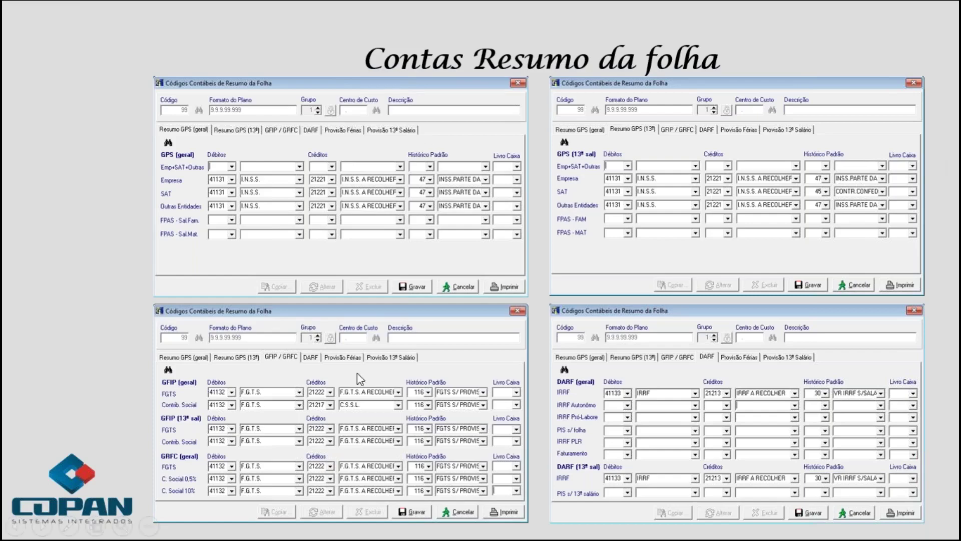
pyautogui.click(506, 387)
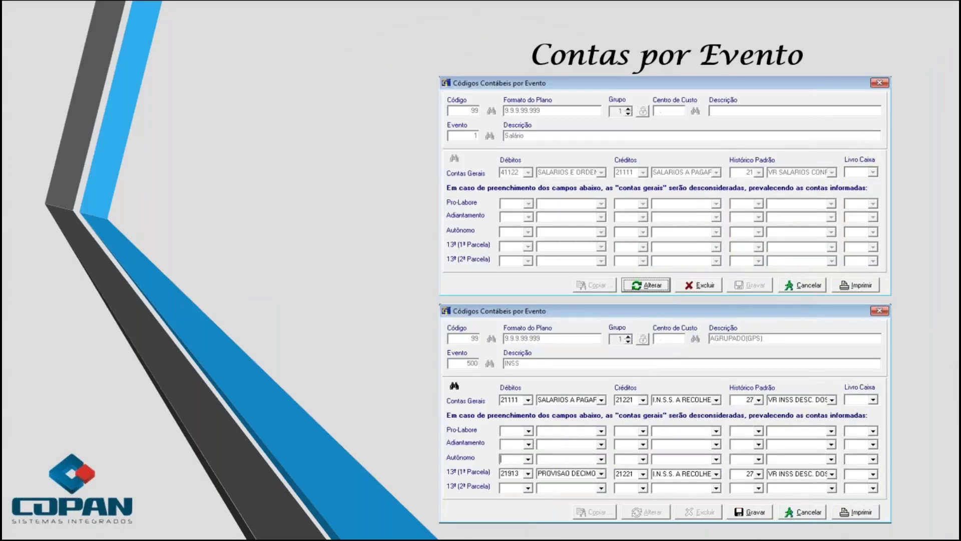
pyautogui.press('Right')
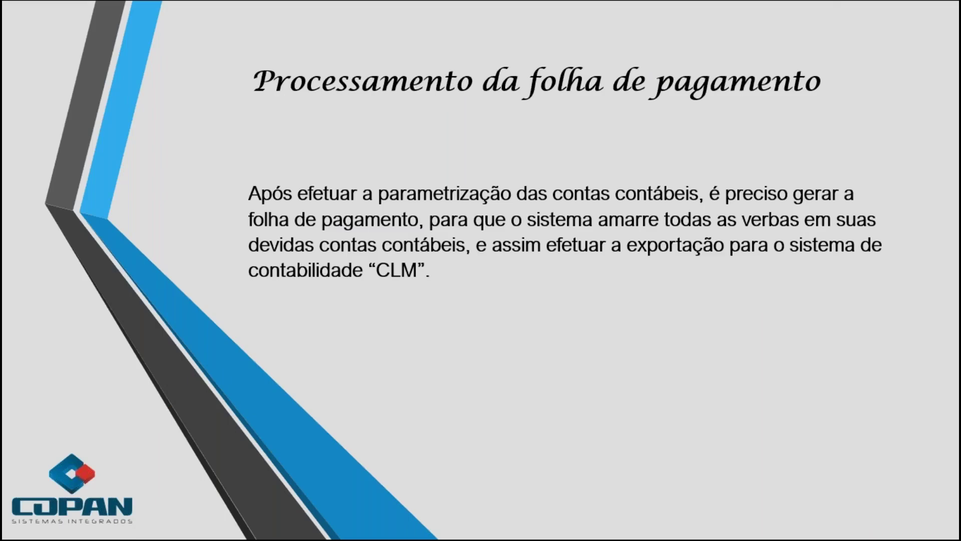
# - Switch to the Folha de Pagamento application and set the active year to 2019
pyautogui.hotkey('alt', 'Tab')
pyautogui.press('Tab')
pyautogui.press('Tab')
pyautogui.press('Tab')
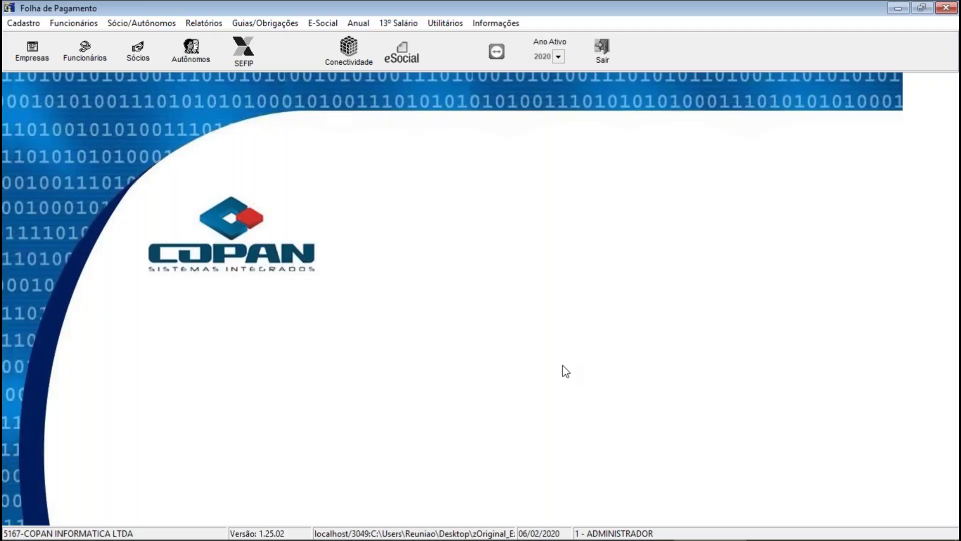
pyautogui.click(558, 56)
pyautogui.click(541, 79)
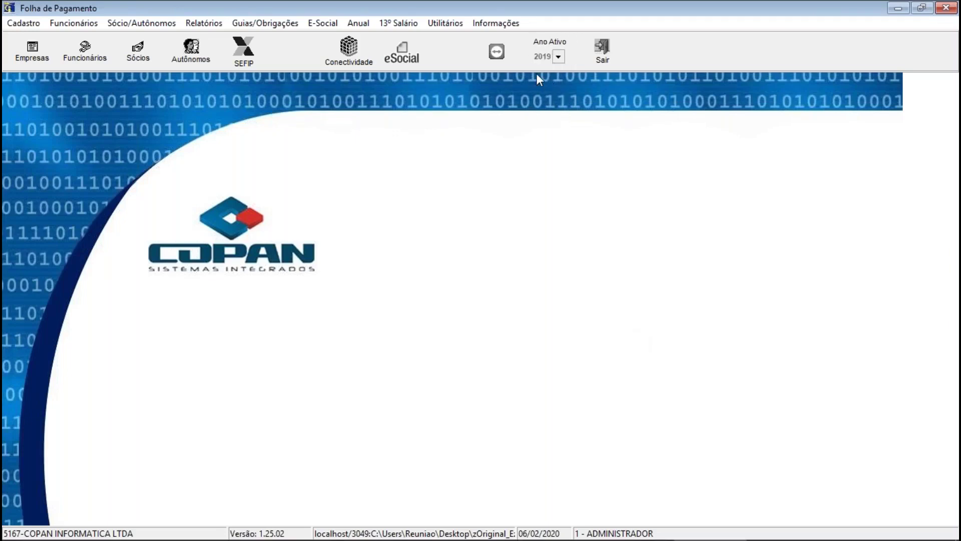
pyautogui.click(16, 25)
pyautogui.moveTo(85, 164)
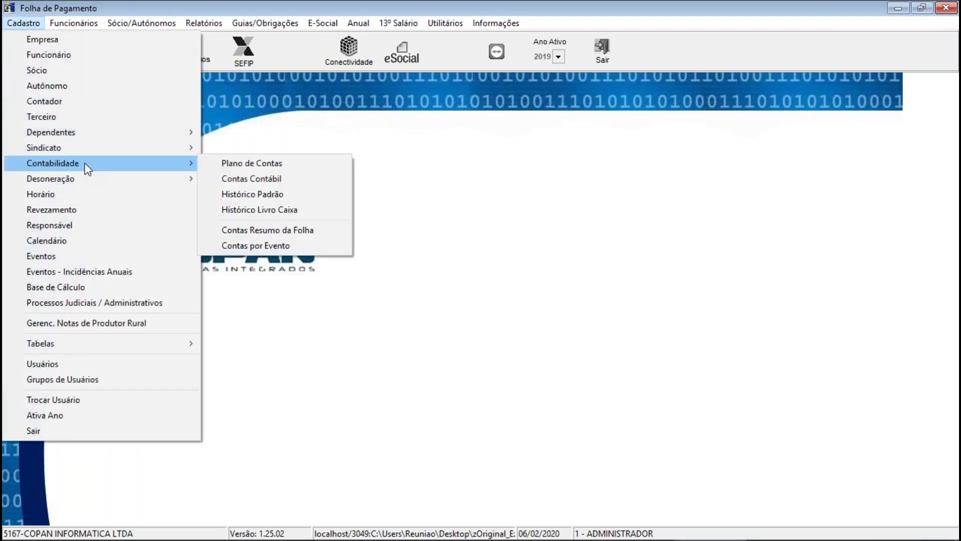
pyautogui.click(287, 232)
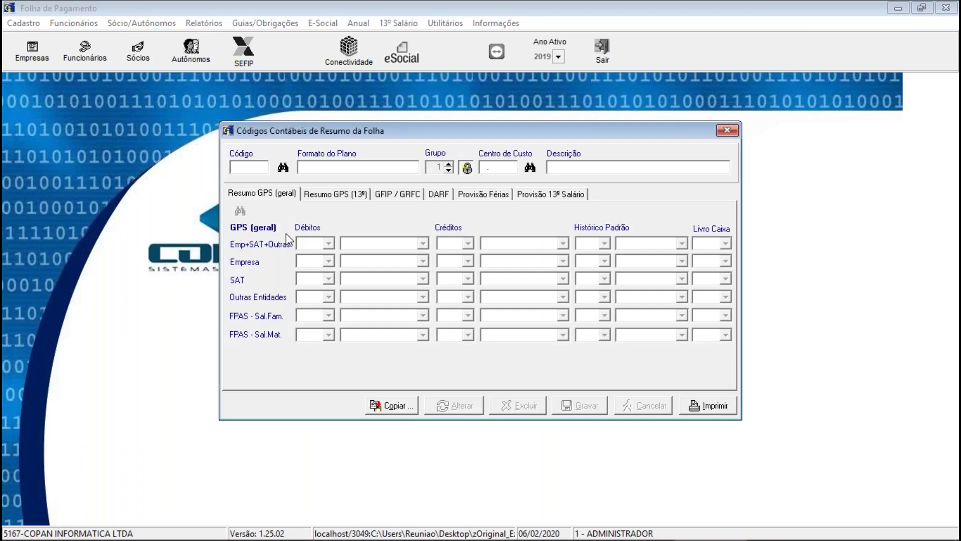
pyautogui.write('99')
pyautogui.press('Return')
pyautogui.click(729, 130)
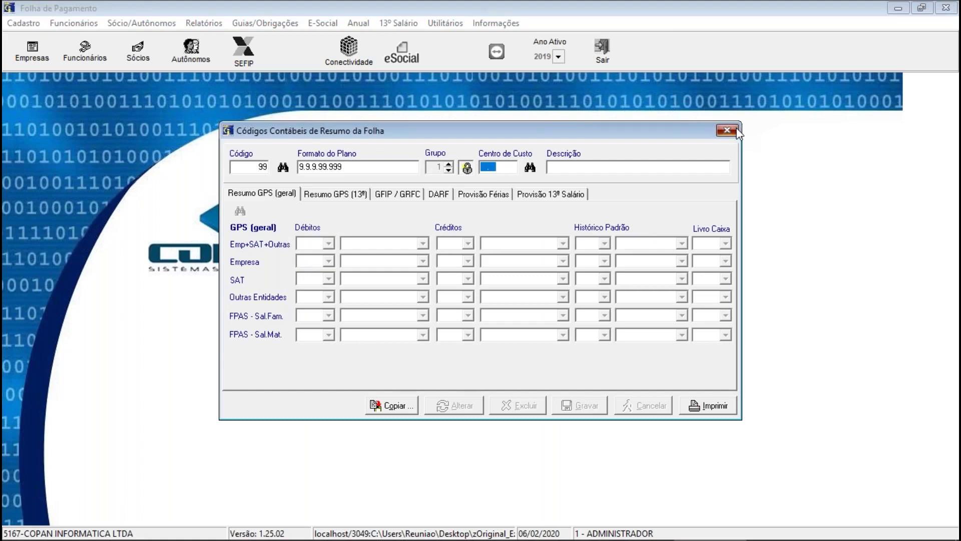
# - Look up the registered charts of accounts in the Plano de Contas search
pyautogui.click(36, 25)
pyautogui.moveTo(65, 164)
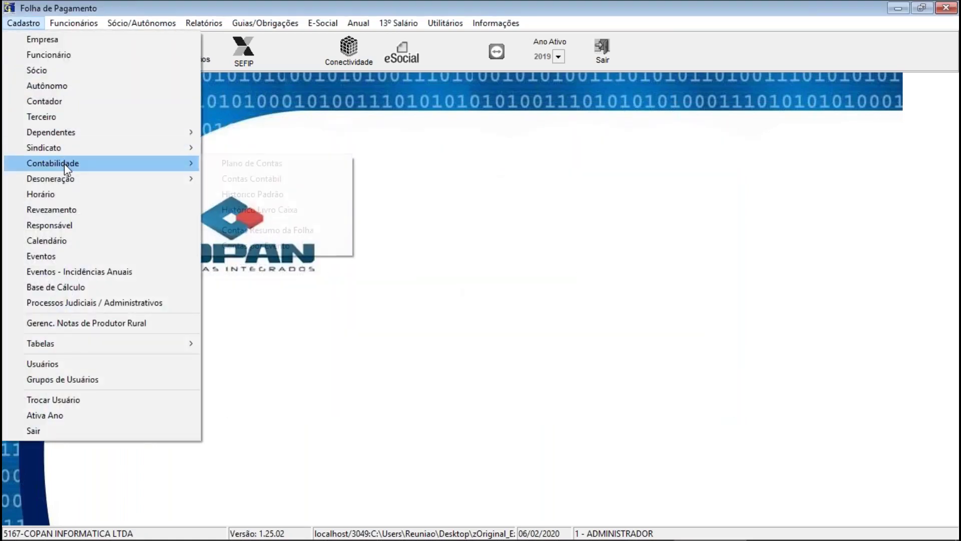
pyautogui.click(219, 164)
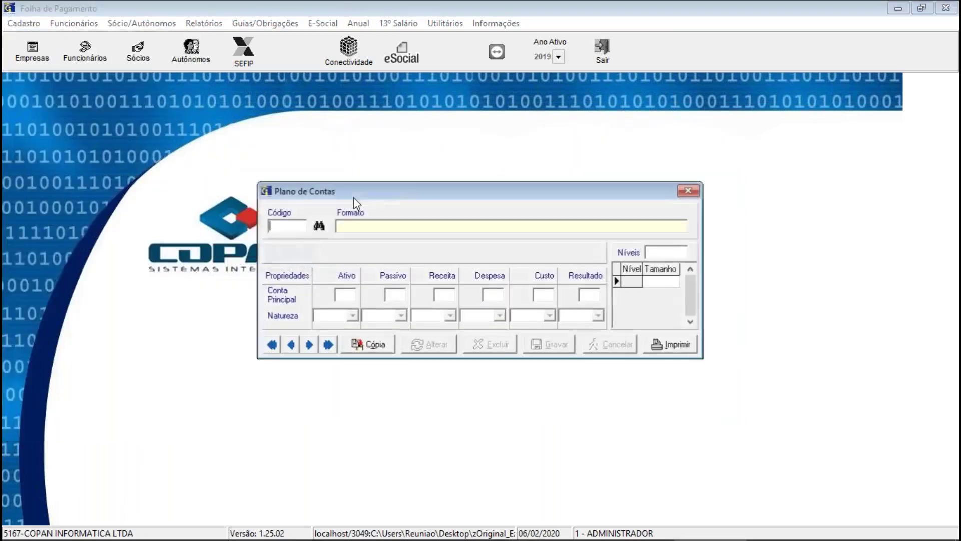
pyautogui.click(320, 229)
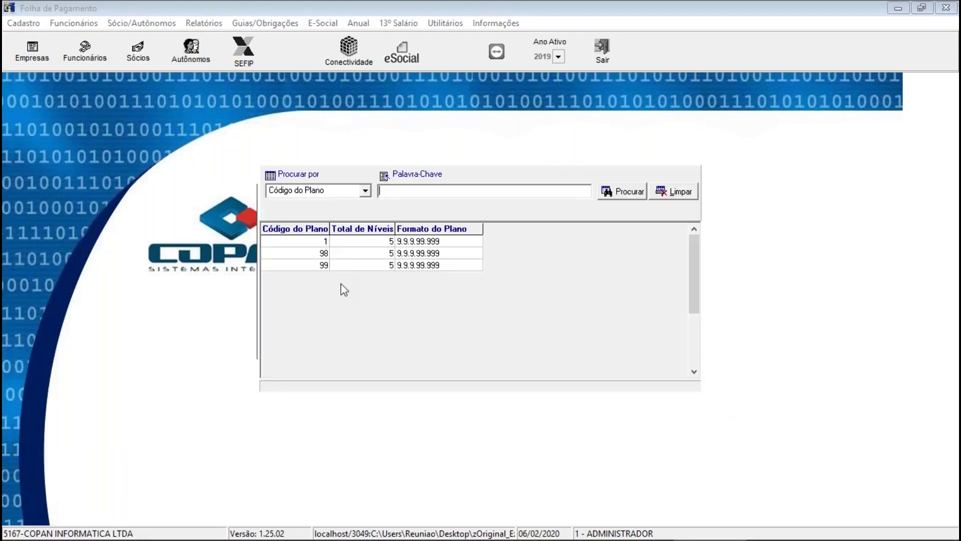
pyautogui.click(690, 181)
pyautogui.press('Escape')
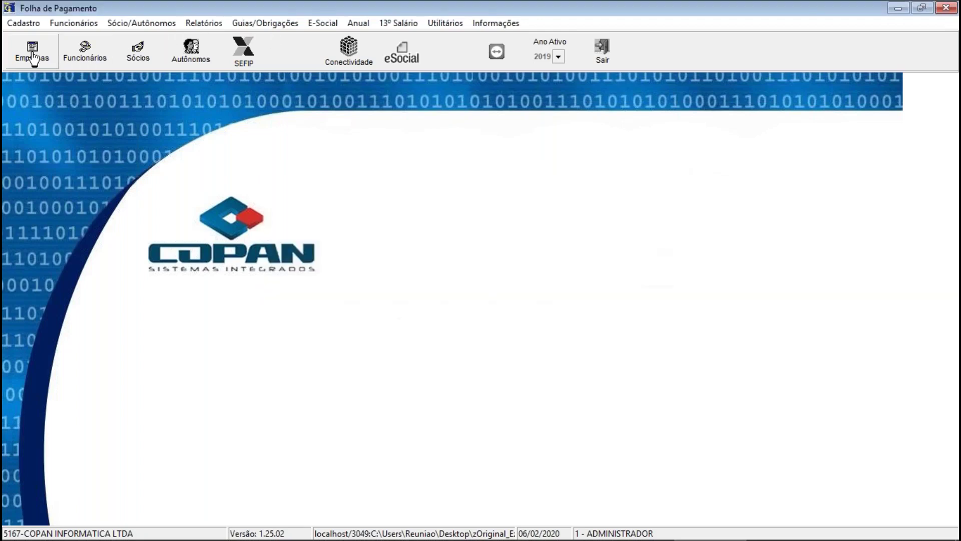
# - Load plan code 99 in the payroll summary accounts (Contas Resumo da Folha) and make the record editable
pyautogui.click(12, 28)
pyautogui.moveTo(86, 165)
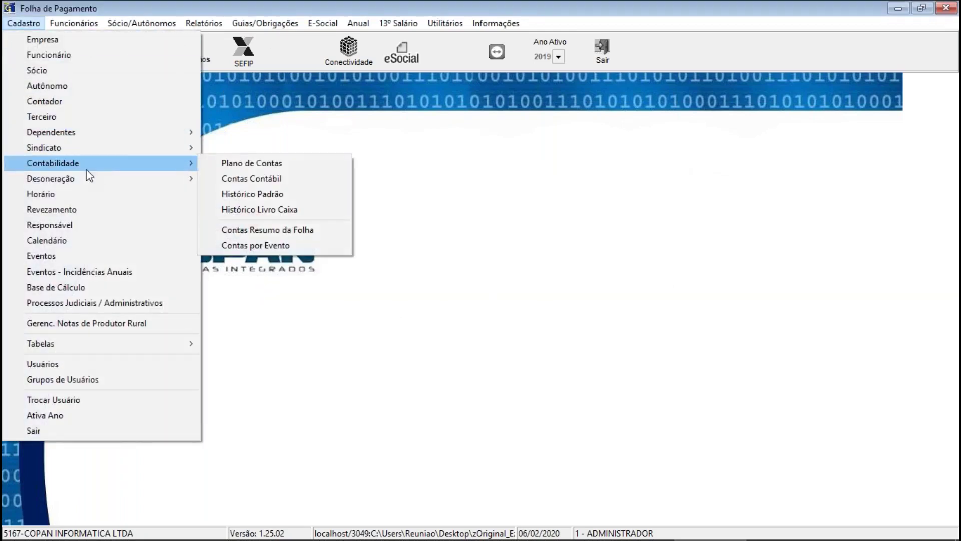
pyautogui.click(268, 231)
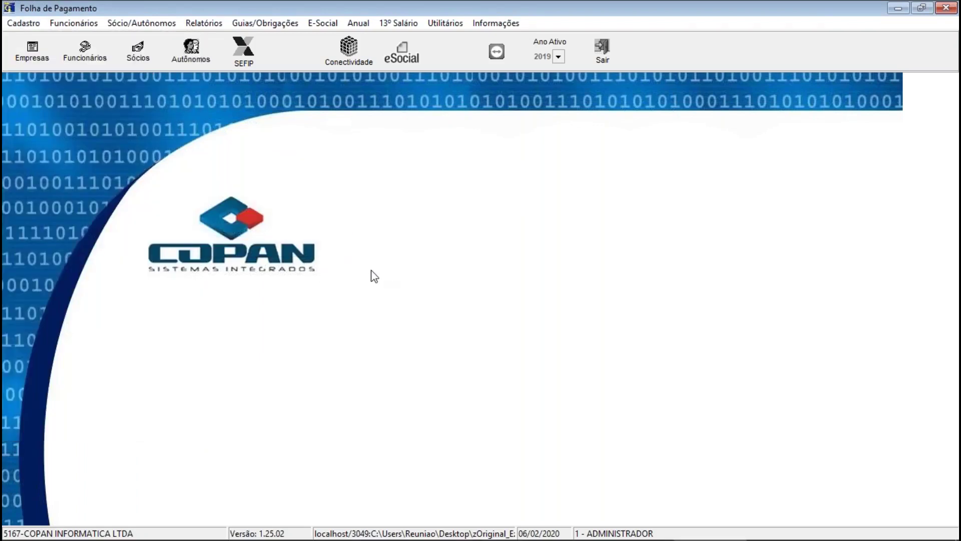
pyautogui.write('99')
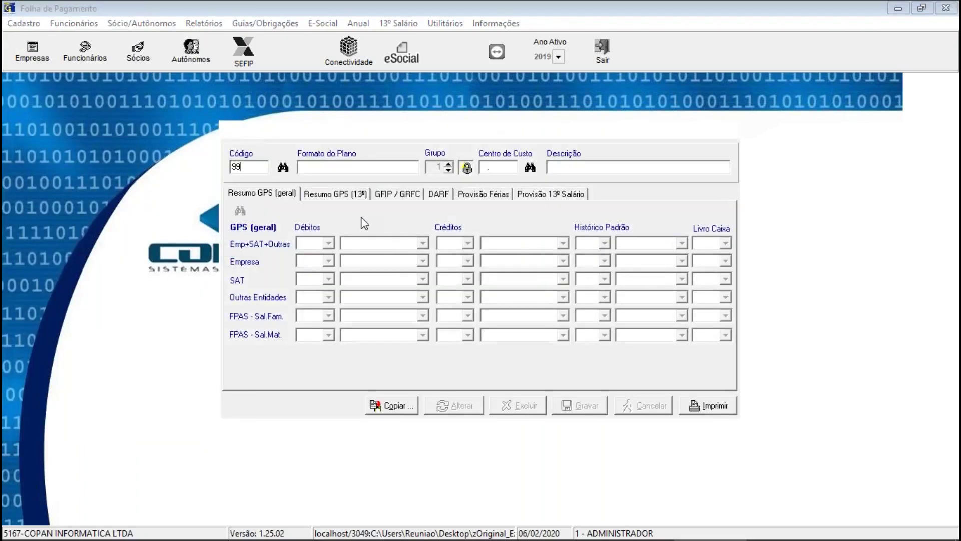
pyautogui.press('Return')
pyautogui.press('Return')
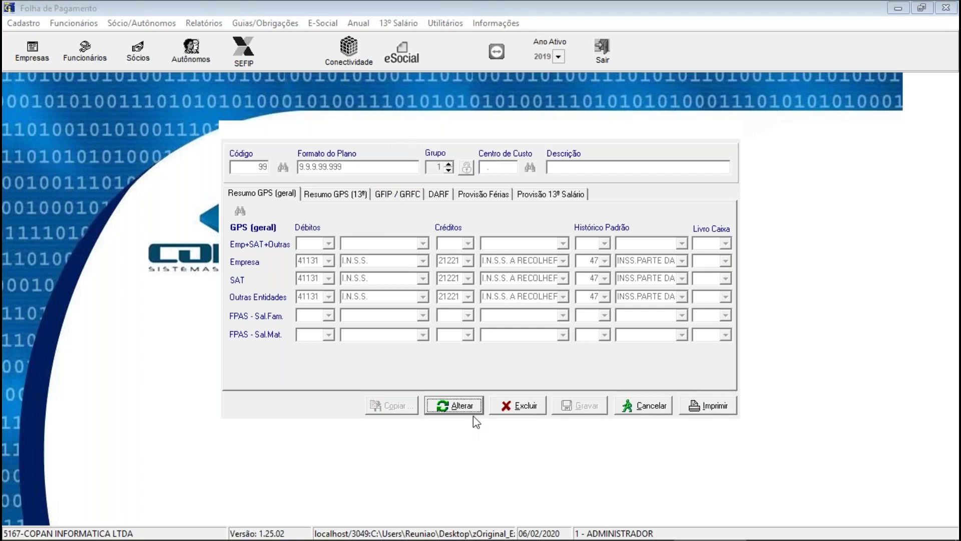
pyautogui.click(458, 403)
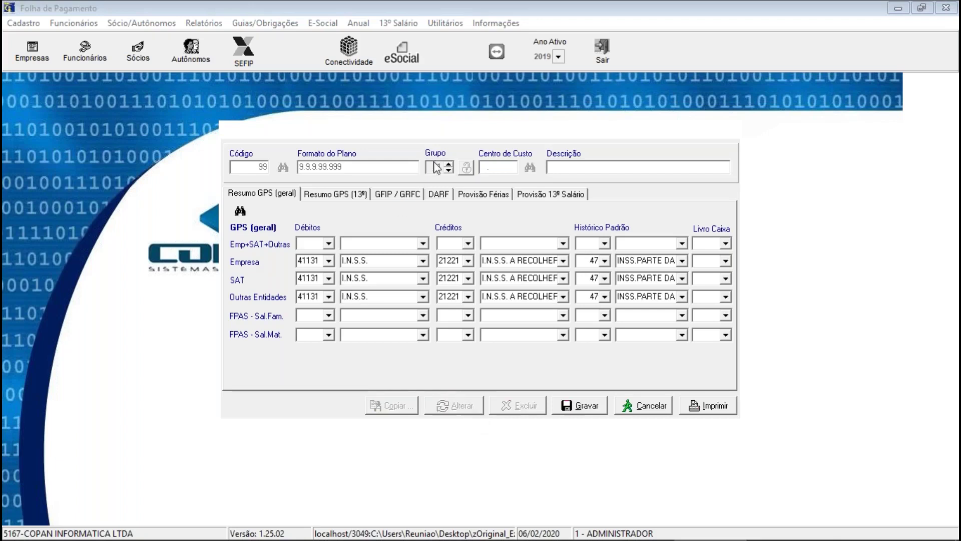
# - Fill the Emp+SAT+Outras row of GPS (geral) with debit account 41131, credit account 21221 and standard history 47
pyautogui.write('41131')
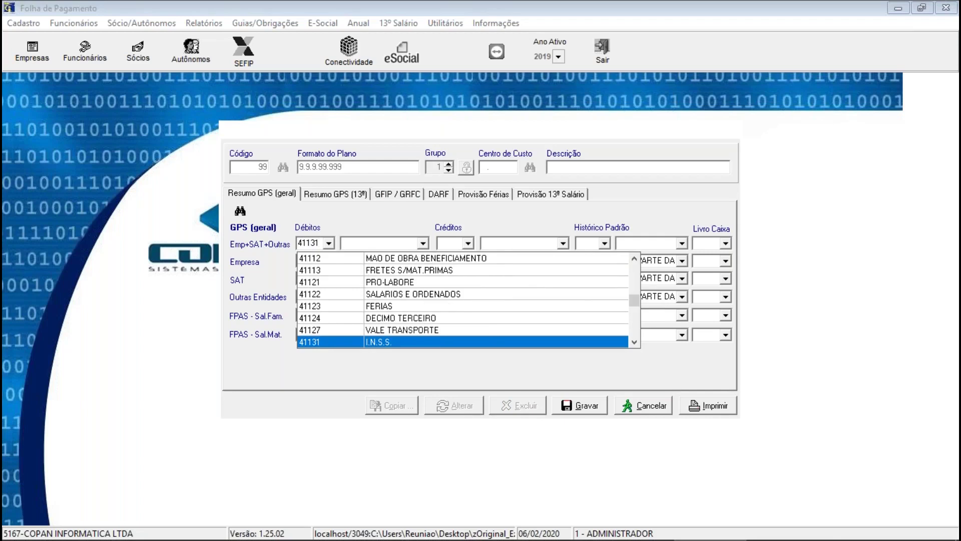
pyautogui.press('Return')
pyautogui.write('21')
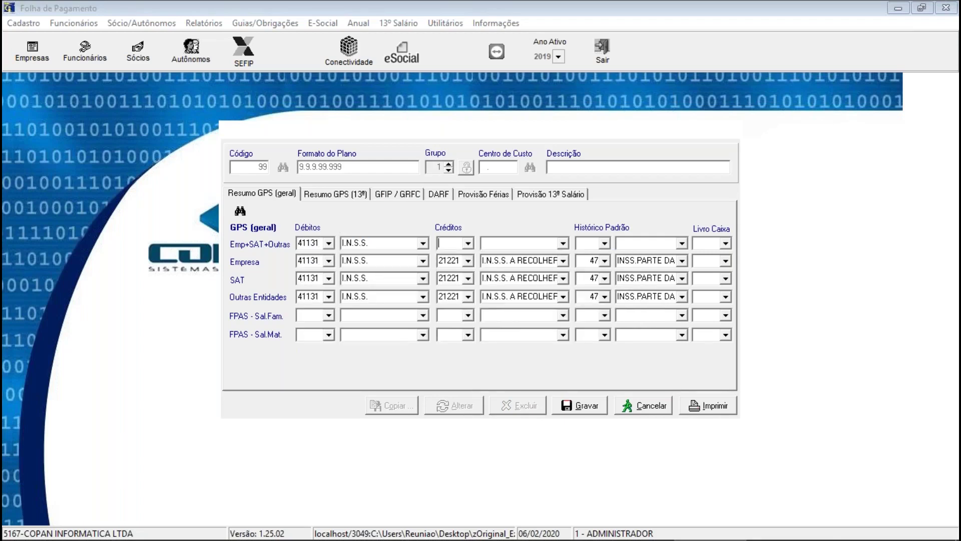
pyautogui.write('221')
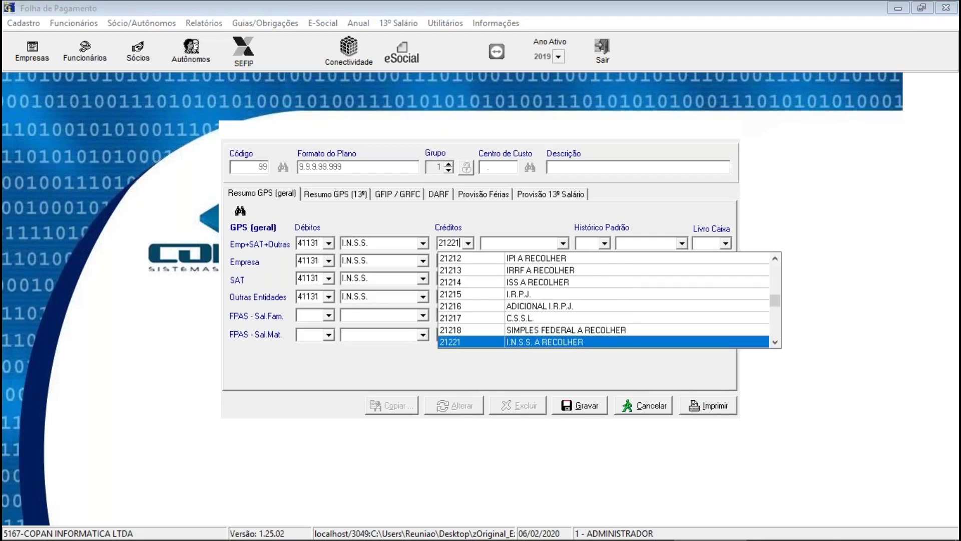
pyautogui.press('Return')
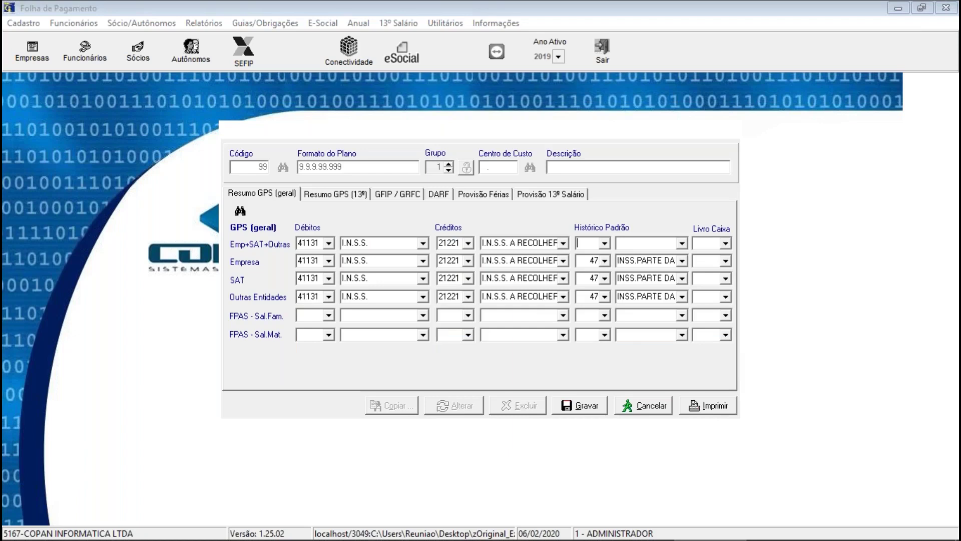
pyautogui.write('47')
pyautogui.press('Return')
pyautogui.press('Return')
# - Set the debit account of the FPAS - Sal.Fam. row to 21221, I.N.S.S. A RECOLHER
pyautogui.write('211')
pyautogui.press('BackSpace')
pyautogui.press('BackSpace')
pyautogui.press('BackSpace')
pyautogui.press('BackSpace')
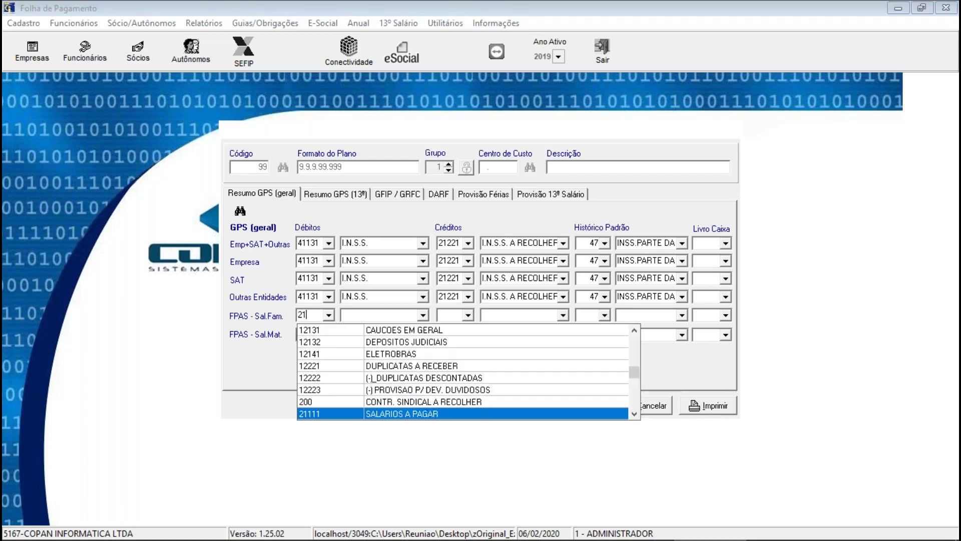
pyautogui.write('21221')
pyautogui.press('Tab')
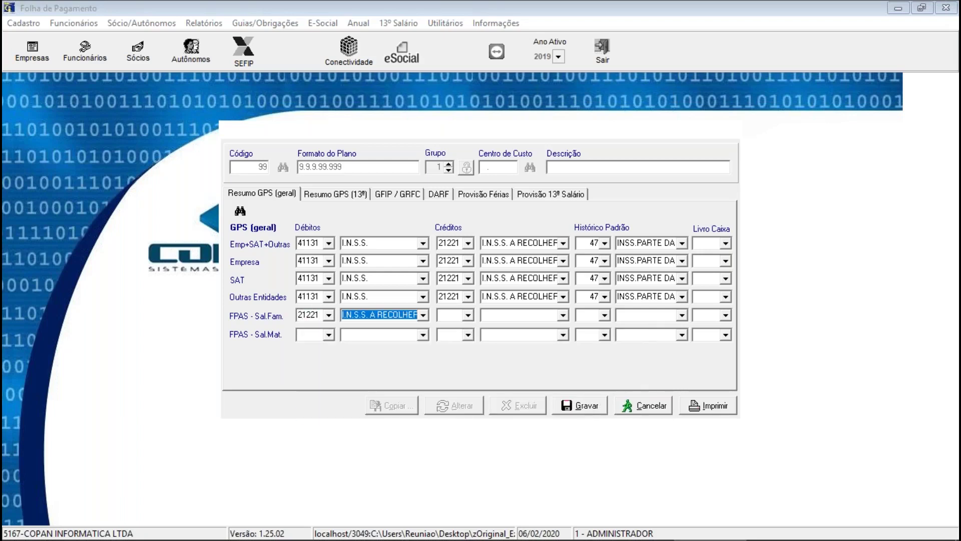
pyautogui.press('Tab')
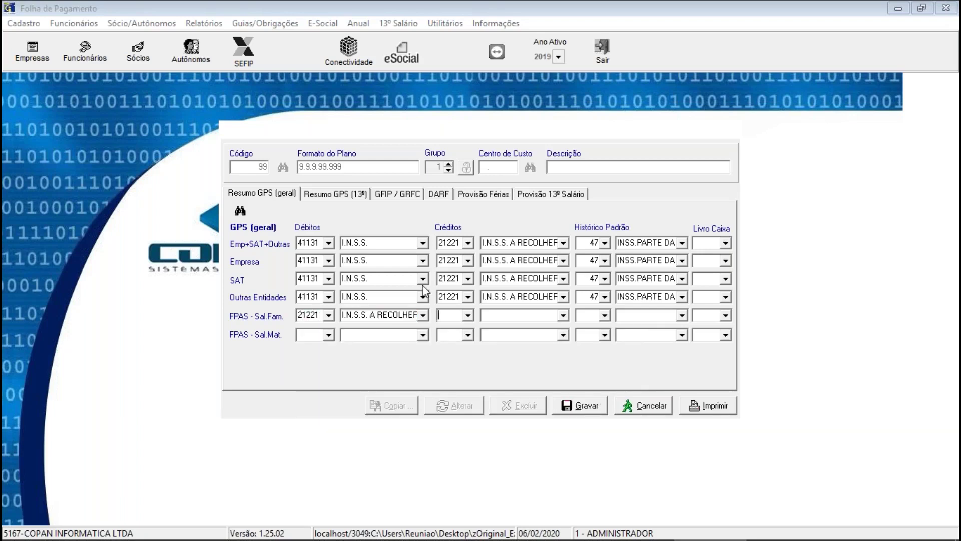
# - Set the debit account of the FPAS - Sal.Mat. row to 21221, I.N.S.S. A RECOLHER
pyautogui.click(302, 334)
pyautogui.write('21221')
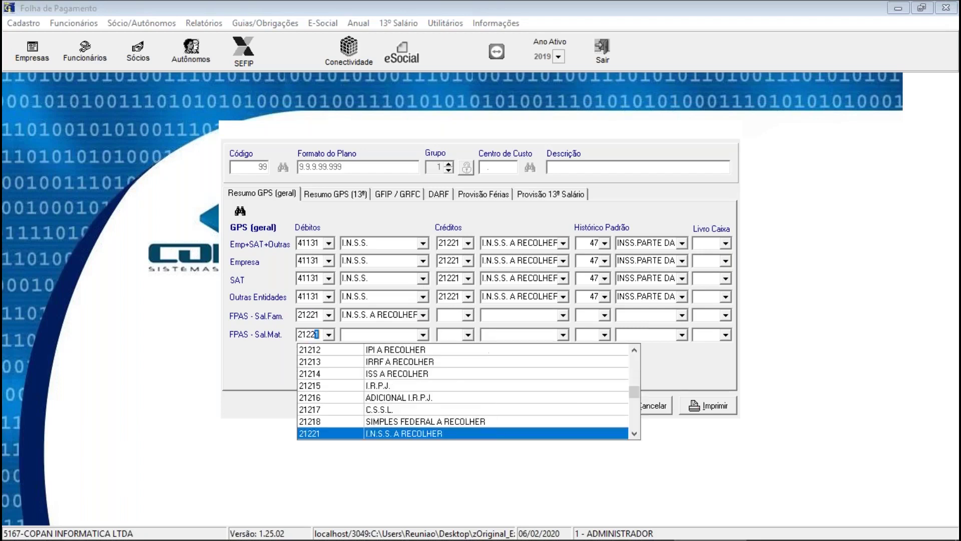
pyautogui.press('Tab')
pyautogui.press('Tab')
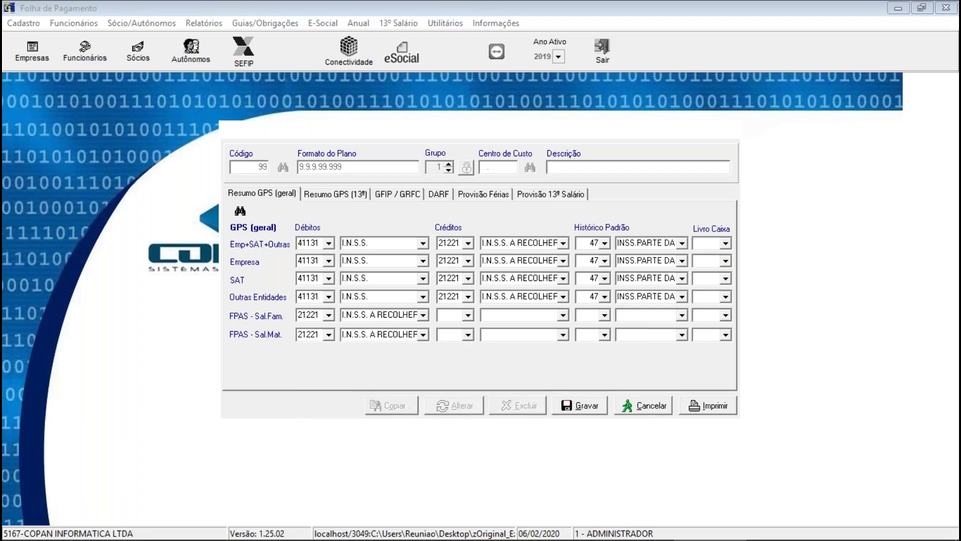
# - Set the credit account of the FPAS - Sal.Fam. row to BANCO DO BRASIL SA (11121)
pyautogui.click(455, 313)
pyautogui.write('11264')
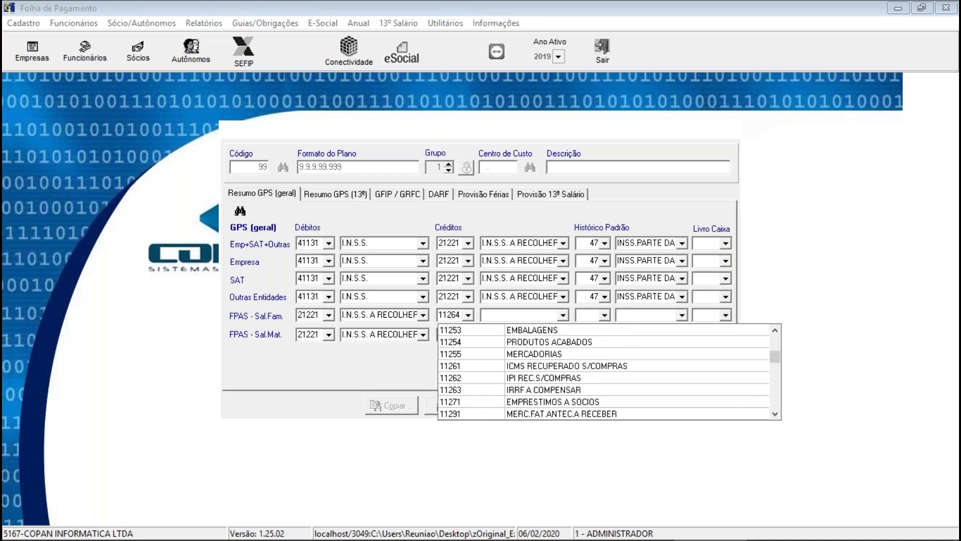
pyautogui.click(521, 316)
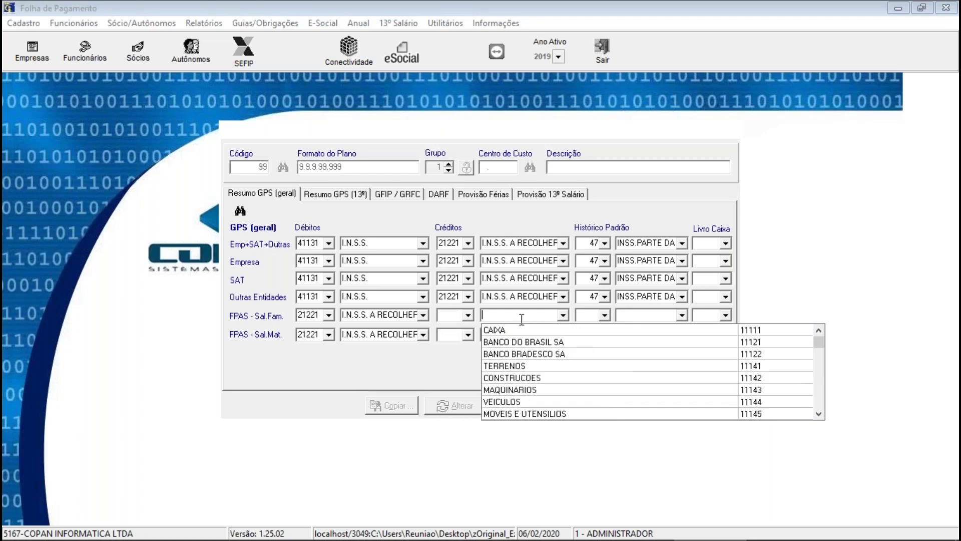
pyautogui.click(557, 343)
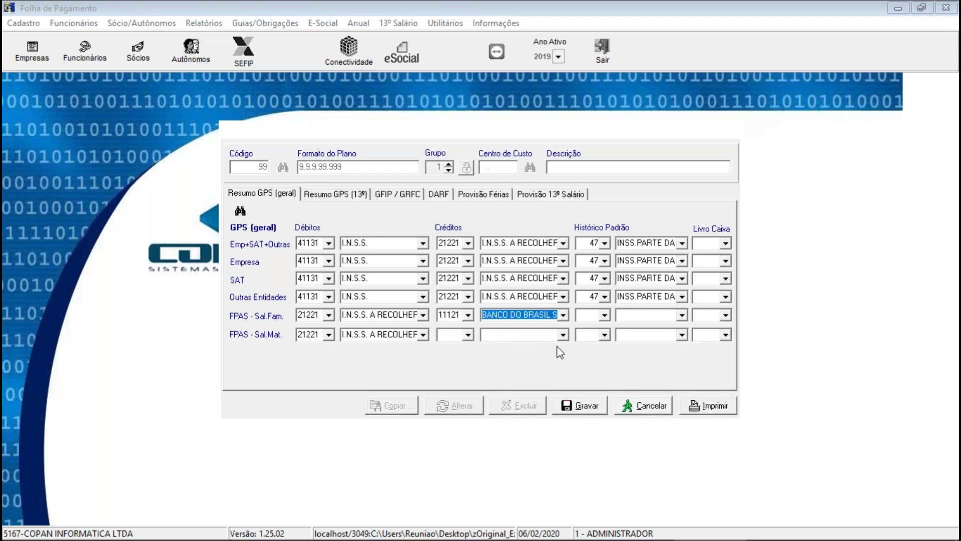
# - Look through the available credit accounts for the FPAS - Sal.Fam. row, keeping the record open for editing
pyautogui.click(564, 315)
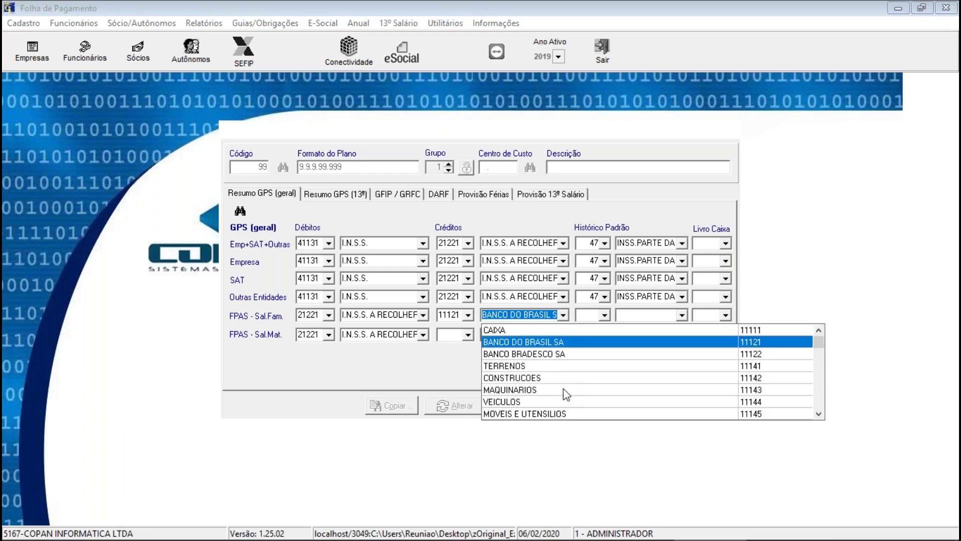
pyautogui.press('Down')
pyautogui.press('Down')
pyautogui.press('Down')
pyautogui.press('Down')
pyautogui.press('Down')
pyautogui.press('Down')
pyautogui.press('Down')
pyautogui.press('Down')
pyautogui.press('Down')
pyautogui.press('Down')
pyautogui.press('Down')
pyautogui.press('Down')
pyautogui.press('Down')
pyautogui.press('Down')
pyautogui.press('Down')
pyautogui.press('Down')
pyautogui.press('Down')
pyautogui.press('Down')
pyautogui.press('Down')
pyautogui.press('Down')
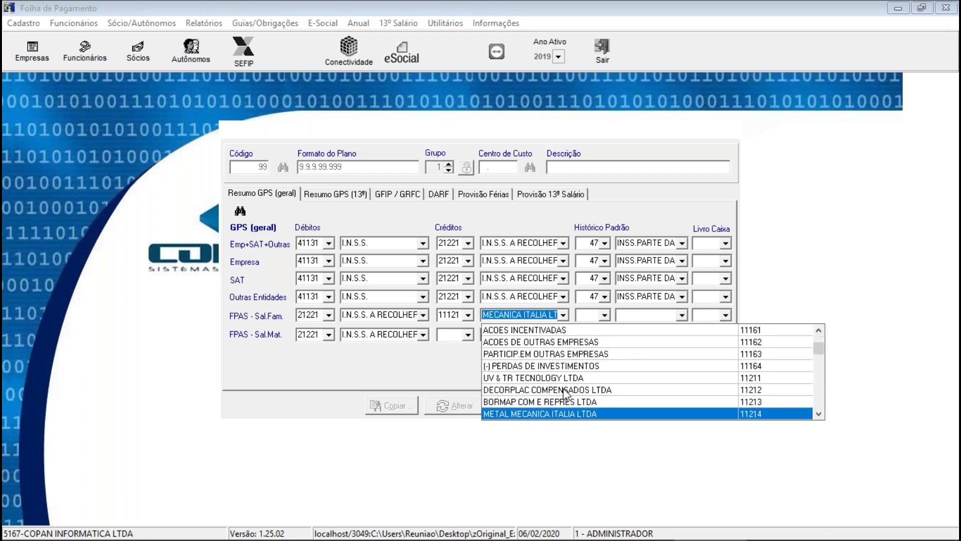
pyautogui.press('Down')
pyautogui.press('Down')
pyautogui.press('Down')
pyautogui.press('Down')
pyautogui.press('Down')
pyautogui.press('Down')
pyautogui.press('Down')
pyautogui.press('Down')
pyautogui.press('Down')
pyautogui.press('Down')
pyautogui.press('Down')
pyautogui.press('Down')
pyautogui.press('Down')
pyautogui.press('Down')
pyautogui.press('Down')
pyautogui.press('Down')
pyautogui.press('Down')
pyautogui.press('Down')
pyautogui.press('Down')
pyautogui.press('Down')
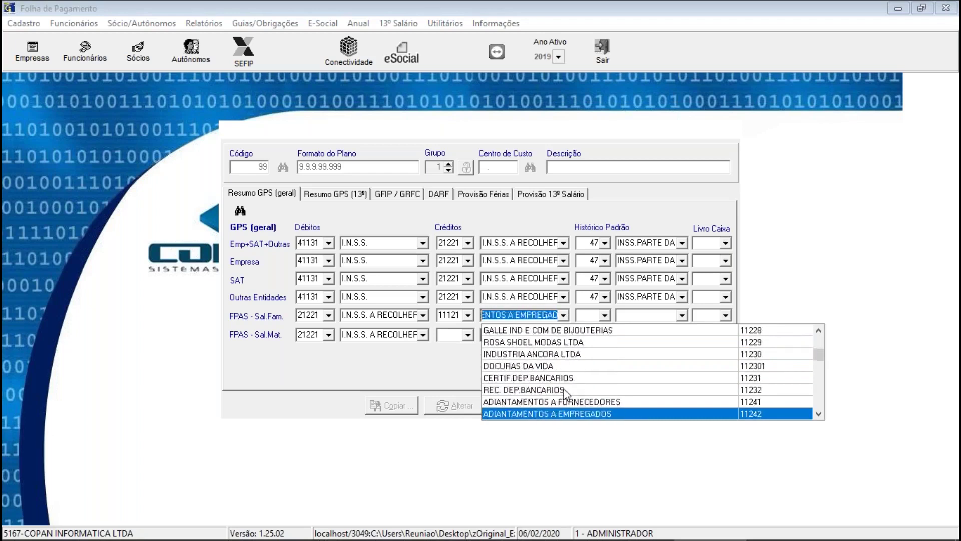
pyautogui.press('Down')
pyautogui.press('Down')
pyautogui.press('Down')
pyautogui.press('Down')
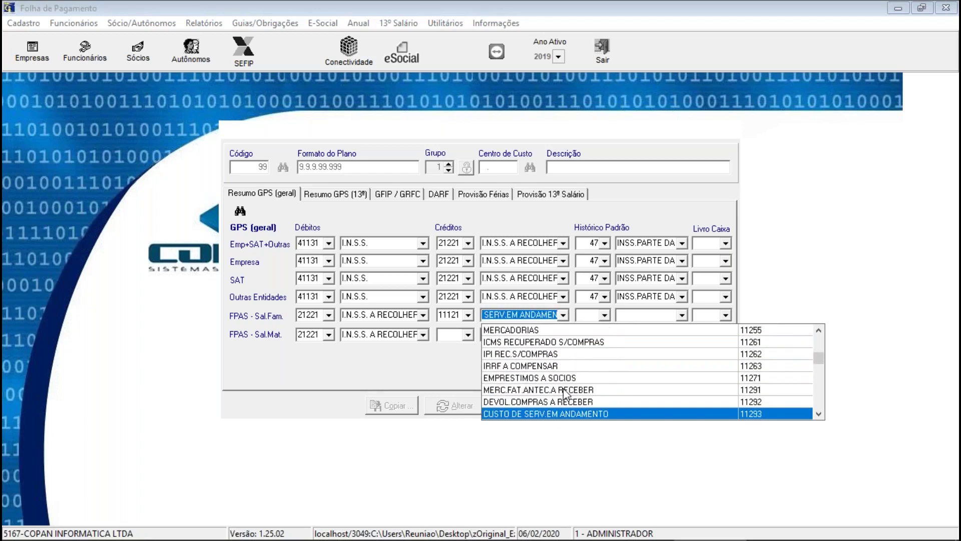
pyautogui.press('Escape')
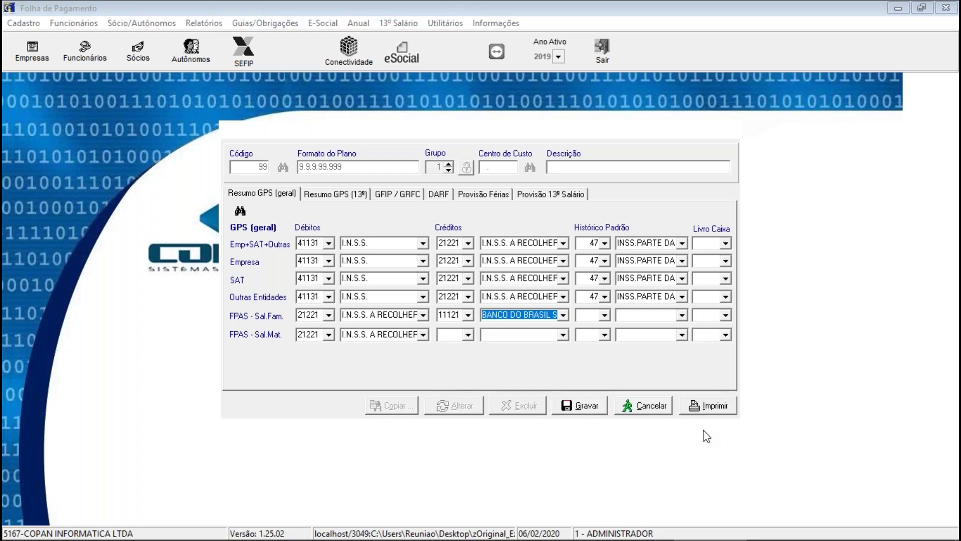
pyautogui.click(660, 408)
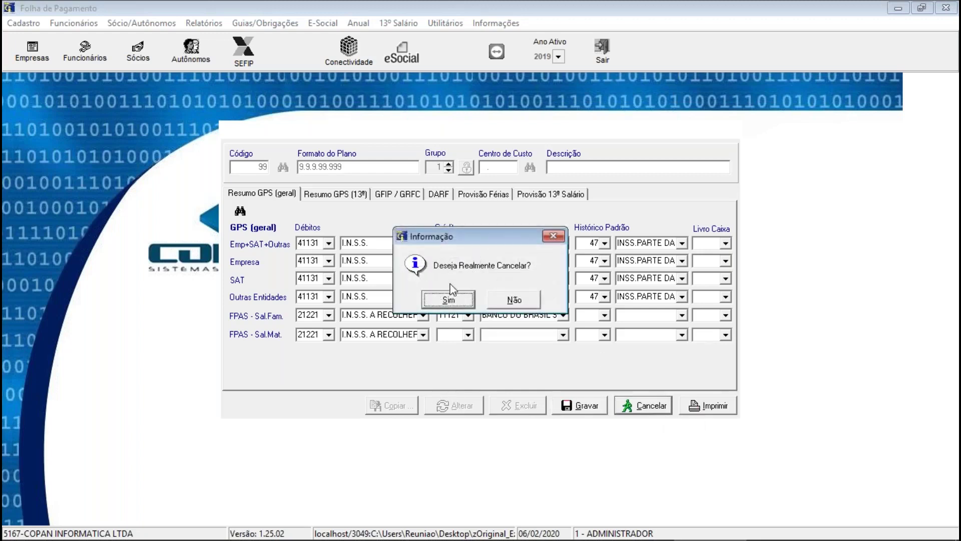
pyautogui.click(515, 301)
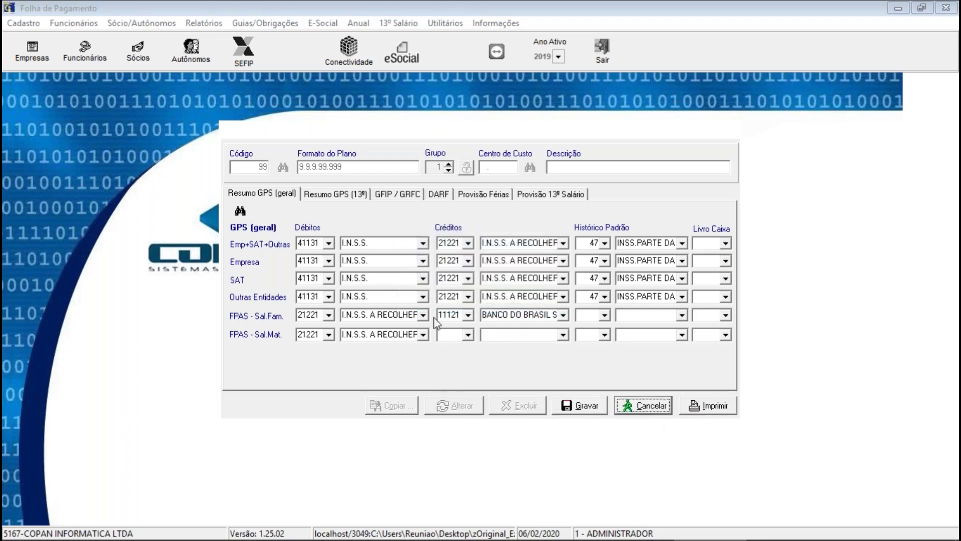
# - Clear the credit account of the FPAS - Sal.Fam. row, save the plan 99 record and close the summary accounts form
pyautogui.click(453, 315)
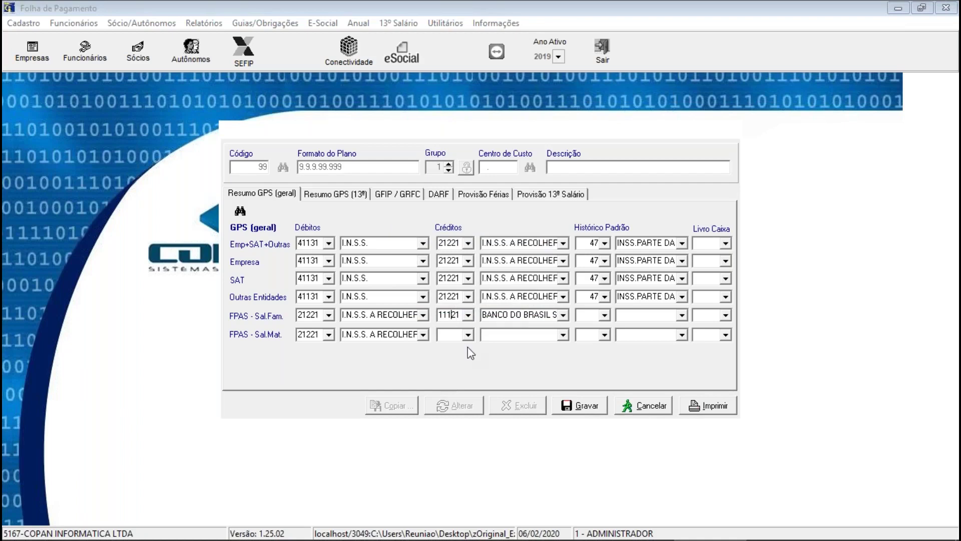
pyautogui.press('Delete')
pyautogui.press('Delete')
pyautogui.press('BackSpace')
pyautogui.press('BackSpace')
pyautogui.press('BackSpace')
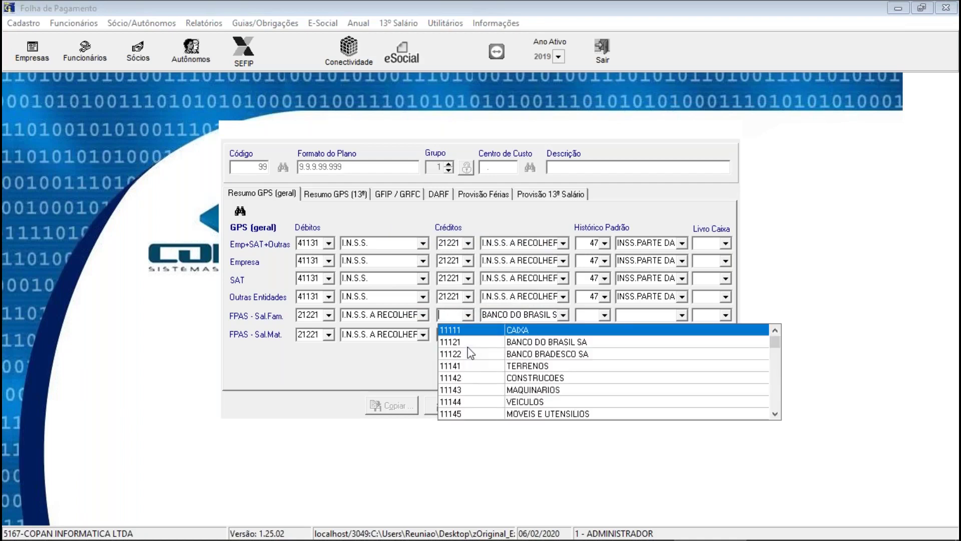
pyautogui.click(379, 386)
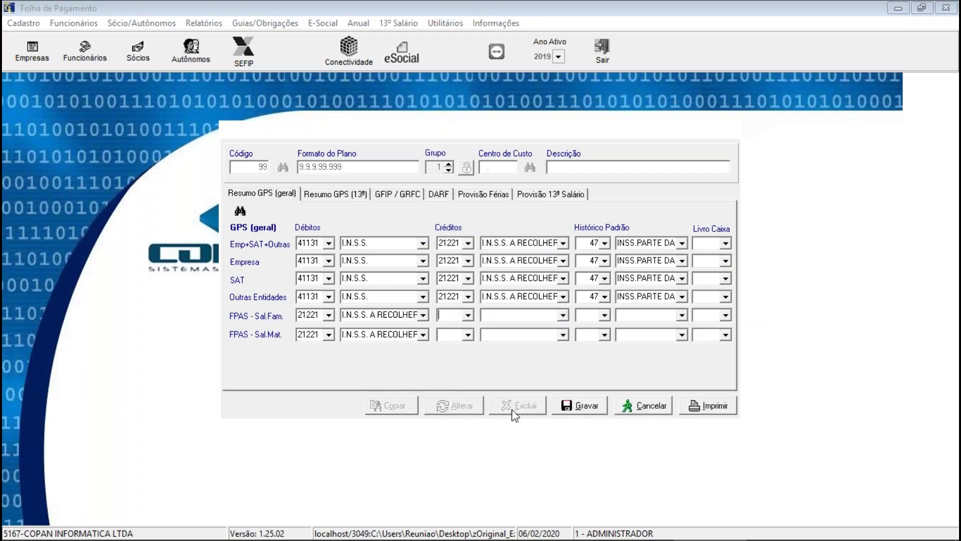
pyautogui.click(573, 408)
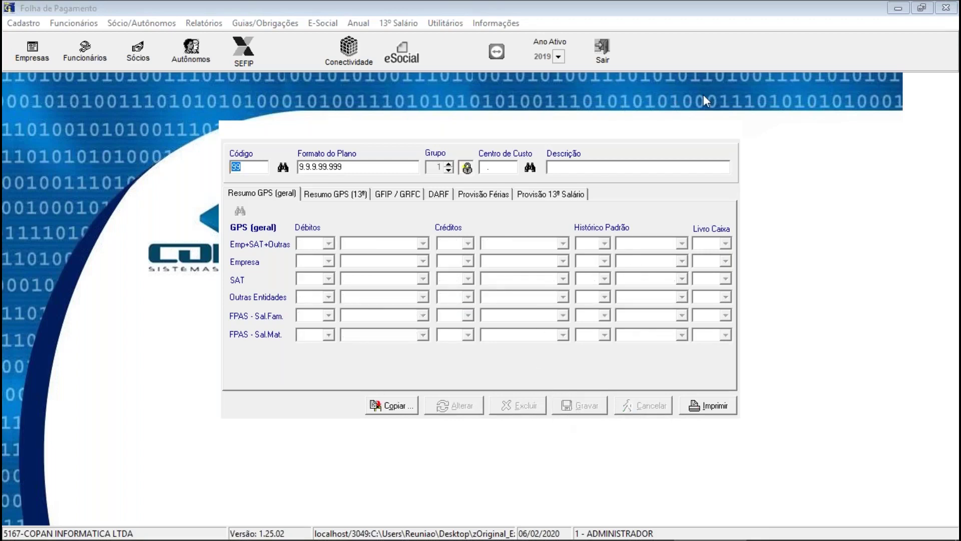
pyautogui.press('Escape')
# - Open the Contas Contábil registration for chart of accounts 99 and bring up its account code search list
pyautogui.click(14, 24)
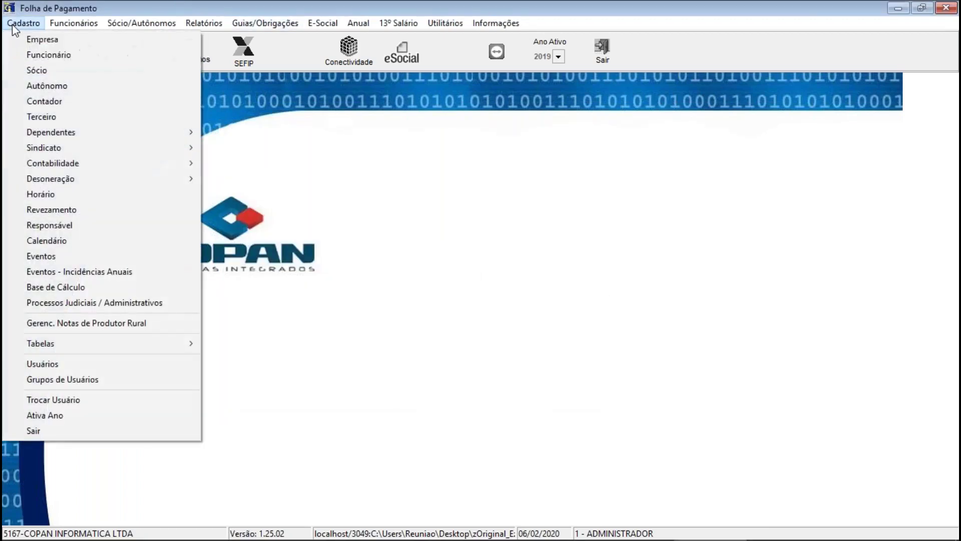
pyautogui.moveTo(78, 165)
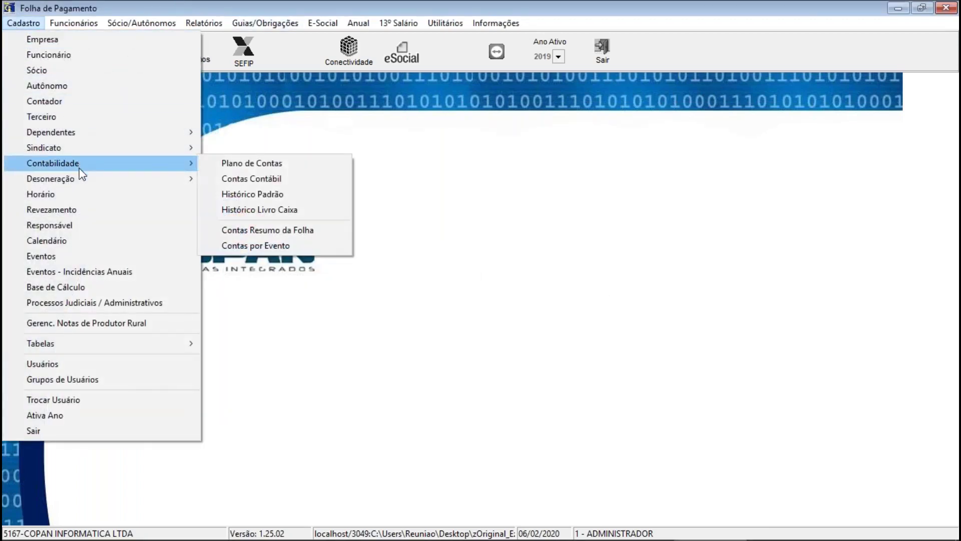
pyautogui.click(252, 181)
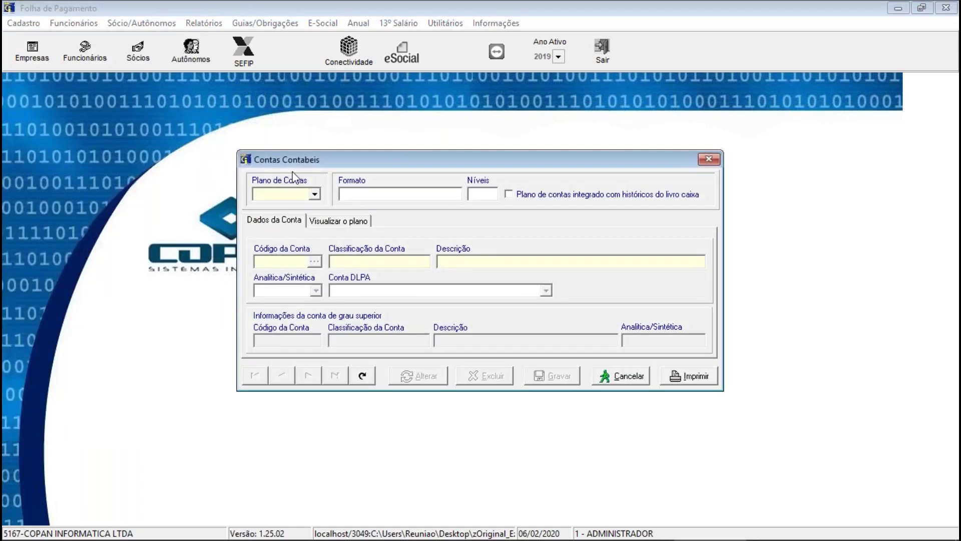
pyautogui.write('99')
pyautogui.press('Return')
pyautogui.click(314, 261)
pyautogui.click(386, 269)
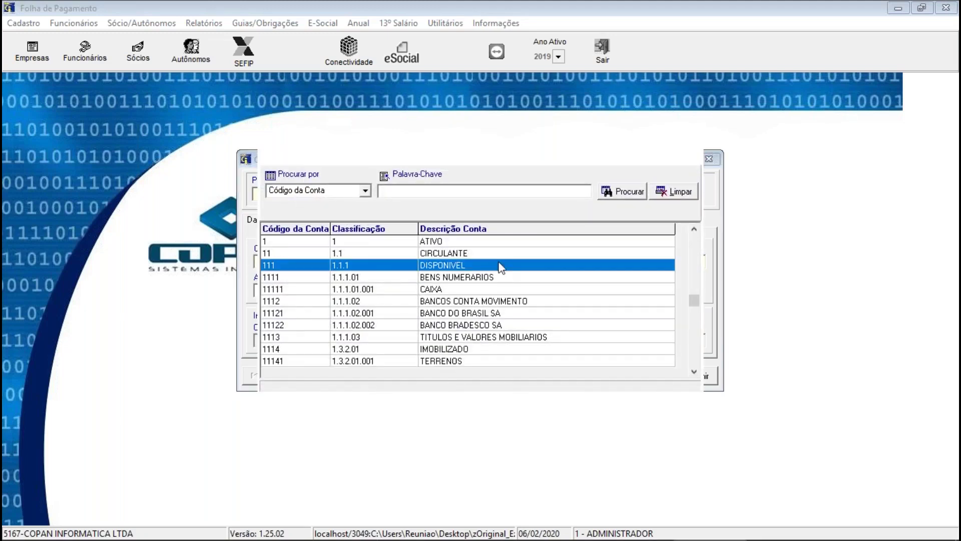
# - Look through the asset accounts of plan 99 in the search list, examining their codes, classifications and descriptions
pyautogui.press('Down')
pyautogui.press('Down')
pyautogui.press('Down')
pyautogui.press('Down')
pyautogui.press('Down')
pyautogui.press('Down')
pyautogui.press('Down')
pyautogui.press('Down')
pyautogui.press('Down')
pyautogui.press('Down')
pyautogui.press('Down')
pyautogui.press('Down')
pyautogui.press('Down')
pyautogui.press('Down')
pyautogui.press('Down')
pyautogui.press('Down')
pyautogui.press('Down')
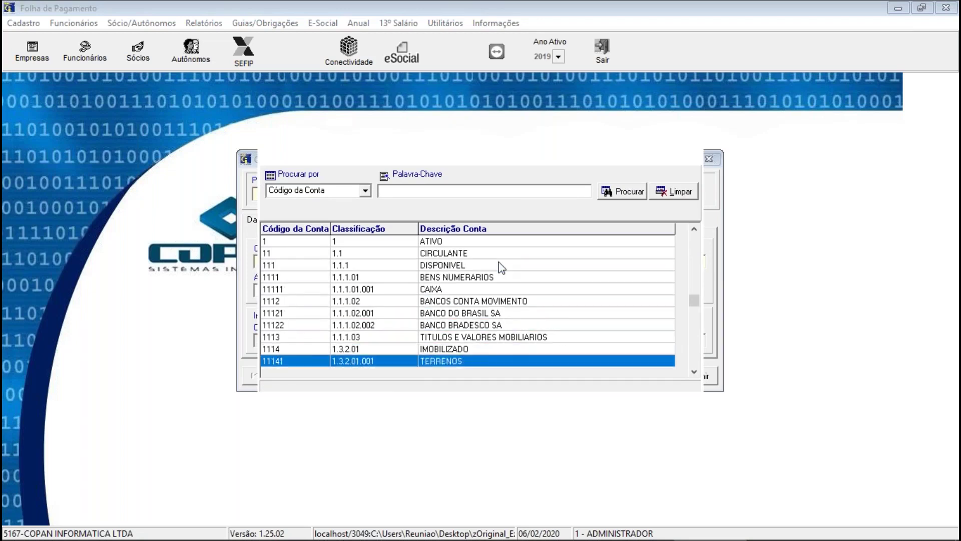
pyautogui.press('Down')
pyautogui.press('Down')
pyautogui.press('Down')
pyautogui.press('Down')
pyautogui.press('Down')
pyautogui.press('Down')
pyautogui.press('Down')
pyautogui.press('Down')
pyautogui.press('Down')
pyautogui.press('Down')
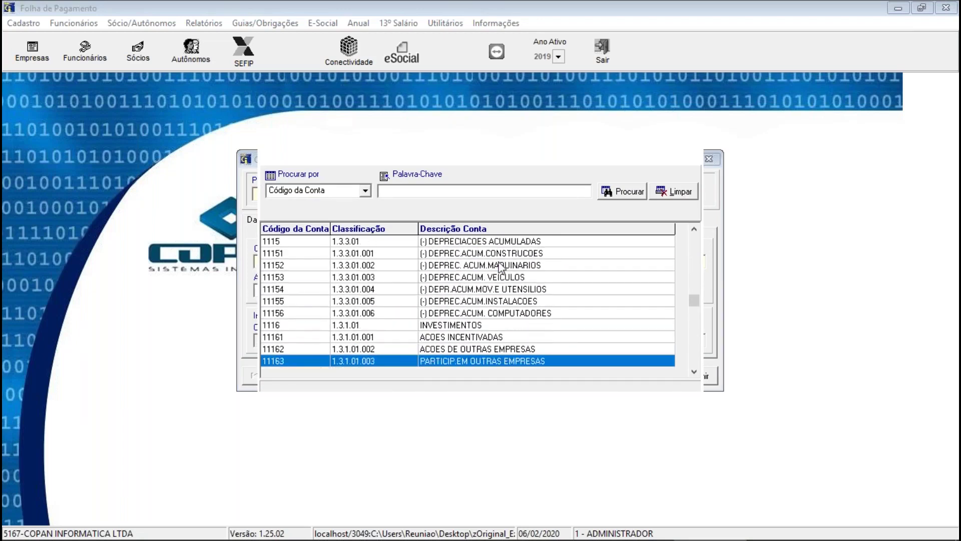
pyautogui.press('Down')
pyautogui.press('Down')
pyautogui.press('Down')
pyautogui.press('Down')
pyautogui.press('Down')
pyautogui.press('Down')
pyautogui.press('Down')
pyautogui.press('Down')
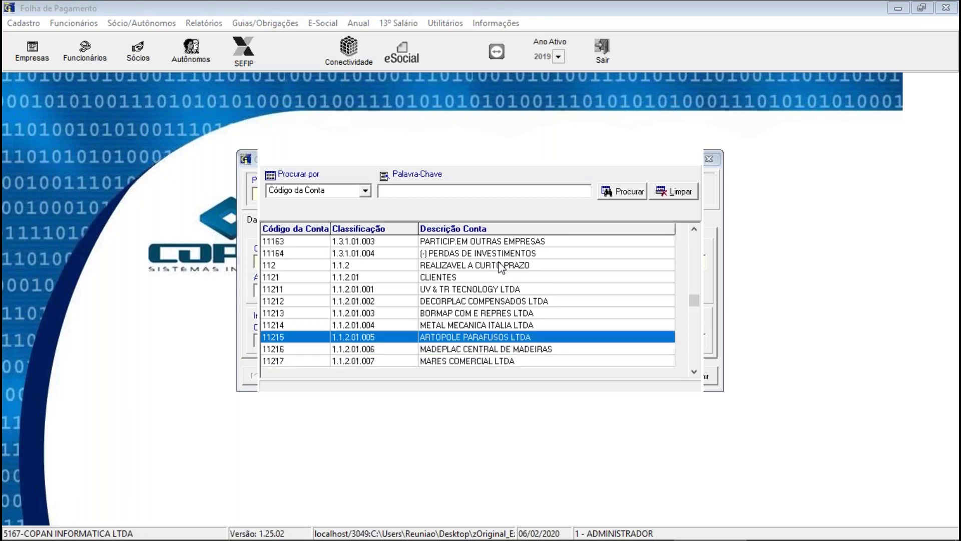
pyautogui.press('Down')
pyautogui.press('Down')
pyautogui.press('Down')
pyautogui.press('Down')
pyautogui.press('Down')
pyautogui.press('Down')
pyautogui.press('Down')
pyautogui.press('Down')
pyautogui.press('Down')
pyautogui.press('Down')
pyautogui.press('Down')
pyautogui.press('Down')
pyautogui.press('Down')
pyautogui.press('Down')
pyautogui.press('Down')
pyautogui.press('Down')
pyautogui.press('Down')
pyautogui.press('Down')
pyautogui.press('Down')
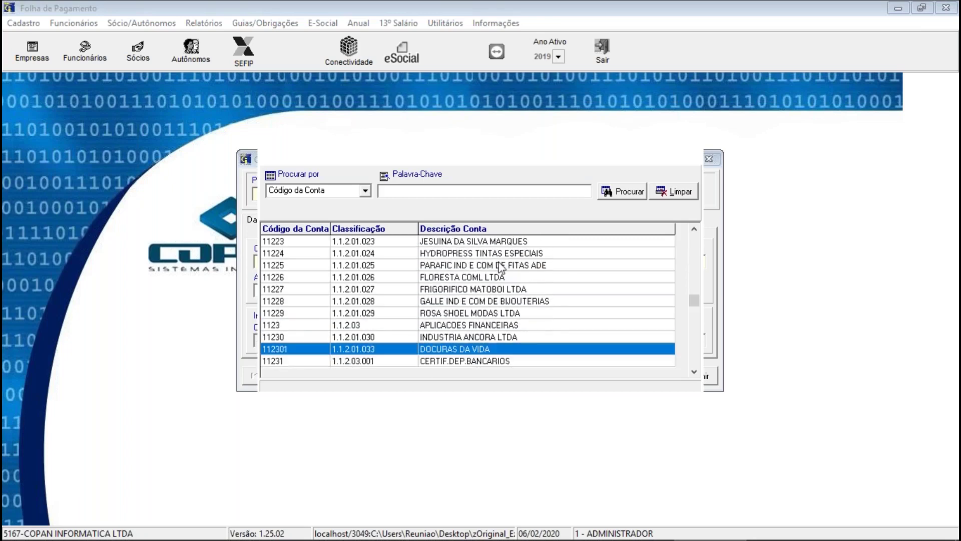
pyautogui.press('Down')
pyautogui.press('Down')
pyautogui.press('Down')
pyautogui.press('Down')
pyautogui.press('Down')
pyautogui.press('Up')
pyautogui.press('Up')
pyautogui.press('Up')
pyautogui.press('Up')
pyautogui.press('Up')
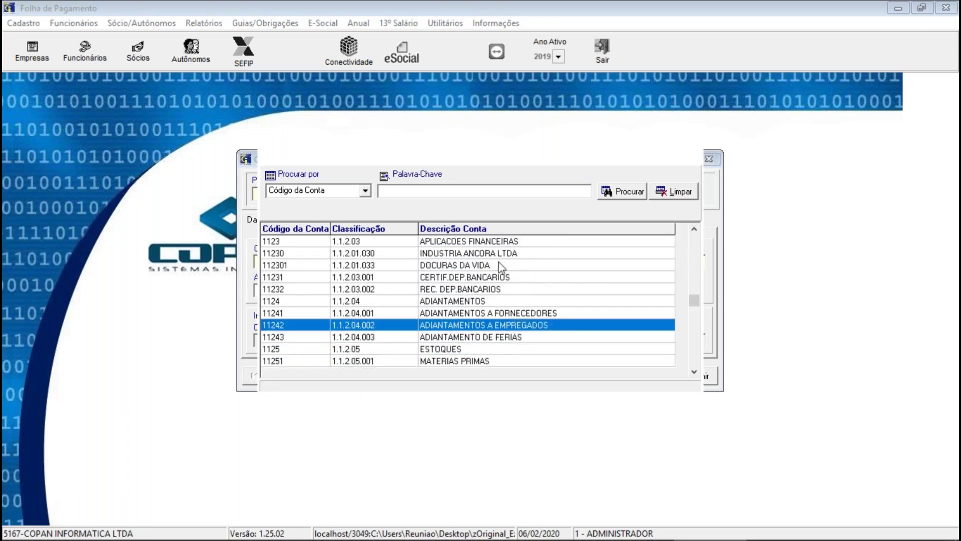
pyautogui.press('Down')
pyautogui.press('Down')
pyautogui.press('Down')
pyautogui.press('Up')
pyautogui.press('Down')
pyautogui.press('Down')
pyautogui.press('Up')
pyautogui.press('Down')
pyautogui.press('Down')
pyautogui.press('Down')
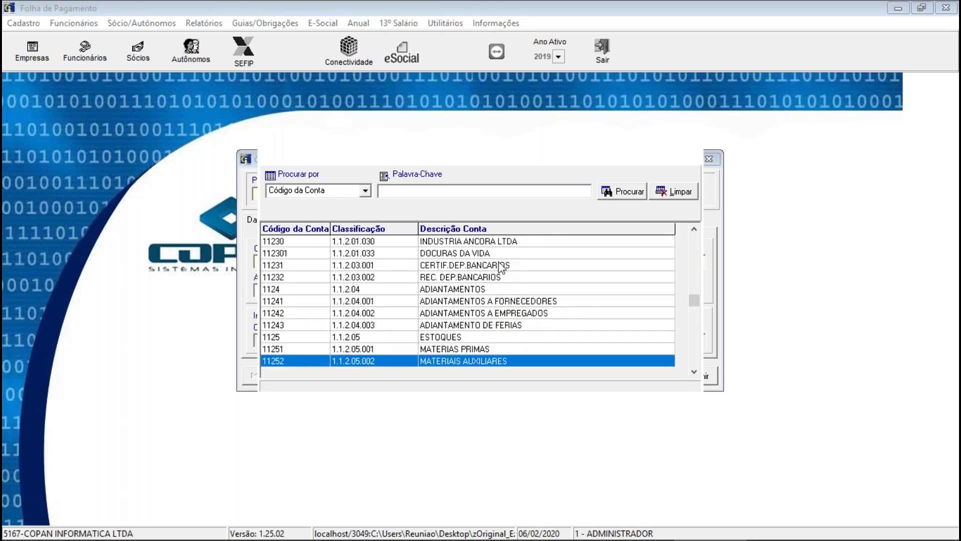
pyautogui.press('Up')
pyautogui.press('Up')
pyautogui.press('Up')
pyautogui.press('Down')
pyautogui.press('Down')
pyautogui.press('Down')
pyautogui.press('Down')
pyautogui.press('Down')
pyautogui.press('Down')
pyautogui.press('Down')
pyautogui.press('Down')
pyautogui.press('Down')
pyautogui.press('Down')
pyautogui.press('Down')
pyautogui.press('Down')
pyautogui.press('Down')
pyautogui.press('Down')
pyautogui.press('Down')
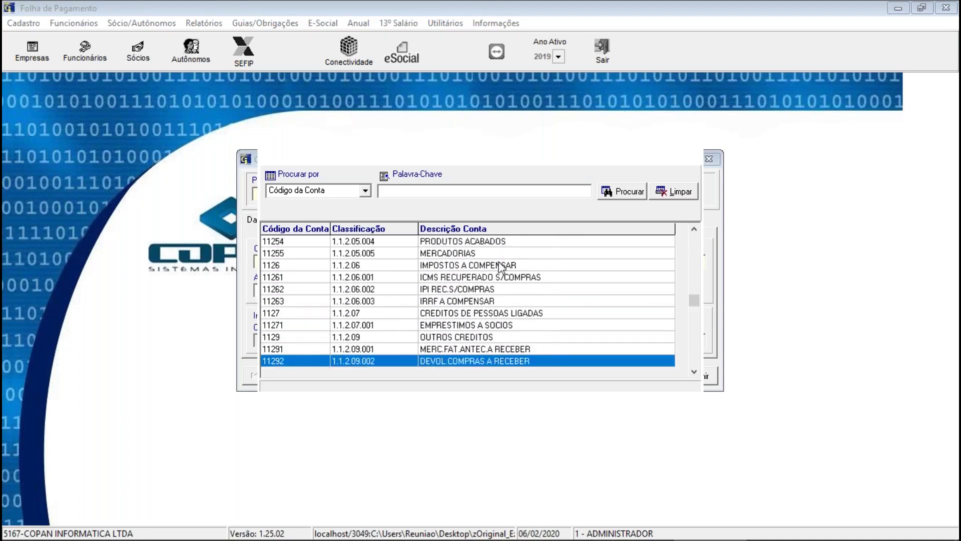
pyautogui.press('Down')
pyautogui.press('Down')
pyautogui.press('Down')
pyautogui.press('Down')
pyautogui.press('Down')
pyautogui.press('Down')
pyautogui.press('Down')
pyautogui.press('Down')
pyautogui.press('Down')
pyautogui.press('Down')
pyautogui.press('Down')
pyautogui.press('Down')
pyautogui.press('Down')
pyautogui.press('Down')
pyautogui.press('Down')
pyautogui.press('Down')
pyautogui.press('Down')
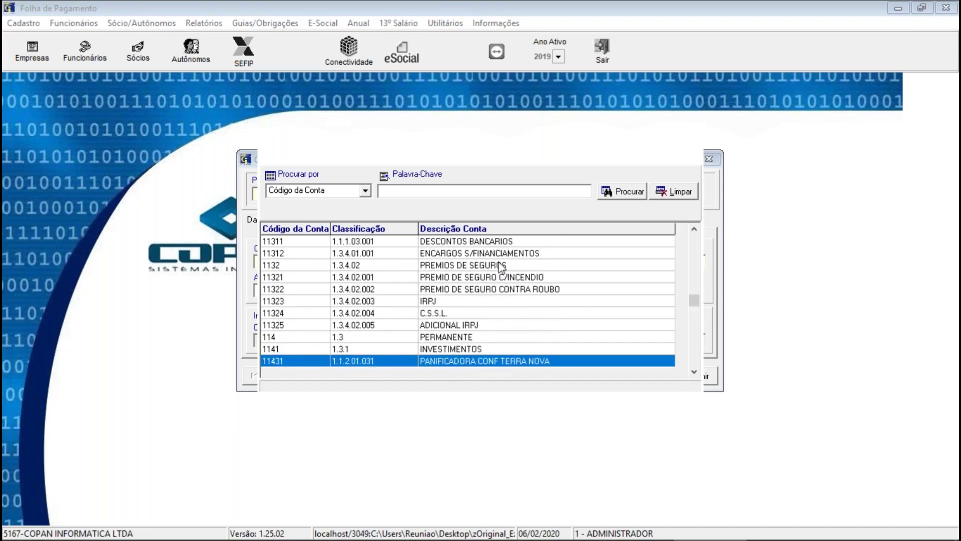
pyautogui.press('Down')
pyautogui.press('Down')
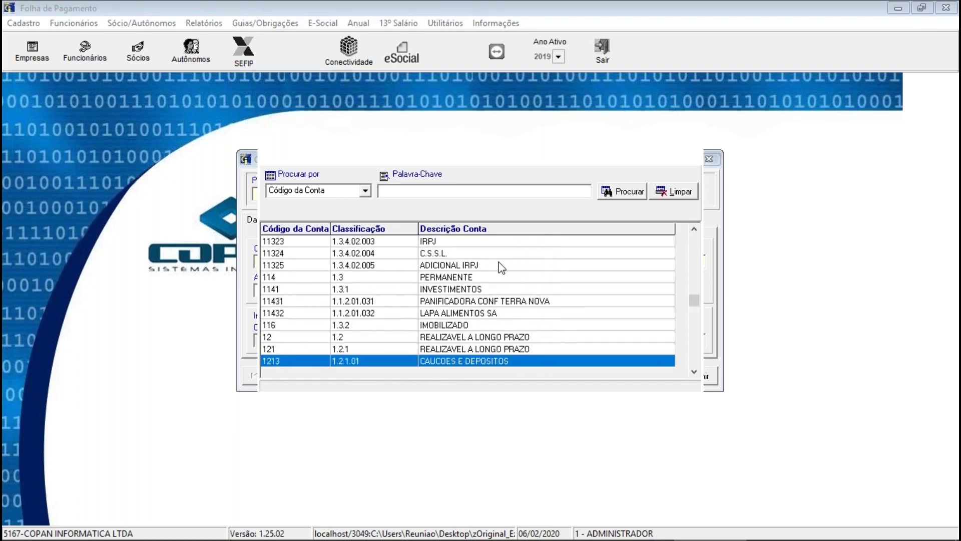
pyautogui.press('Down')
pyautogui.press('Down')
pyautogui.press('Down')
pyautogui.press('Down')
pyautogui.press('Down')
pyautogui.press('Down')
pyautogui.press('Down')
pyautogui.press('Down')
pyautogui.press('Down')
pyautogui.press('Down')
pyautogui.press('Down')
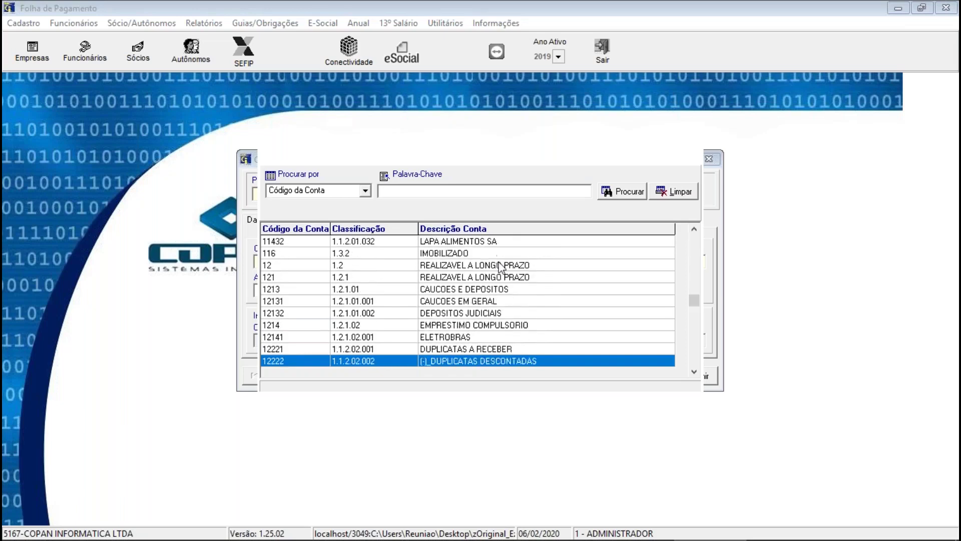
pyautogui.press('Up')
pyautogui.press('Up')
pyautogui.press('Up')
pyautogui.press('Up')
pyautogui.press('Up')
pyautogui.press('Up')
pyautogui.press('Up')
pyautogui.press('Up')
pyautogui.press('Up')
pyautogui.press('Up')
pyautogui.press('Up')
pyautogui.press('Up')
pyautogui.press('Up')
pyautogui.press('Up')
pyautogui.press('Up')
pyautogui.press('Up')
pyautogui.press('Up')
pyautogui.press('Up')
pyautogui.press('Up')
pyautogui.press('Up')
pyautogui.press('Up')
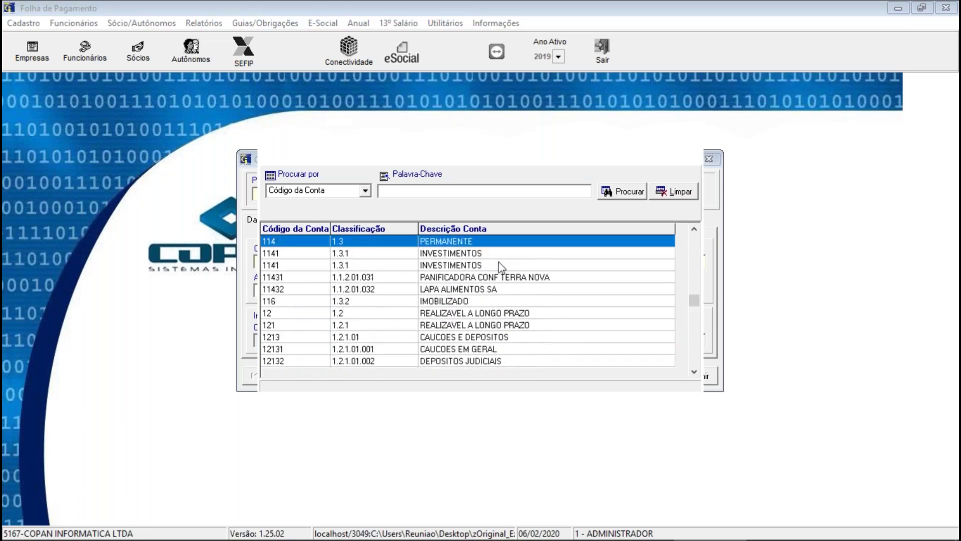
# - Examine the codes and classifications of the accounts under IMPOSTOS A COMPENSAR in the search list, and leave the list
pyautogui.press('Up')
pyautogui.press('Up')
pyautogui.press('Up')
pyautogui.press('Up')
pyautogui.press('Up')
pyautogui.press('Up')
pyautogui.press('Up')
pyautogui.press('Up')
pyautogui.press('Up')
pyautogui.press('Up')
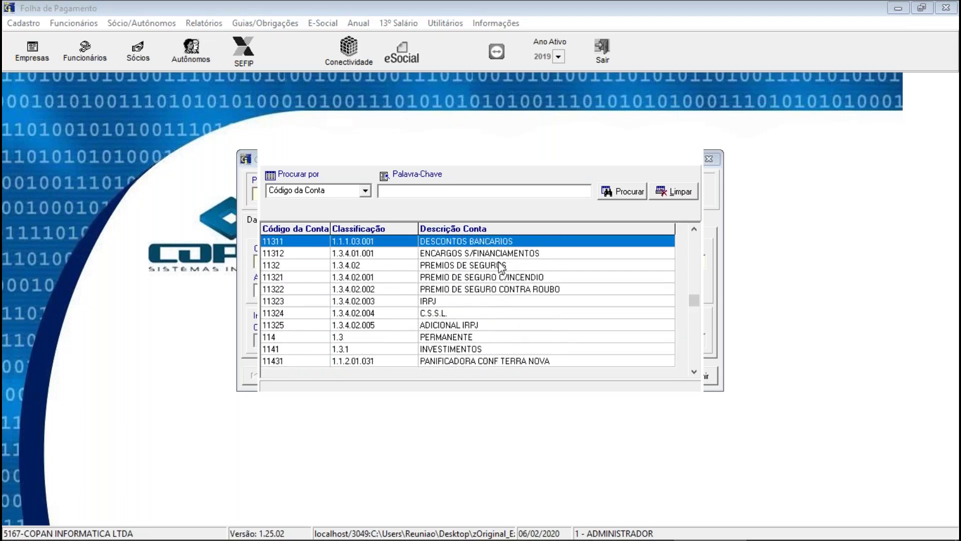
pyautogui.press('Up')
pyautogui.press('Up')
pyautogui.press('Up')
pyautogui.press('Up')
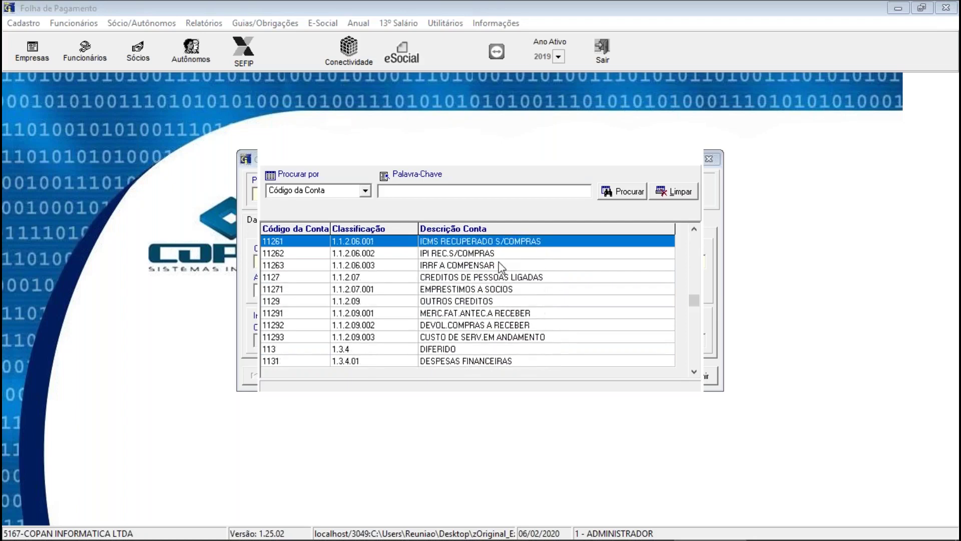
pyautogui.press('Up')
pyautogui.press('Up')
pyautogui.press('Down')
pyautogui.press('Down')
pyautogui.press('Down')
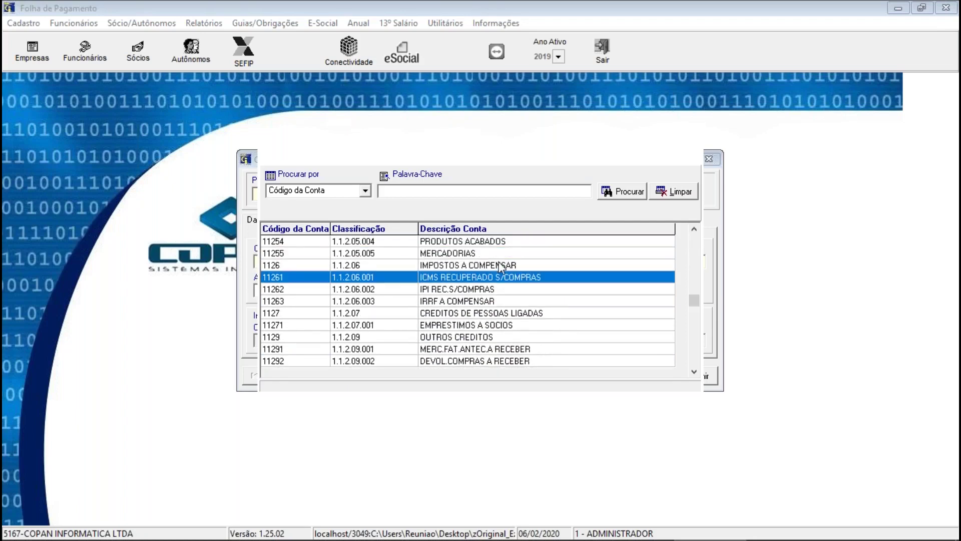
pyautogui.press('Up')
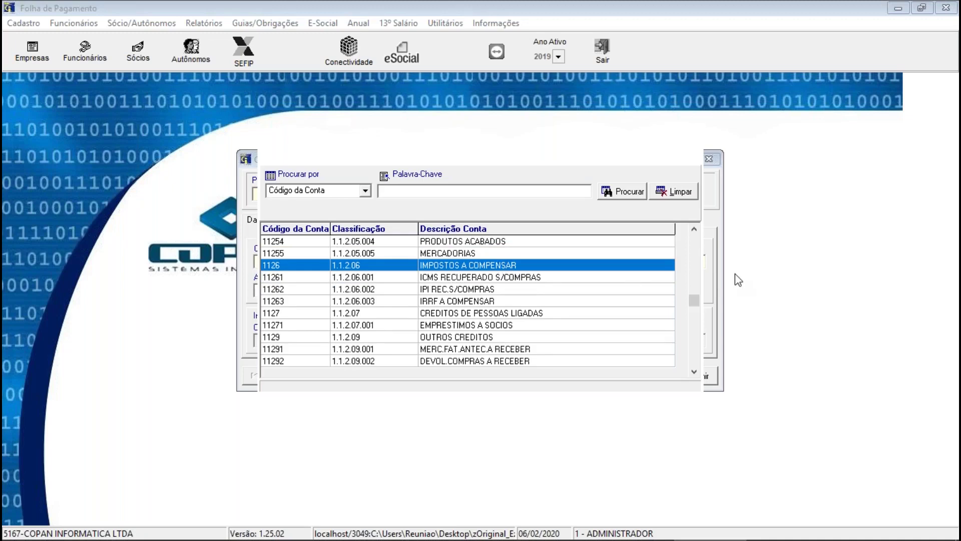
pyautogui.press('Down')
pyautogui.press('Down')
pyautogui.press('Down')
pyautogui.press('Down')
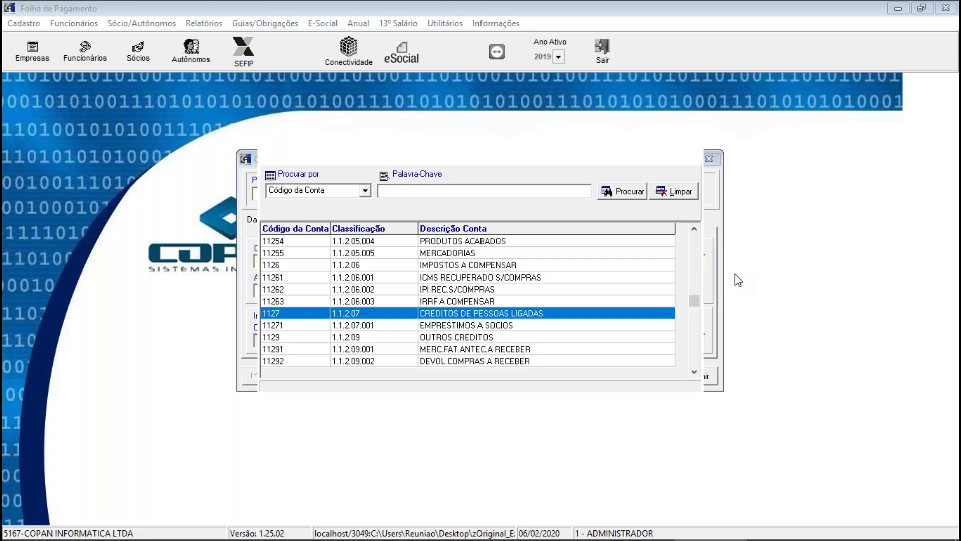
pyautogui.press('Up')
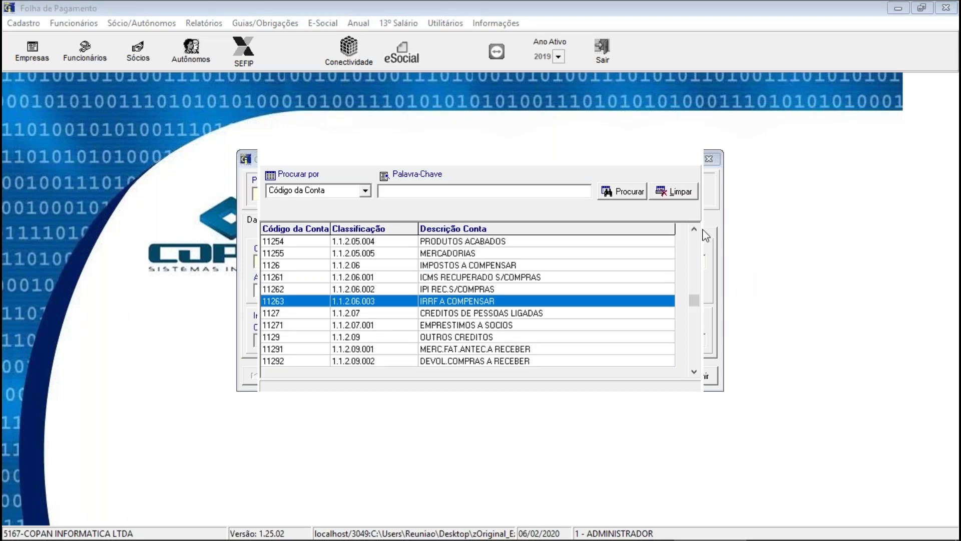
pyautogui.doubleClick(394, 289)
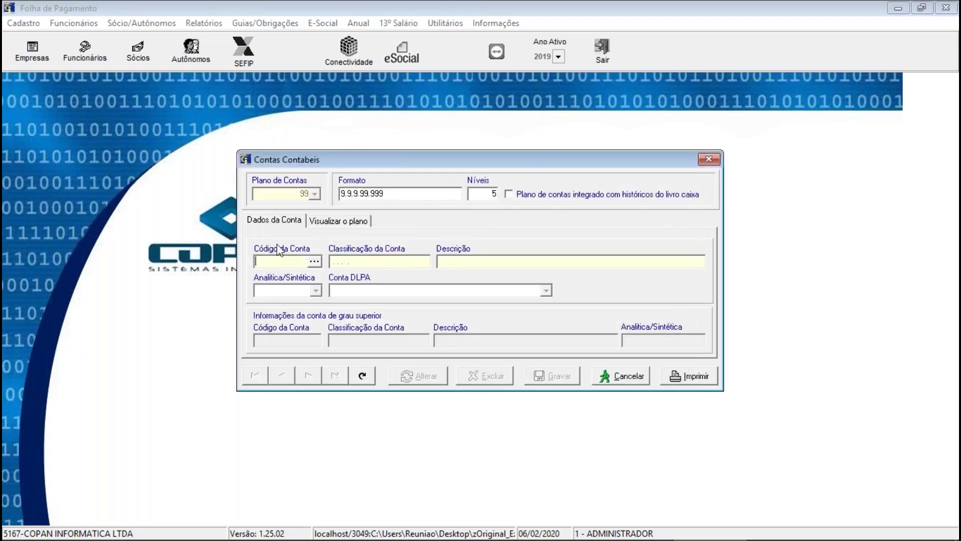
# - Fill in a new account in plan 99 with code 11264, classification 1.1.2.06.004 and description INSS A COMPENSAR
pyautogui.write('11264')
pyautogui.press('Return')
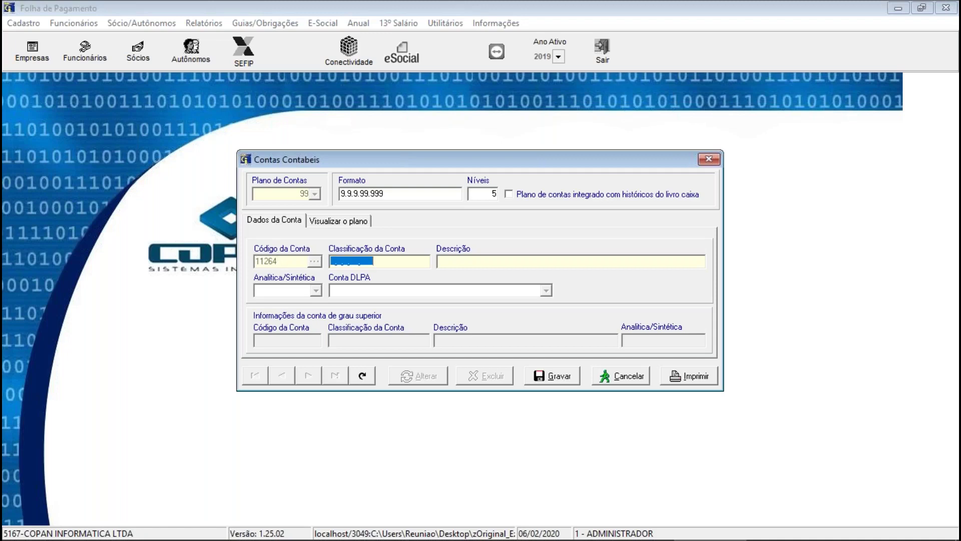
pyautogui.write('1.1.2.06.004')
pyautogui.press('Tab')
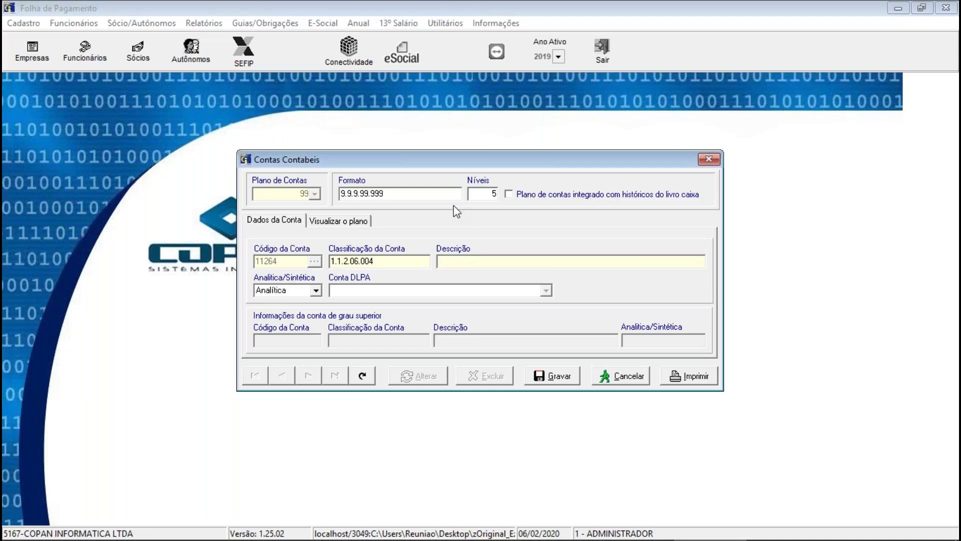
pyautogui.write('INSS A COME')
pyautogui.press('BackSpace')
pyautogui.write('PENSAR')
pyautogui.press('Tab')
# - Save the new INSS A COMPENSAR account as Analítica, declining to reference it for Sped Contábil / Sped ECF
pyautogui.press('Tab')
pyautogui.press('Return')
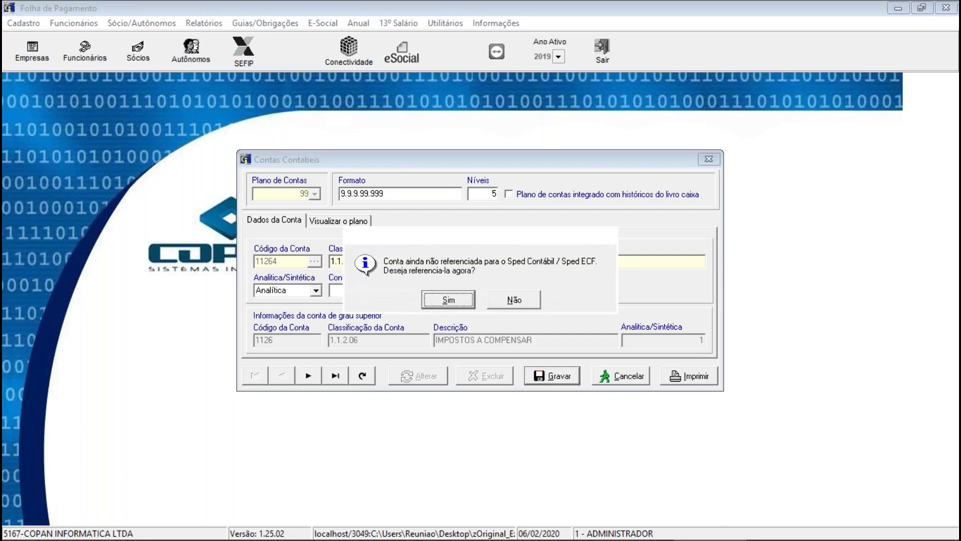
pyautogui.press('Tab')
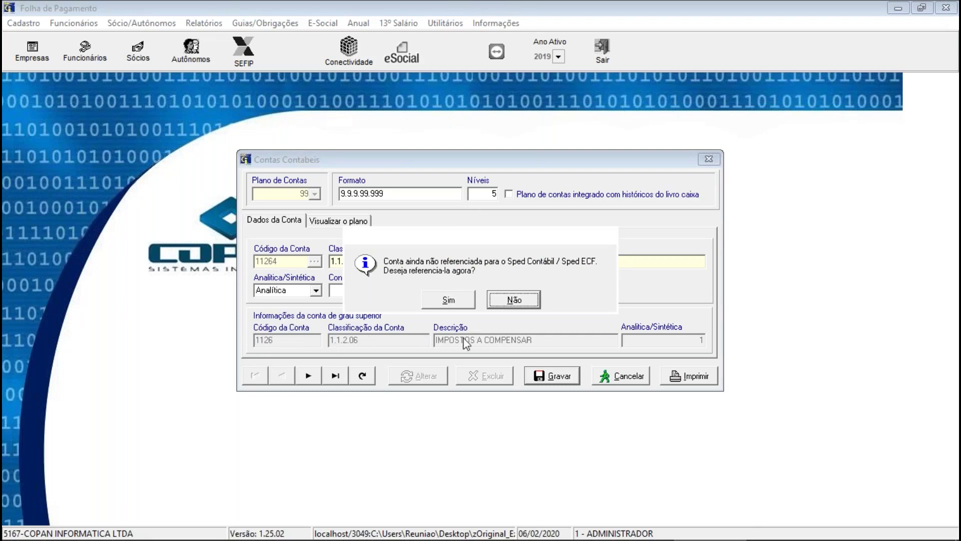
pyautogui.click(514, 302)
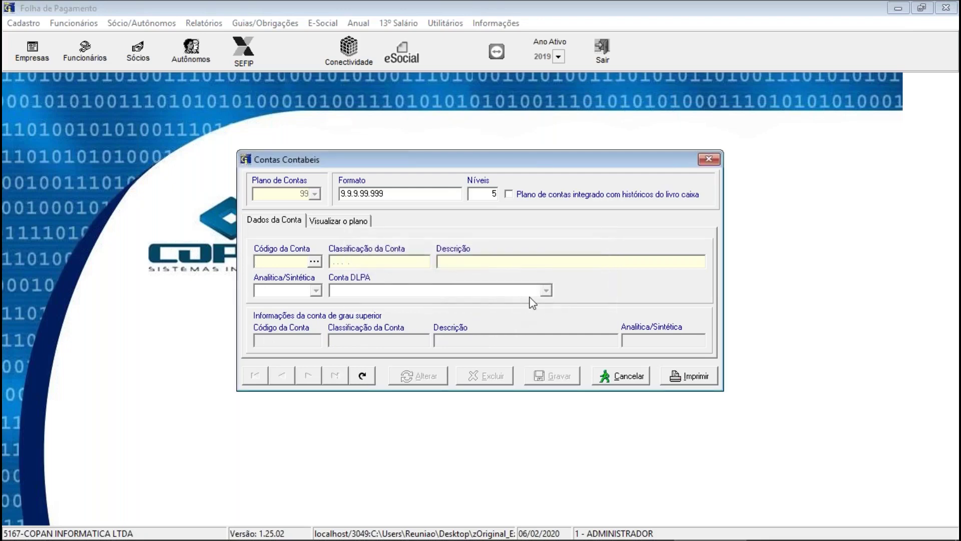
# - Look up account 11264 to check its registration, and close the Contas Contábeis form
pyautogui.write('11264')
pyautogui.press('Return')
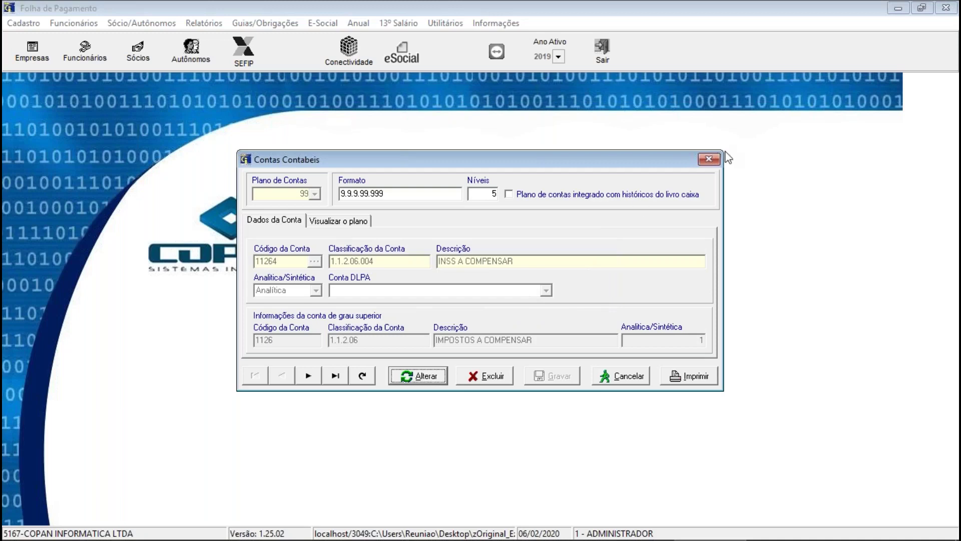
pyautogui.click(709, 159)
# - Open the Contas Resumo da Folha registration and load the record of plan 99
pyautogui.click(21, 25)
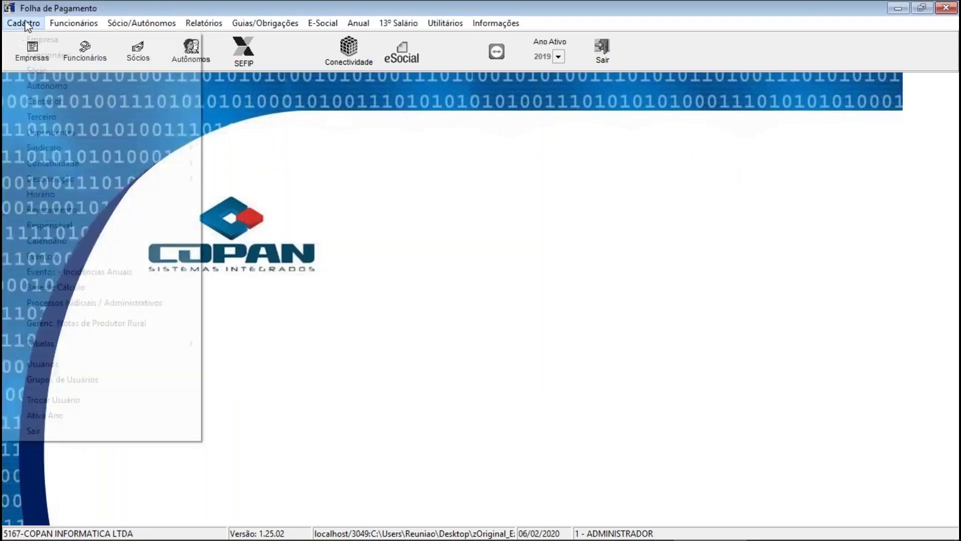
pyautogui.moveTo(67, 168)
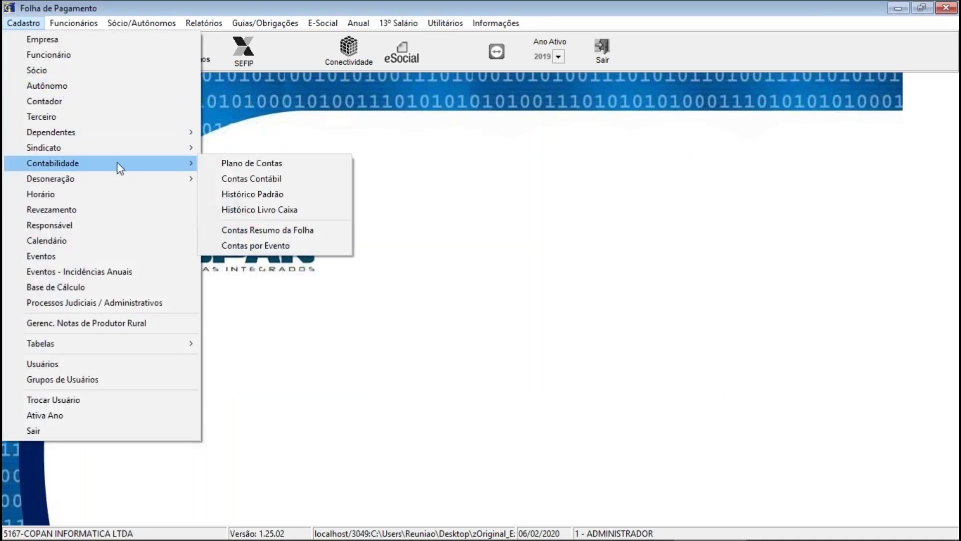
pyautogui.click(250, 231)
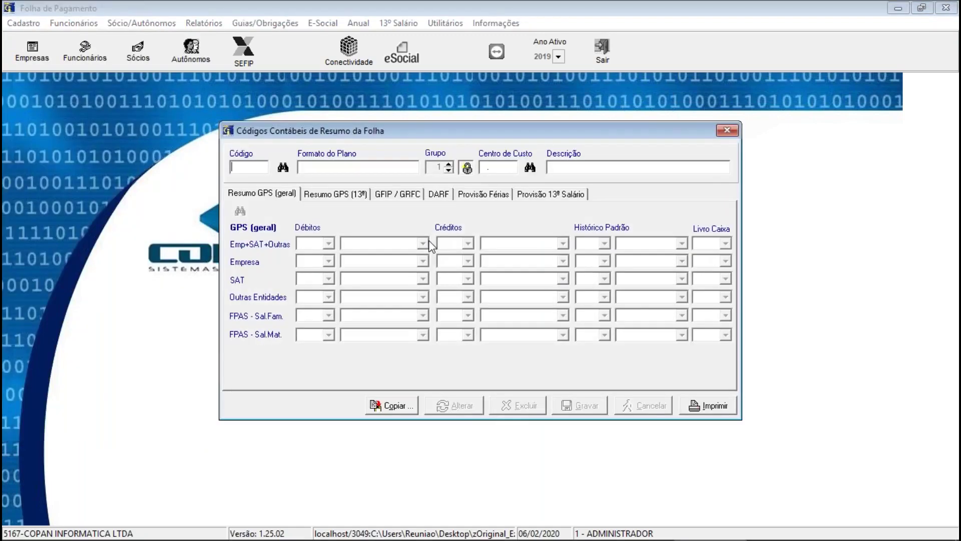
pyautogui.write('99')
pyautogui.press('Return')
pyautogui.press('Return')
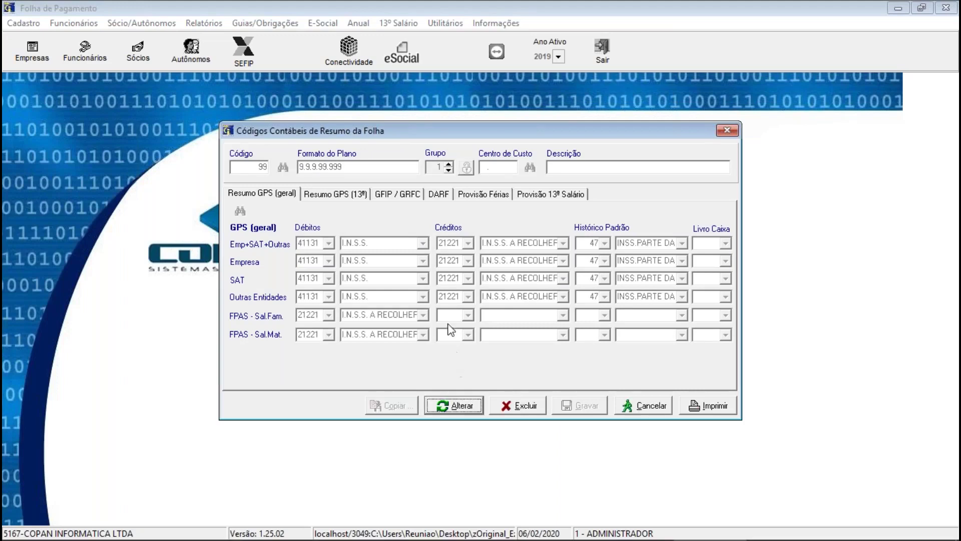
# - Edit the FPAS - Sal.Fam. row of the general GPS summary, setting credit account 11264 and standard history 122
pyautogui.click(453, 405)
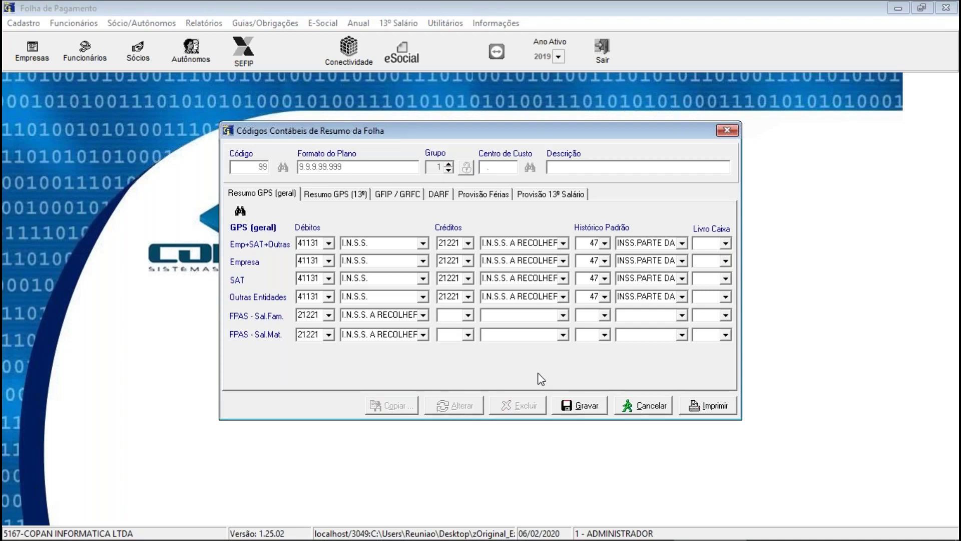
pyautogui.write('11264')
pyautogui.press('Return')
pyautogui.press('Return')
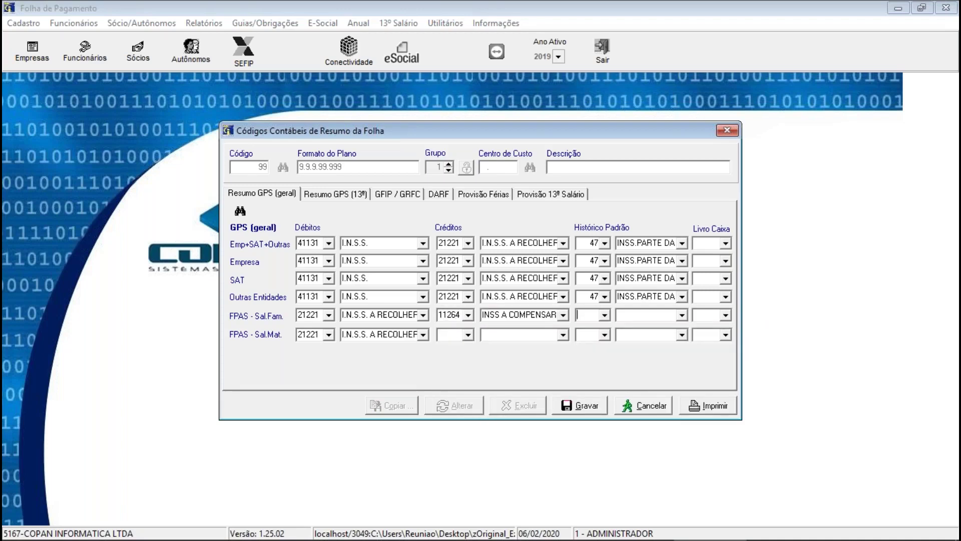
pyautogui.write('122')
pyautogui.press('Return')
# - Set credit account 11264 and standard history 122 in the FPAS - Sal.Mat. row, and save the record
pyautogui.click(457, 334)
pyautogui.write('11264')
pyautogui.press('Return')
pyautogui.press('Return')
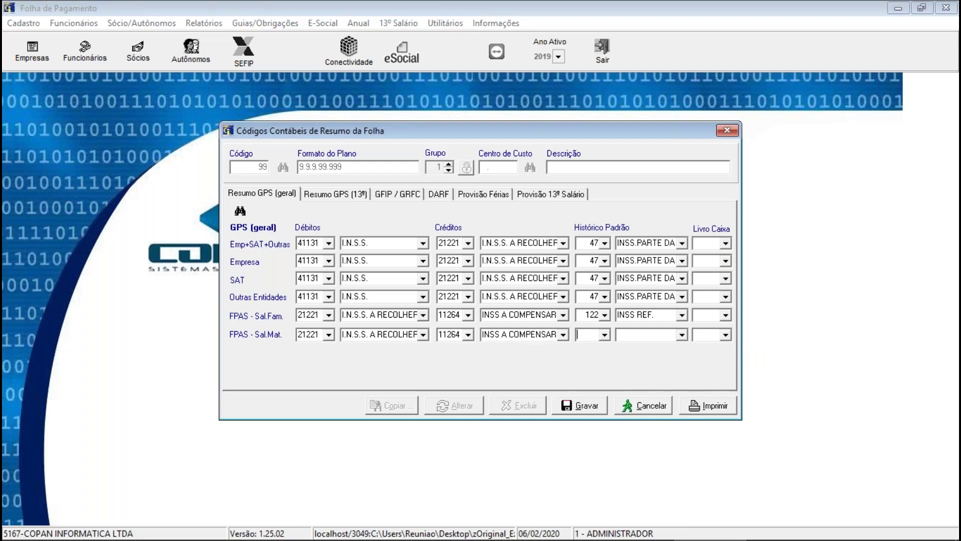
pyautogui.write('122')
pyautogui.press('Return')
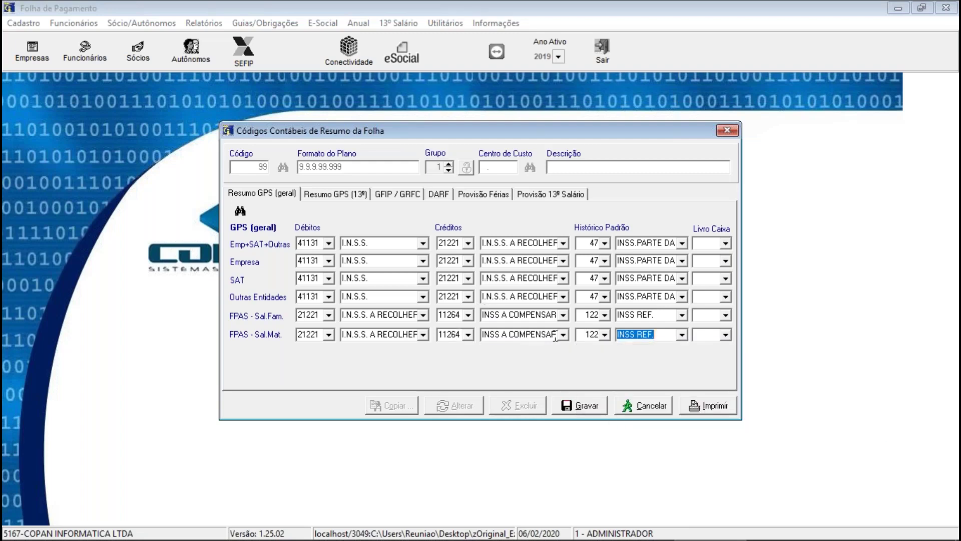
pyautogui.click(587, 405)
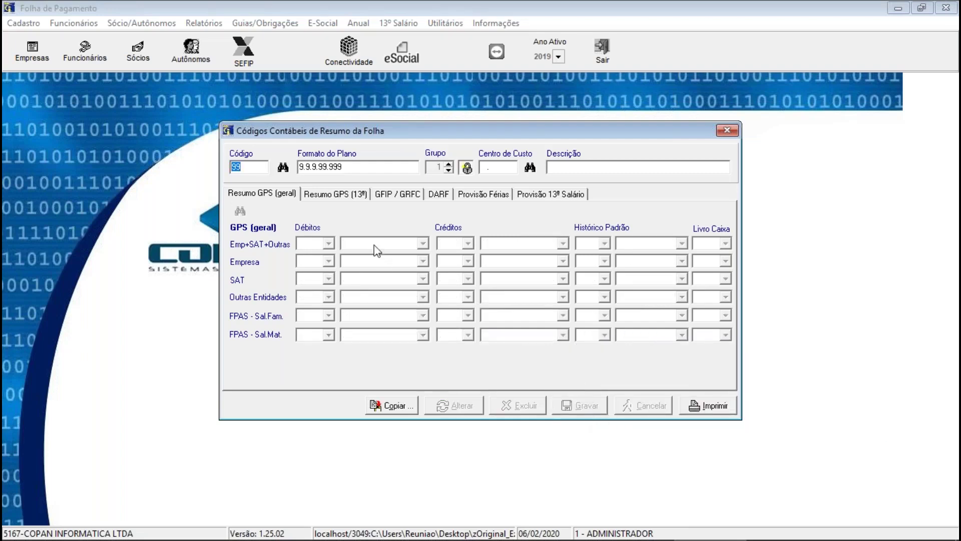
# - Edit plan 99's GPS 13th-salary summary, setting debit account 41131 and credit account 21221 in the Emp+SAT+Outras row
pyautogui.click(331, 196)
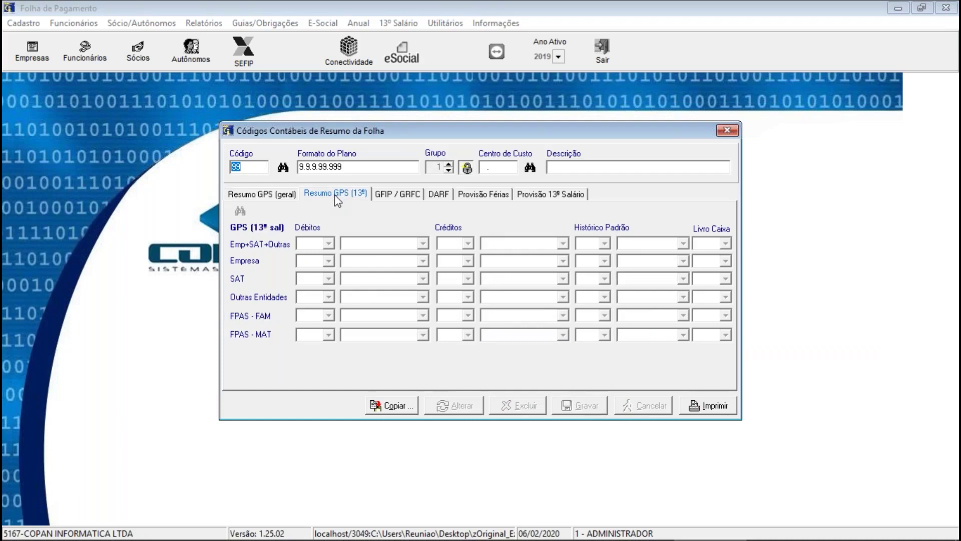
pyautogui.press('Return')
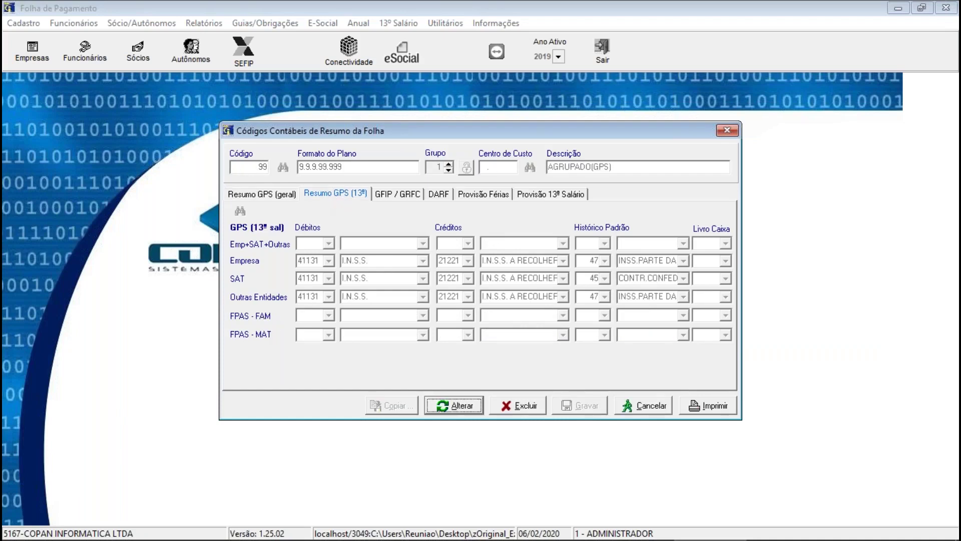
pyautogui.click(457, 405)
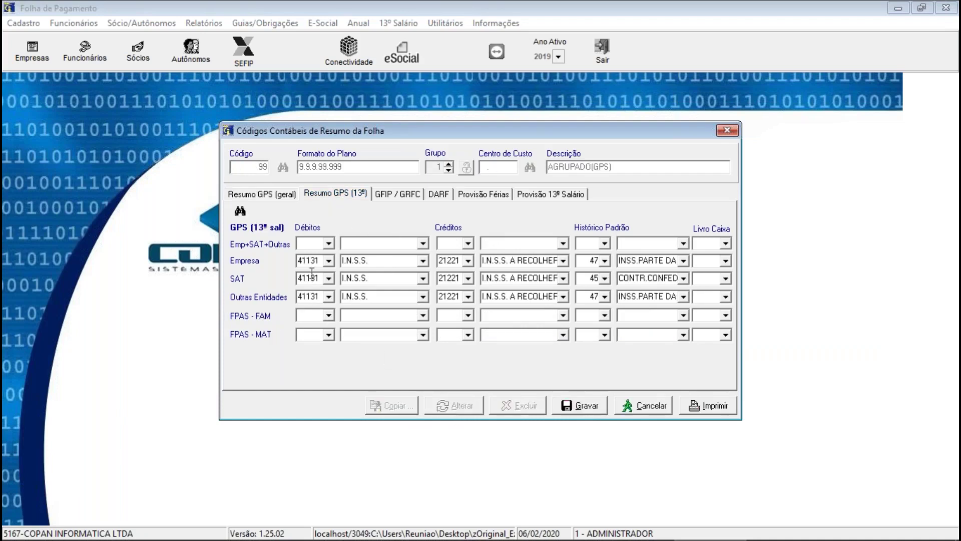
pyautogui.write('4')
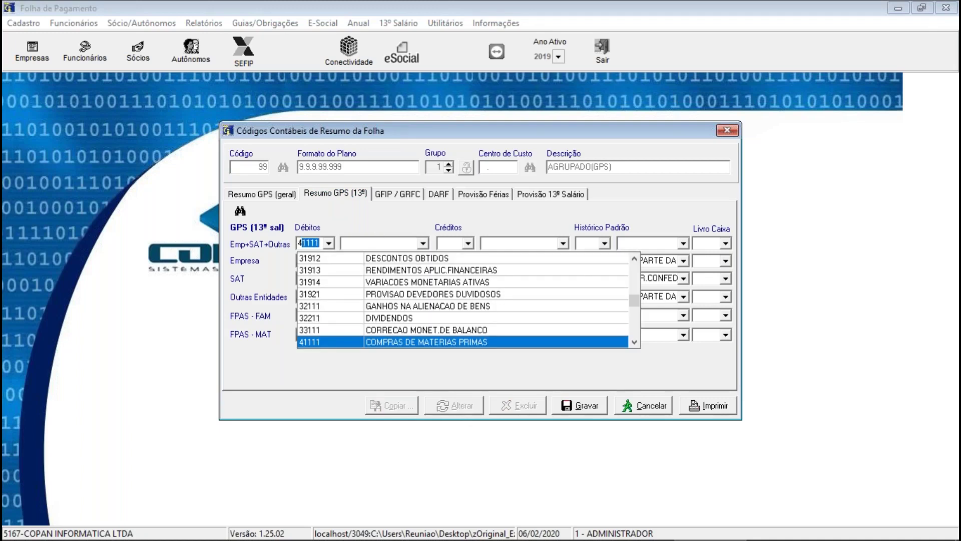
pyautogui.write('1131')
pyautogui.press('Tab')
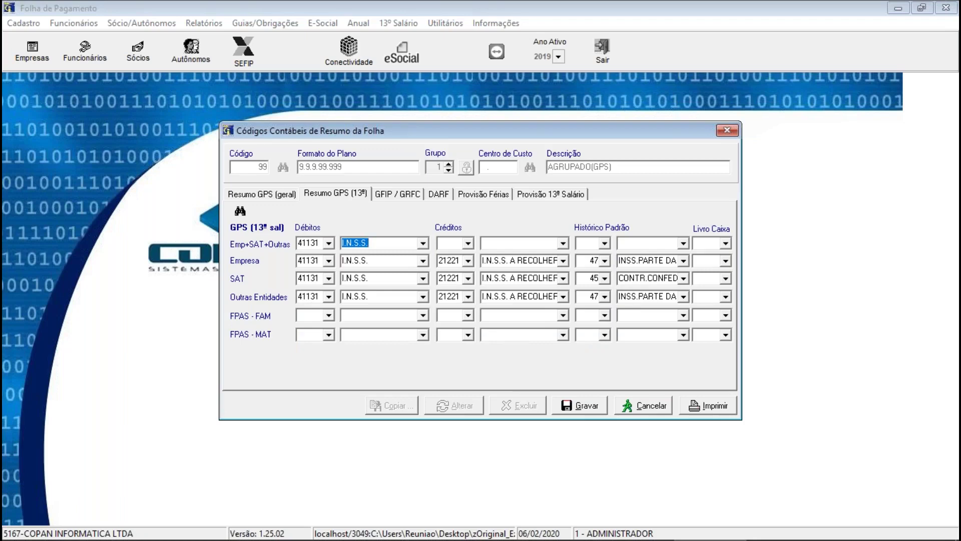
pyautogui.press('Tab')
pyautogui.write('21221')
pyautogui.press('Tab')
pyautogui.press('Tab')
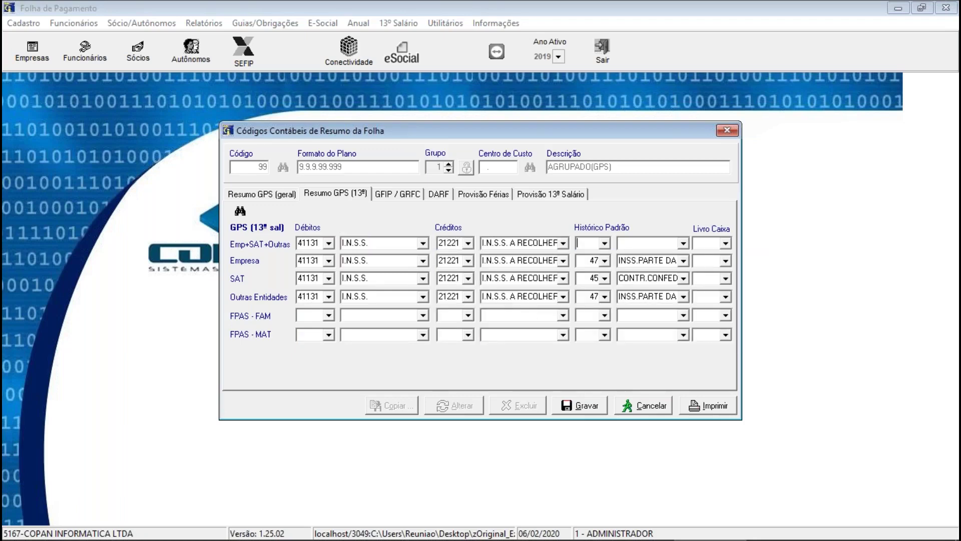
# - Set the standard history to 47 in the Emp+SAT+Outras and SAT rows of the 13th-salary GPS summary
pyautogui.write('47')
pyautogui.press('Tab')
pyautogui.press('Tab')
pyautogui.click(594, 278)
pyautogui.write('47')
pyautogui.press('Tab')
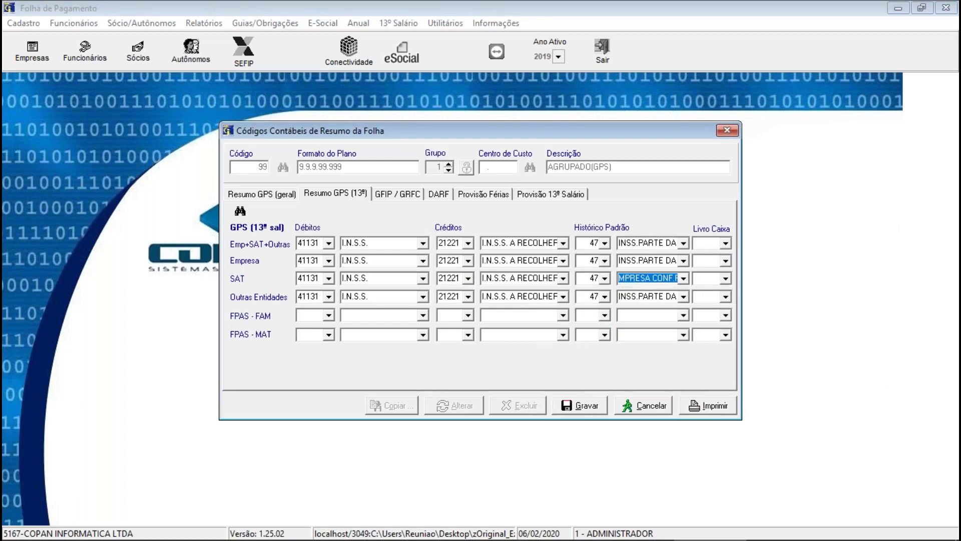
# - Set the debit account to 21221 in the FPAS - FAM and FPAS - MAT rows of the 13th-salary summary
pyautogui.click(308, 315)
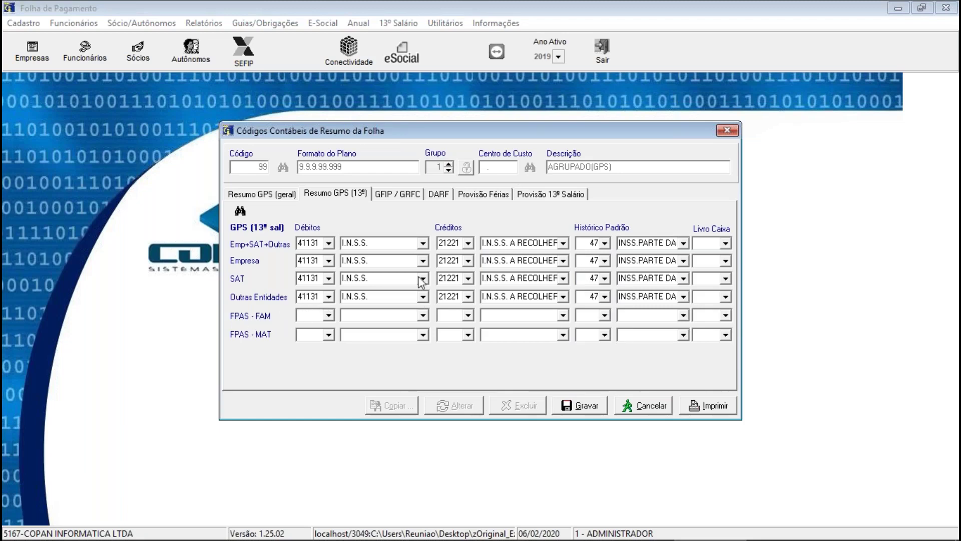
pyautogui.write('21')
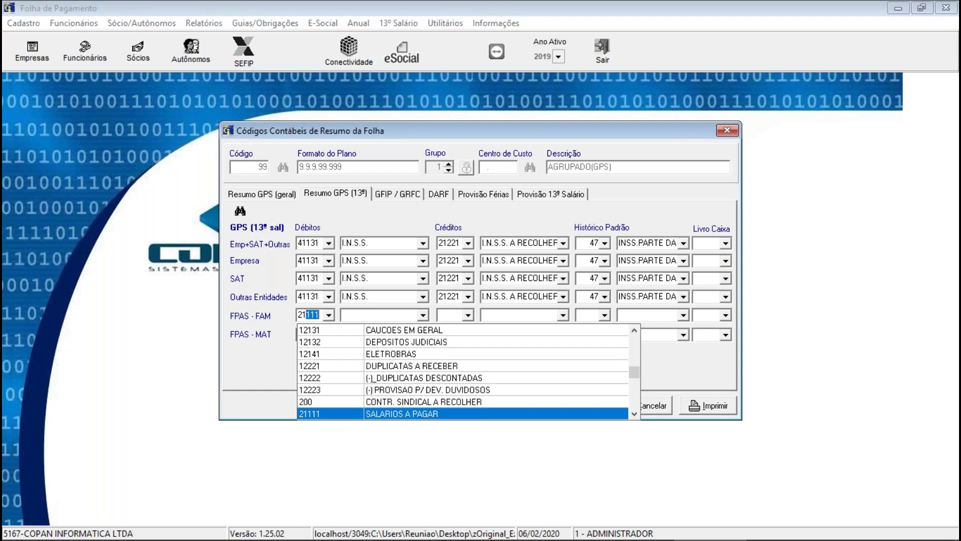
pyautogui.write('221')
pyautogui.press('Return')
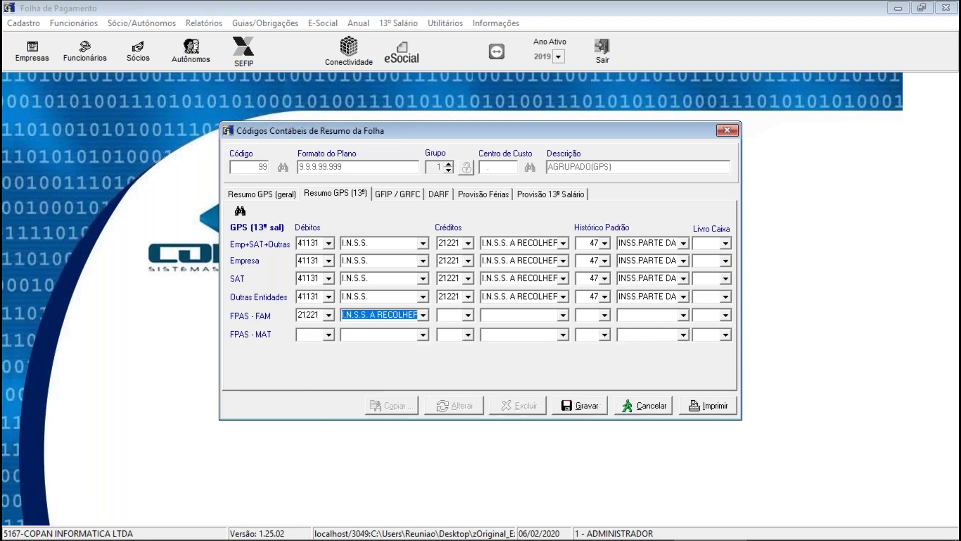
pyautogui.click(308, 332)
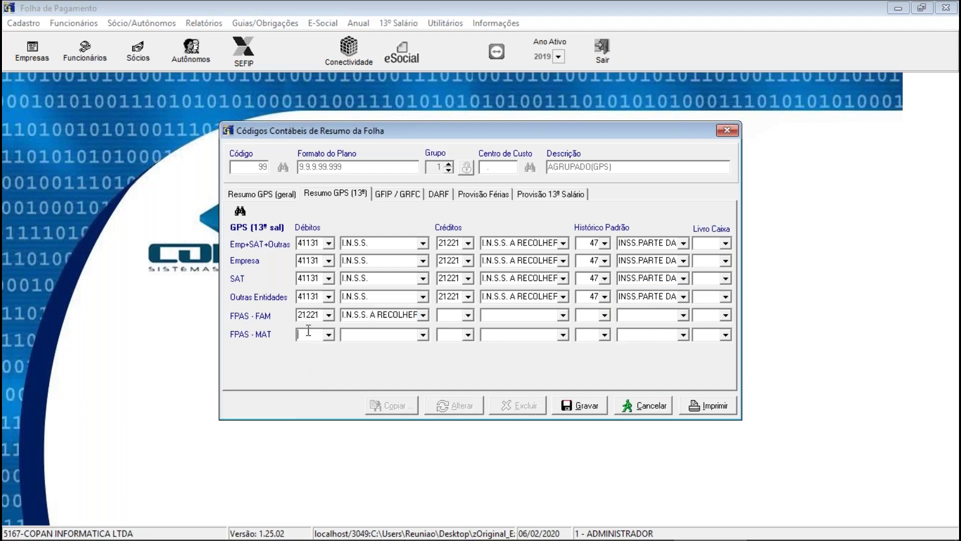
pyautogui.write('21221')
pyautogui.press('Return')
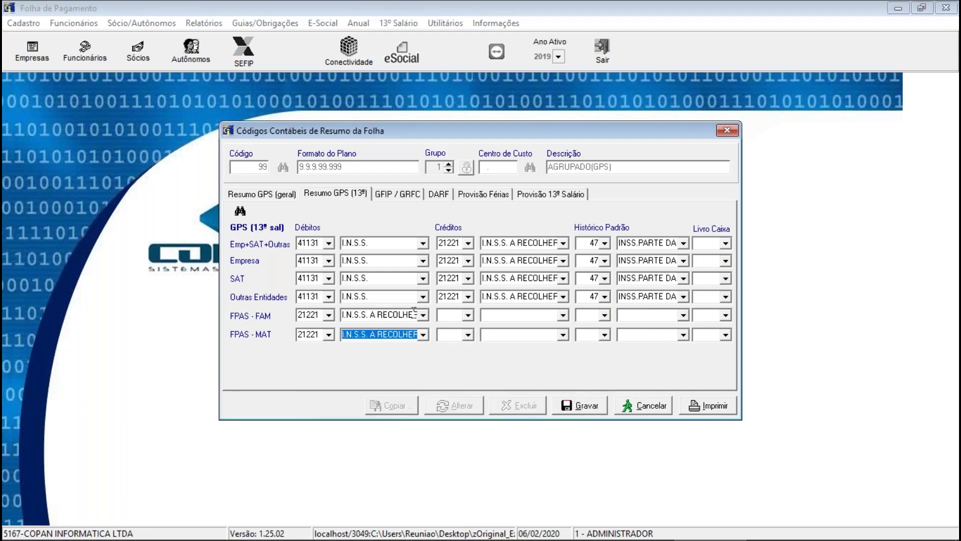
# - Set the credit account of the FPAS - FAM row to 11264, INSS A COMPENSAR
pyautogui.click(448, 314)
pyautogui.write('11264')
pyautogui.press('Return')
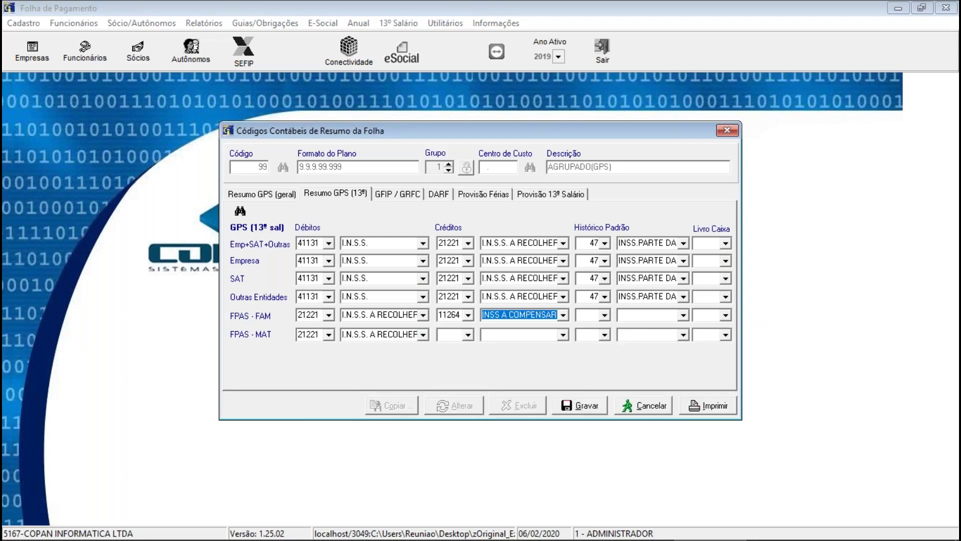
# - Set the credit account of the FPAS - MAT row in the 13th-salary summary to 11264, INSS A COMPENSAR
pyautogui.click(444, 331)
pyautogui.write('11264')
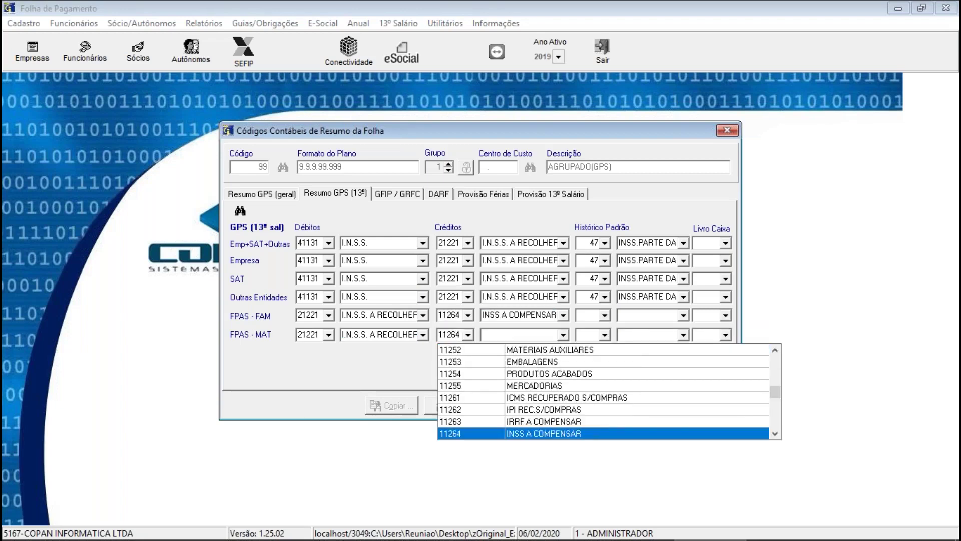
pyautogui.press('Return')
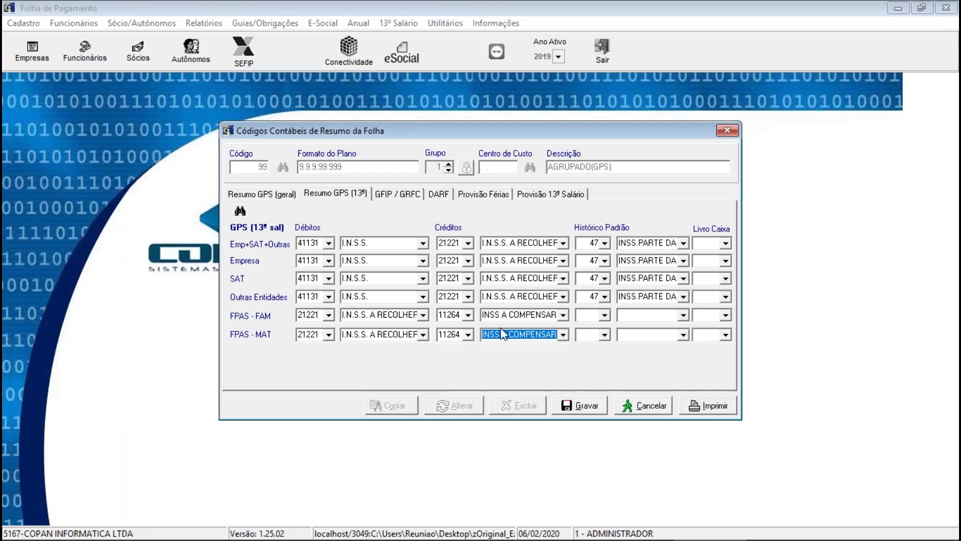
# - Set the standard history to 122 in the FPAS - FAM and FPAS - MAT rows of the 13th-salary summary and save the record
pyautogui.click(583, 315)
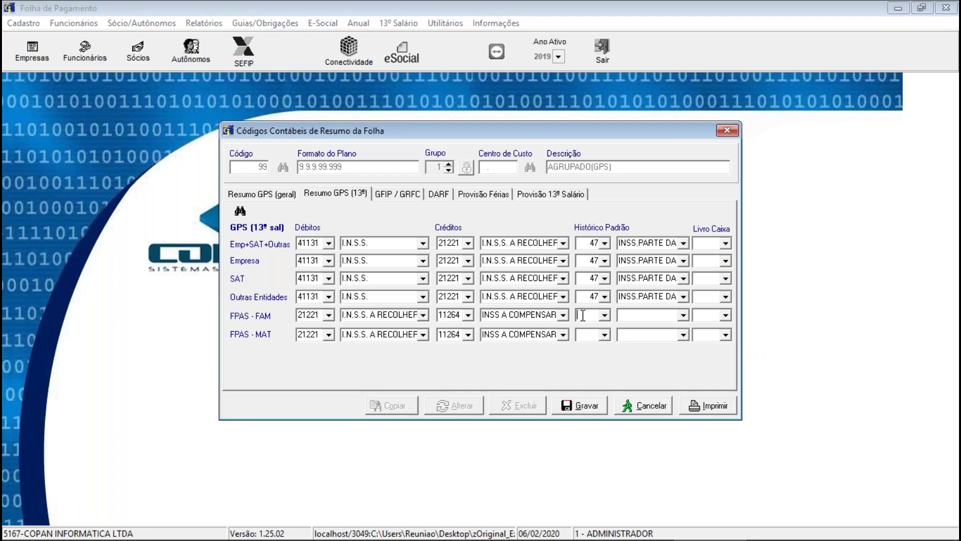
pyautogui.write('122')
pyautogui.press('Return')
pyautogui.press('Return')
pyautogui.press('Return')
pyautogui.press('Return')
pyautogui.press('Return')
pyautogui.press('Return')
pyautogui.write('122')
pyautogui.press('Return')
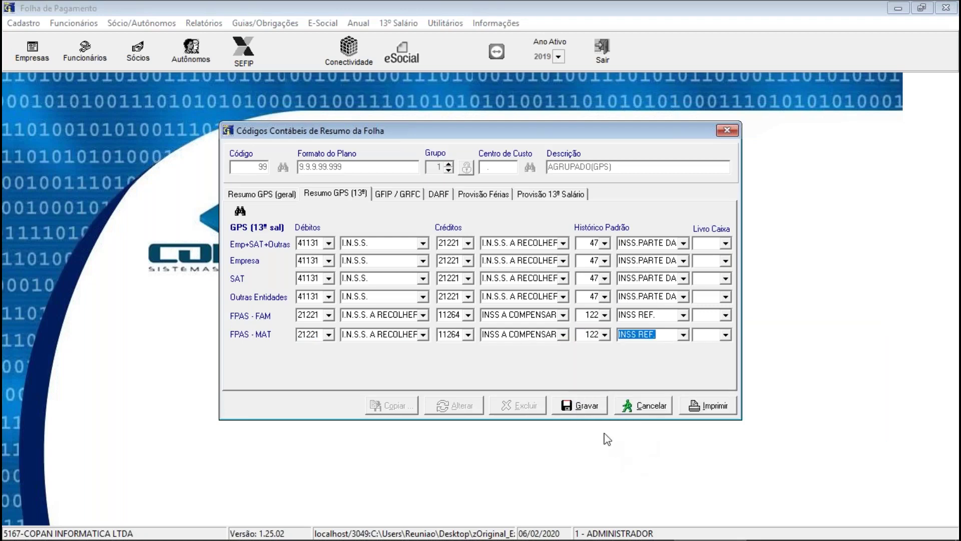
pyautogui.click(588, 414)
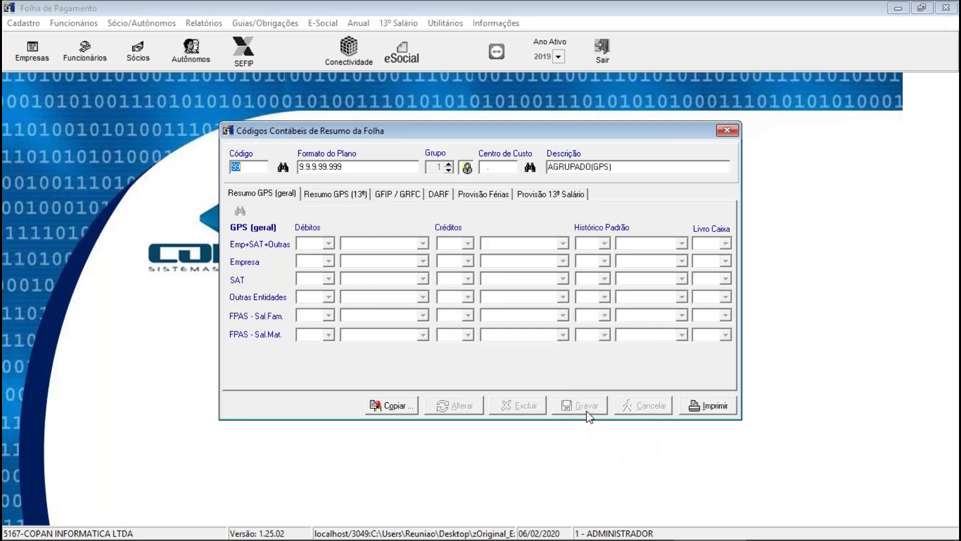
# - Reopen plan 99 to review its 13th-salary GPS and GFIP/GRFC accounting codes, then exit the record without editing
pyautogui.press('Return')
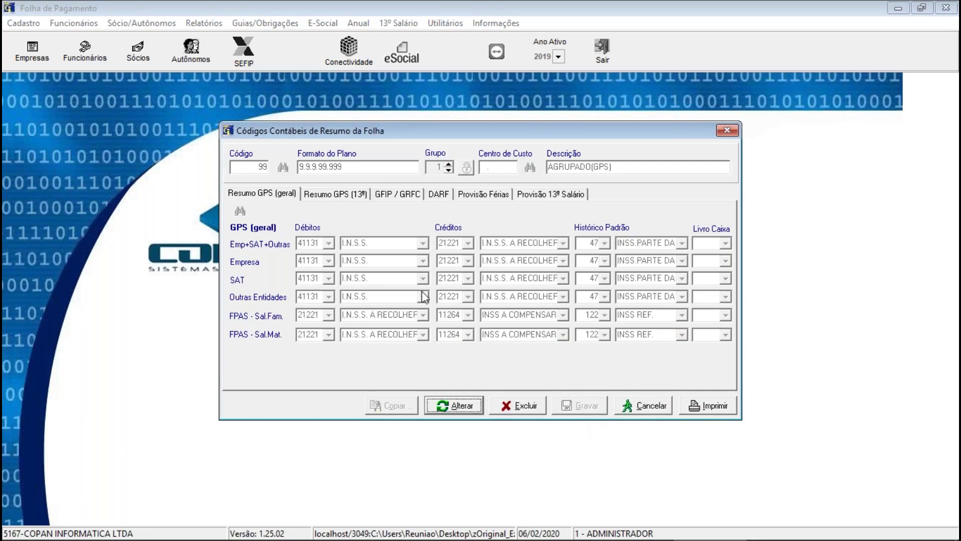
pyautogui.click(348, 199)
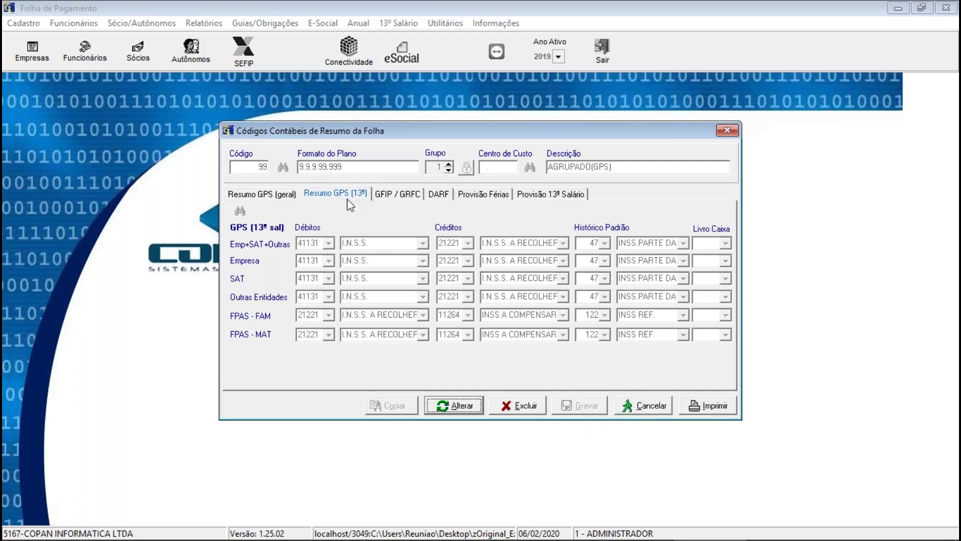
pyautogui.click(392, 196)
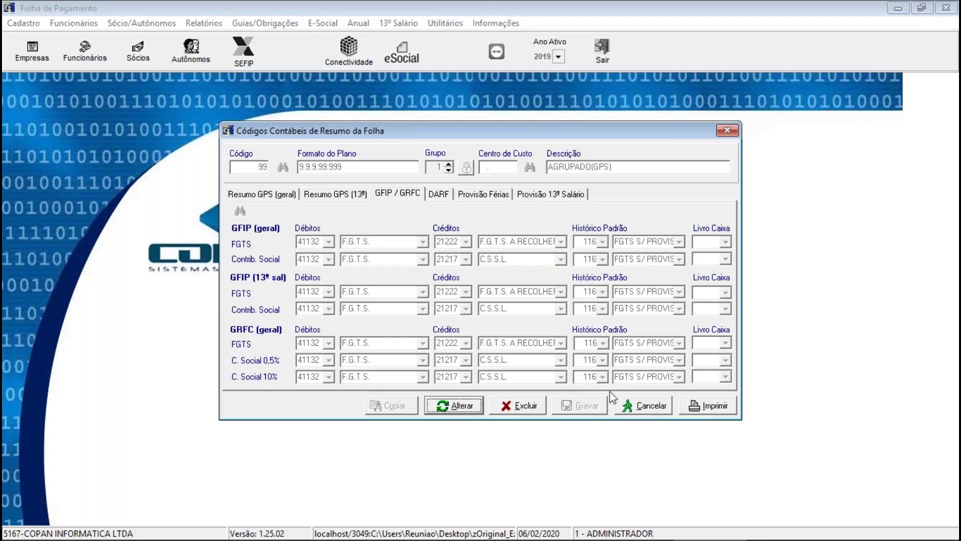
pyautogui.click(643, 405)
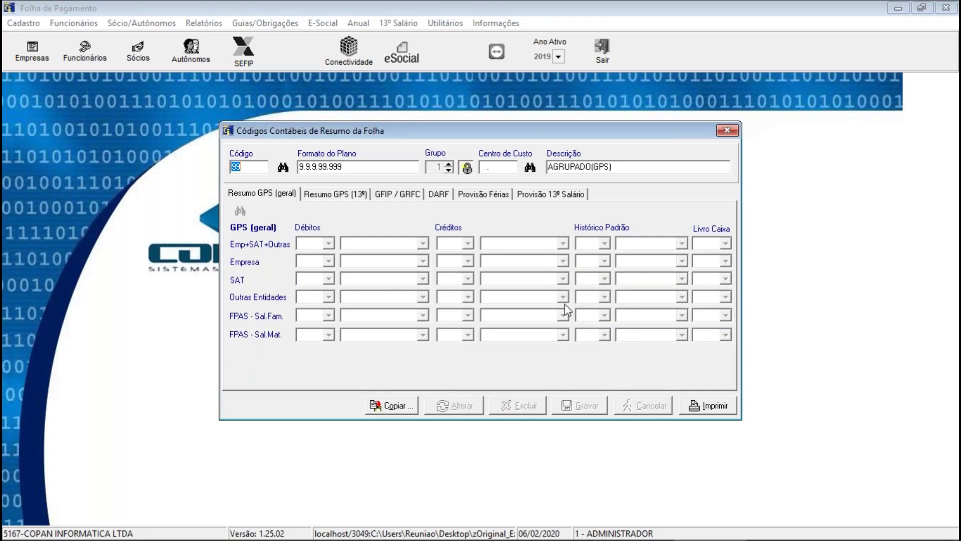
# - Edit plan 99's GFIP/GRFC codes, setting the general GFIP Contrib. Social credit account to 21222
pyautogui.press('Return')
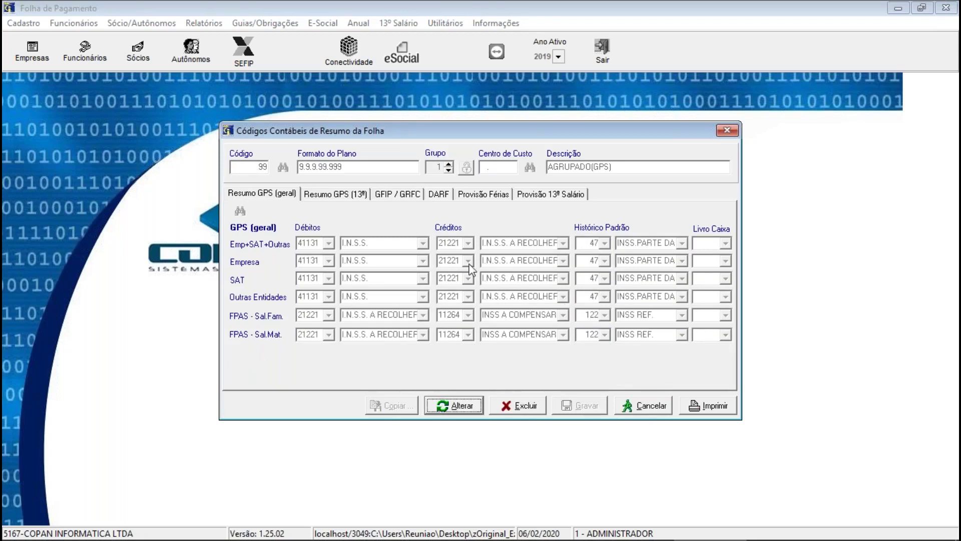
pyautogui.click(398, 195)
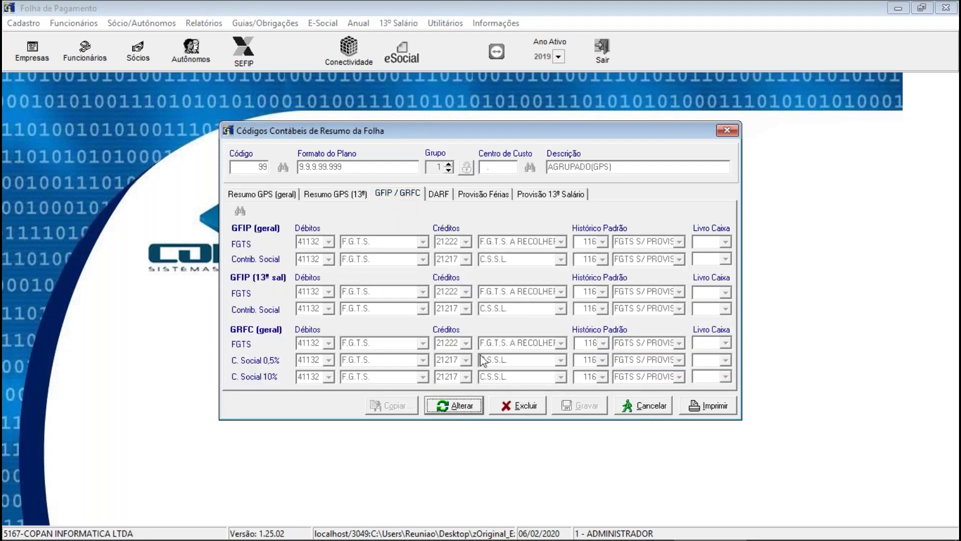
pyautogui.click(455, 406)
pyautogui.click(459, 253)
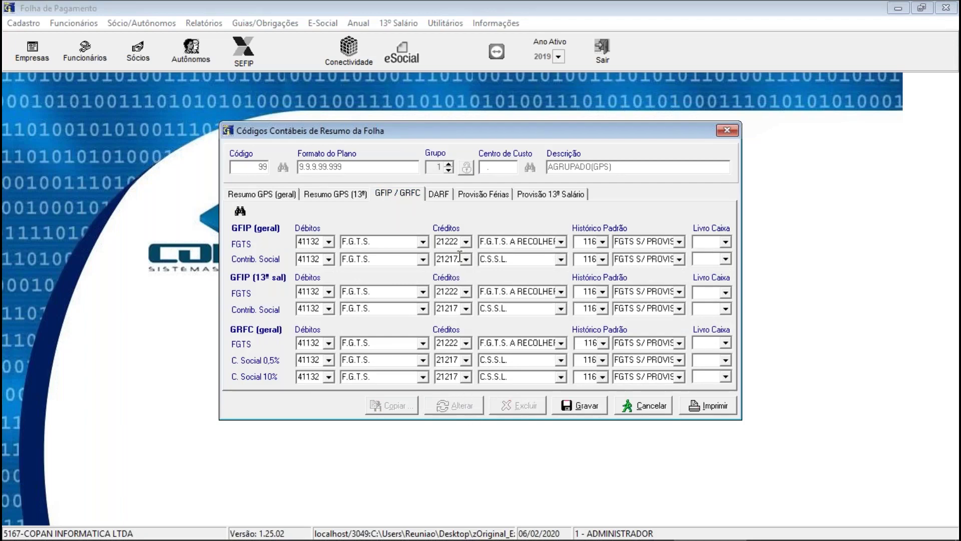
pyautogui.hotkey('shift', 'Home')
pyautogui.write('21')
pyautogui.write('222')
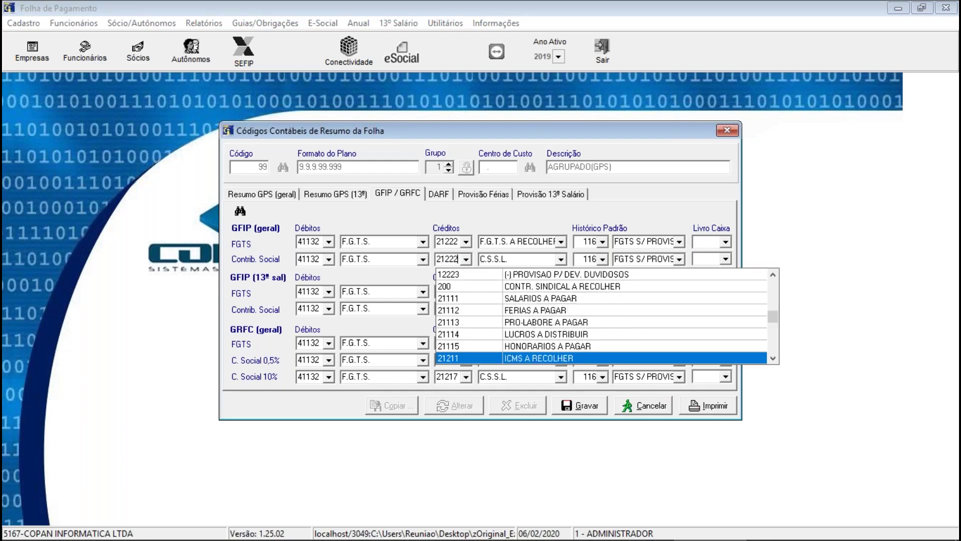
pyautogui.press('Tab')
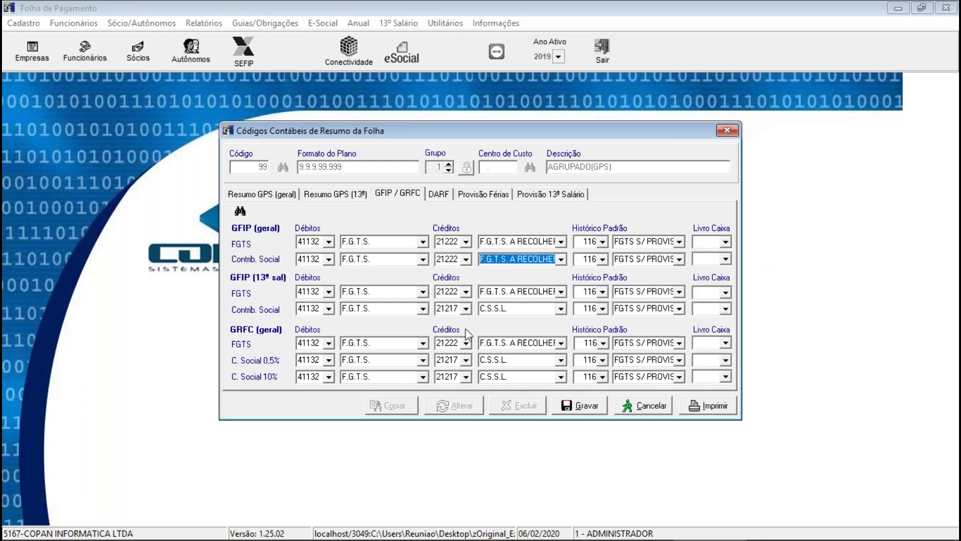
# - Set the credit account of the Contrib. Social row under GFIP 13th salary to 21222
pyautogui.click(460, 307)
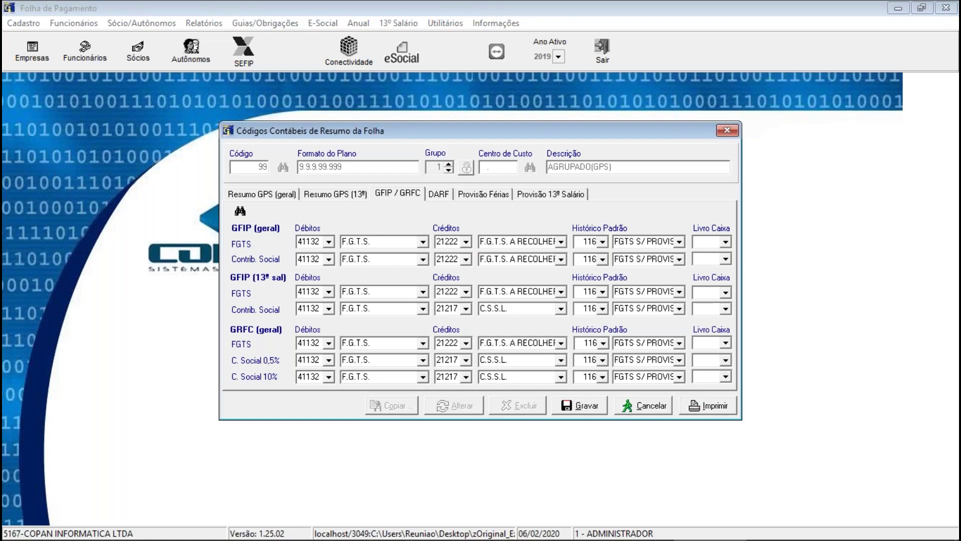
pyautogui.hotkey('shift', 'Home')
pyautogui.write('2')
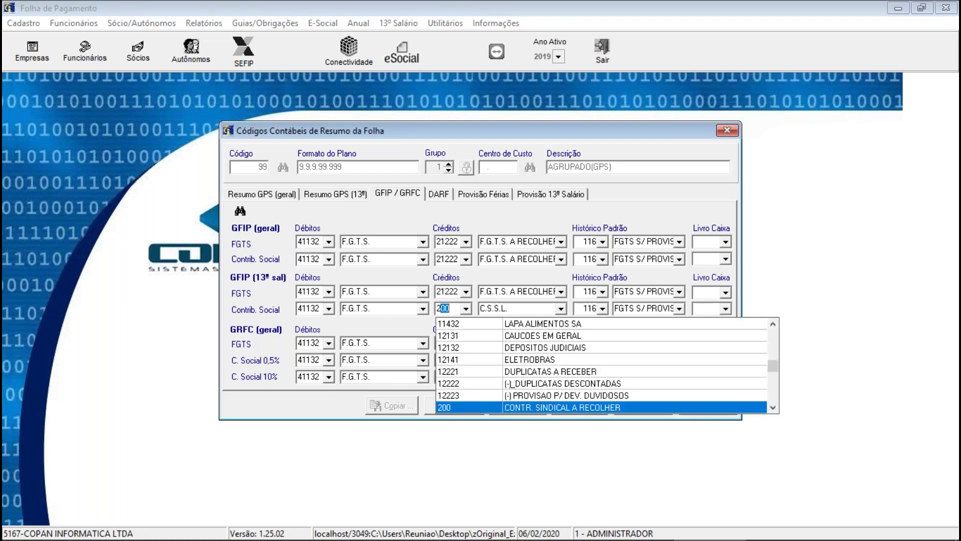
pyautogui.write('122')
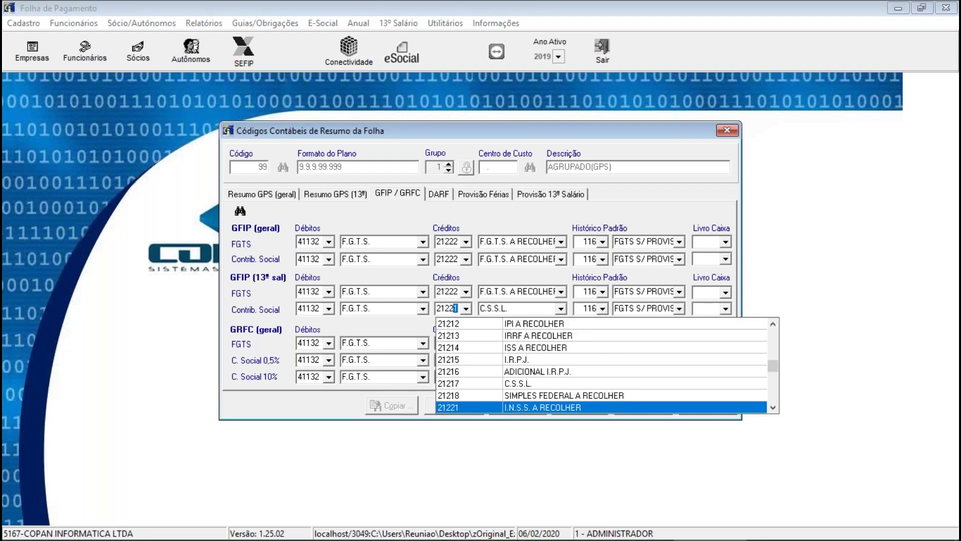
pyautogui.write('2')
pyautogui.press('Tab')
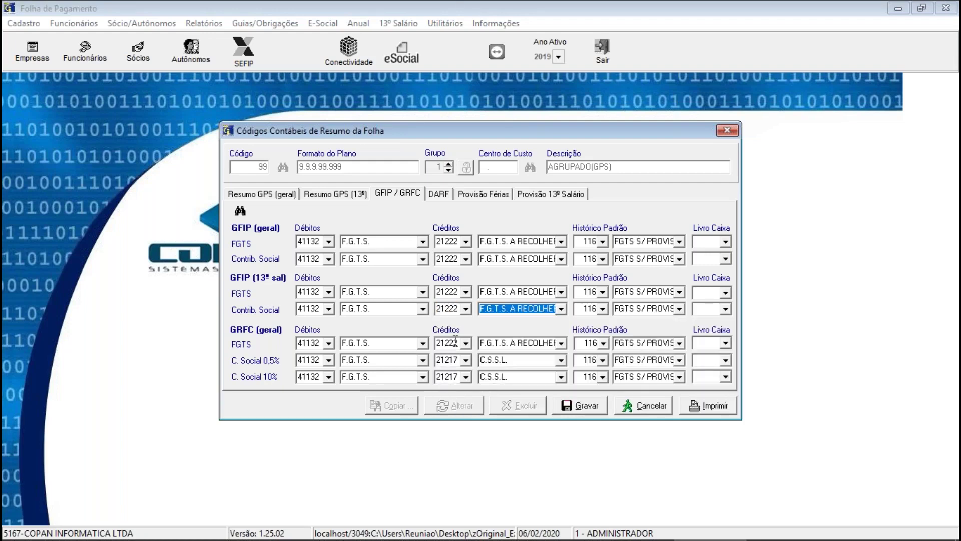
# - Set the credit account to 21222 in the GRFC C. Social 0,5% and C. Social 10% rows and save the record
pyautogui.click(465, 360)
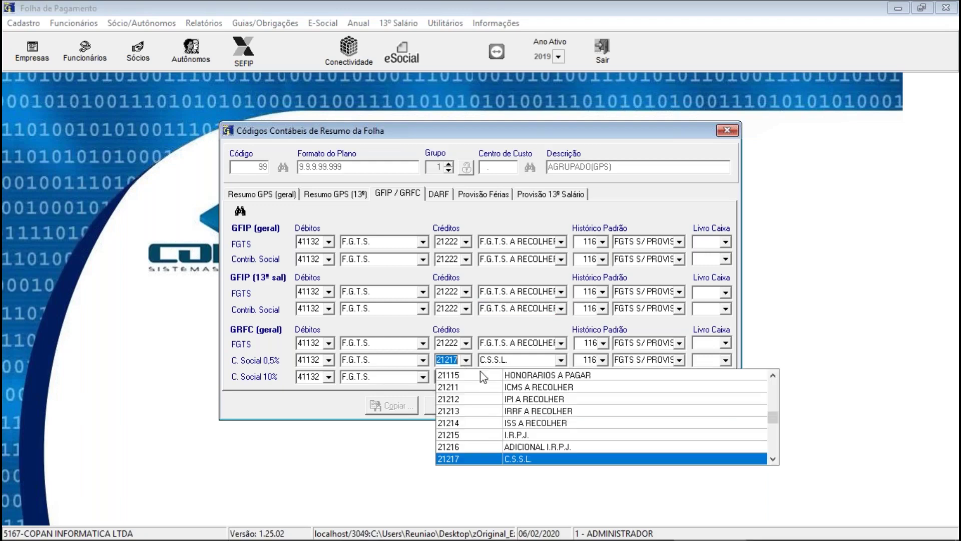
pyautogui.write('21222')
pyautogui.press('Tab')
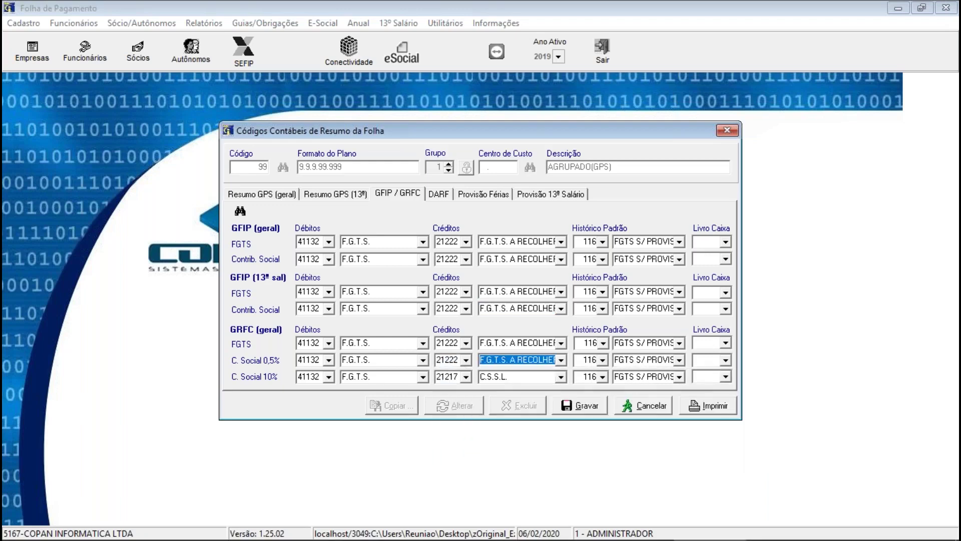
pyautogui.click(460, 376)
pyautogui.doubleClick(459, 377)
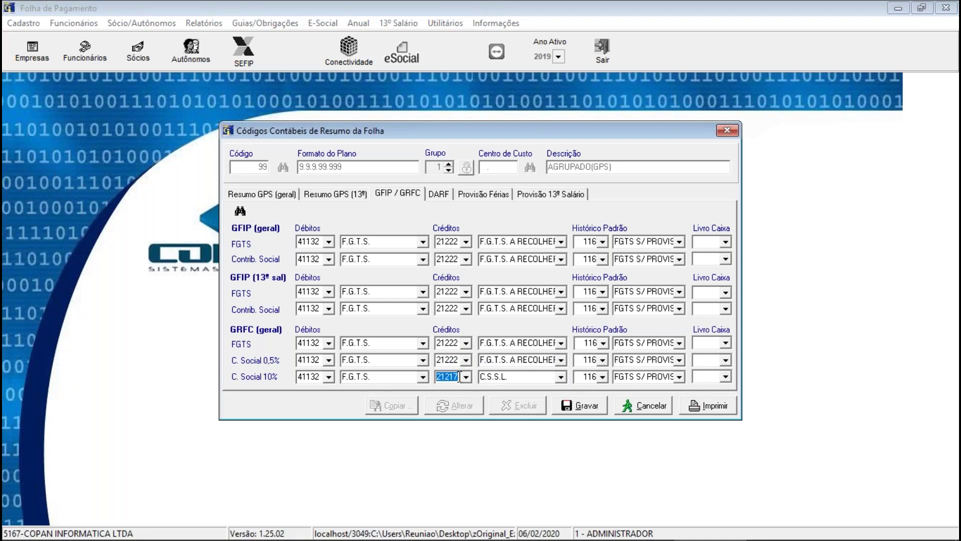
pyautogui.write('21222')
pyautogui.press('Tab')
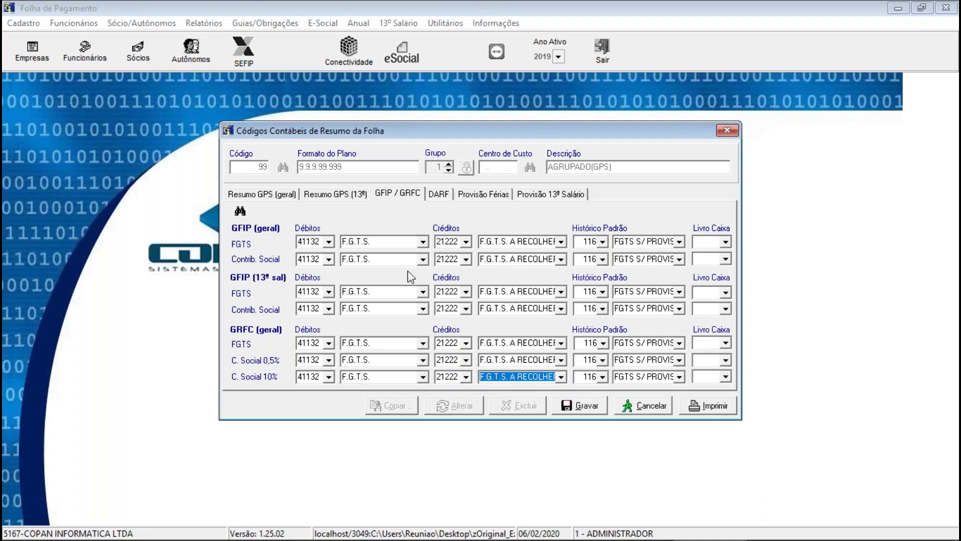
pyautogui.press('Tab')
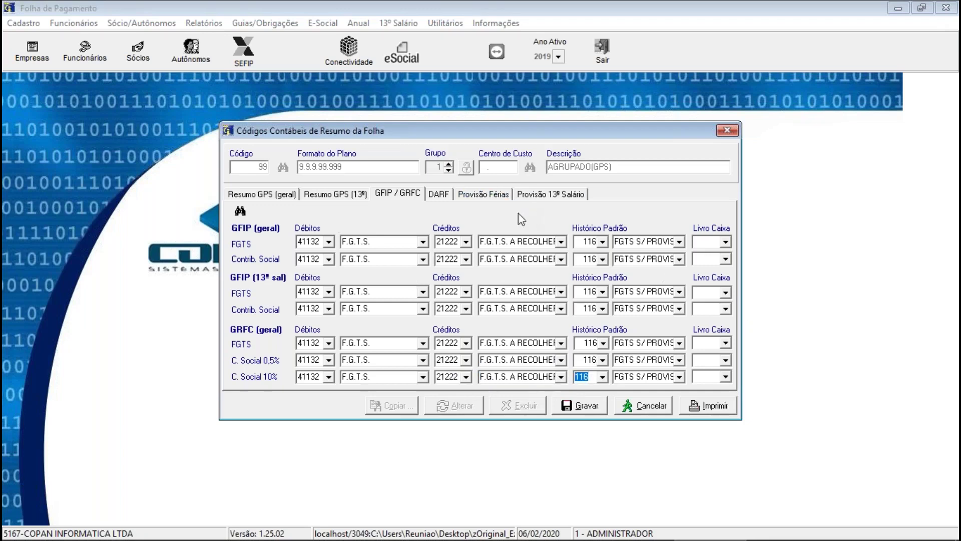
pyautogui.click(592, 406)
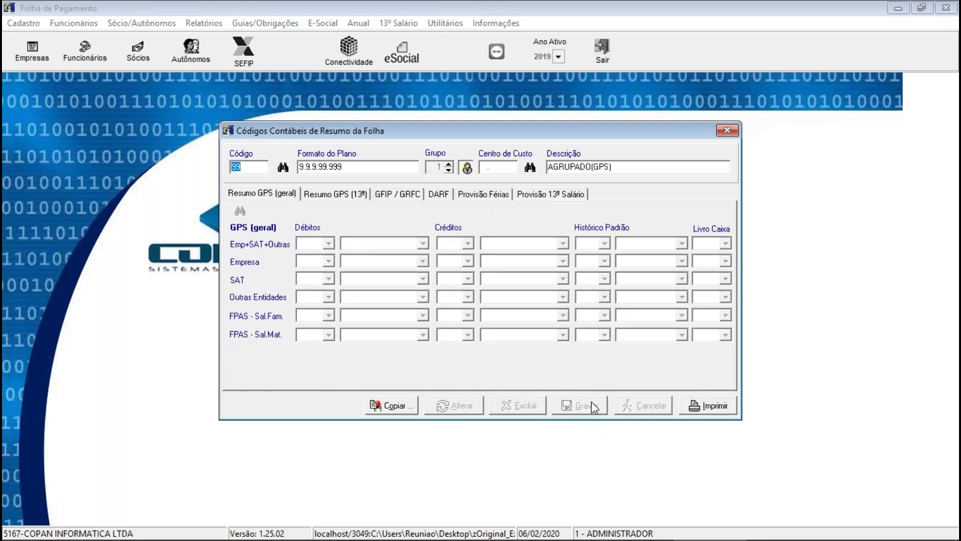
# - Reopen plan 99 for editing and clear the debit account, credit account and standard history of the general DARF IRRF row
pyautogui.press('Return')
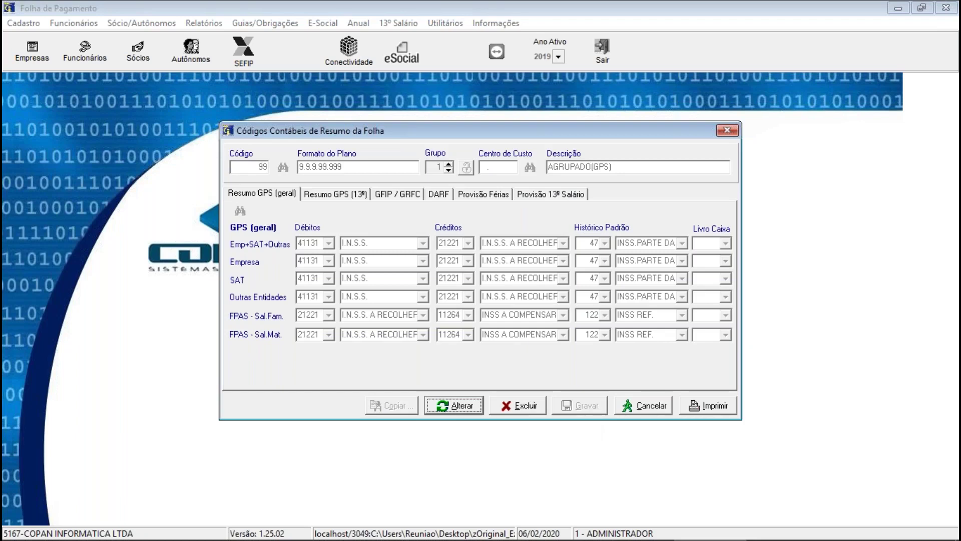
pyautogui.click(335, 194)
pyautogui.click(397, 194)
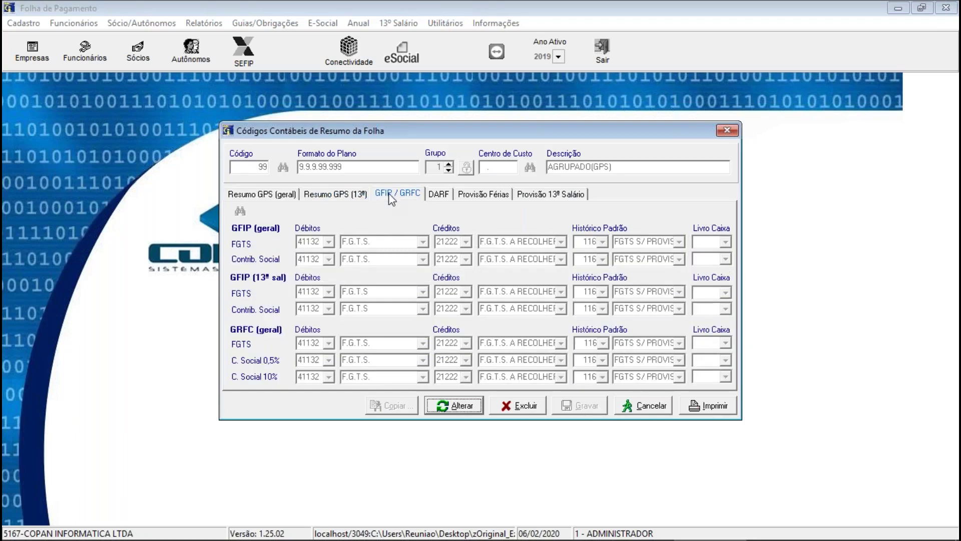
pyautogui.click(438, 197)
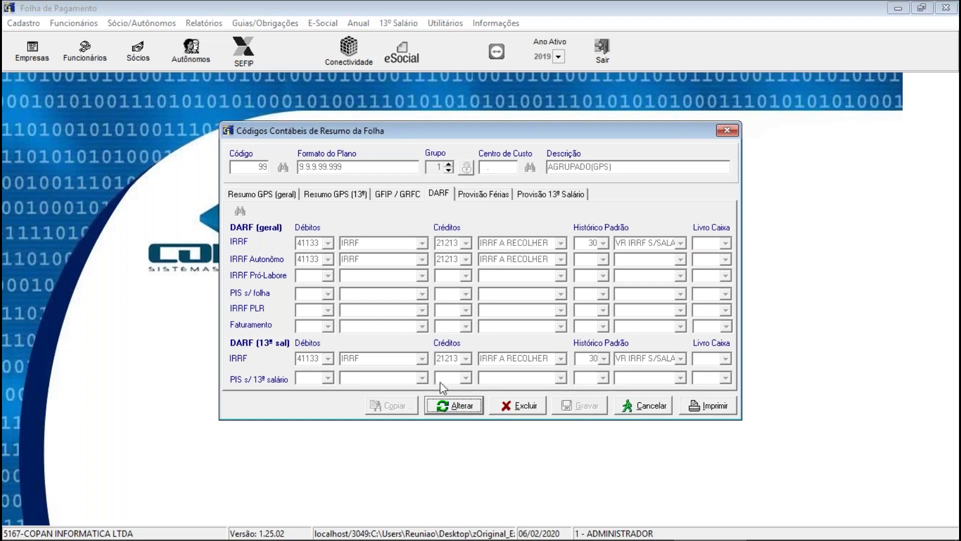
pyautogui.click(452, 405)
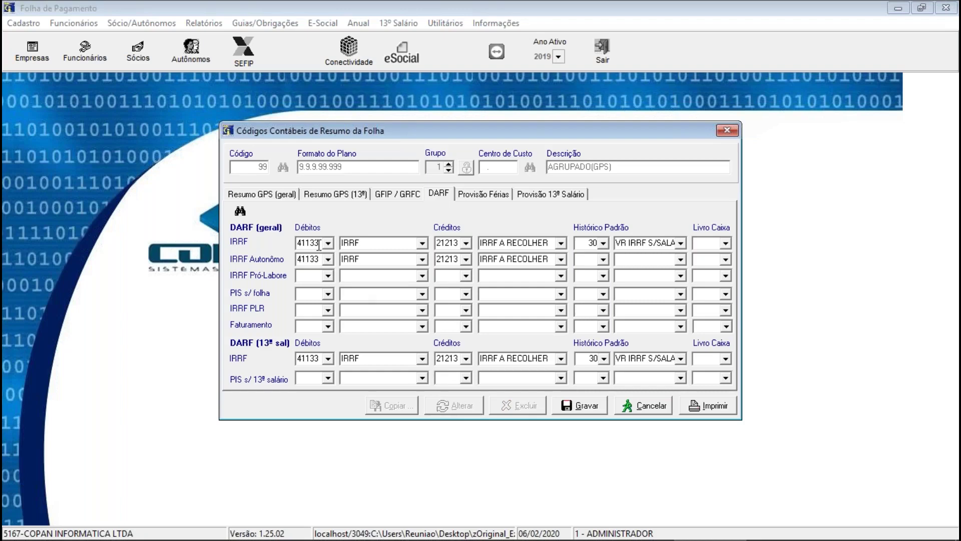
pyautogui.hotkey('shift', 'Home')
pyautogui.press('Delete')
pyautogui.press('Tab')
pyautogui.press('Tab')
pyautogui.press('Delete')
pyautogui.press('Tab')
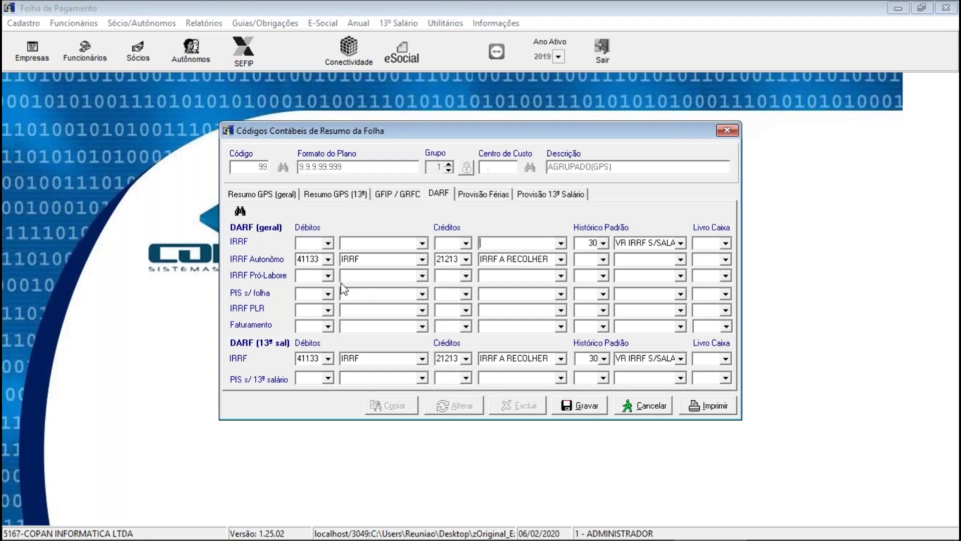
pyautogui.press('Tab')
pyautogui.press('Delete')
pyautogui.press('Tab')
# - Clear the debit and credit accounts of the IRRF Autônomo row in the general DARF section
pyautogui.press('Tab')
pyautogui.press('Tab')
pyautogui.press('Delete')
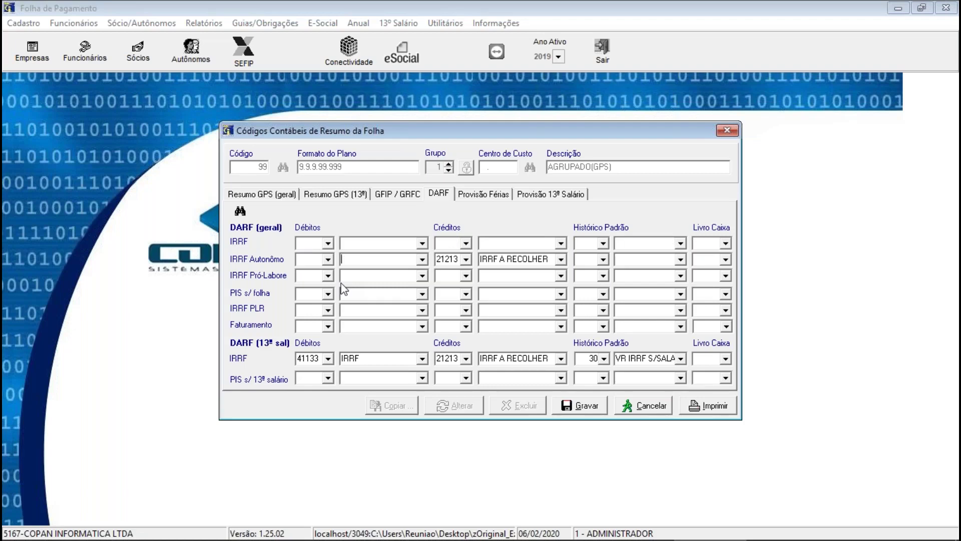
pyautogui.press('Tab')
pyautogui.press('Tab')
pyautogui.press('Delete')
pyautogui.press('Tab')
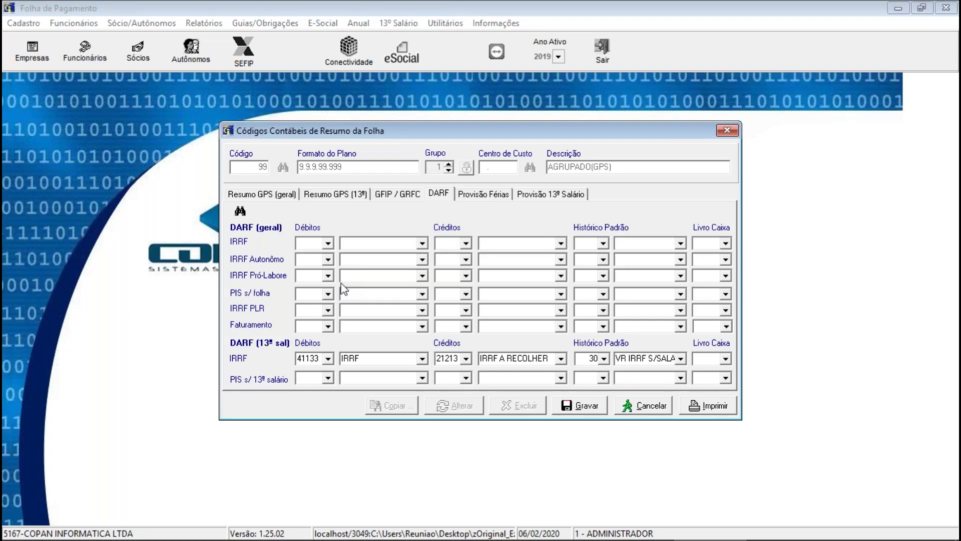
# - Clear the debit account, credit account and standard history of the IRRF row under DARF 13th salary
pyautogui.click(319, 362)
pyautogui.press('Home')
pyautogui.press('End')
pyautogui.hotkey('shift', 'Home')
pyautogui.press('BackSpace')
pyautogui.press('Tab')
pyautogui.press('Tab')
pyautogui.press('BackSpace')
pyautogui.press('Tab')
pyautogui.press('Tab')
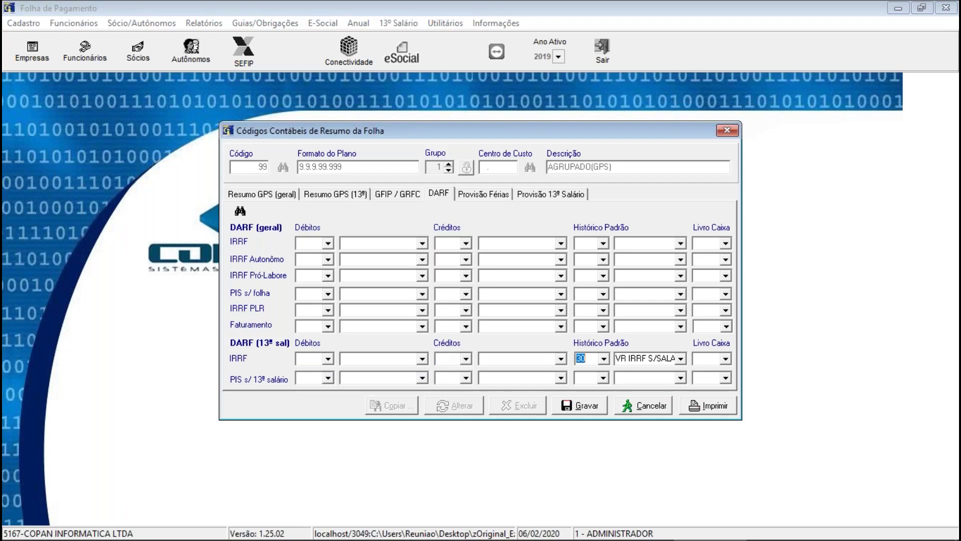
pyautogui.press('BackSpace')
pyautogui.press('Tab')
pyautogui.press('Tab')
# - Review the account and standard history fields for the vacation provision and the 13th-salary provision
pyautogui.click(473, 198)
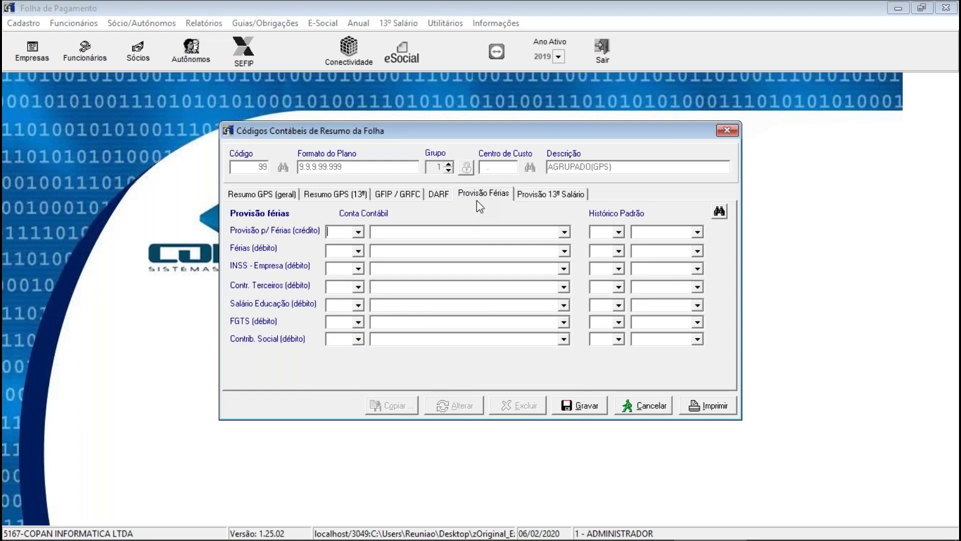
pyautogui.click(551, 194)
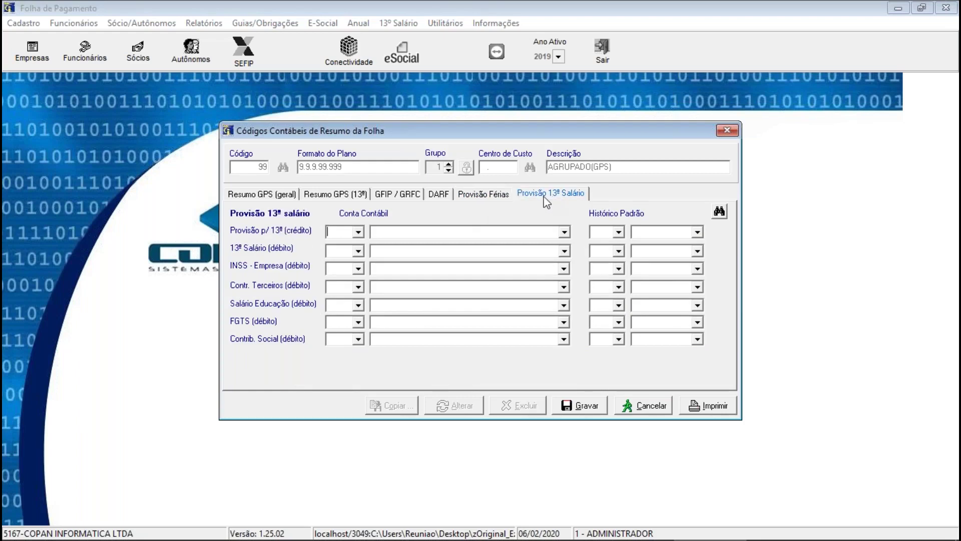
pyautogui.click(496, 199)
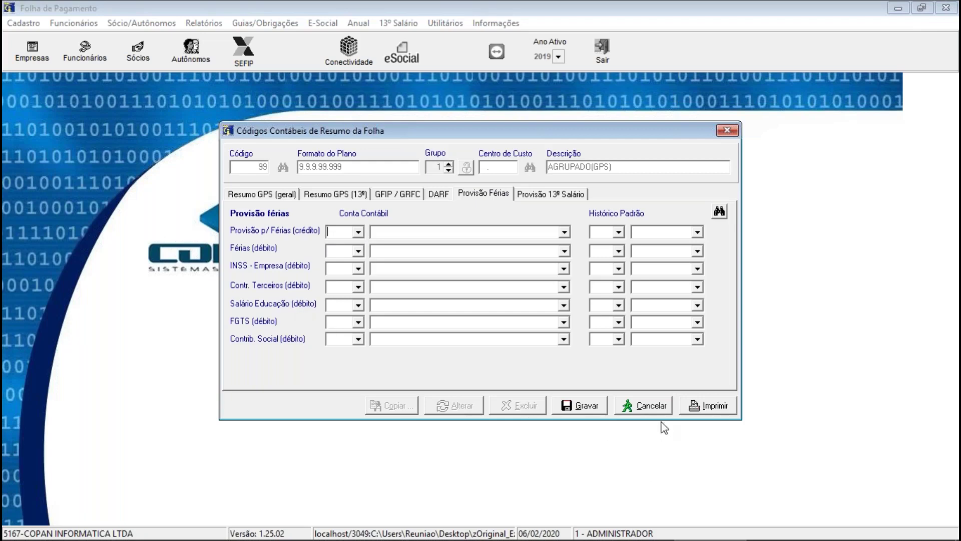
# - Close the payroll summary codes and open the accounting codes per event for plan 99
pyautogui.click(727, 130)
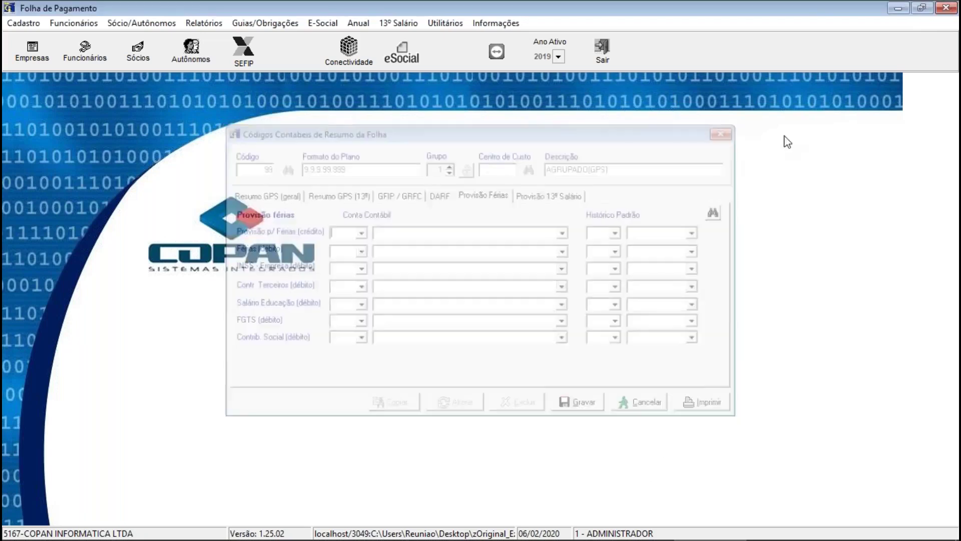
pyautogui.click(22, 23)
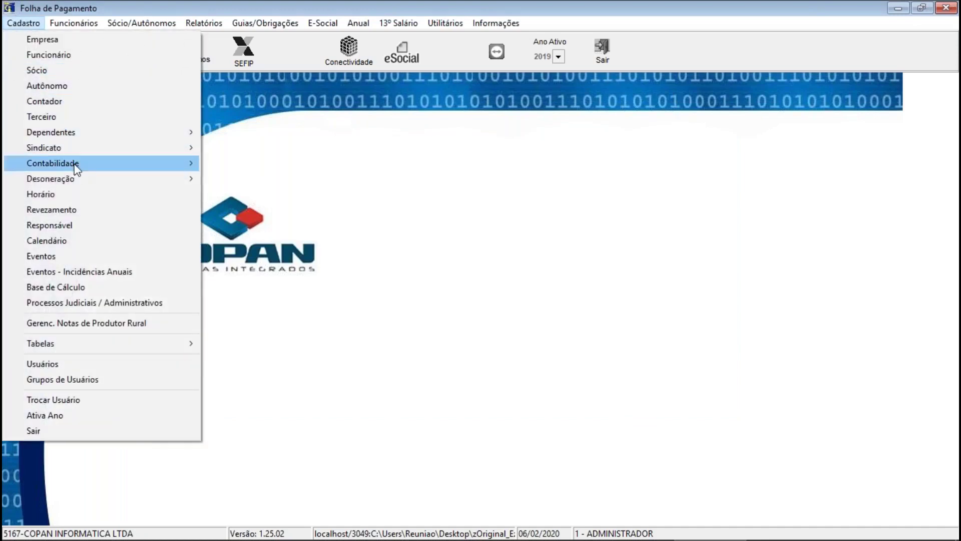
pyautogui.moveTo(78, 169)
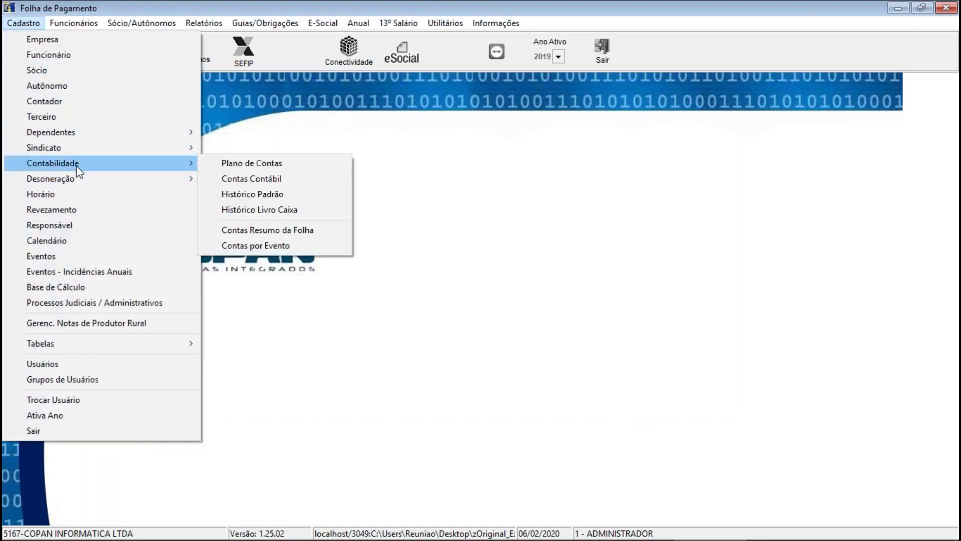
pyautogui.click(316, 248)
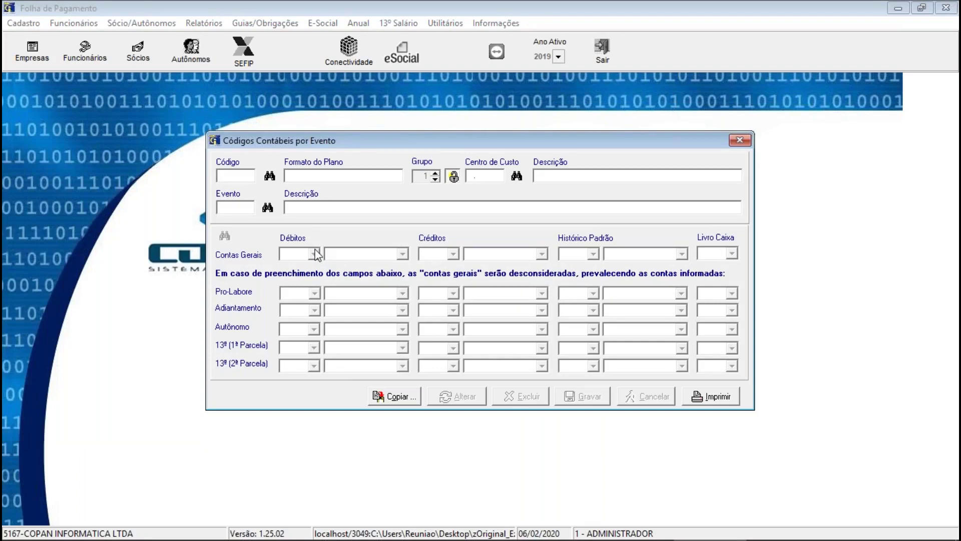
pyautogui.write('99')
pyautogui.press('Return')
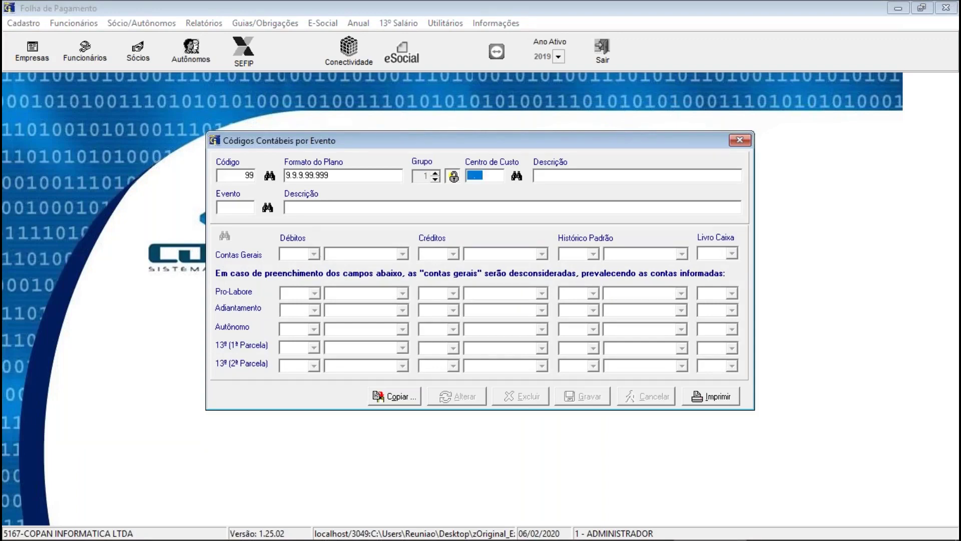
# - Review the general debit account, credit account and standard history of event 1 (Salário), leaving the record without editing
pyautogui.click(235, 207)
pyautogui.write('1')
pyautogui.press('Return')
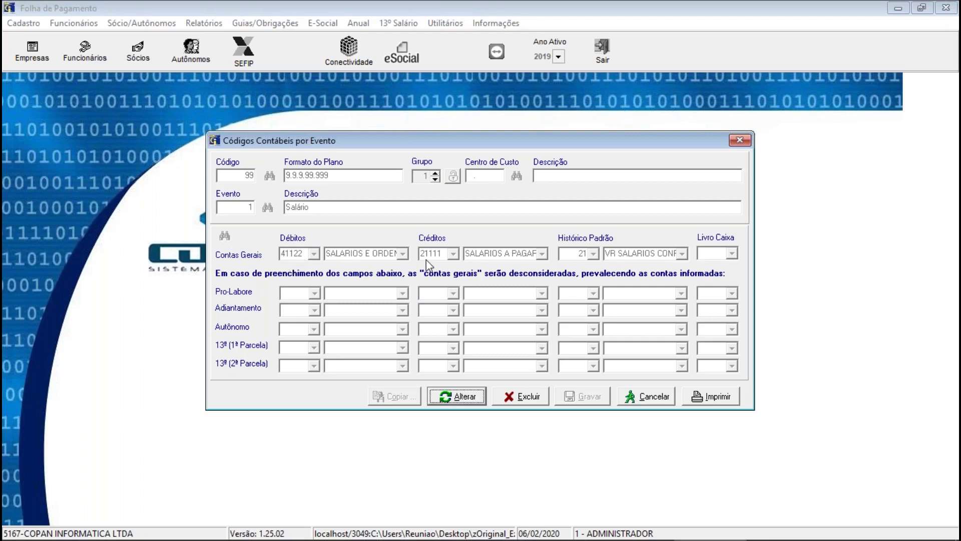
pyautogui.click(630, 396)
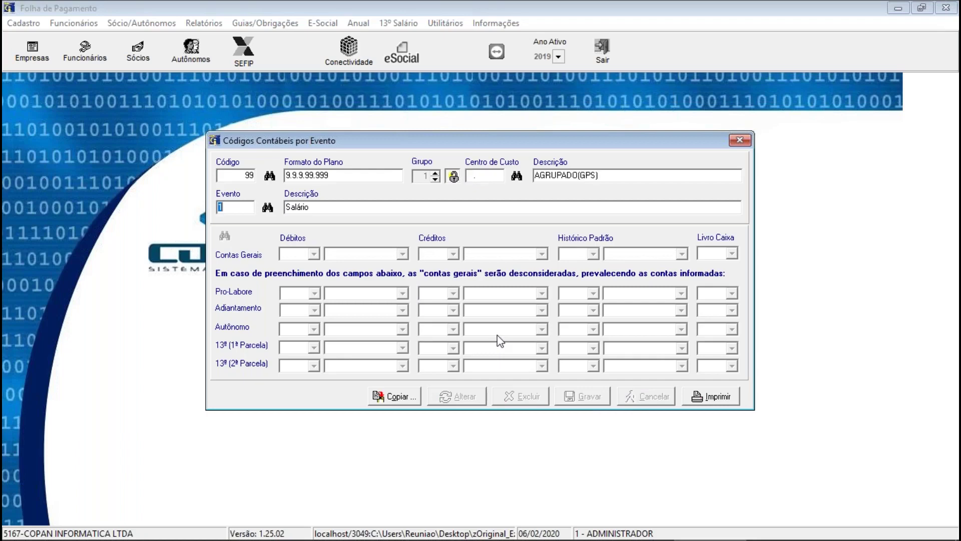
# - Set the general credit account of event 40 (Férias) to FERIAS A PAGAR and save the event
pyautogui.write('40')
pyautogui.press('Return')
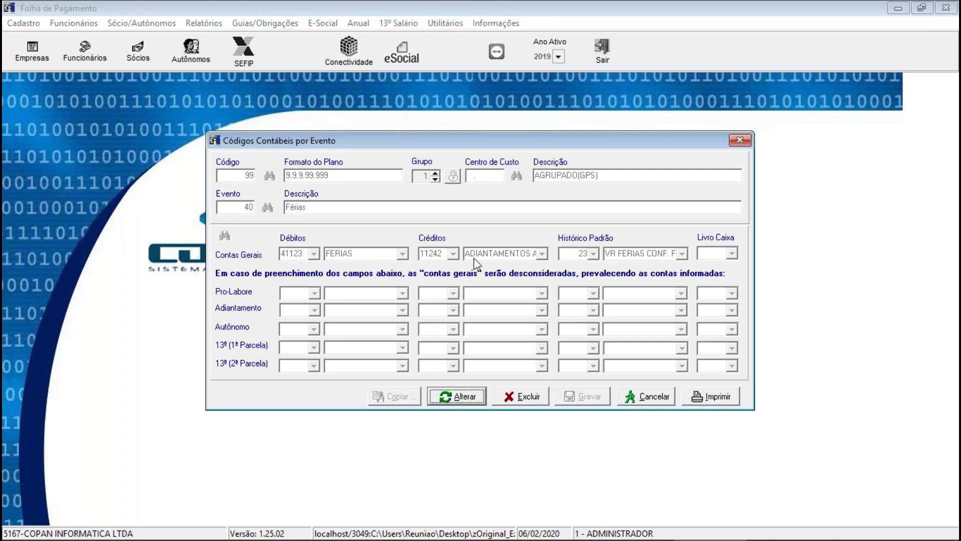
pyautogui.click(461, 399)
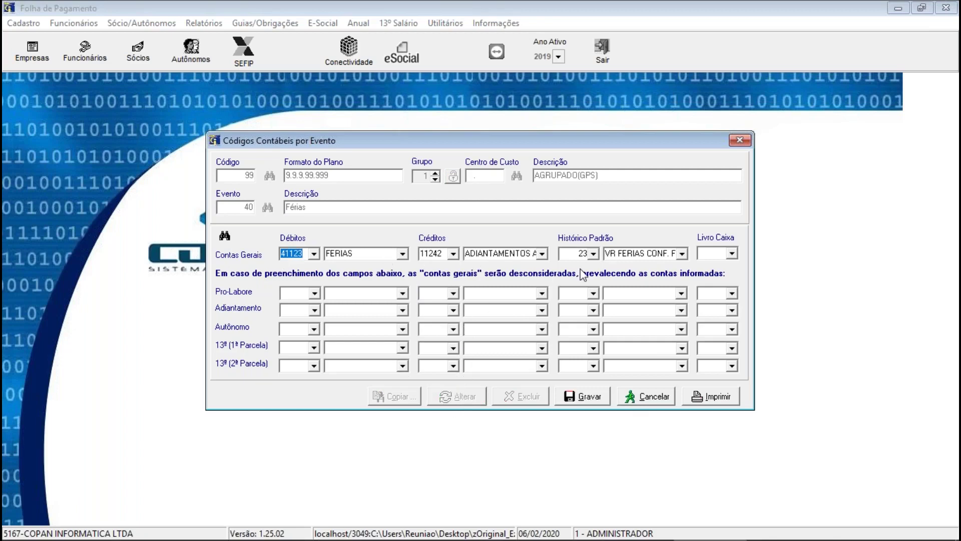
pyautogui.press('Tab')
pyautogui.press('Tab')
pyautogui.click(541, 253)
pyautogui.write('FERIAS A PAGAR')
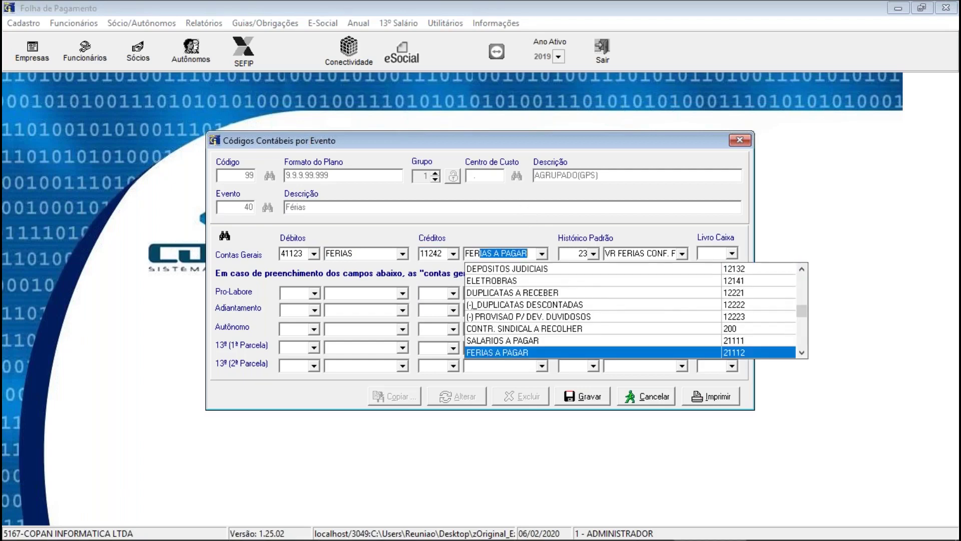
pyautogui.press('Tab')
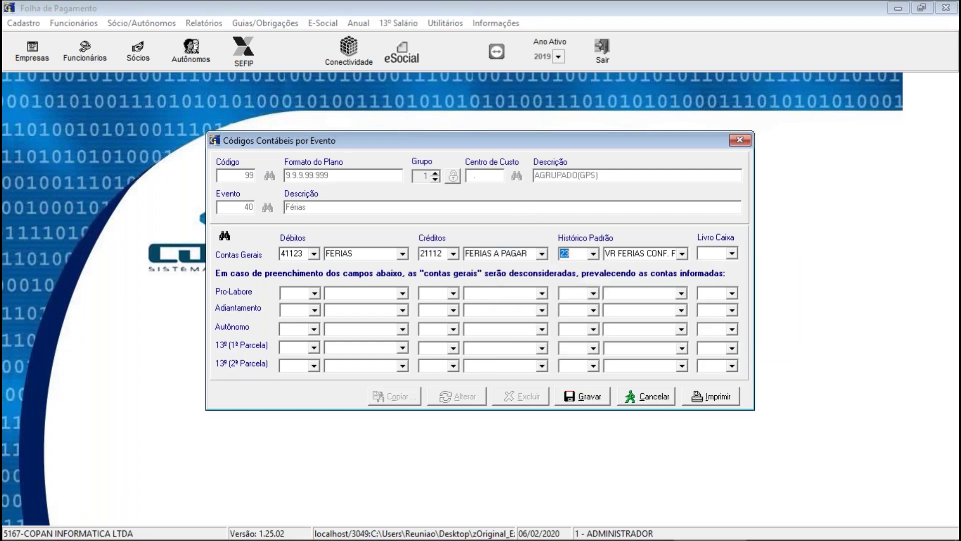
pyautogui.press('Tab')
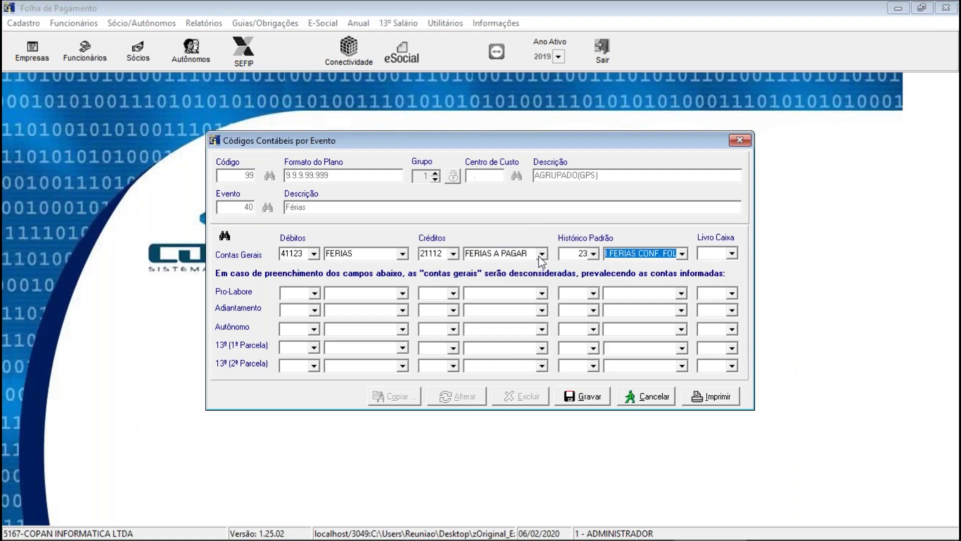
pyautogui.click(590, 400)
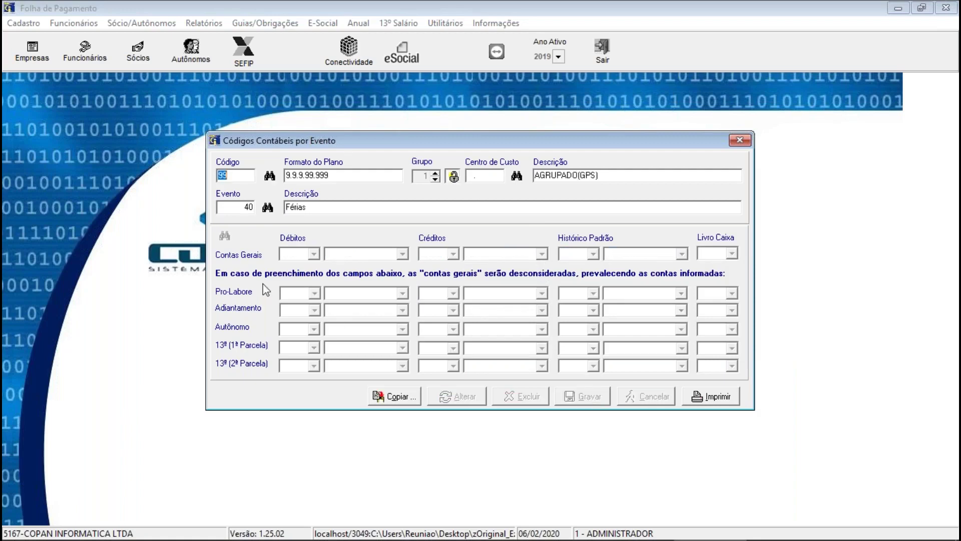
# - Set the general credit account of event 50 (1/3 de Férias) to FERIAS A PAGAR and save the event
pyautogui.press('Tab')
pyautogui.press('Tab')
pyautogui.write('50')
pyautogui.press('Tab')
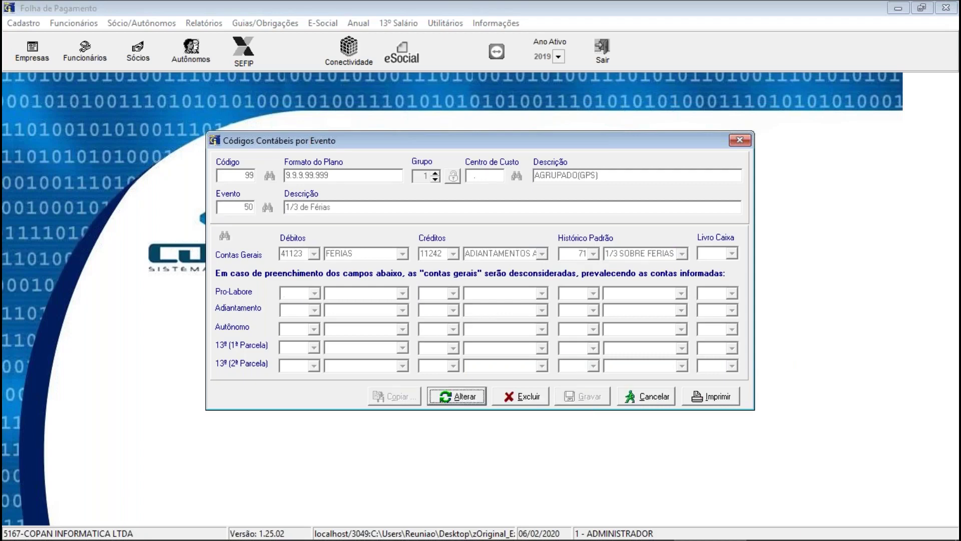
pyautogui.click(450, 396)
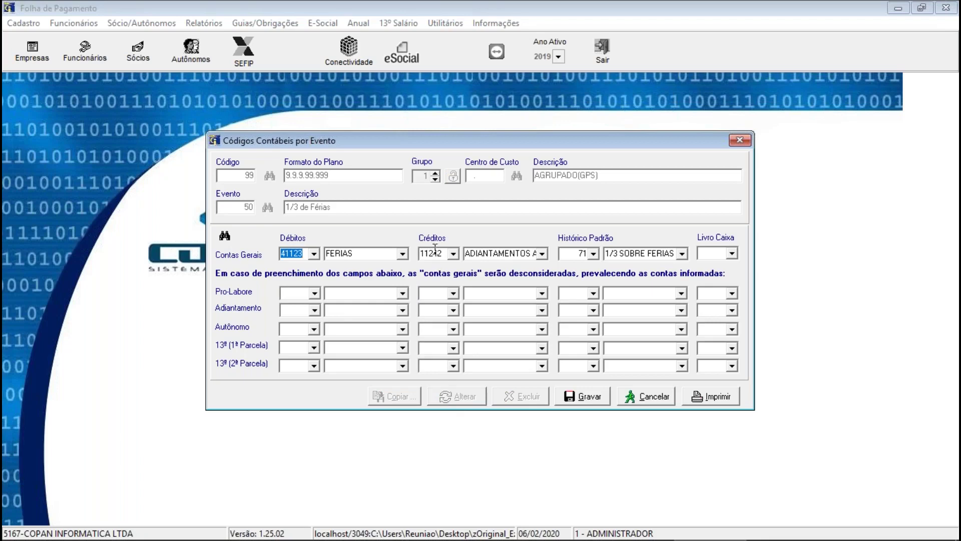
pyautogui.press('Tab')
pyautogui.press('Tab')
pyautogui.click(542, 254)
pyautogui.write('FERIAS A PAGAR')
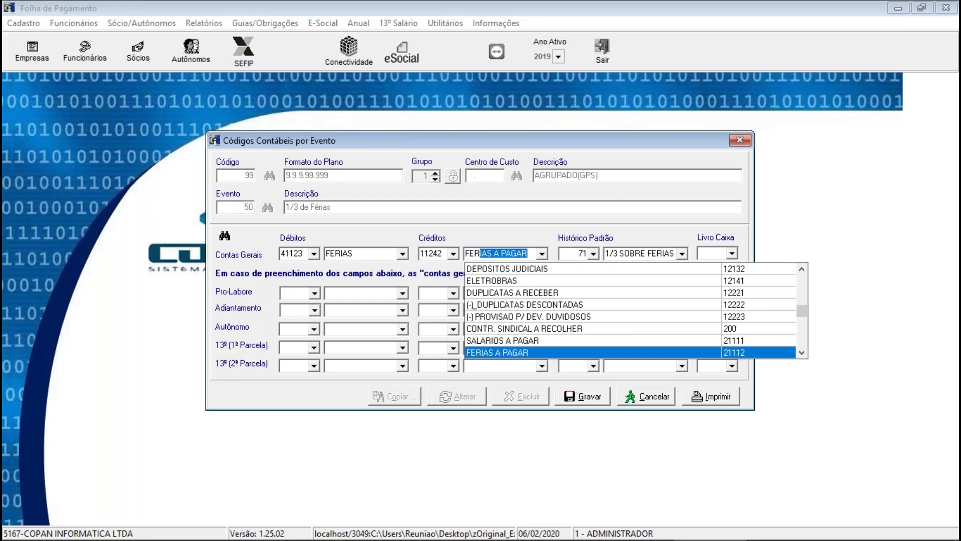
pyautogui.press('Tab')
pyautogui.press('Tab')
pyautogui.press('Tab')
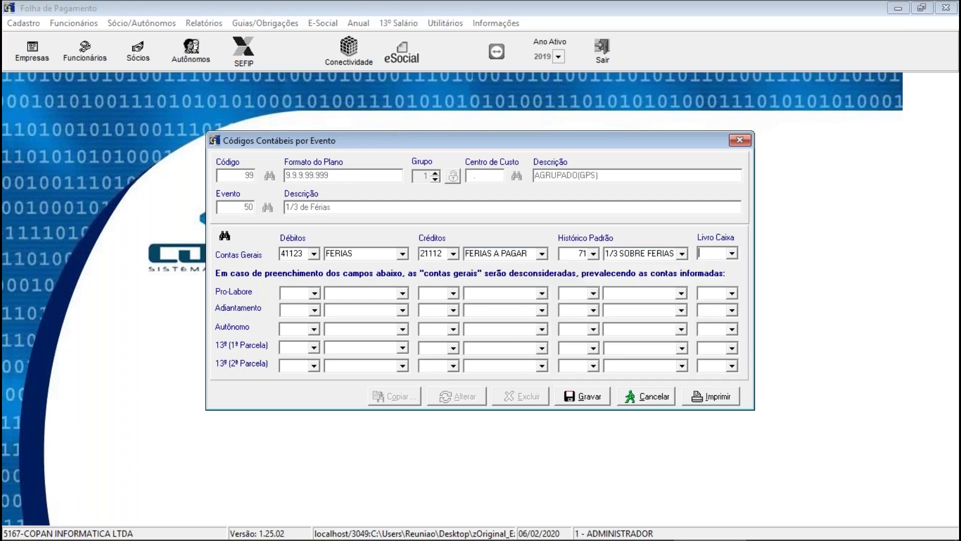
pyautogui.click(569, 401)
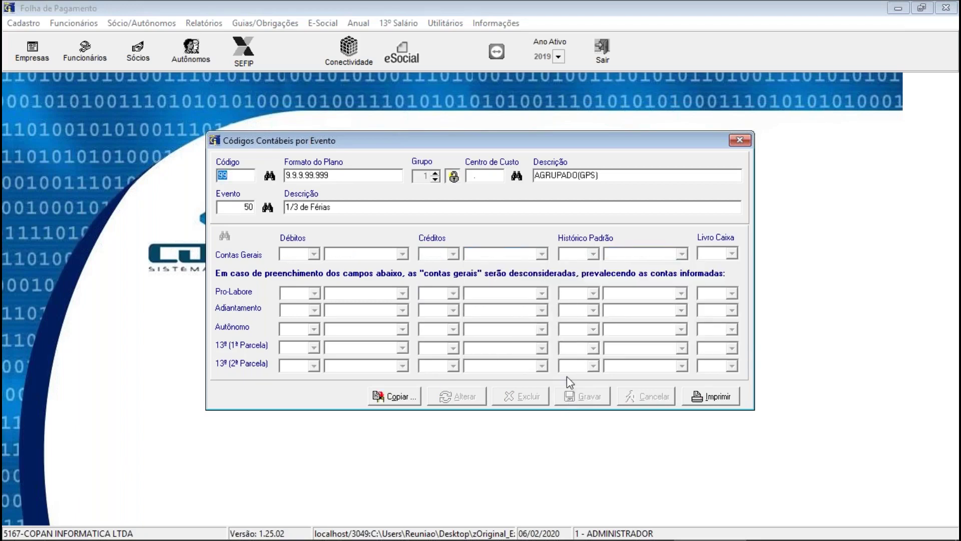
# - Edit event 571 (Adiantamento Férias) and set its general credit account to 11243
pyautogui.press('Tab')
pyautogui.press('Tab')
pyautogui.write('571')
pyautogui.press('Return')
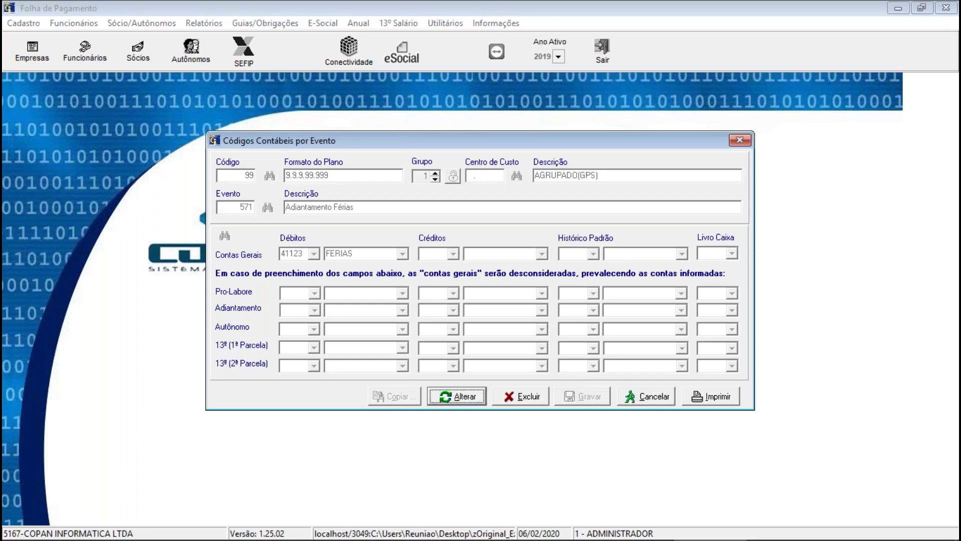
pyautogui.click(465, 401)
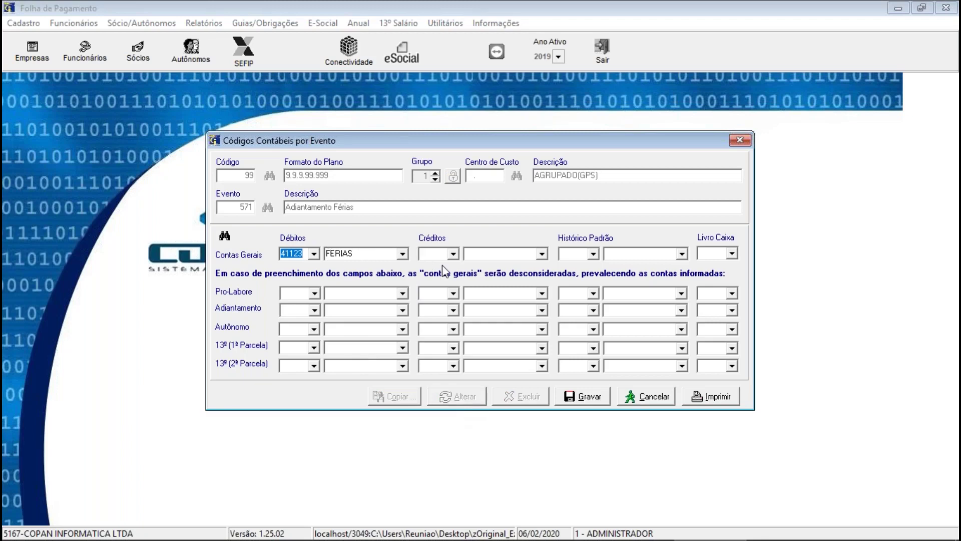
pyautogui.click(437, 252)
pyautogui.click(541, 254)
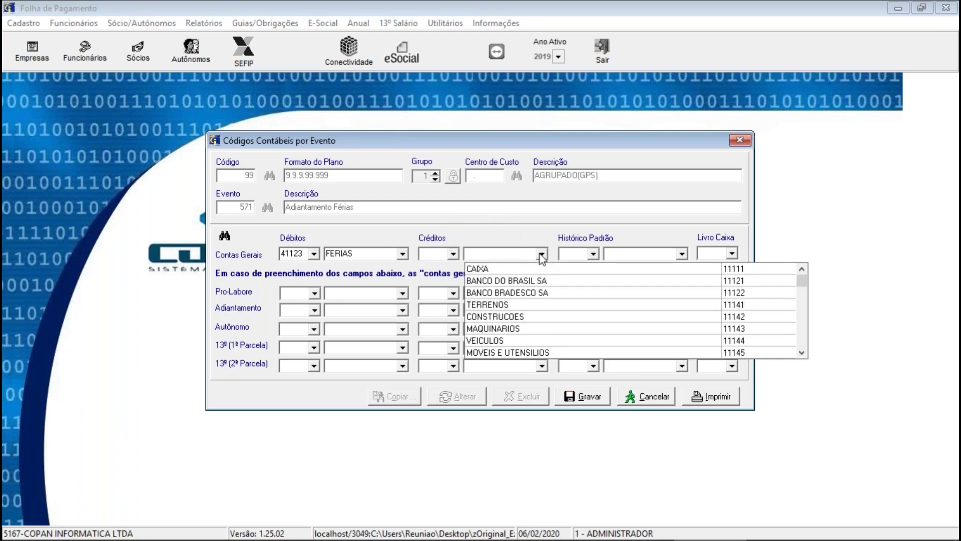
pyautogui.write('ADIA')
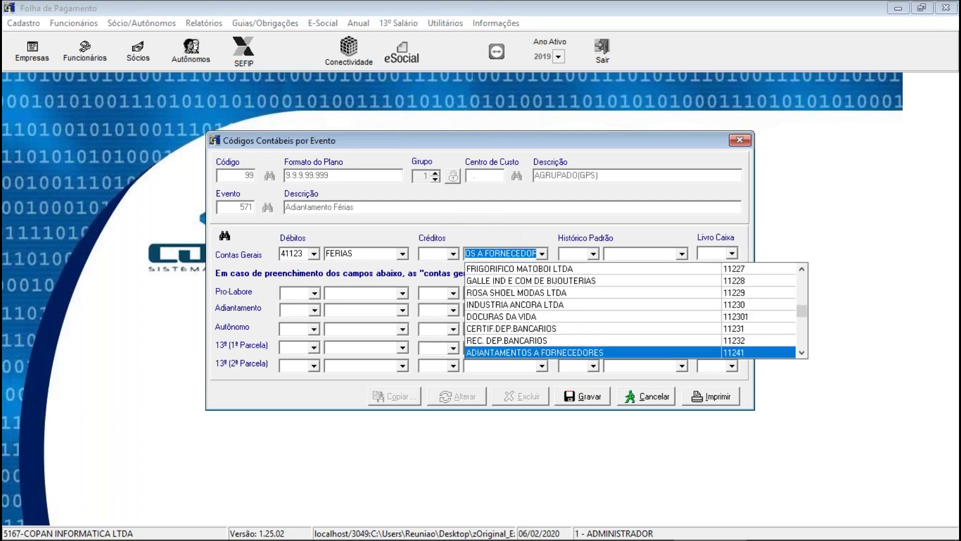
pyautogui.press('Down')
pyautogui.press('Down')
pyautogui.press('Tab')
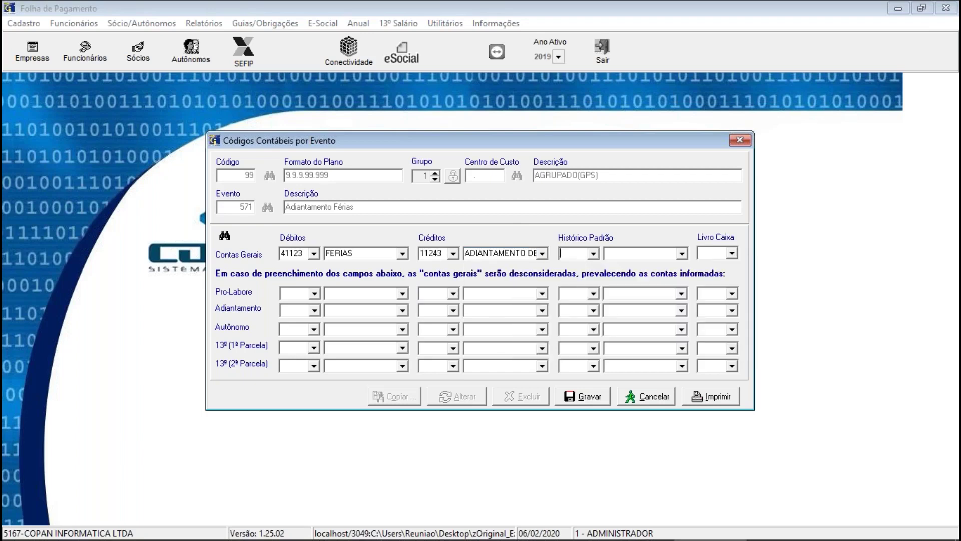
# - Set the general standard history of event 571 to 23 (VR FERIAS CONF. FOLHA) and save the event
pyautogui.write('23')
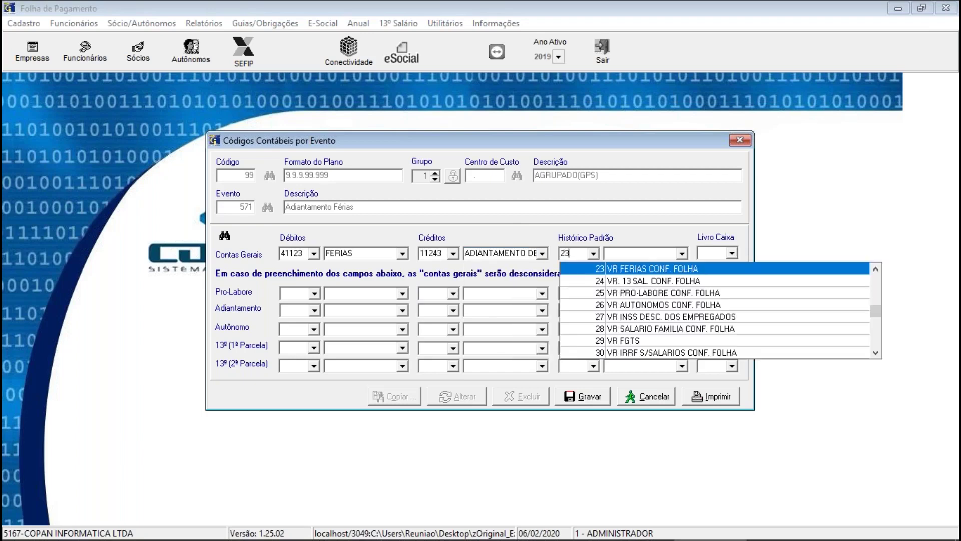
pyautogui.press('Tab')
pyautogui.press('Tab')
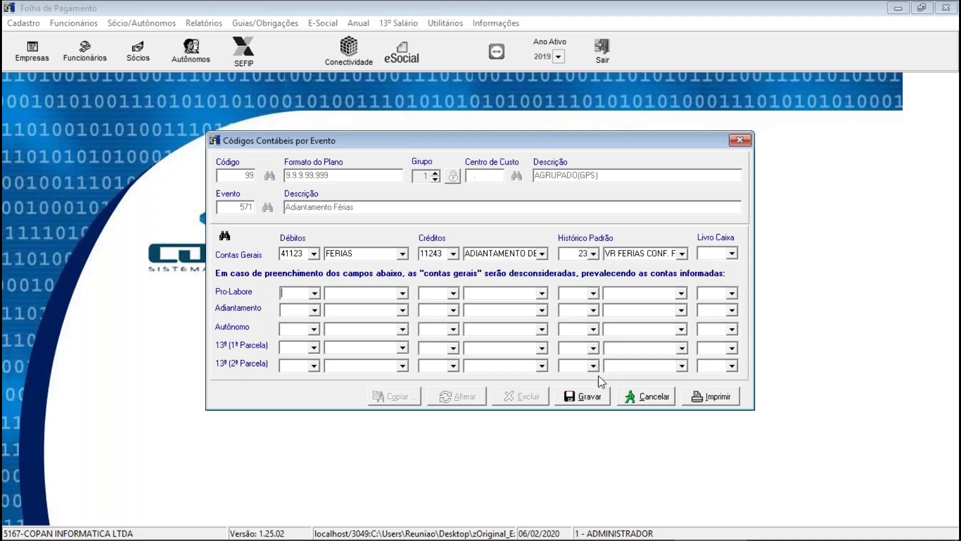
pyautogui.click(598, 395)
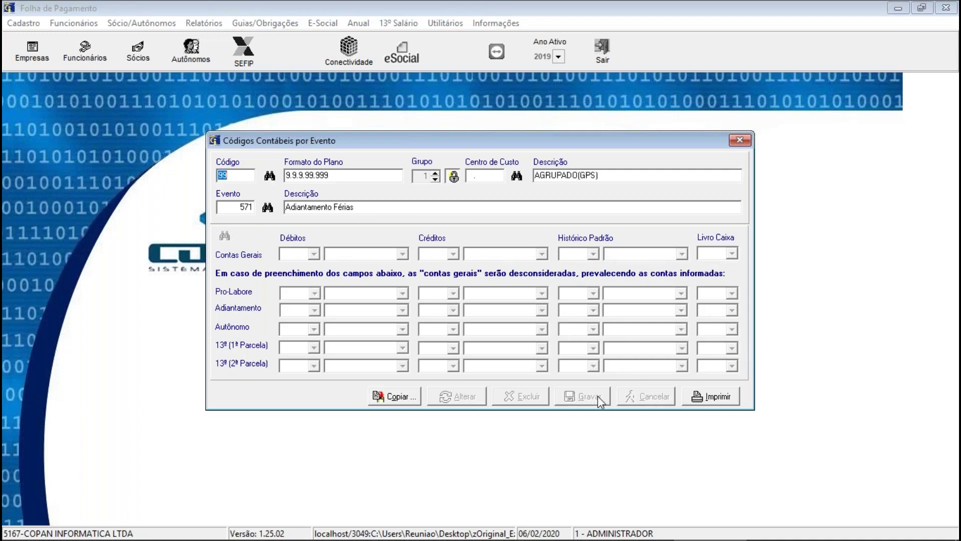
# - Edit event 500 (INSS) and set the 13º (2ª Parcela) row's debit account to 21913 and credit account to 21221
pyautogui.press('Tab')
pyautogui.press('Tab')
pyautogui.write('500')
pyautogui.press('Tab')
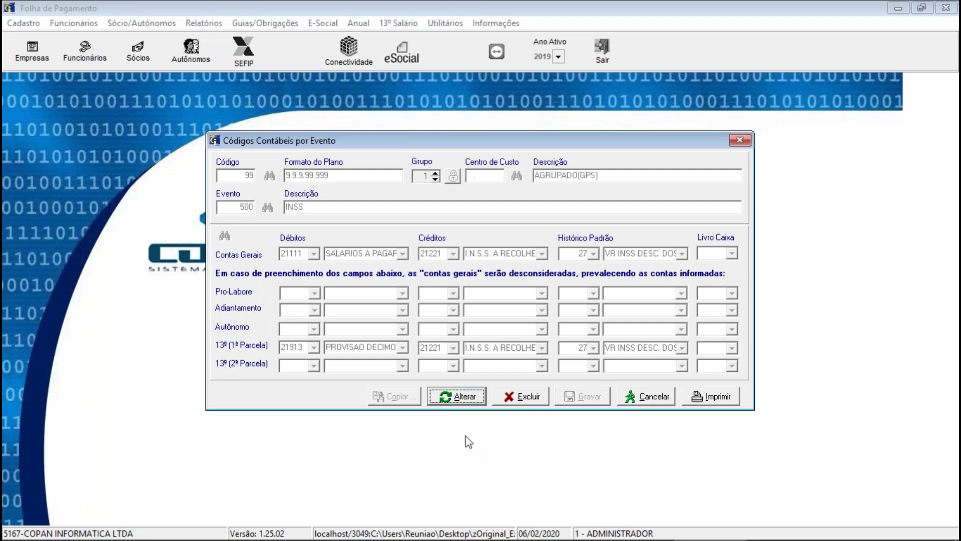
pyautogui.click(453, 397)
pyautogui.click(300, 365)
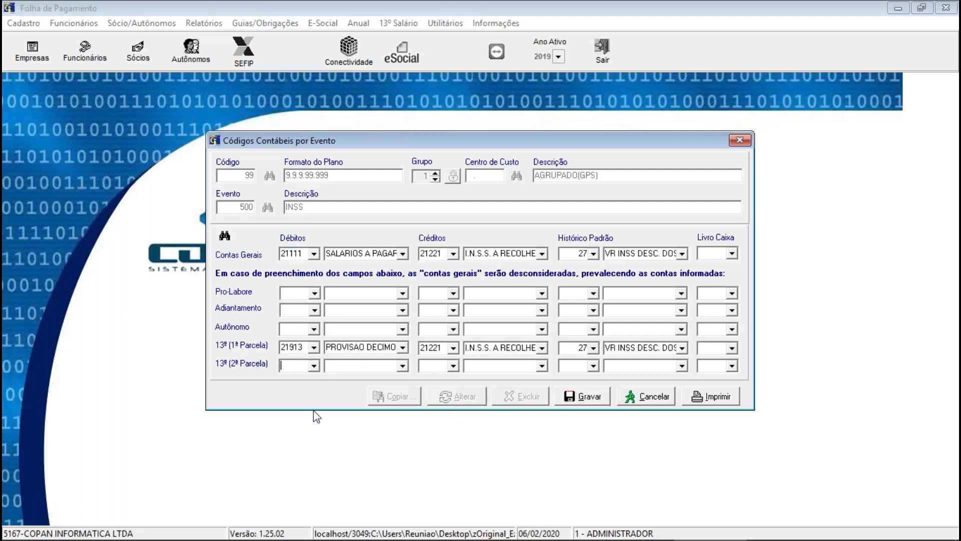
pyautogui.write('21913')
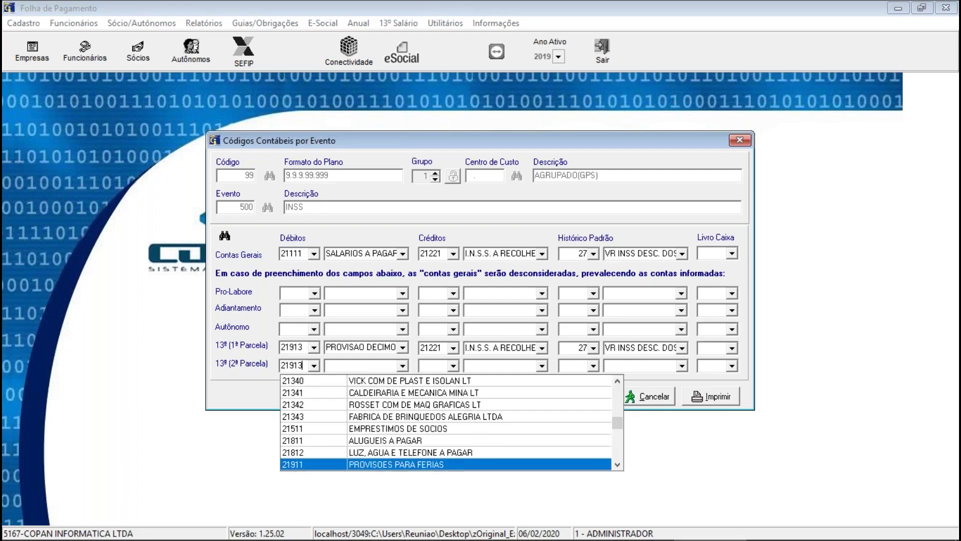
pyautogui.press('Return')
pyautogui.press('Return')
pyautogui.write('21221')
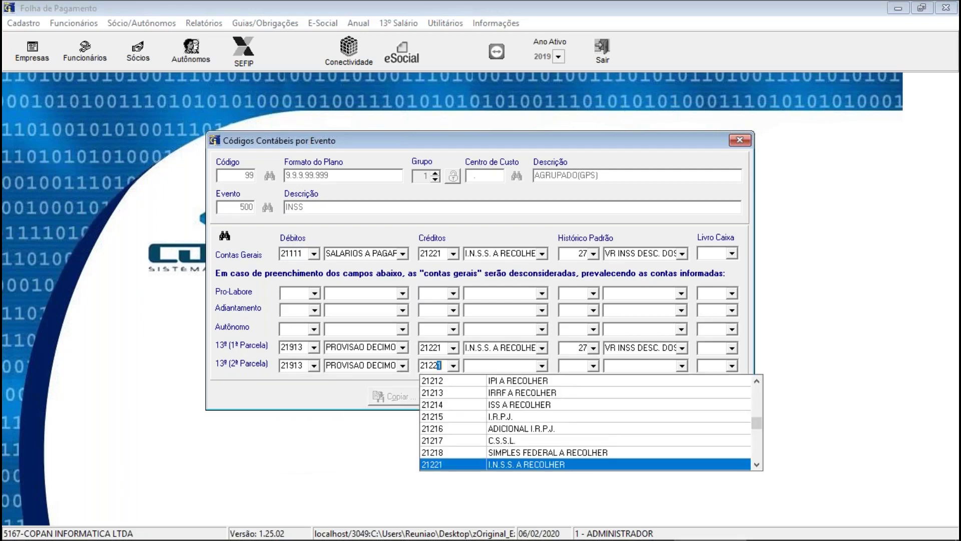
pyautogui.press('Return')
pyautogui.press('Return')
pyautogui.press('Return')
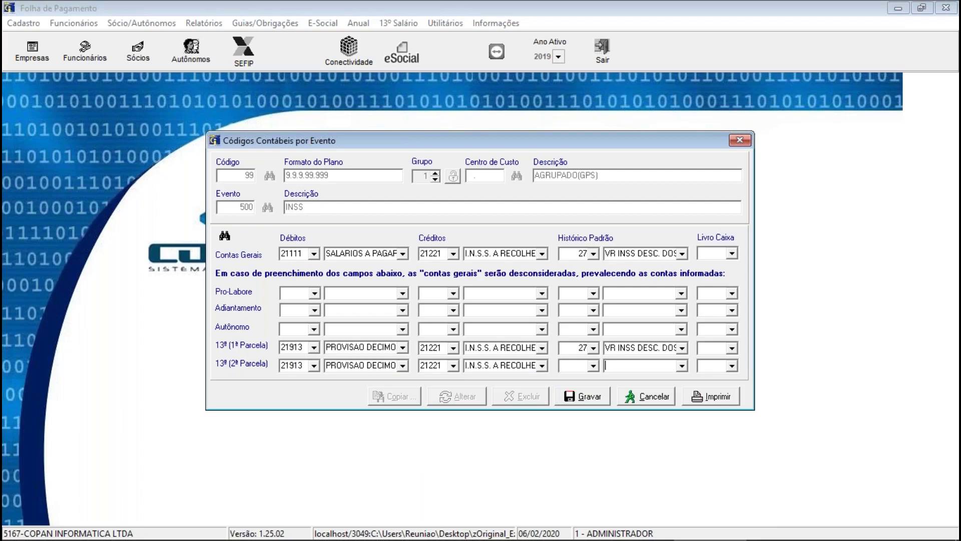
# - Set the standard history of event 500's 13º (2ª Parcela) row to 27 and save the event
pyautogui.click(579, 368)
pyautogui.write('27')
pyautogui.press('Return')
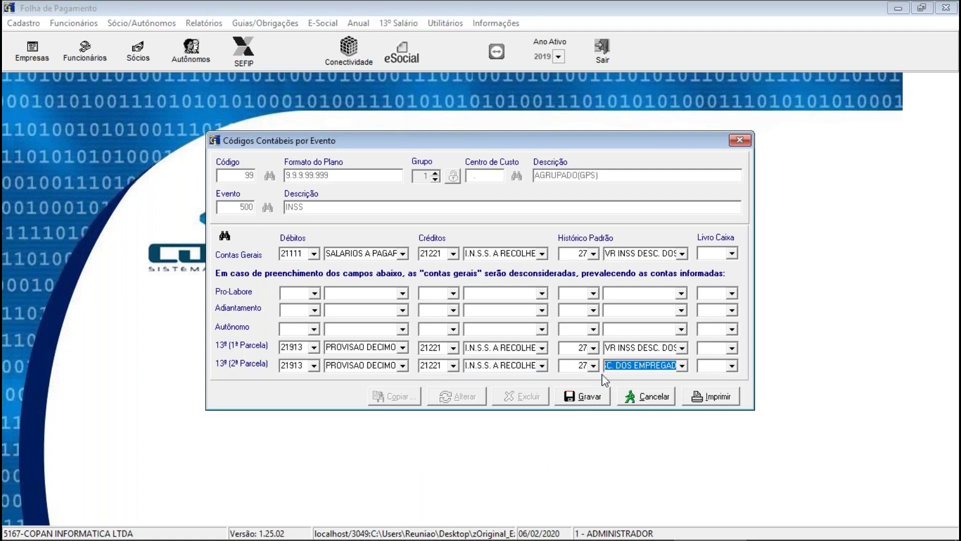
pyautogui.press('Tab')
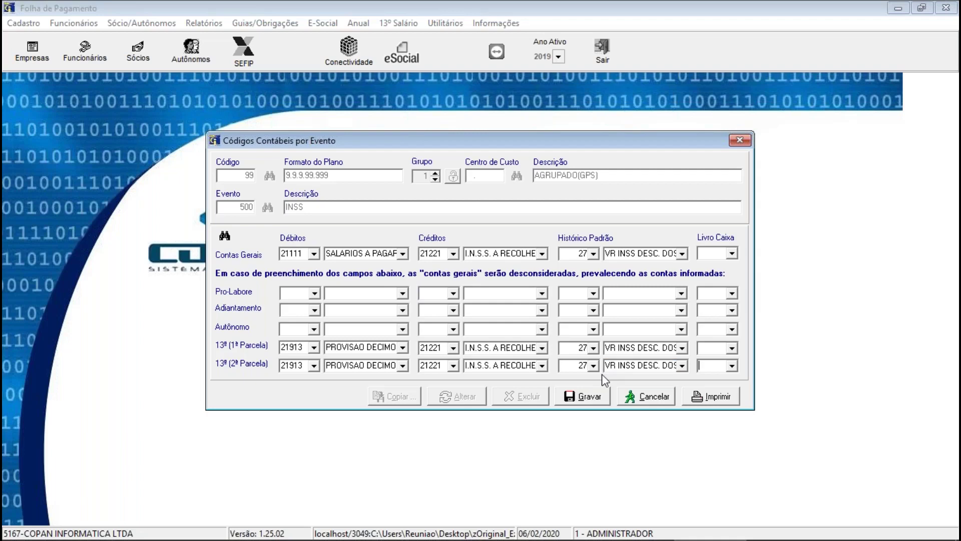
pyautogui.click(582, 402)
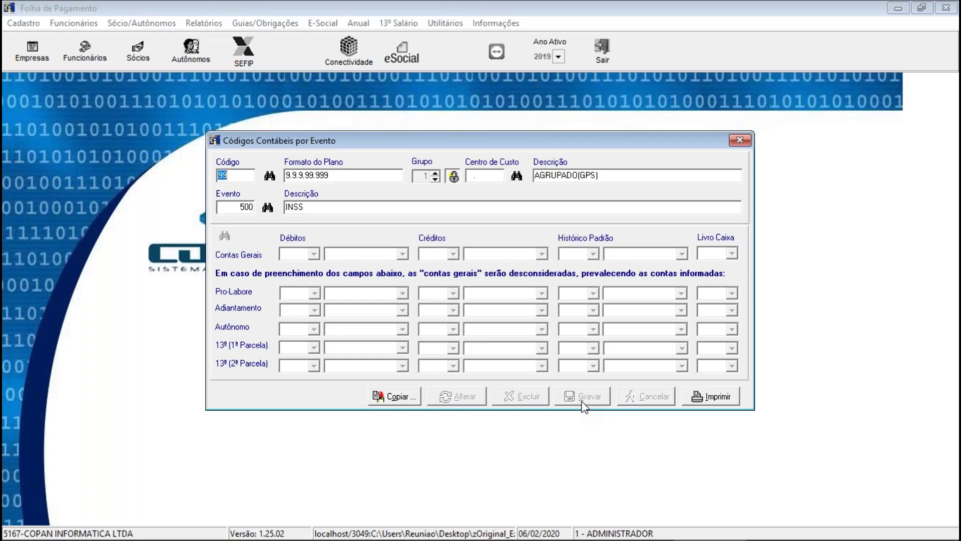
# - Look up the accounting codes of event 502 (INSS de Férias) and leave the record without editing it
pyautogui.press('Tab')
pyautogui.press('Tab')
pyautogui.write('502')
pyautogui.press('Return')
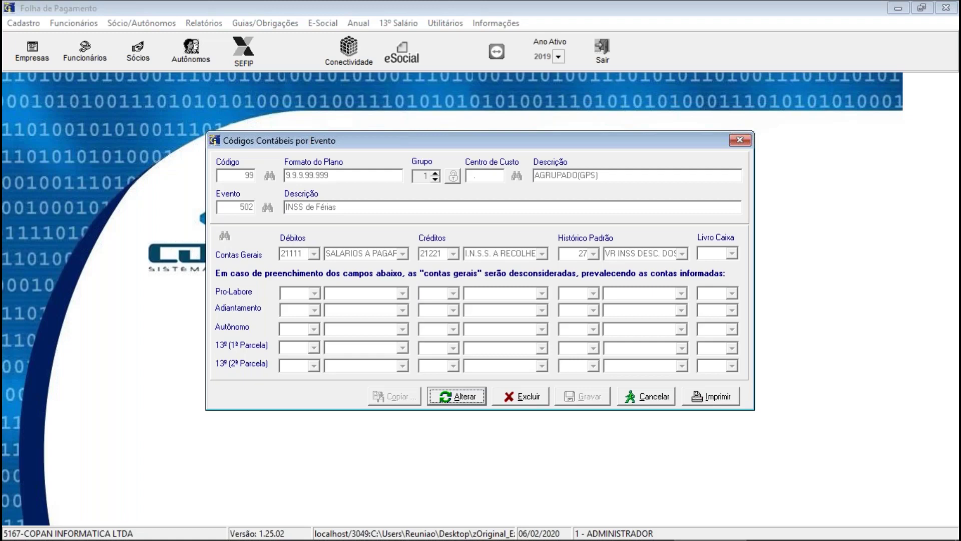
pyautogui.click(656, 401)
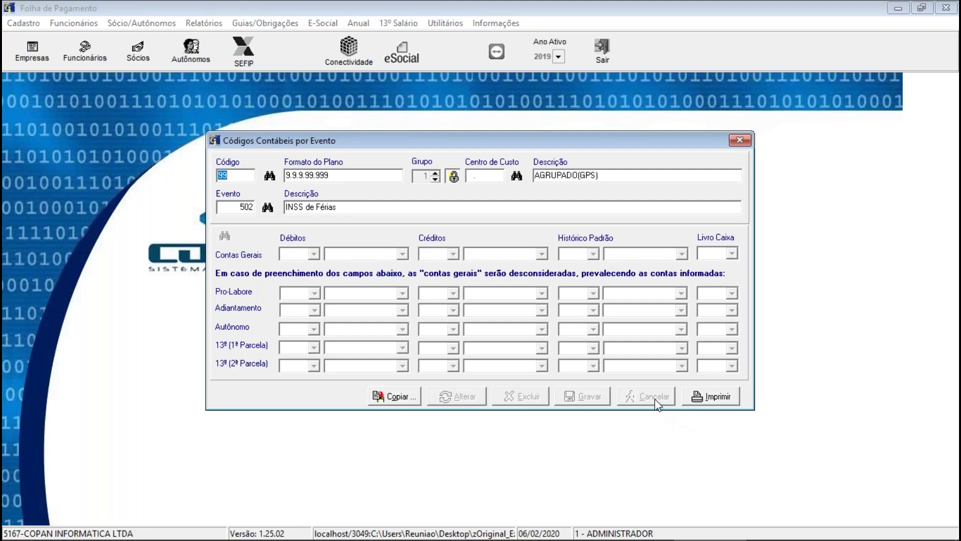
# - Edit event 2 (Salário Família), set its general debit account to 11264 (INSS A COMPENSAR) and save the event
pyautogui.press('Return')
pyautogui.press('Return')
pyautogui.write('2')
pyautogui.press('Return')
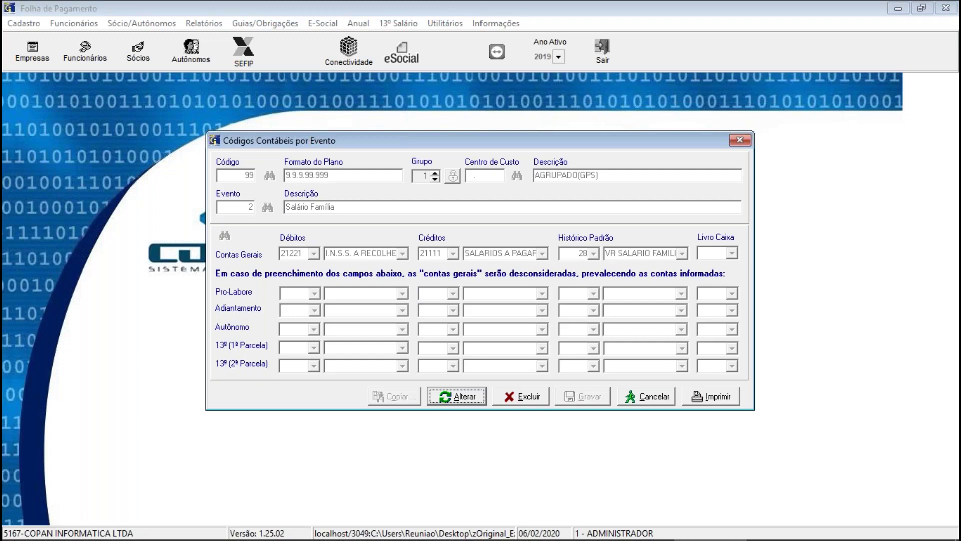
pyautogui.click(473, 396)
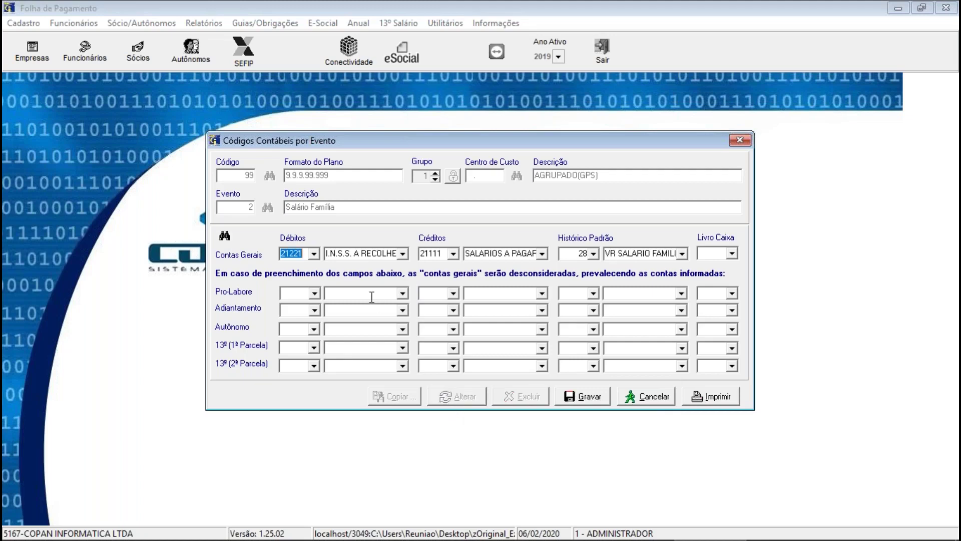
pyautogui.write('112')
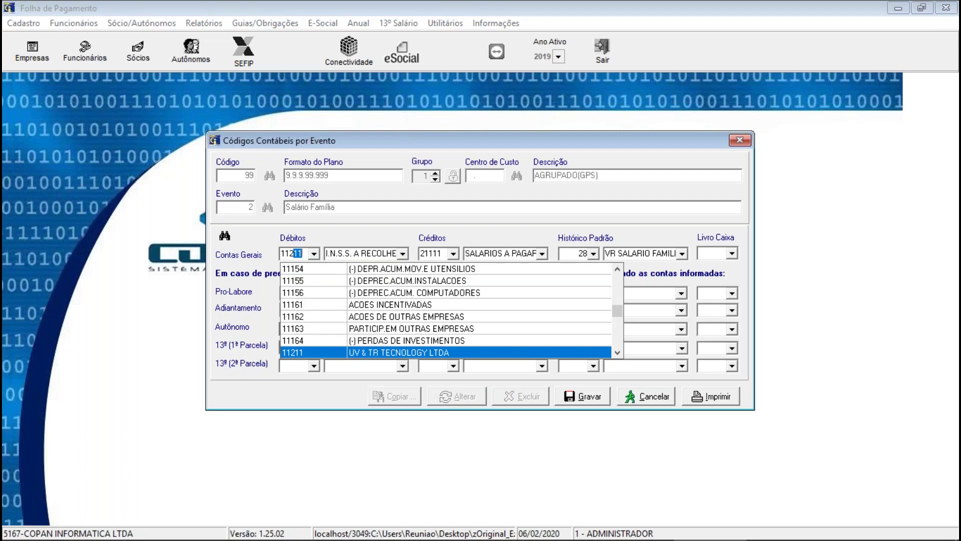
pyautogui.click(402, 254)
pyautogui.write('INSS')
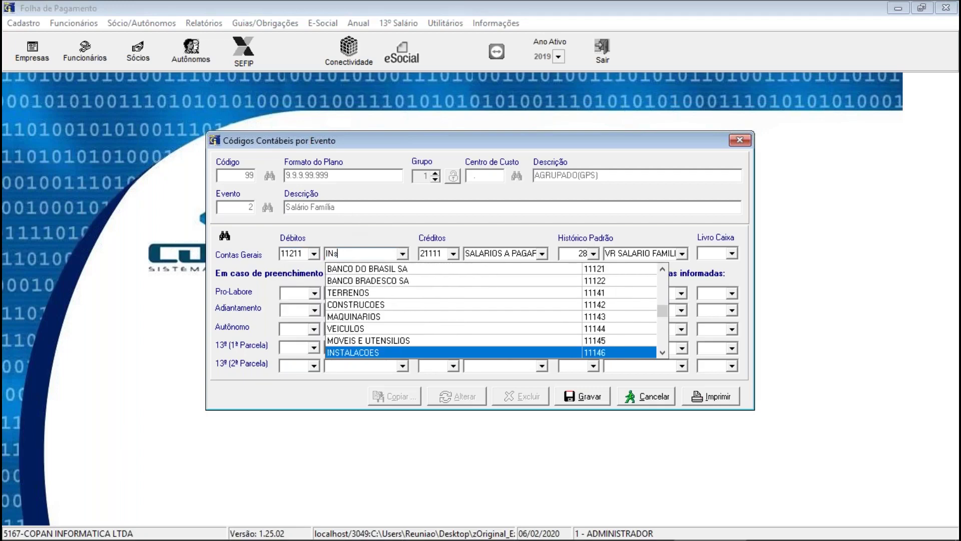
pyautogui.press('Tab')
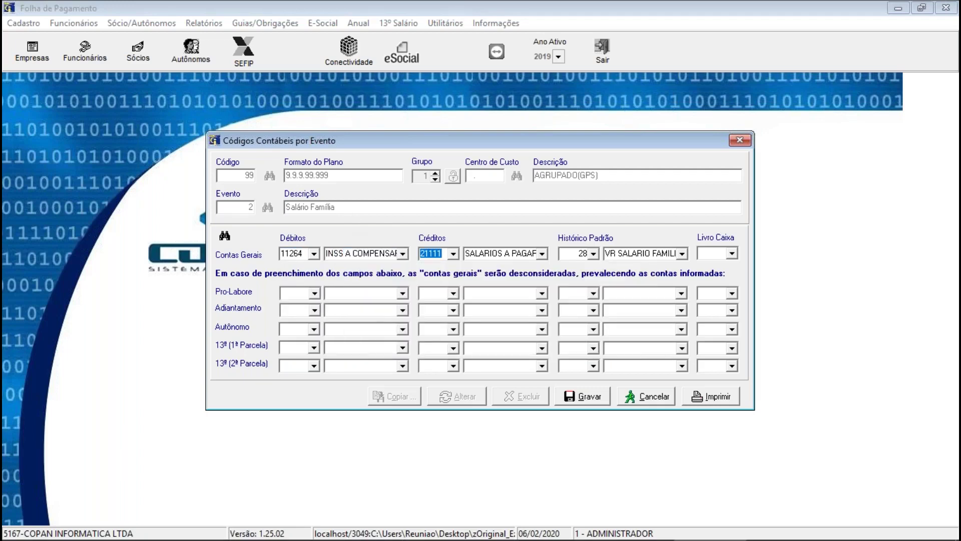
pyautogui.press('Tab')
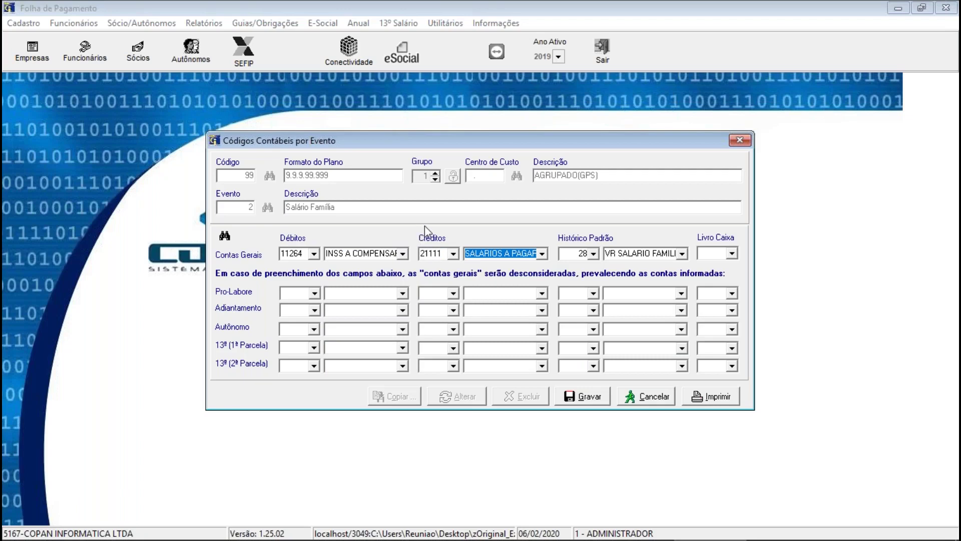
pyautogui.press('Tab')
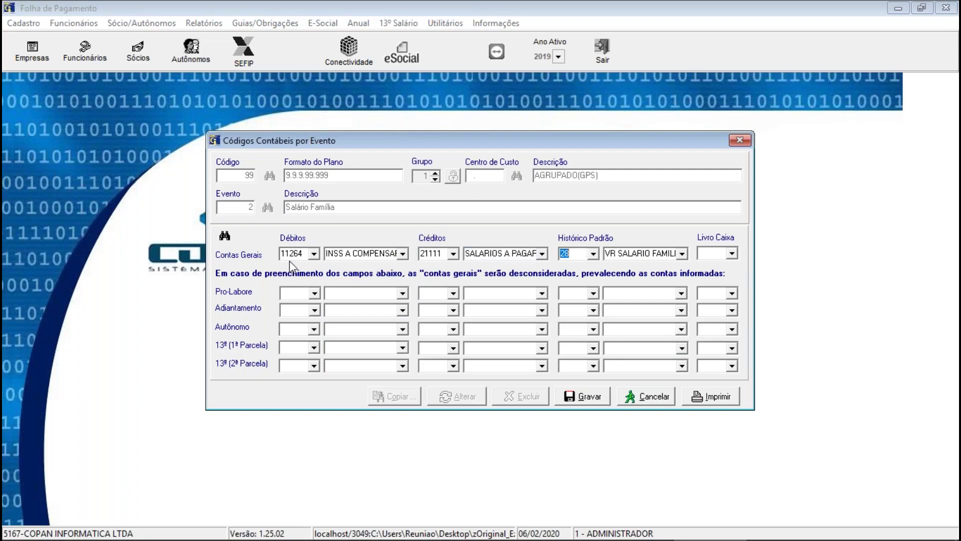
pyautogui.click(579, 396)
# - Edit event 3 (Salário Maternidade), set its general debit account to 11264 and save the event
pyautogui.press('Tab')
pyautogui.press('Tab')
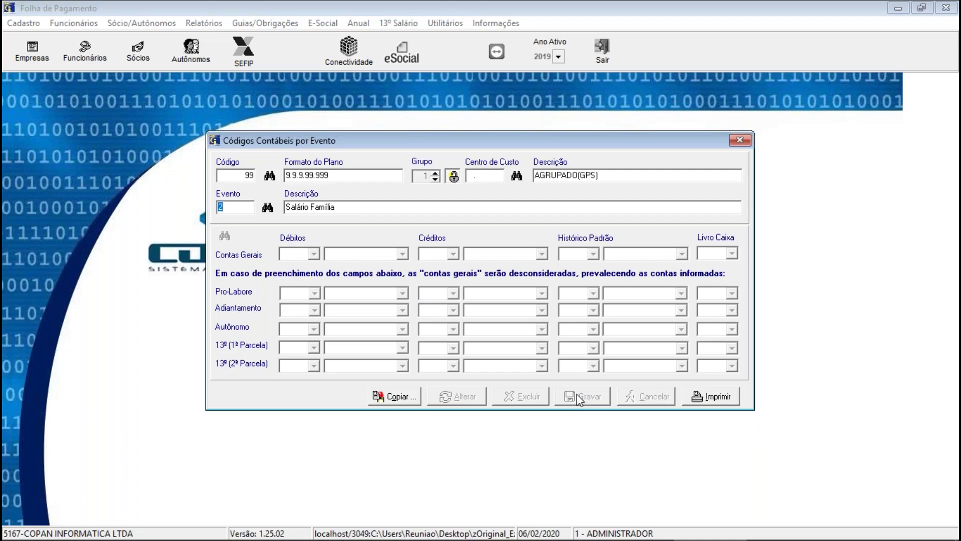
pyautogui.write('3')
pyautogui.press('Return')
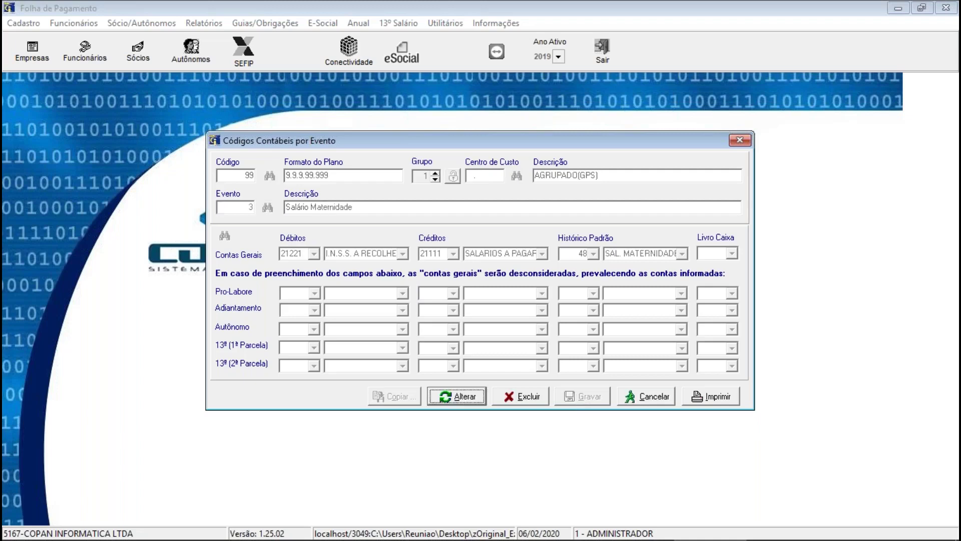
pyautogui.click(473, 399)
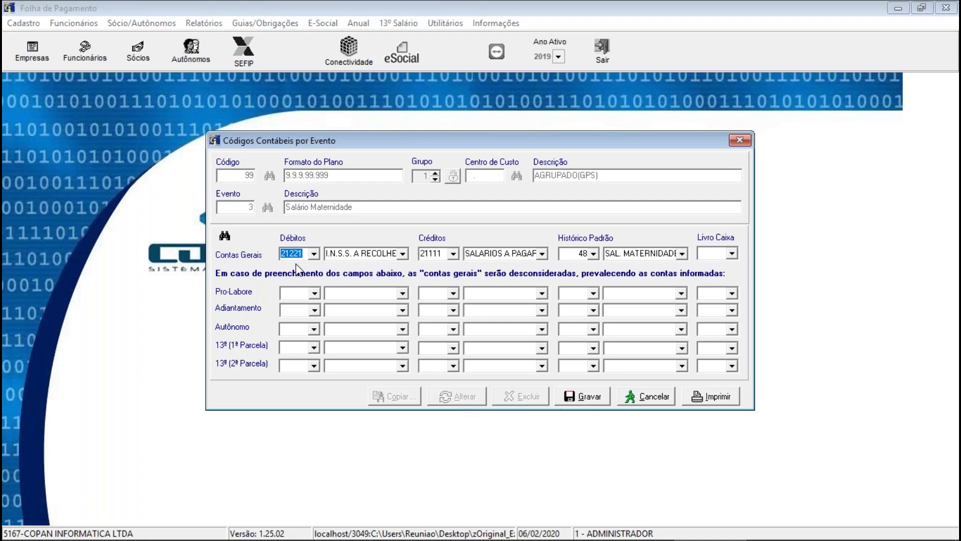
pyautogui.write('11264')
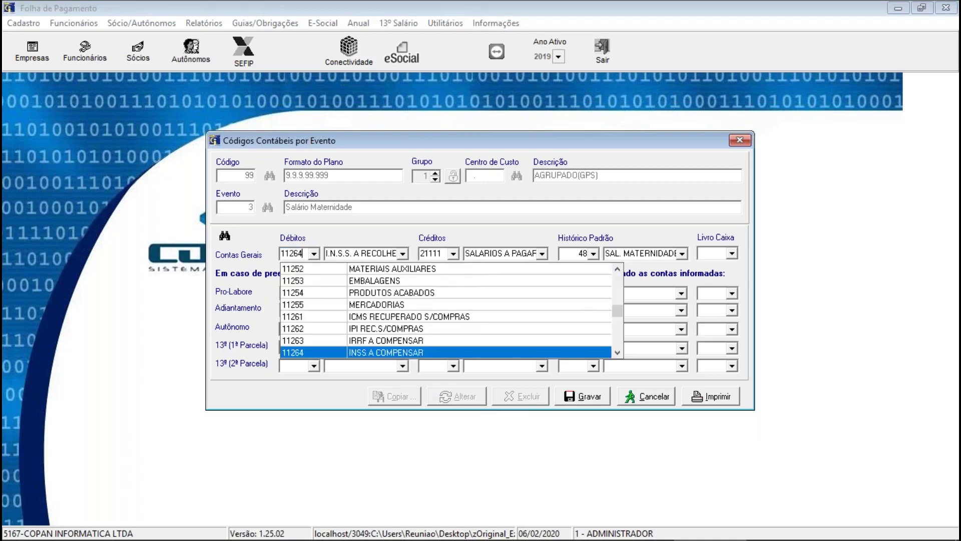
pyautogui.press('Tab')
pyautogui.press('Tab')
pyautogui.press('Tab')
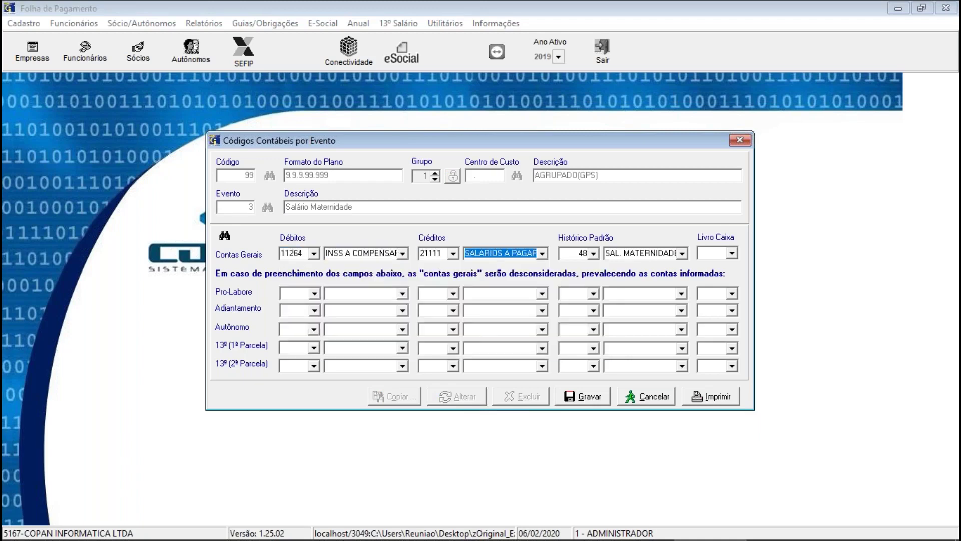
pyautogui.click(591, 398)
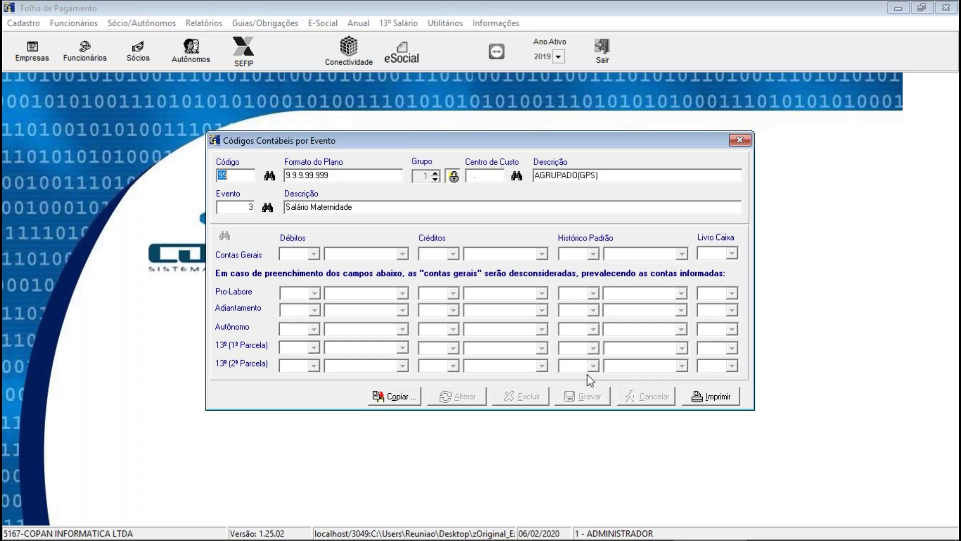
# - Look up the accounting codes of event 6 (Salário Auxílio Doença) and leave the record without editing it
pyautogui.press('Return')
pyautogui.write('6')
pyautogui.press('Return')
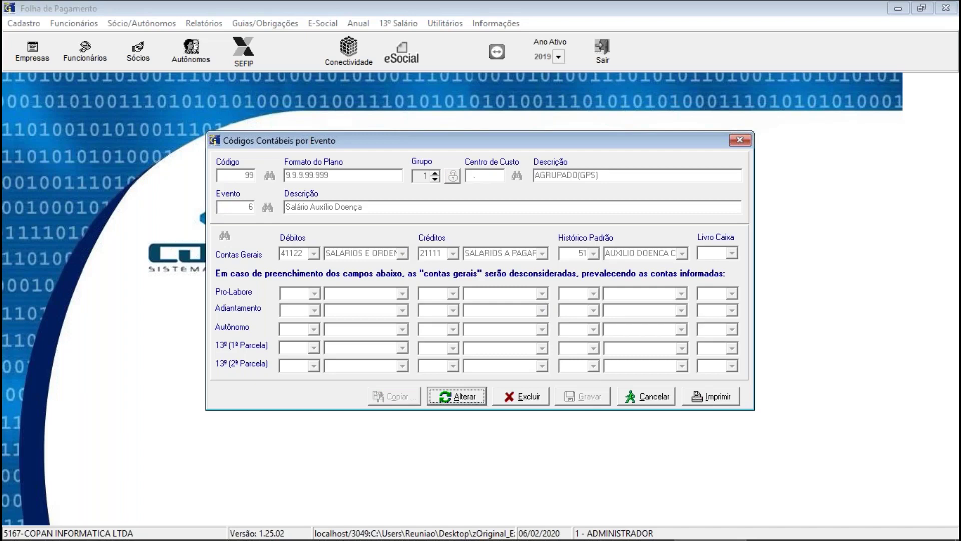
pyautogui.click(643, 396)
# - Look up the accounting codes of event 10 (ProLabore), leave the record and close the accounting codes window
pyautogui.press('Return')
pyautogui.press('Return')
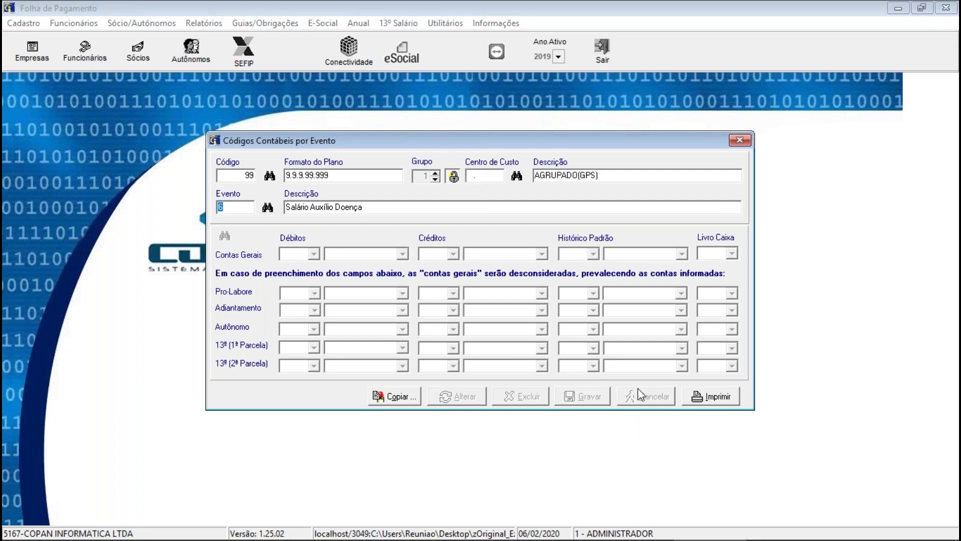
pyautogui.write('10')
pyautogui.press('Return')
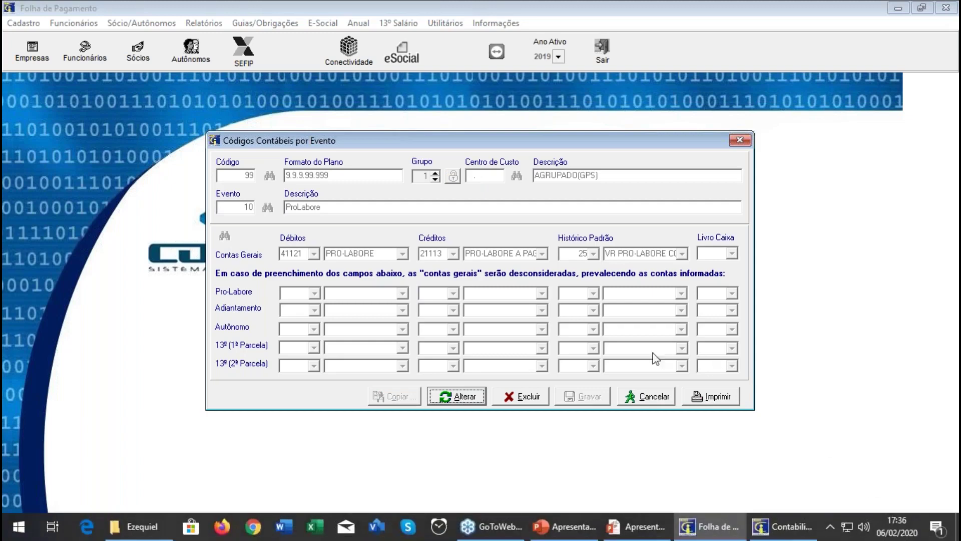
pyautogui.click(640, 398)
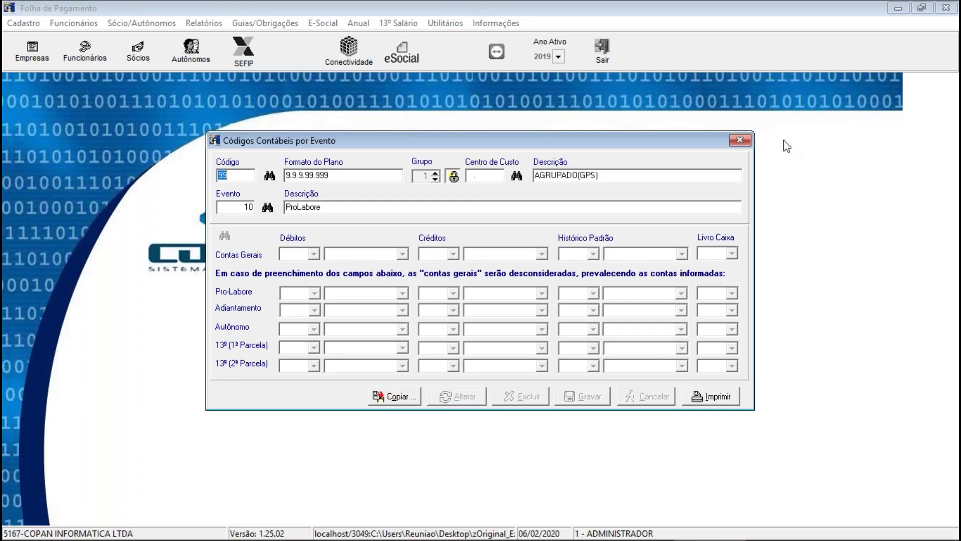
pyautogui.click(745, 142)
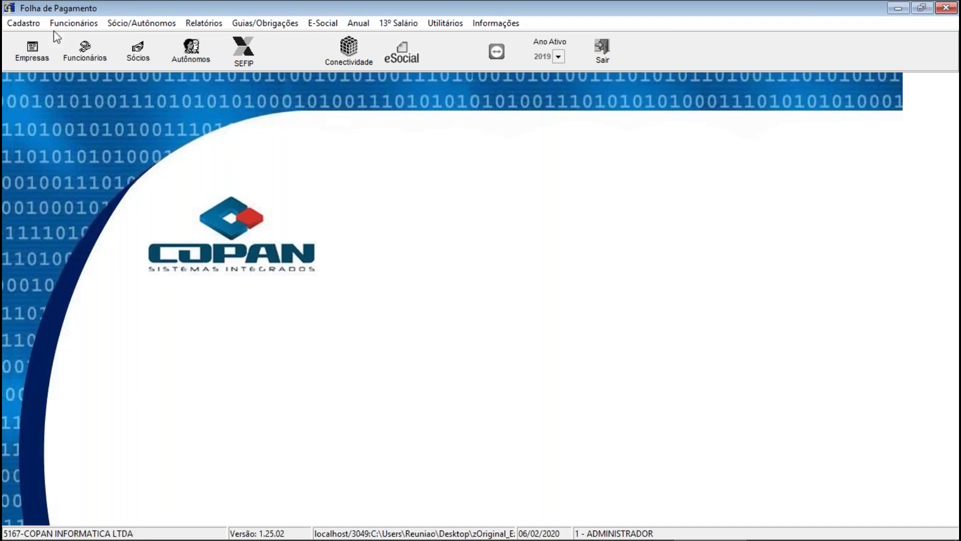
# - Open the employees' payment calculation, enter competence 01/2019 and bring up that month's calendar, closing it without saving
pyautogui.click(80, 23)
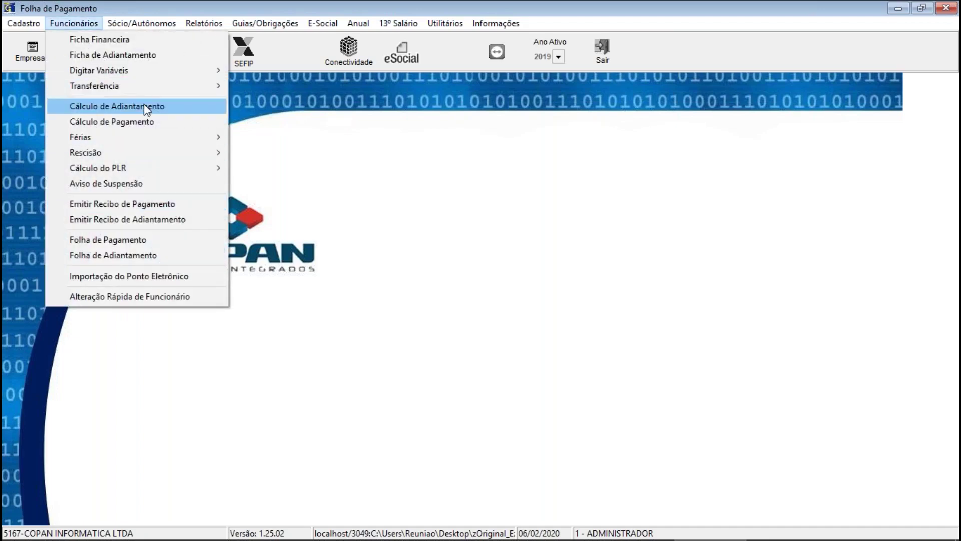
pyautogui.click(142, 122)
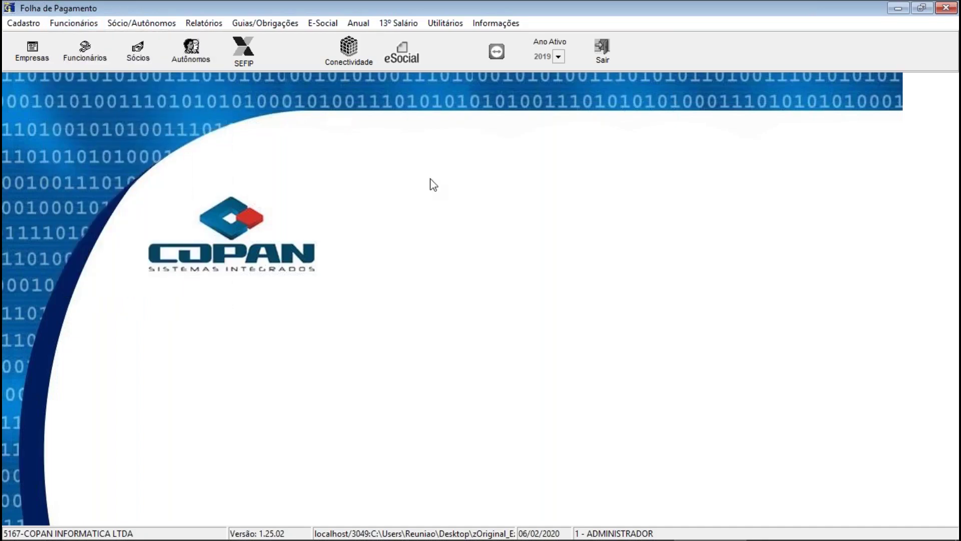
pyautogui.write('01')
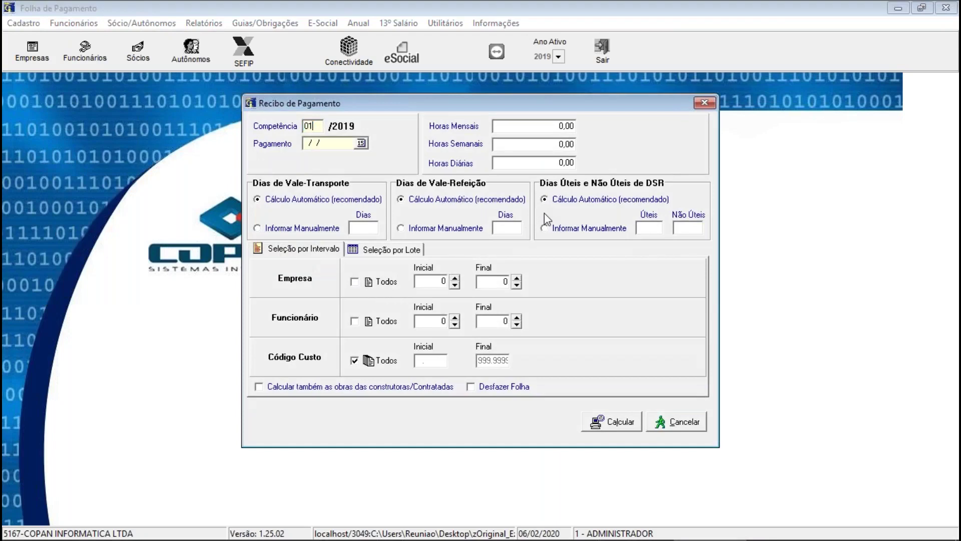
pyautogui.press('Return')
pyautogui.press('Return')
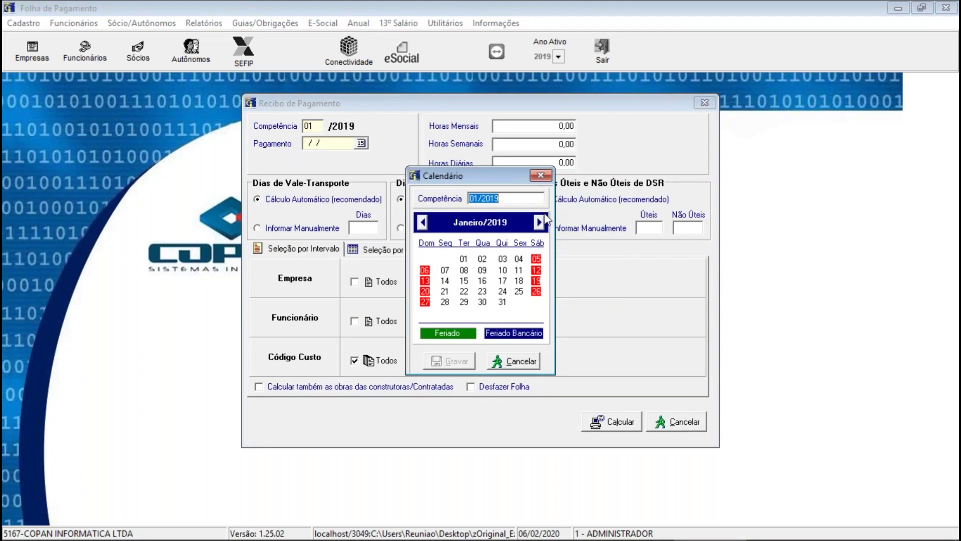
pyautogui.press('Escape')
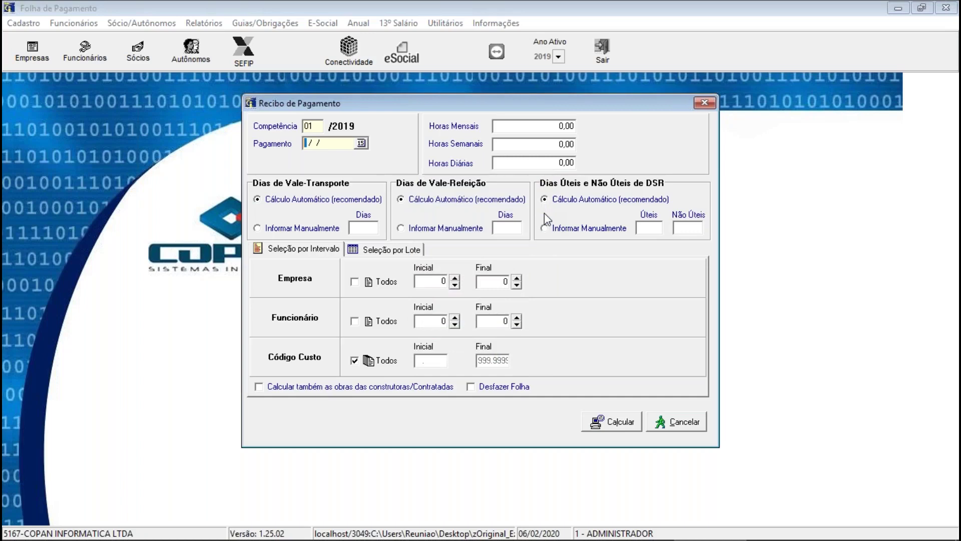
# - Enter 02/2019 as the payment calculation's competence, bring up the February calendar and close it without saving
pyautogui.click(311, 126)
pyautogui.write('02')
pyautogui.press('Tab')
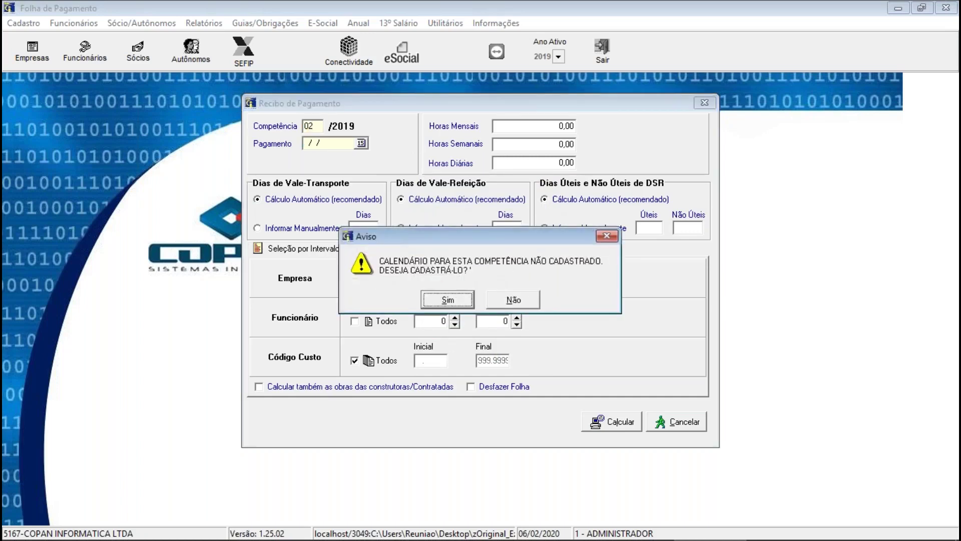
pyautogui.press('Return')
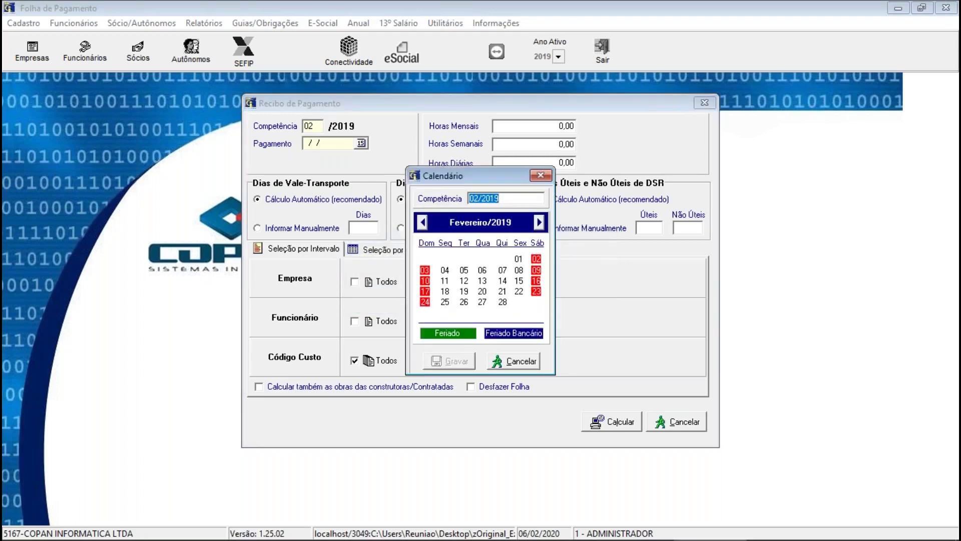
pyautogui.press('Escape')
# - Enter 03/2019 as the payment calculation's competence, bring up the March calendar and close it without saving
pyautogui.hotkey('shift', 'Tab')
pyautogui.write('03')
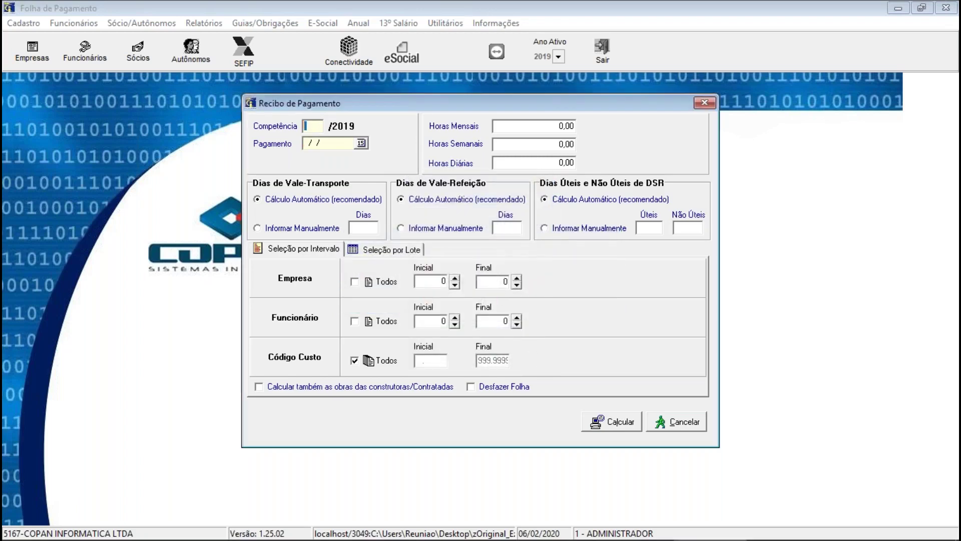
pyautogui.press('Tab')
pyautogui.press('Return')
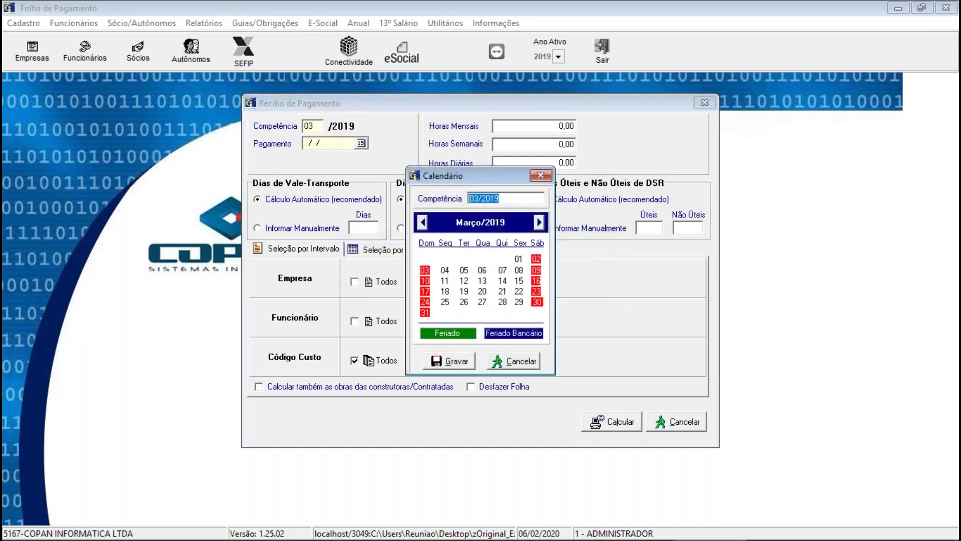
pyautogui.press('Escape')
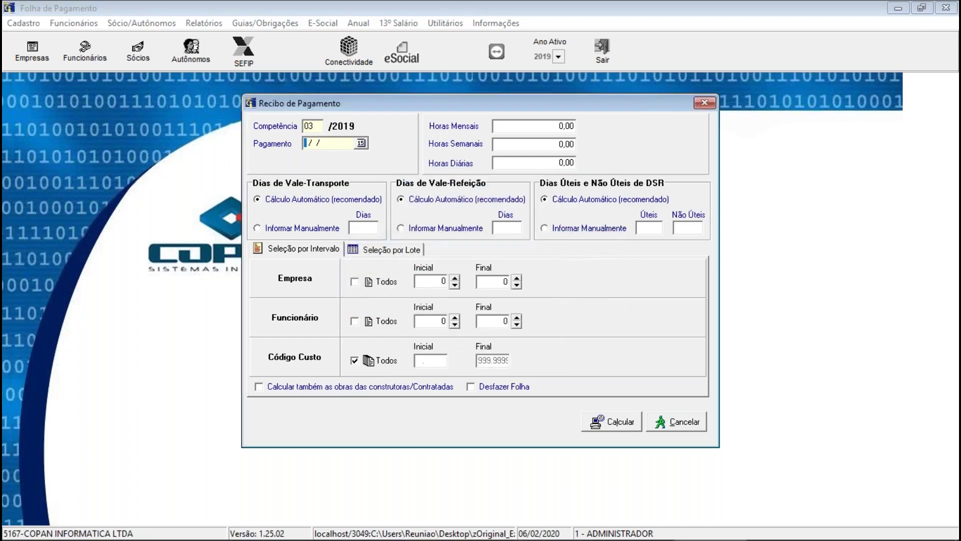
# - Set the payment calculation's competence to 04/2019, bring up the April calendar and confirm it
pyautogui.hotkey('shift', 'Tab')
pyautogui.write('04')
pyautogui.press('Tab')
pyautogui.press('Return')
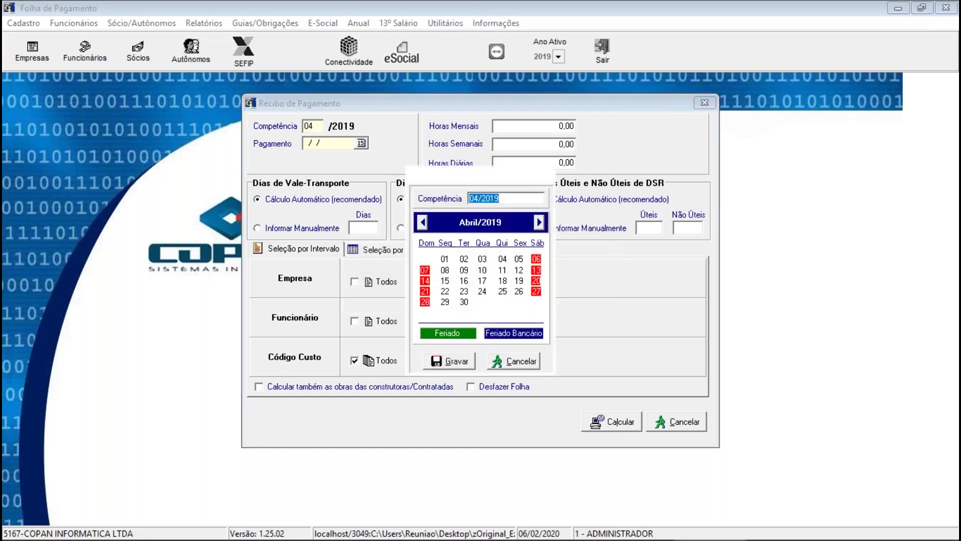
pyautogui.press('Return')
# - Set the payment calculation's competence to 05/2019 and register the May calendar
pyautogui.hotkey('shift', 'Tab')
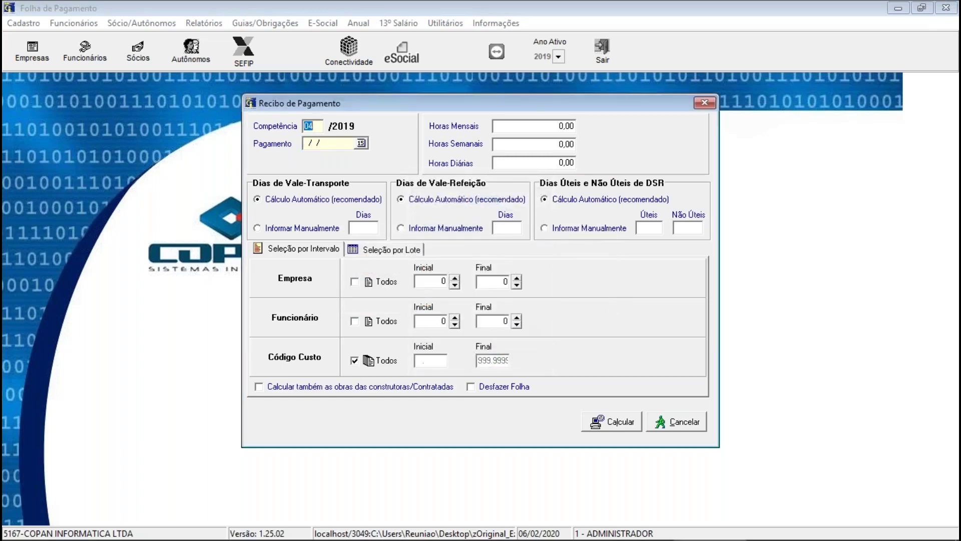
pyautogui.write('05')
pyautogui.press('Tab')
pyautogui.press('Return')
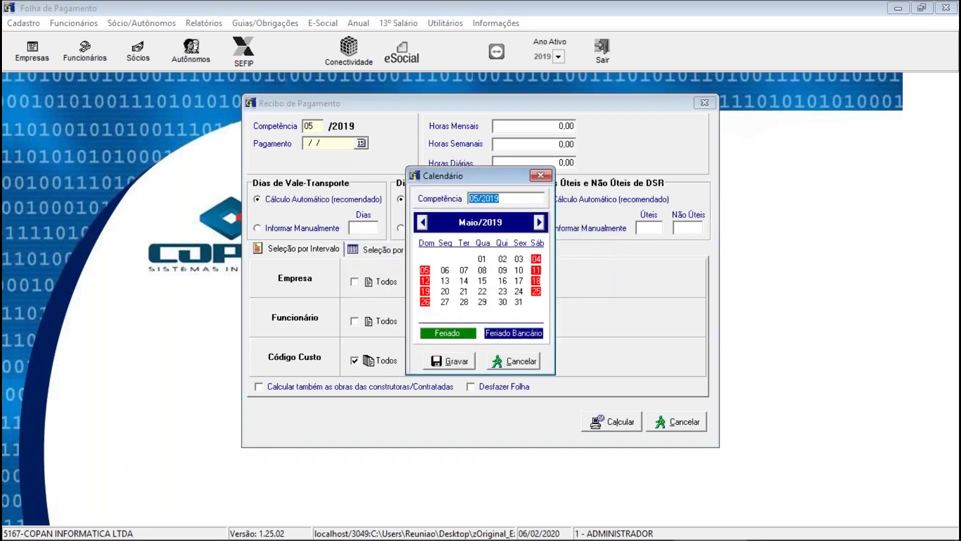
pyautogui.press('Return')
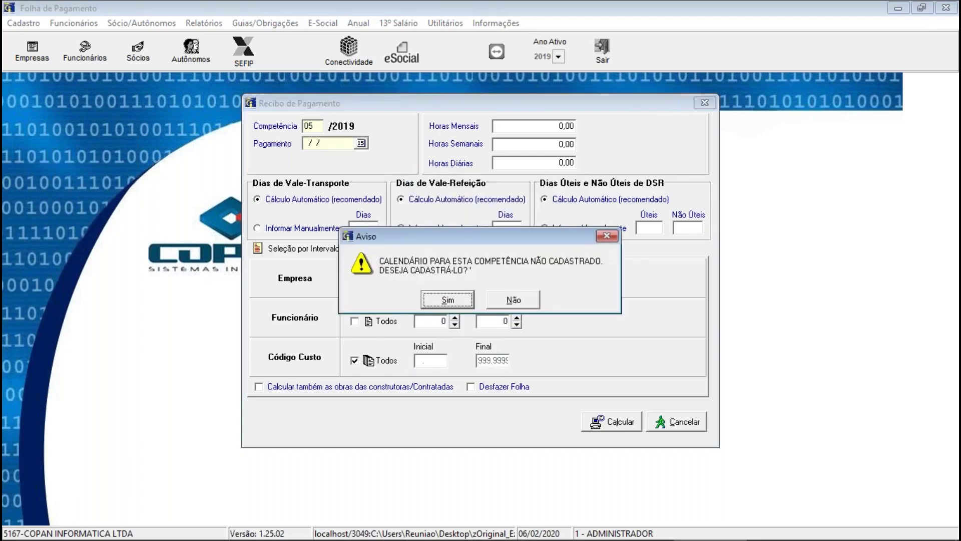
pyautogui.press('Return')
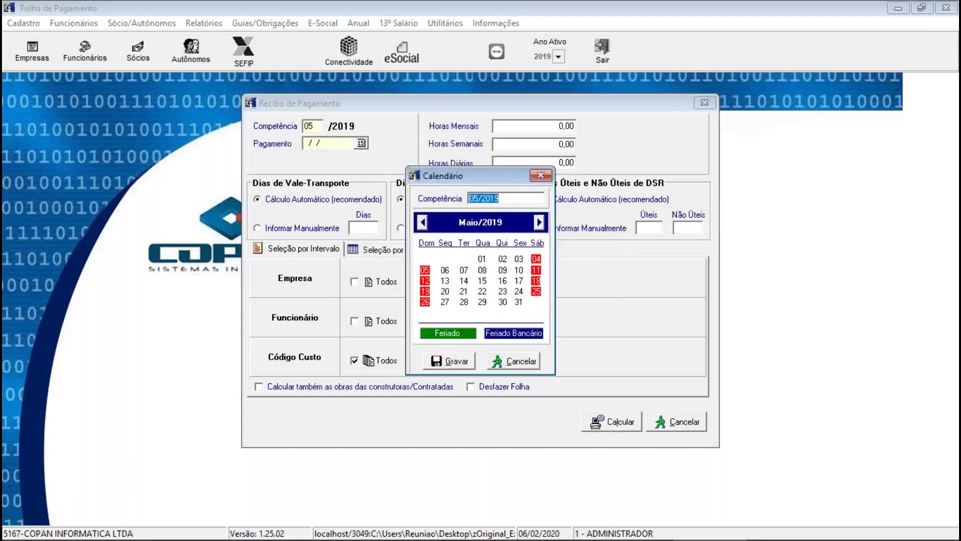
pyautogui.press('Return')
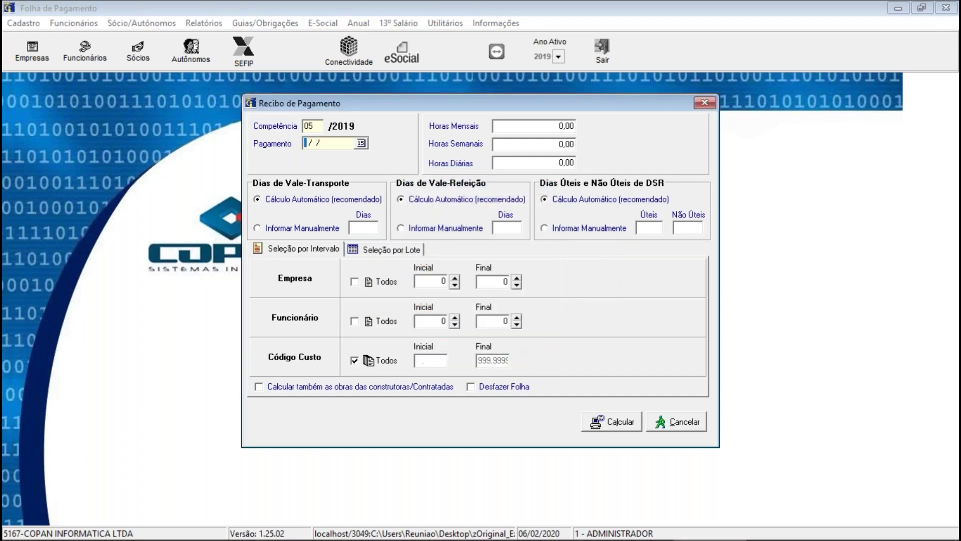
# - Set the payment calculation's competence to 06/2019 and register the June calendar
pyautogui.hotkey('shift', 'Tab')
pyautogui.write('06')
pyautogui.press('Tab')
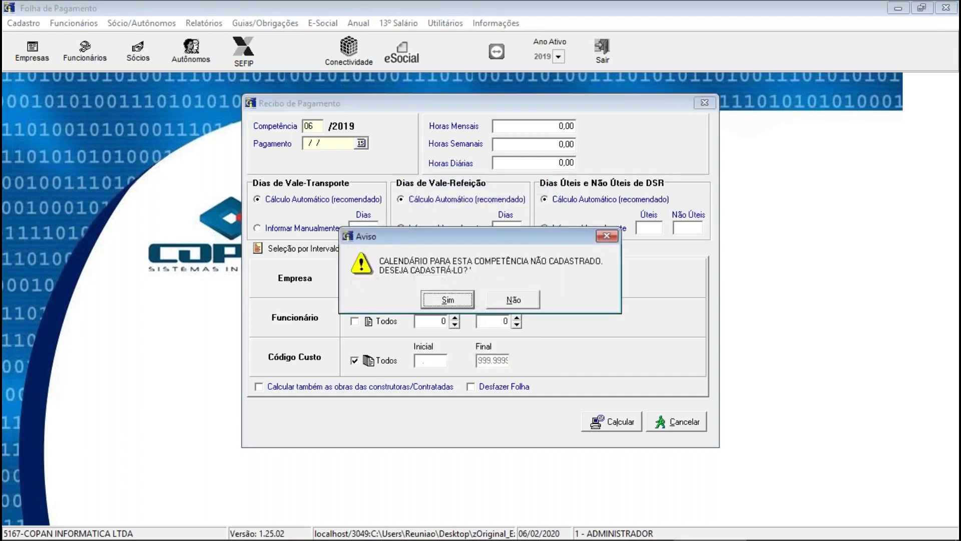
pyautogui.press('Return')
pyautogui.press('Return')
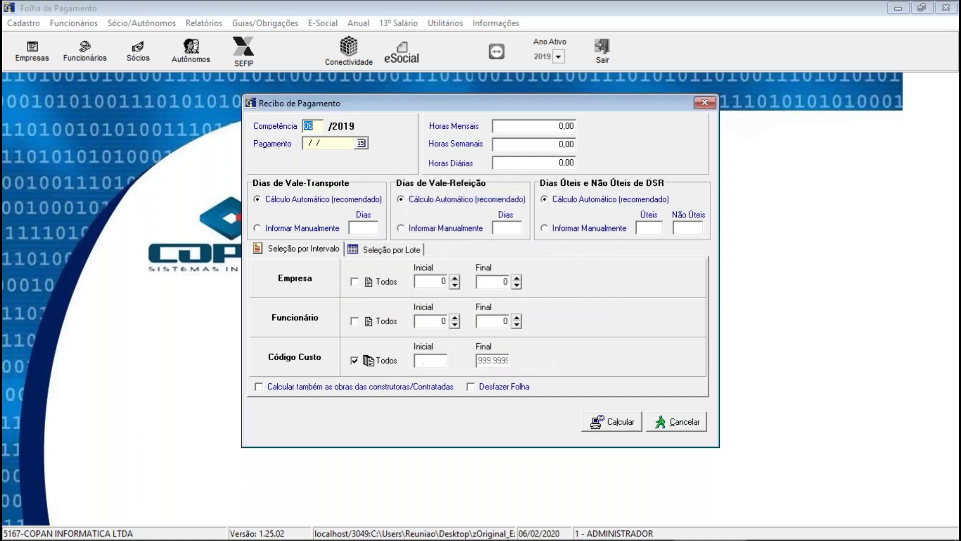
# - Set the payment calculation's competence to 07/2019 and register the July calendar
pyautogui.click(305, 143)
pyautogui.hotkey('shift', 'Home')
pyautogui.write('07')
pyautogui.press('Tab')
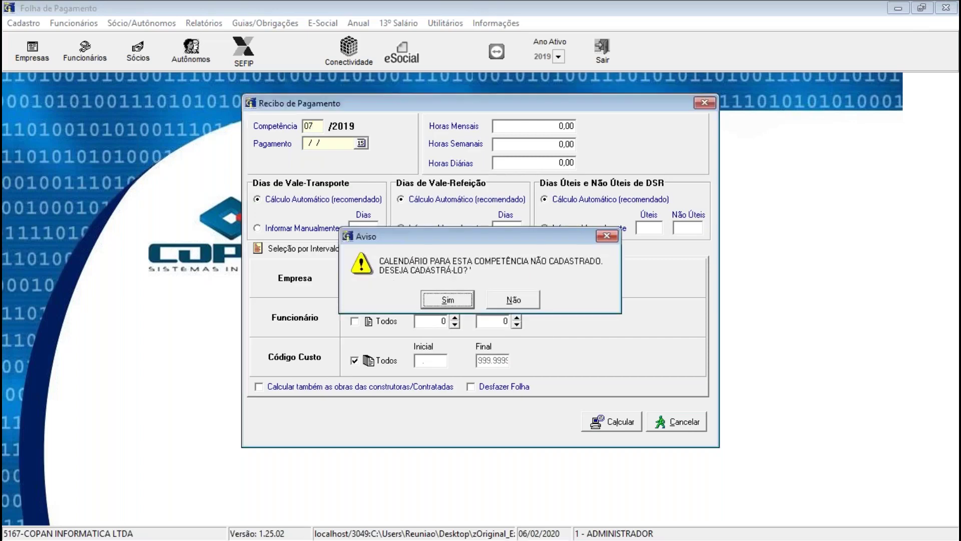
pyautogui.press('Return')
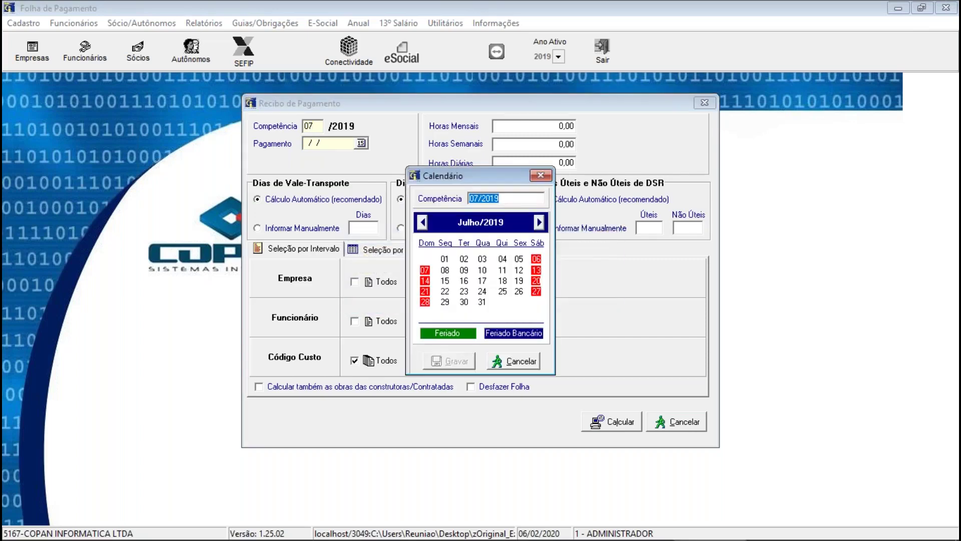
pyautogui.press('Escape')
# - Set the payment calculation's competence to 08/2019 and register the August calendar
pyautogui.click(312, 125)
pyautogui.write('08')
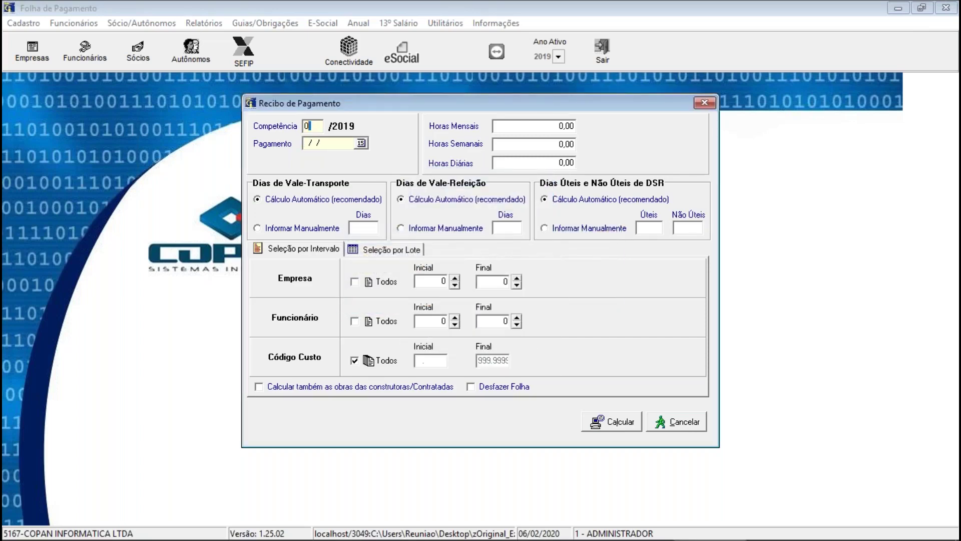
pyautogui.press('Tab')
pyautogui.press('Return')
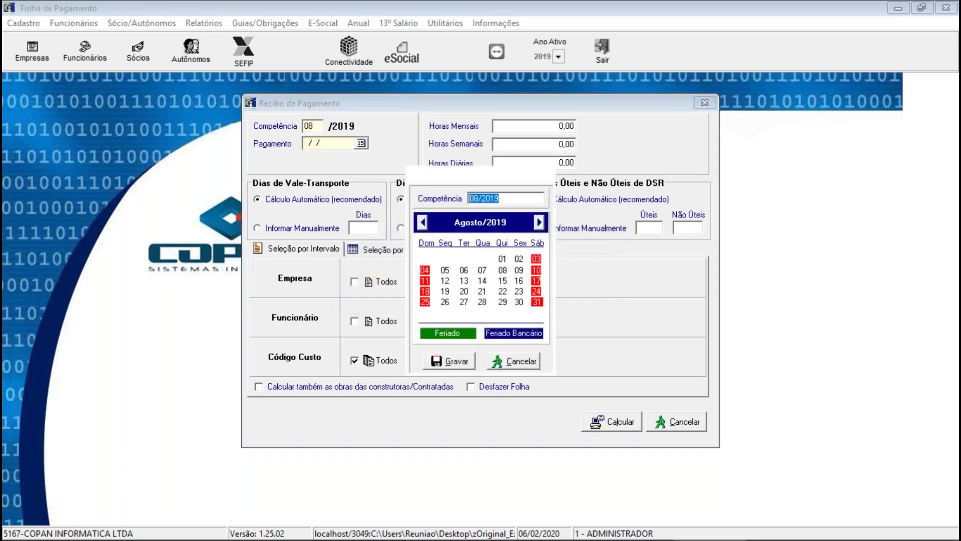
pyautogui.press('Escape')
pyautogui.press('Tab')
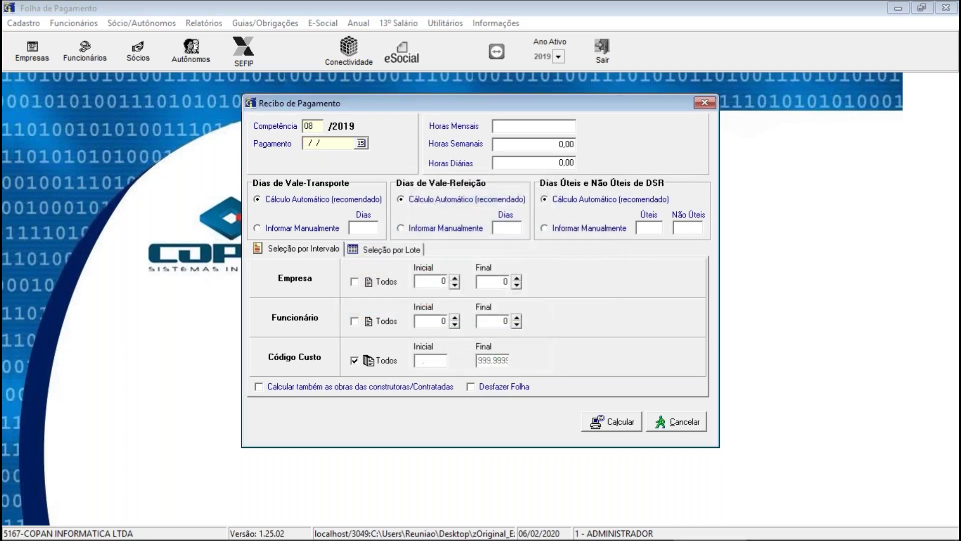
# - Set the payment calculation's competence to 09/2019 and register the September calendar
pyautogui.click(312, 126)
pyautogui.write('09')
pyautogui.press('Tab')
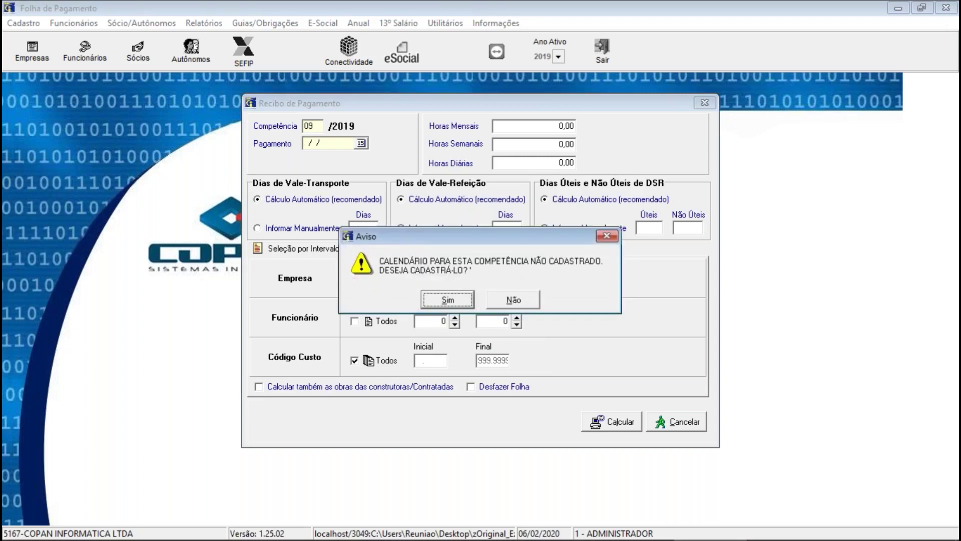
pyautogui.press('Return')
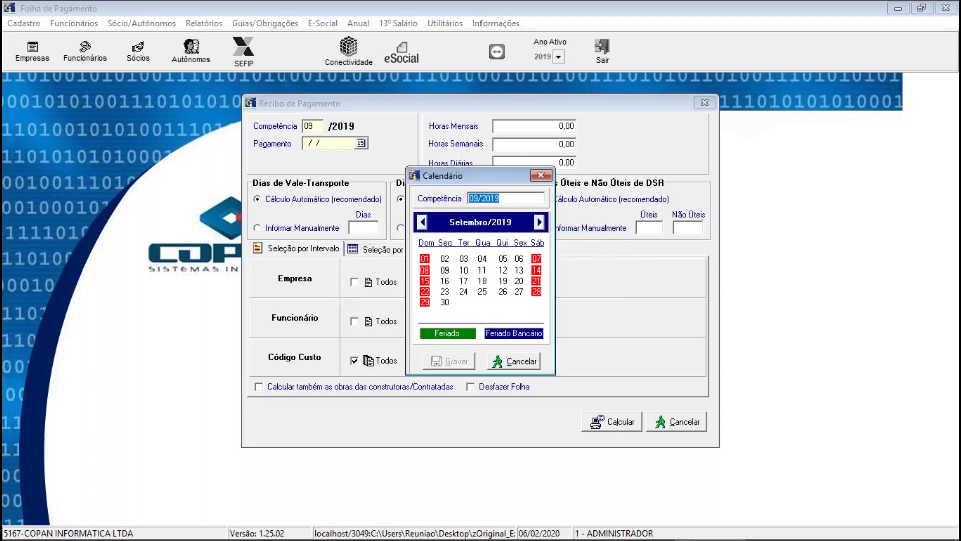
pyautogui.press('Escape')
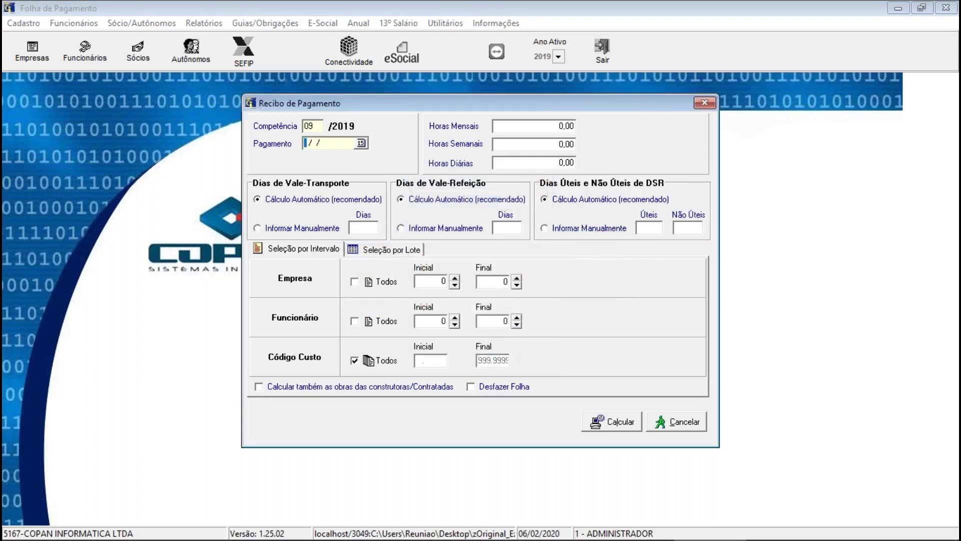
# - Set the payment calculation's competence to 10/2019 and register the October calendar
pyautogui.click(312, 126)
pyautogui.write('10')
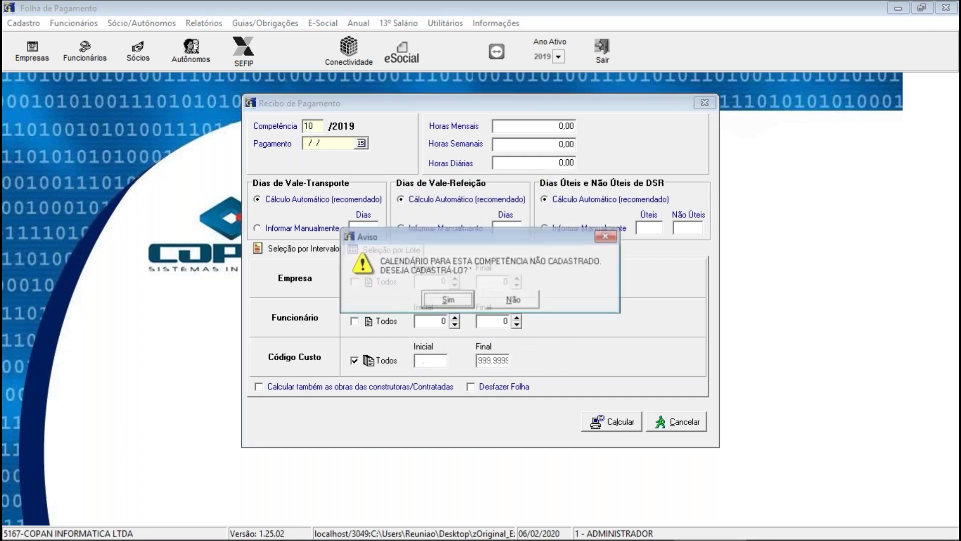
pyautogui.press('Return')
pyautogui.hotkey('alt', 'g')
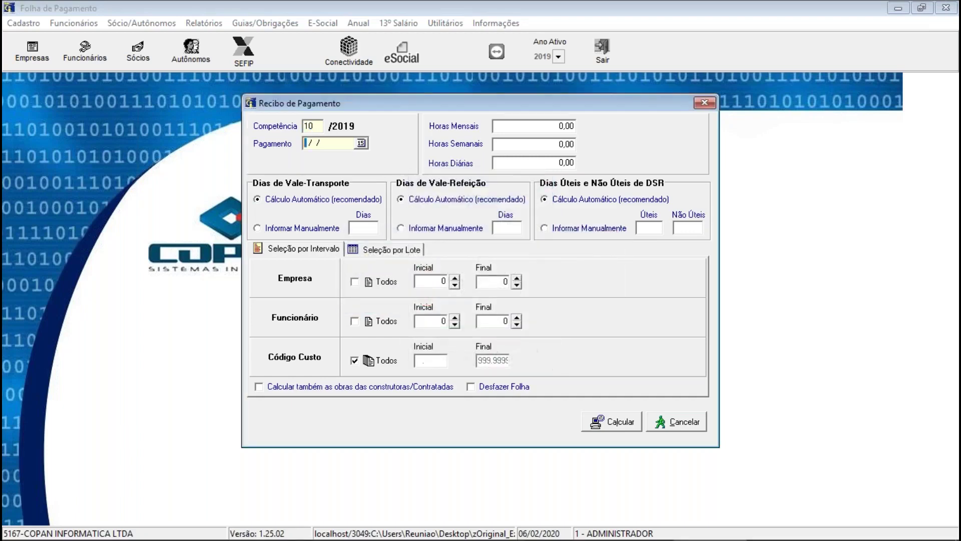
# - Set the payment calculation's competence to 11/2019 and register the November calendar
pyautogui.write('11')
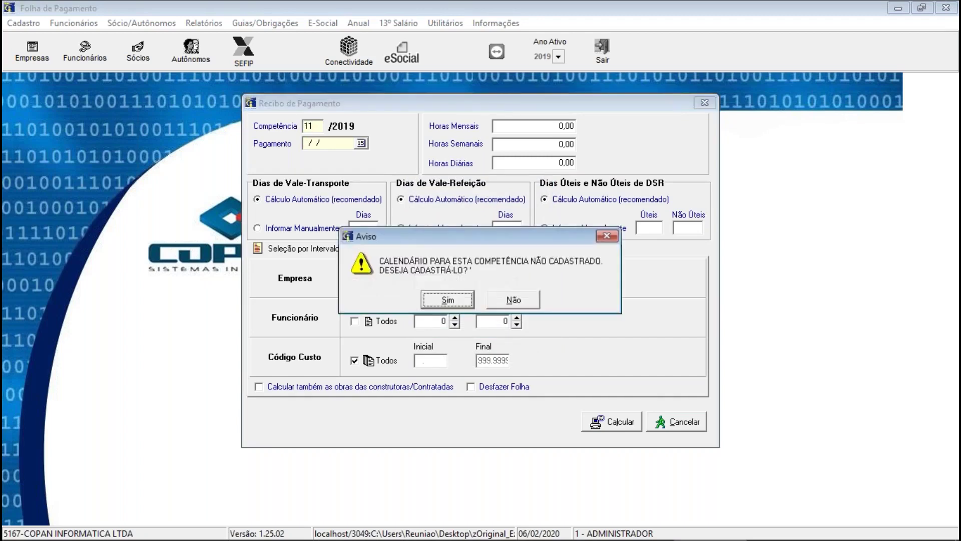
pyautogui.press('Return')
pyautogui.hotkey('alt', 'g')
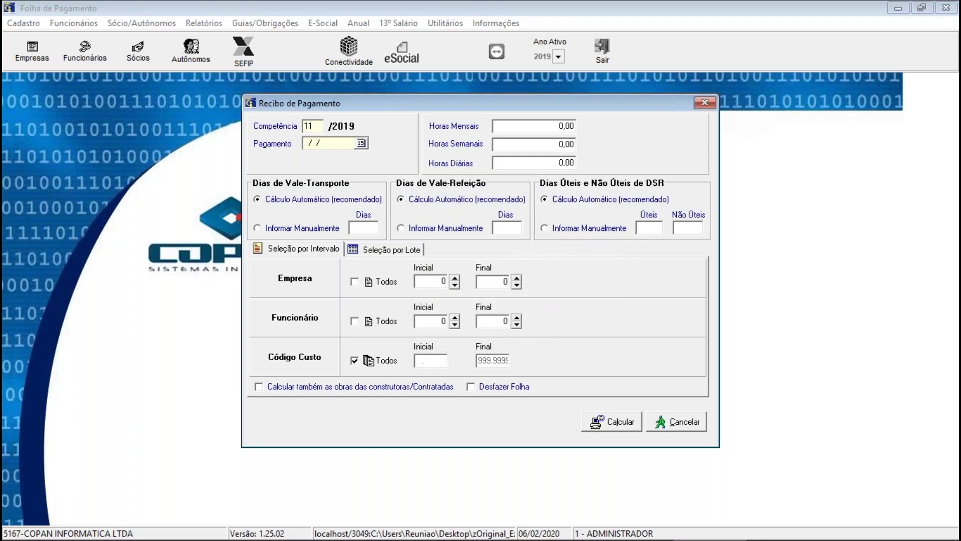
# - Set the payment calculation's competence to 12/2019, register the December calendar and close the payment calculation
pyautogui.click(308, 126)
pyautogui.write('12')
pyautogui.press('Return')
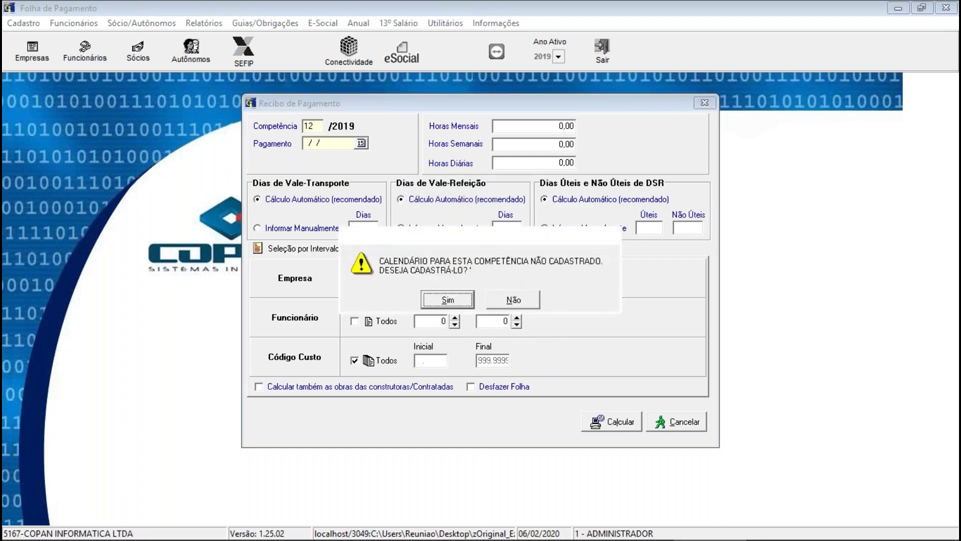
pyautogui.press('Return')
pyautogui.press('Return')
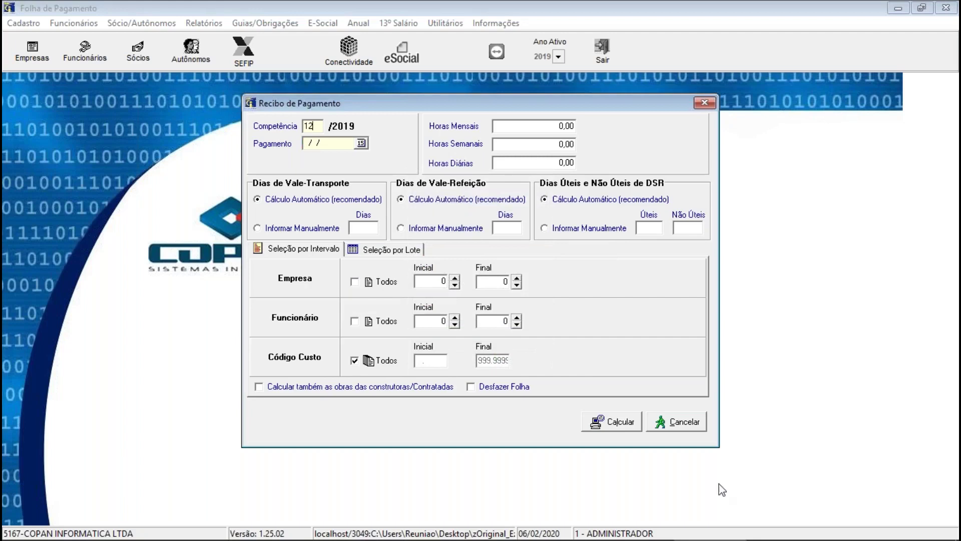
pyautogui.click(691, 421)
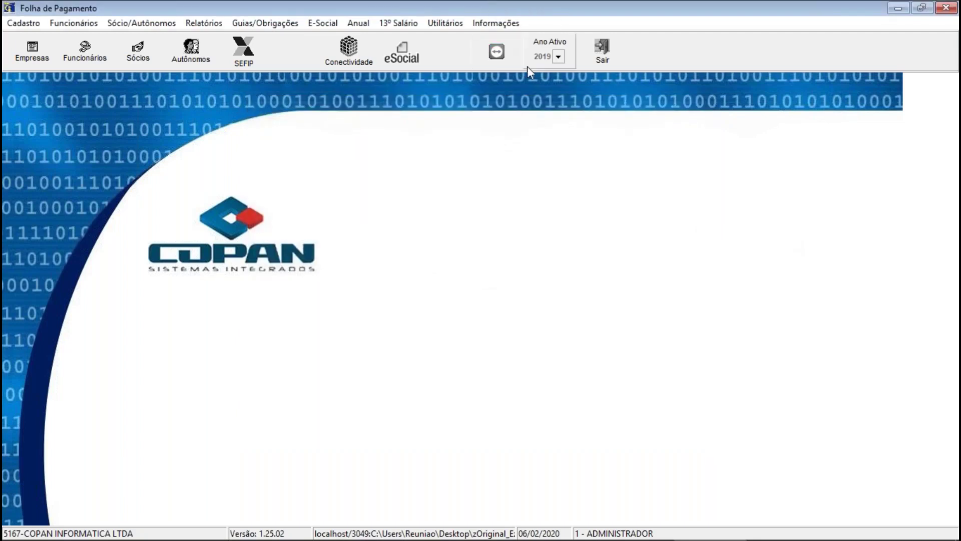
# - Switch the active year to 2020 and register the calendar for competence 01/2020 through the employees' payment calculation, closing it without calculating
pyautogui.click(545, 57)
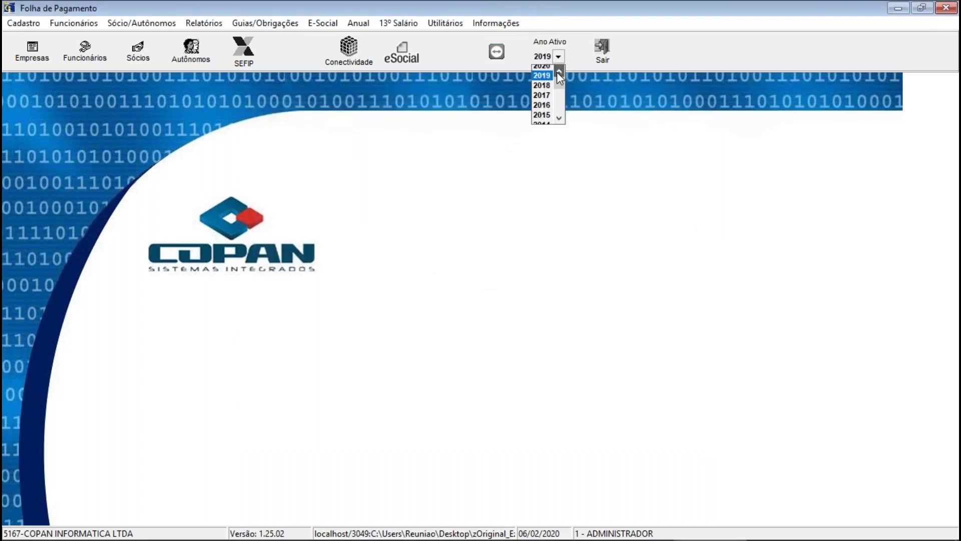
pyautogui.click(549, 73)
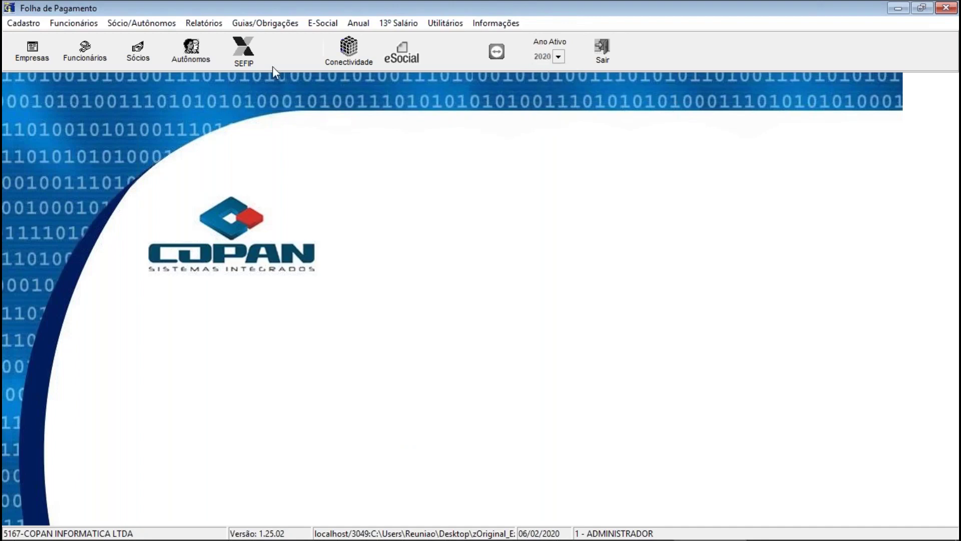
pyautogui.click(60, 24)
pyautogui.click(131, 122)
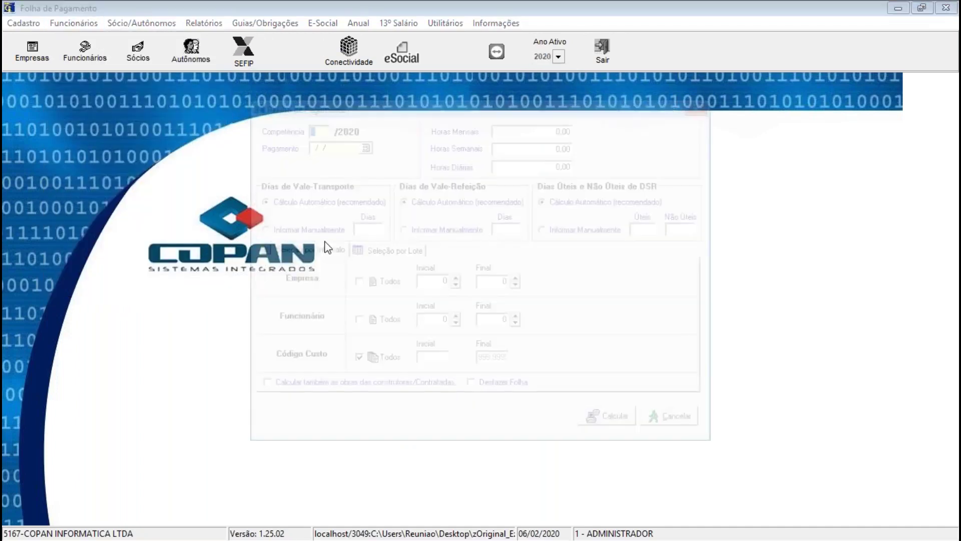
pyautogui.write('01')
pyautogui.press('Return')
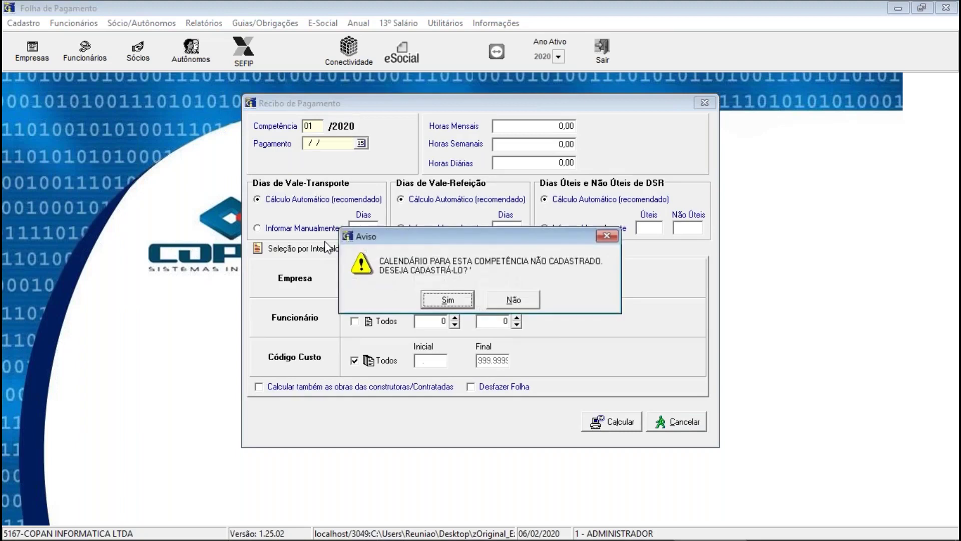
pyautogui.press('Return')
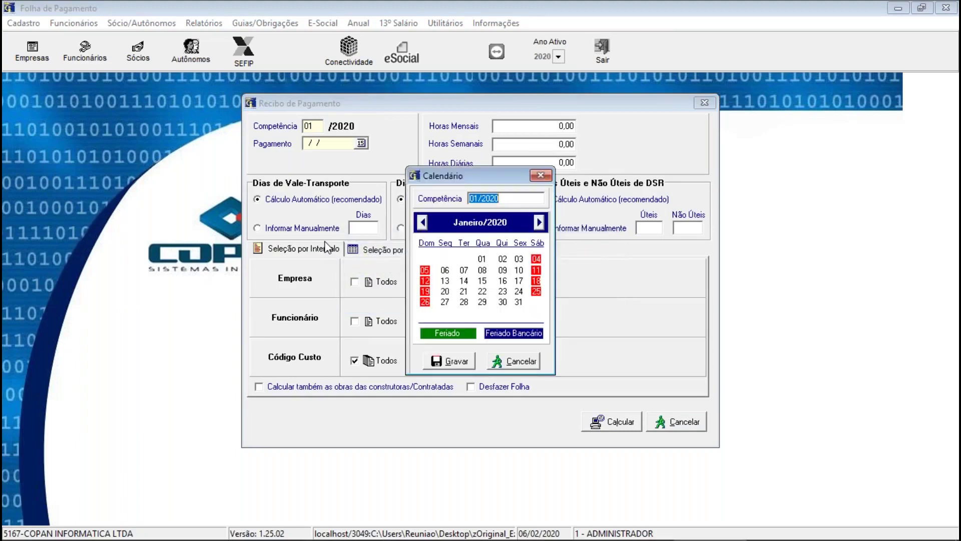
pyautogui.press('Return')
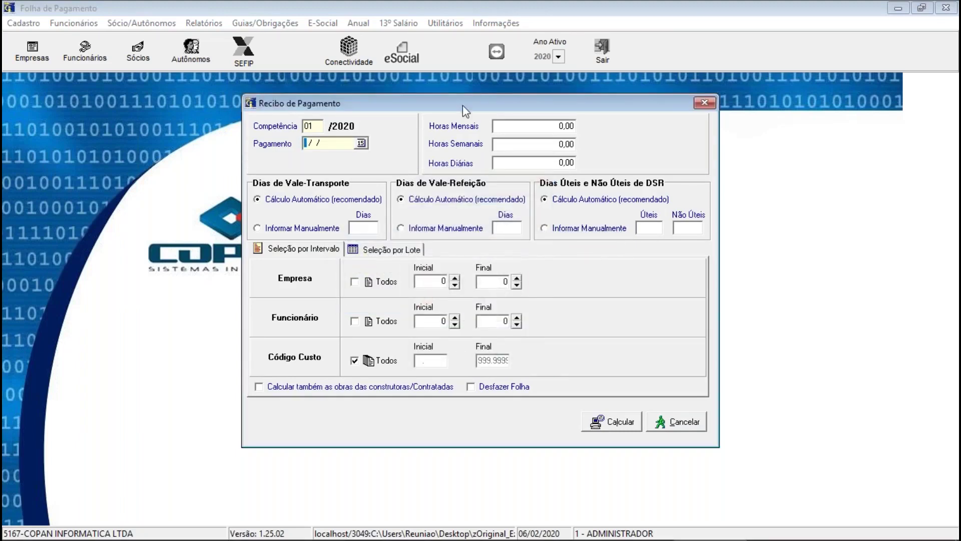
pyautogui.click(705, 103)
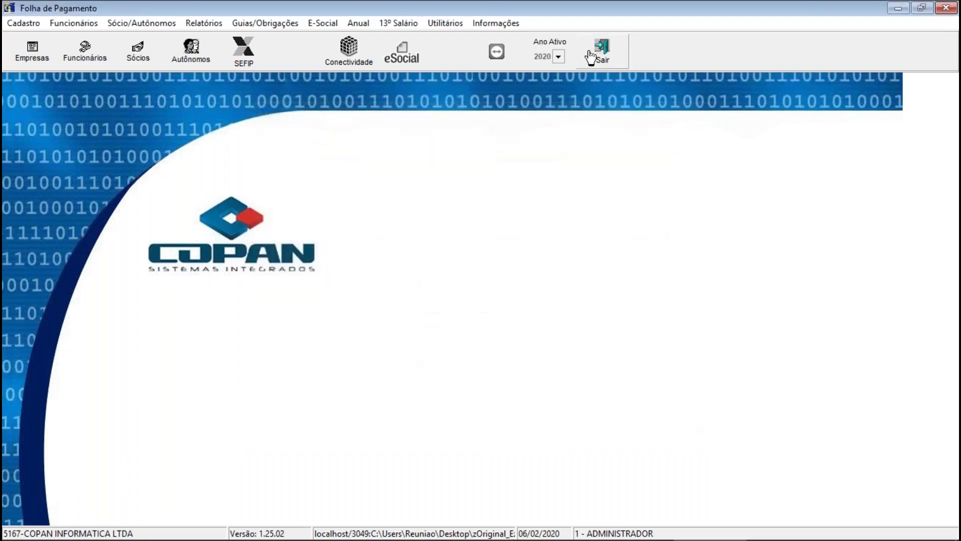
# - Switch the active year back to 2019 and open the employees' payment calculation
pyautogui.click(558, 57)
pyautogui.click(544, 80)
pyautogui.hotkey('alt', 'f')
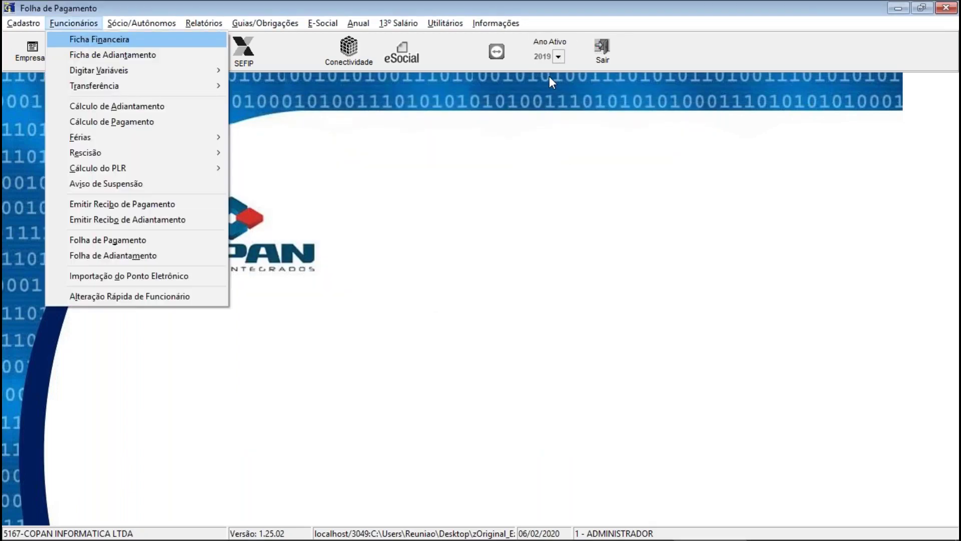
pyautogui.press('p')
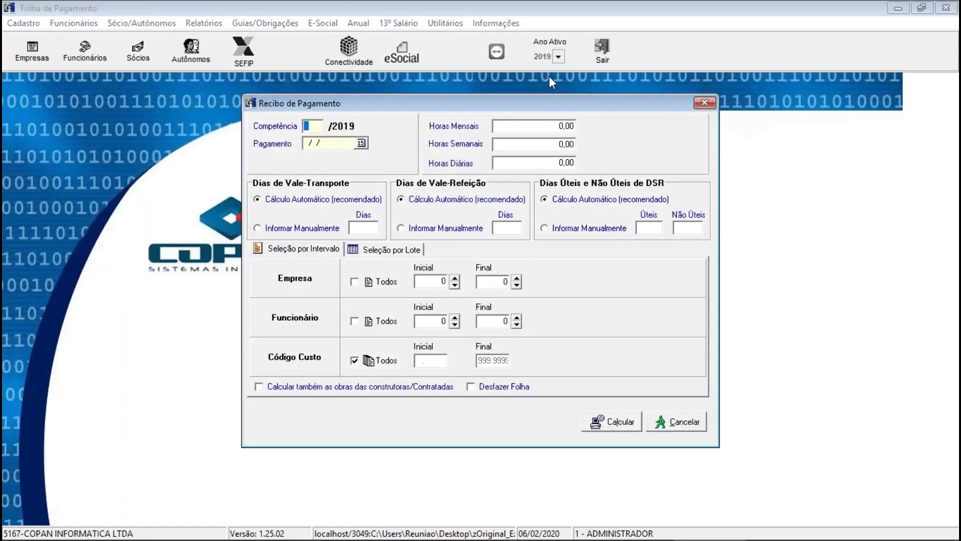
# - Enter competence 01/2019 and payment date 31/01/2019 for the payment calculation
pyautogui.write('01')
pyautogui.write('31')
pyautogui.press('BackSpace')
pyautogui.press('BackSpace')
pyautogui.write('31/01/2020')
pyautogui.press('BackSpace')
pyautogui.write('19')
# - Restrict the payment calculation to company 16, include all employees and calculate the January payroll
pyautogui.press('Tab')
pyautogui.press('Tab')
pyautogui.press('Tab')
pyautogui.press('Tab')
pyautogui.press('Tab')
pyautogui.press('Tab')
pyautogui.press('Tab')
pyautogui.press('Tab')
pyautogui.hotkey('shift', 'Tab')
pyautogui.write('16')
pyautogui.press('Tab')
pyautogui.press('Tab')
pyautogui.press('space')
pyautogui.press('Tab')
pyautogui.press('Tab')
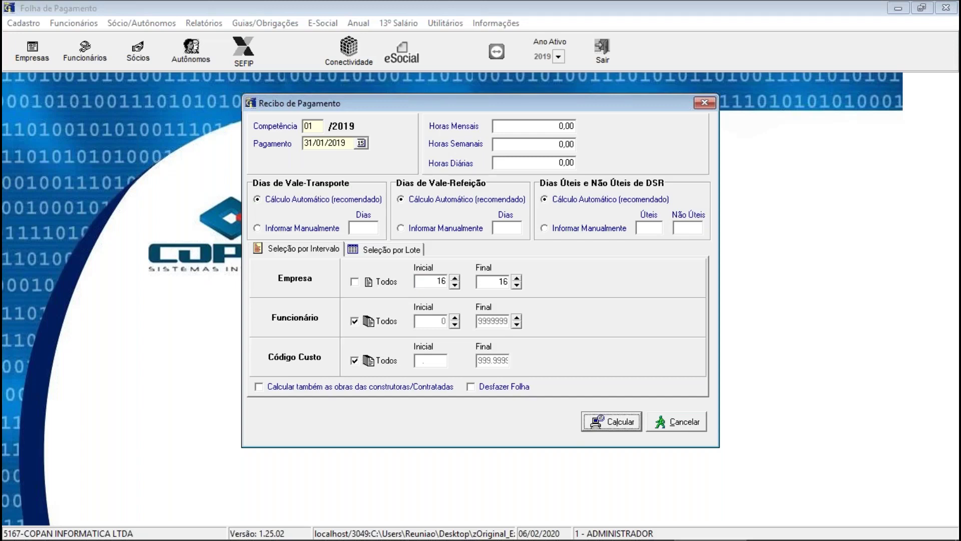
pyautogui.press('Return')
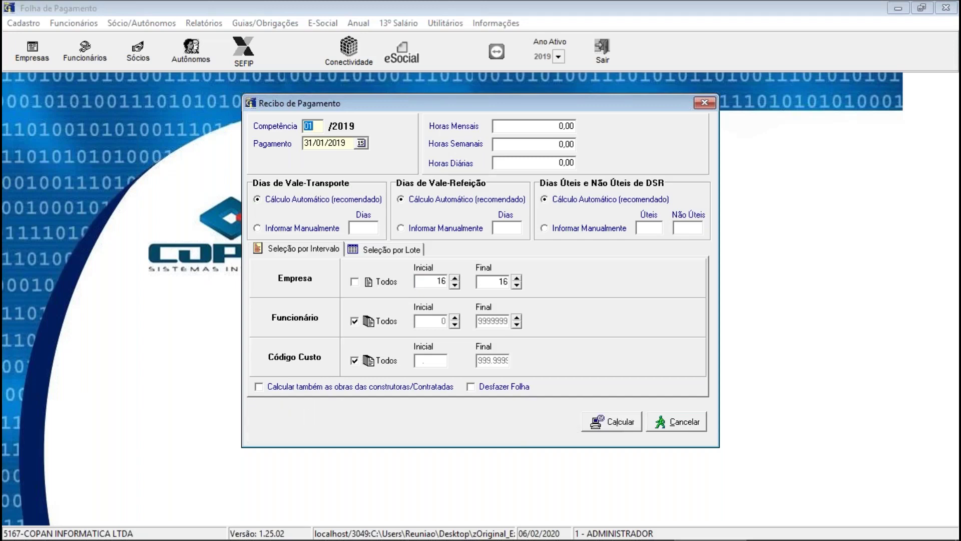
# - Calculate company 16's payroll for competence 02/2019 with payment date 28/02/2019
pyautogui.write('02')
pyautogui.hotkey('shift', 'Home')
pyautogui.write('28022019')
pyautogui.press('Tab')
pyautogui.press('Tab')
pyautogui.press('Tab')
pyautogui.press('Tab')
pyautogui.press('Tab')
pyautogui.press('Tab')
pyautogui.press('Tab')
pyautogui.press('Tab')
pyautogui.press('Tab')
pyautogui.press('Return')
# - Calculate company 16's payroll for competence 03/2019 with payment date 31/03/2019
pyautogui.write('03')
pyautogui.hotkey('shift', 'Home')
pyautogui.write('31032019')
pyautogui.press('Return')
pyautogui.press('Return')
pyautogui.press('Return')
pyautogui.press('Return')
pyautogui.press('Return')
pyautogui.press('Return')
pyautogui.press('Return')
pyautogui.press('Return')
# - Calculate company 16's payroll for competence 04/2019 with payment date 30/04/2019
pyautogui.write('04')
pyautogui.press('Return')
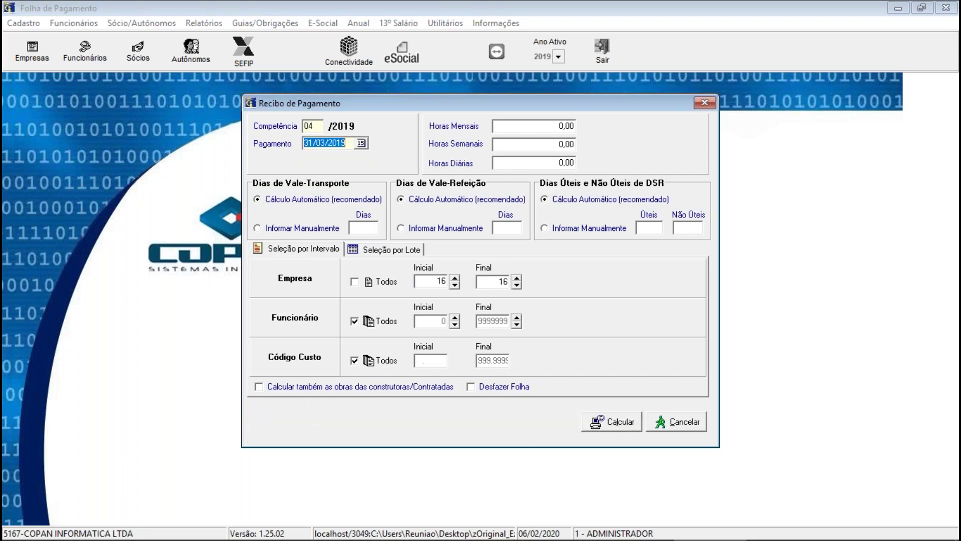
pyautogui.write('30/04/2019')
pyautogui.press('Return')
pyautogui.press('Return')
pyautogui.press('Return')
pyautogui.press('Return')
pyautogui.press('Return')
pyautogui.press('Return')
pyautogui.press('Return')
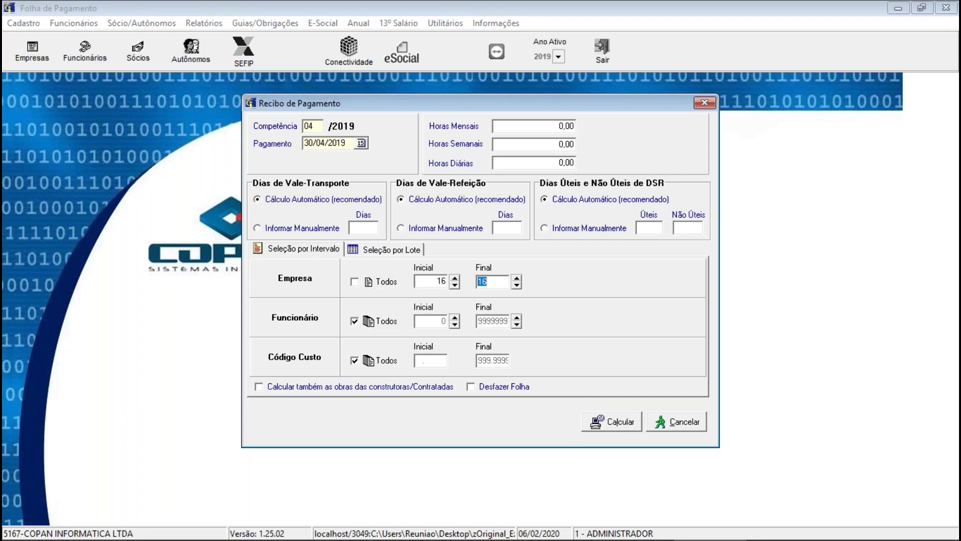
pyautogui.press('Return')
# - Calculate company 16's payroll for competence 05/2019 with payment date 31/05/2019
pyautogui.write('05')
pyautogui.click(533, 126)
pyautogui.click(350, 143)
pyautogui.write('31052019')
pyautogui.press('Return')
pyautogui.press('Return')
pyautogui.press('Return')
pyautogui.press('Return')
pyautogui.press('Return')
pyautogui.press('Return')
pyautogui.press('Return')
pyautogui.press('Return')
pyautogui.press('Return')
pyautogui.press('Return')
pyautogui.press('Return')
# - Calculate company 16's payroll for competence 06/2019 with payment date 30/06/2019
pyautogui.write('06')
pyautogui.press('Return')
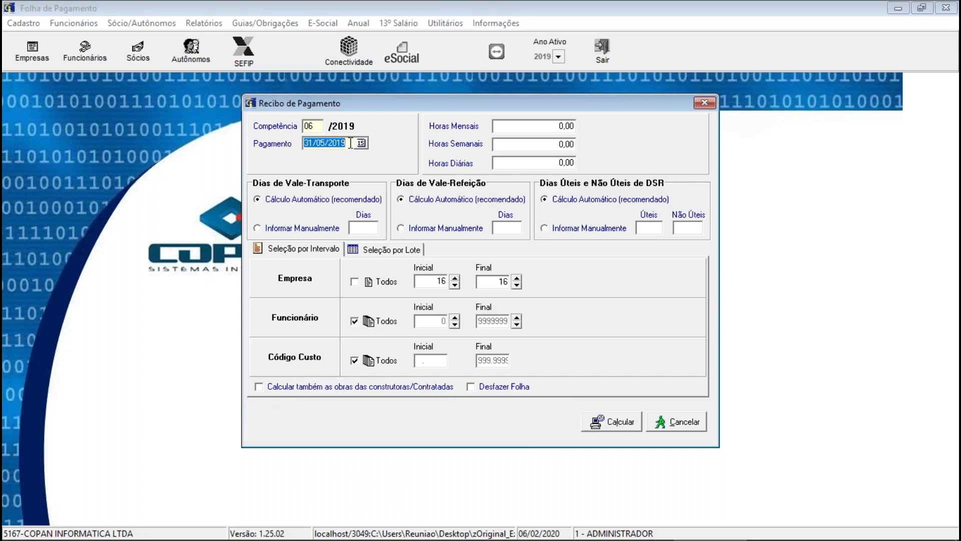
pyautogui.write('30062019')
pyautogui.press('Return')
pyautogui.press('Return')
pyautogui.press('Return')
pyautogui.press('Return')
pyautogui.press('Return')
pyautogui.press('Return')
pyautogui.press('Return')
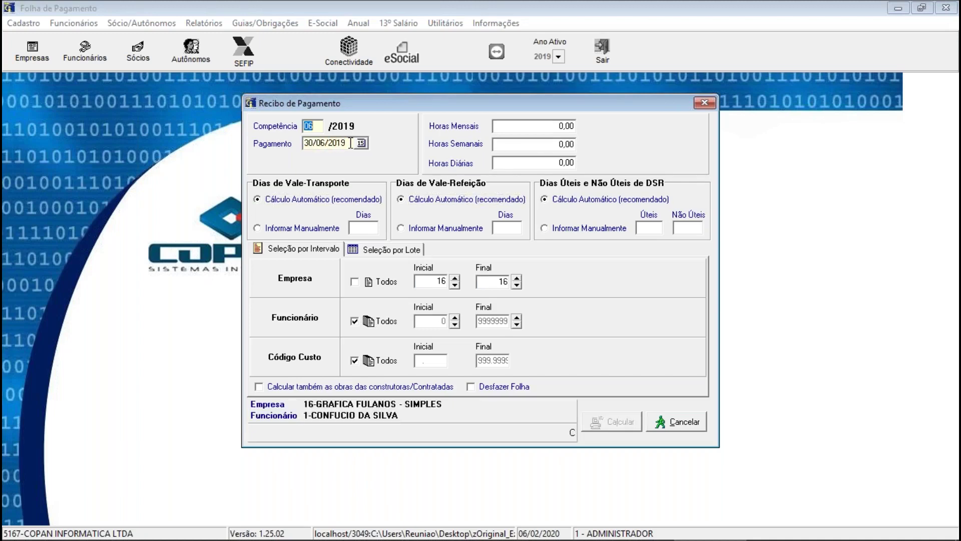
# - Calculate company 16's payroll for competence 07/2019 with payment date 31/07/2019
pyautogui.write('07')
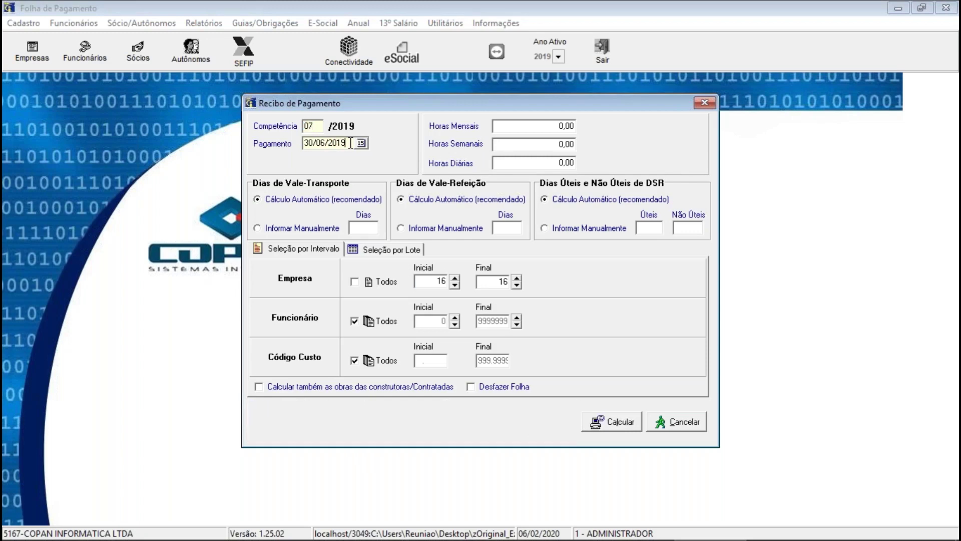
pyautogui.press('Return')
pyautogui.write('31/07/2019')
pyautogui.press('Return')
pyautogui.press('Return')
pyautogui.press('Return')
pyautogui.press('Return')
pyautogui.press('Return')
pyautogui.press('Return')
pyautogui.press('Return')
pyautogui.press('Return')
pyautogui.press('Return')
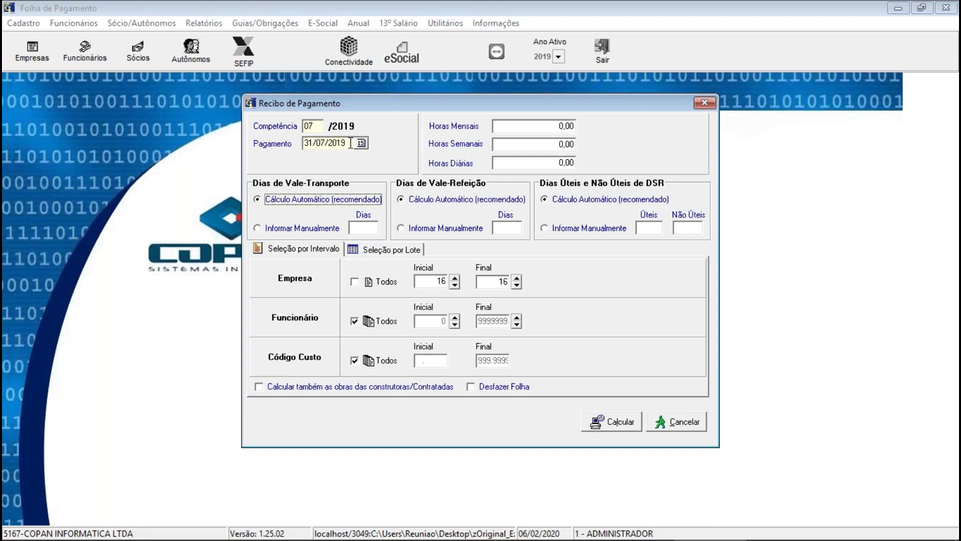
pyautogui.press('Return')
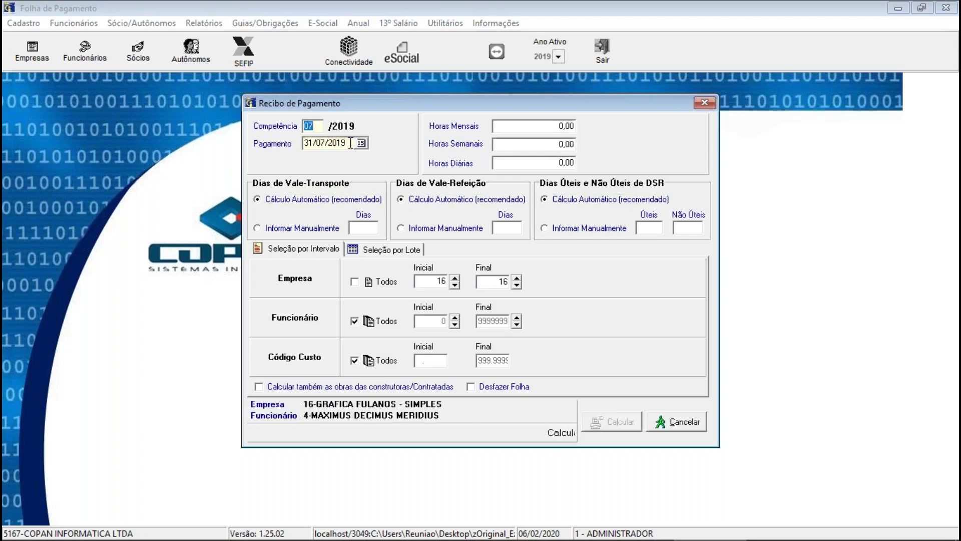
# - Calculate company 16's payroll for competence 08/2019 with payment date 31/08/2019
pyautogui.write('08')
pyautogui.press('Return')
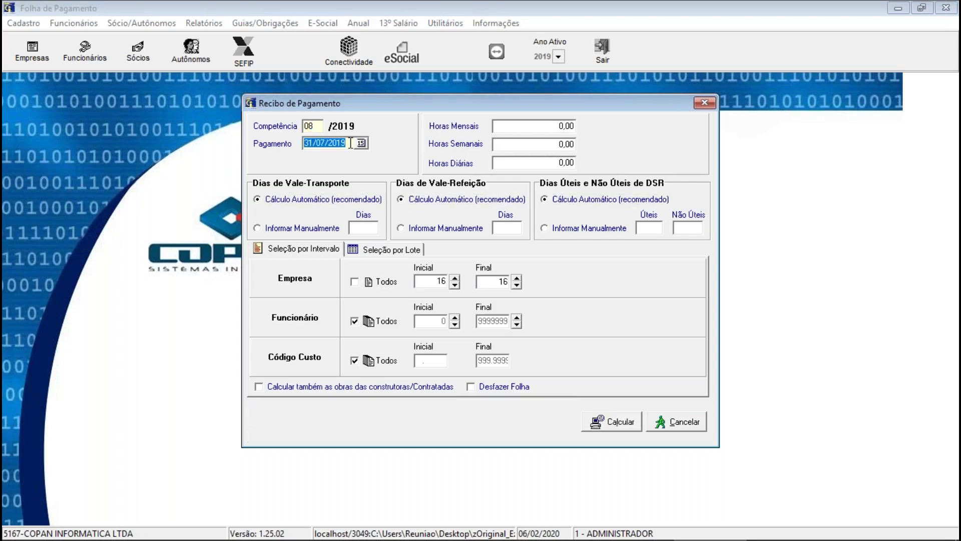
pyautogui.write('31/08/2019')
pyautogui.press('Return')
pyautogui.press('Return')
pyautogui.press('Return')
pyautogui.press('Return')
pyautogui.press('Return')
pyautogui.press('Return')
pyautogui.press('Return')
pyautogui.press('Return')
pyautogui.press('Return')
pyautogui.press('Return')
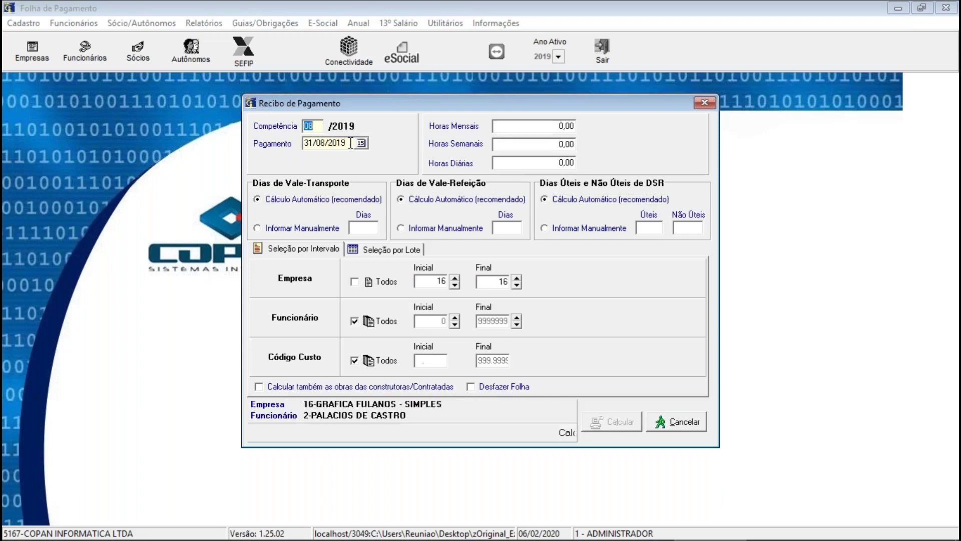
# - Calculate company 16's payroll for competence 09/2019 with payment date 30/09/2019
pyautogui.write('09')
pyautogui.press('Return')
pyautogui.press('Return')
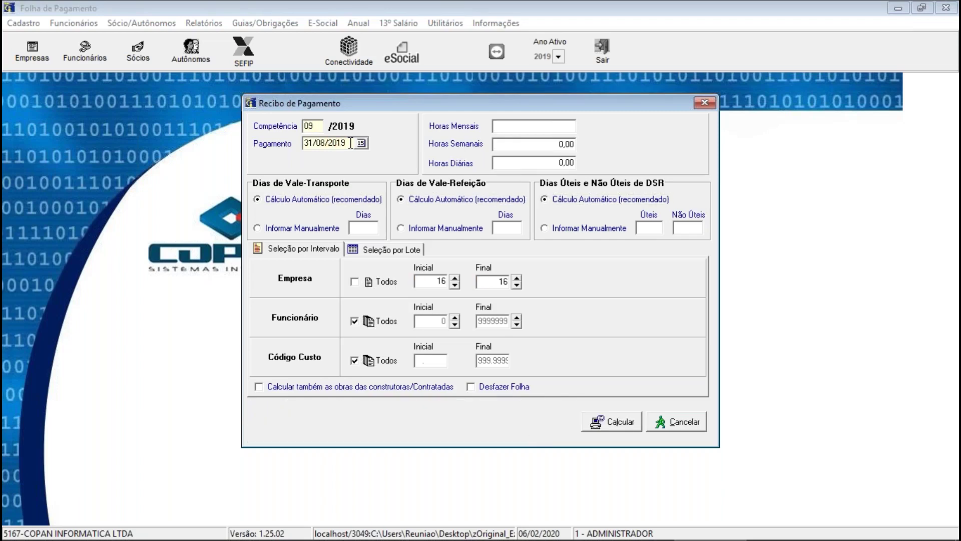
pyautogui.press('Return')
pyautogui.click(349, 142)
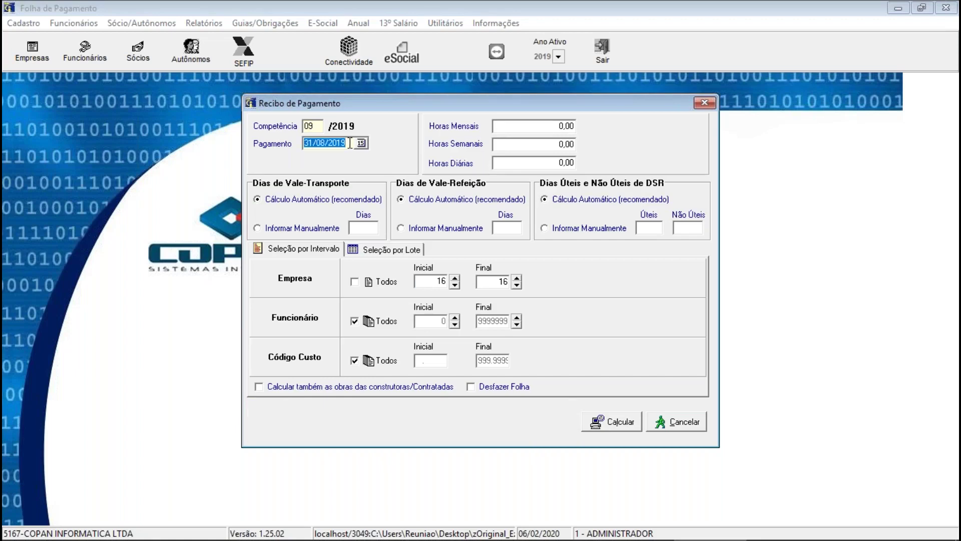
pyautogui.write('30/09/2019')
pyautogui.press('Return')
pyautogui.press('Return')
pyautogui.press('Return')
pyautogui.press('Return')
pyautogui.press('Return')
pyautogui.press('Return')
pyautogui.press('Return')
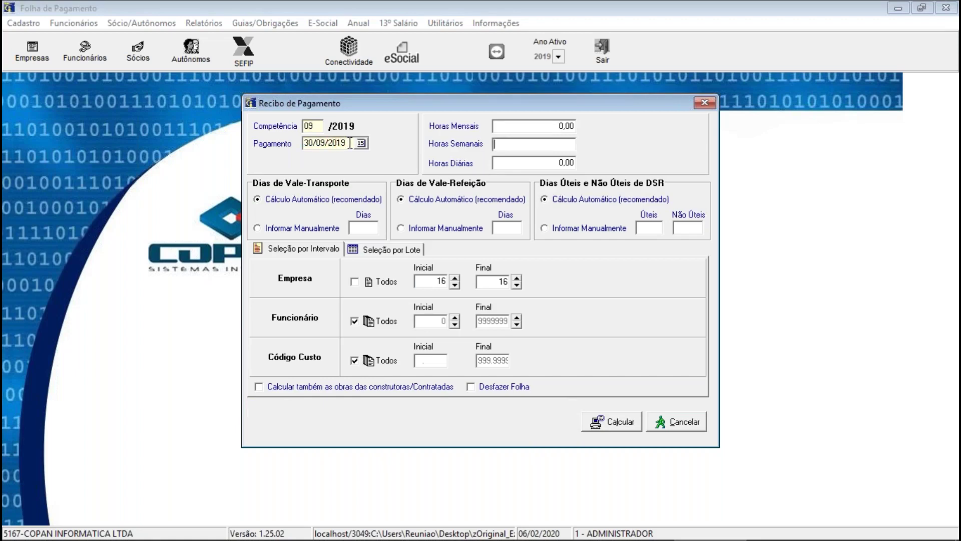
pyautogui.press('Return')
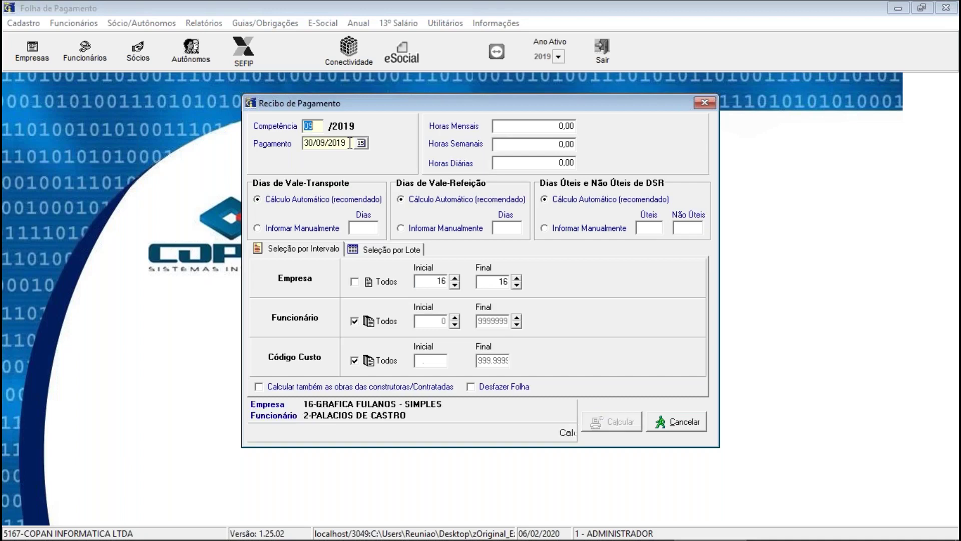
# - Calculate company 16's payroll for competence 10/2019 with payment date 31/10/2019
pyautogui.click(318, 128)
pyautogui.write('10')
pyautogui.press('Return')
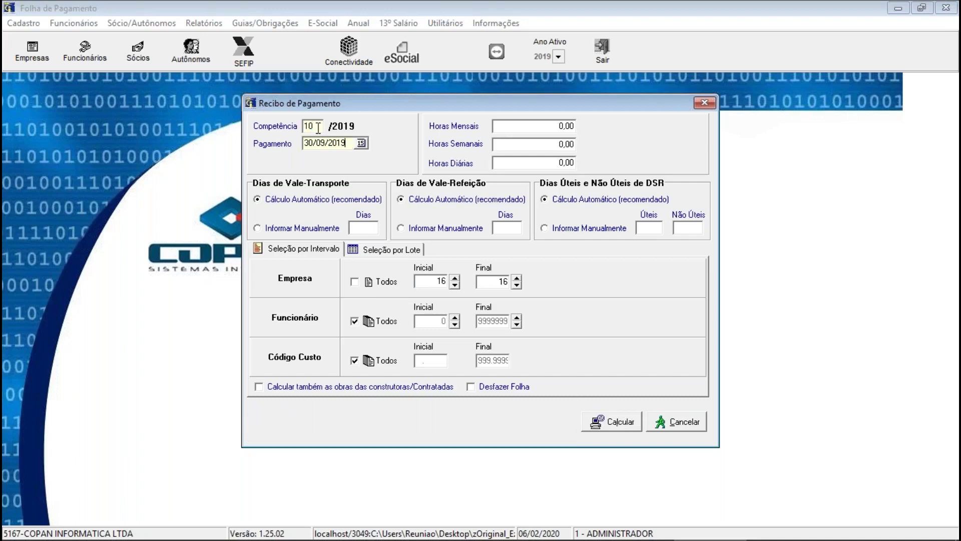
pyautogui.hotkey('shift', 'Home')
pyautogui.write('31102019')
pyautogui.press('Return')
pyautogui.press('Return')
pyautogui.press('Return')
pyautogui.press('Return')
pyautogui.press('Return')
pyautogui.press('Return')
pyautogui.press('Return')
pyautogui.press('Return')
pyautogui.press('Return')
pyautogui.press('Return')
pyautogui.press('Return')
pyautogui.press('Return')
pyautogui.press('Return')
# - Set the competence to 11/2019 and try to calculate company 16's payroll with payment date 31/10/2019
pyautogui.write('11')
pyautogui.press('Return')
pyautogui.press('Return')
pyautogui.press('Return')
pyautogui.press('Return')
pyautogui.press('Return')
pyautogui.press('Return')
pyautogui.press('Return')
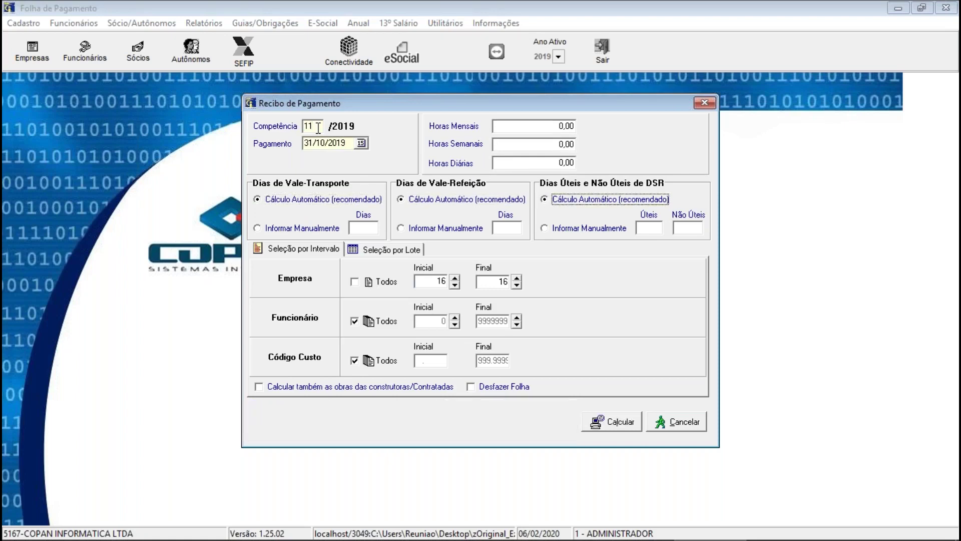
pyautogui.press('Return')
pyautogui.press('Return')
pyautogui.press('Return')
pyautogui.press('Return')
pyautogui.press('Return')
pyautogui.press('Return')
pyautogui.press('Return')
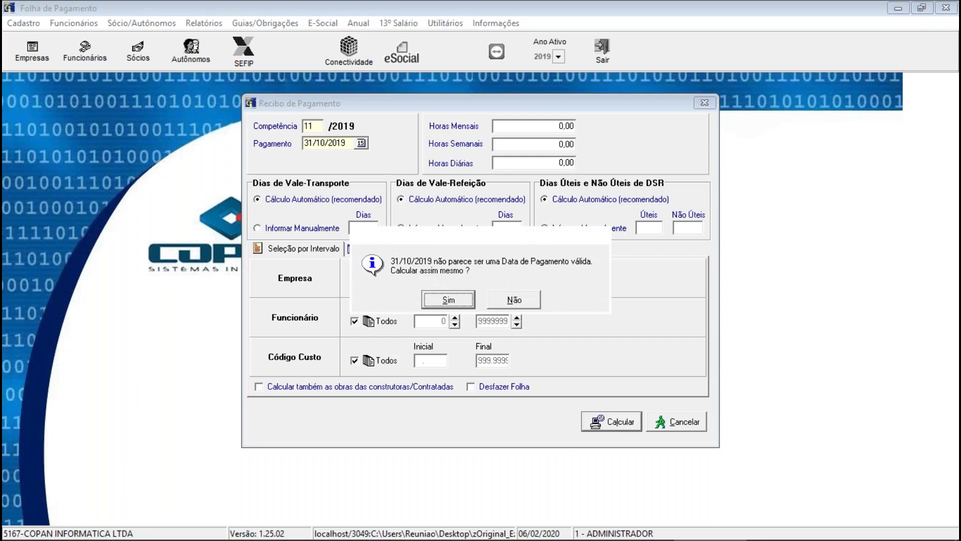
pyautogui.click(513, 302)
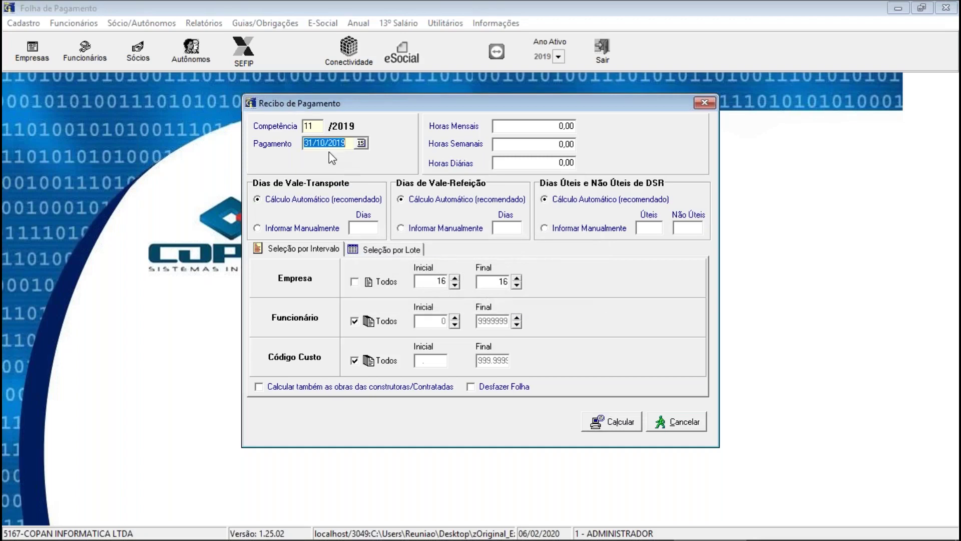
# - Set the payment date to 30/11/2019 and calculate company 16's November payroll
pyautogui.press('Tab')
pyautogui.press('Tab')
pyautogui.press('Tab')
pyautogui.press('Tab')
pyautogui.press('Tab')
pyautogui.press('Tab')
pyautogui.press('Tab')
pyautogui.press('Tab')
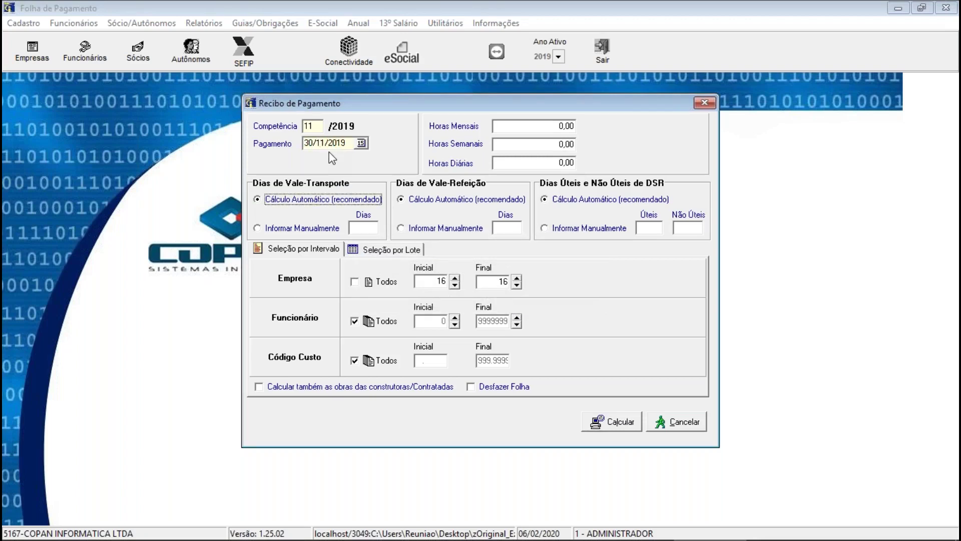
pyautogui.press('Return')
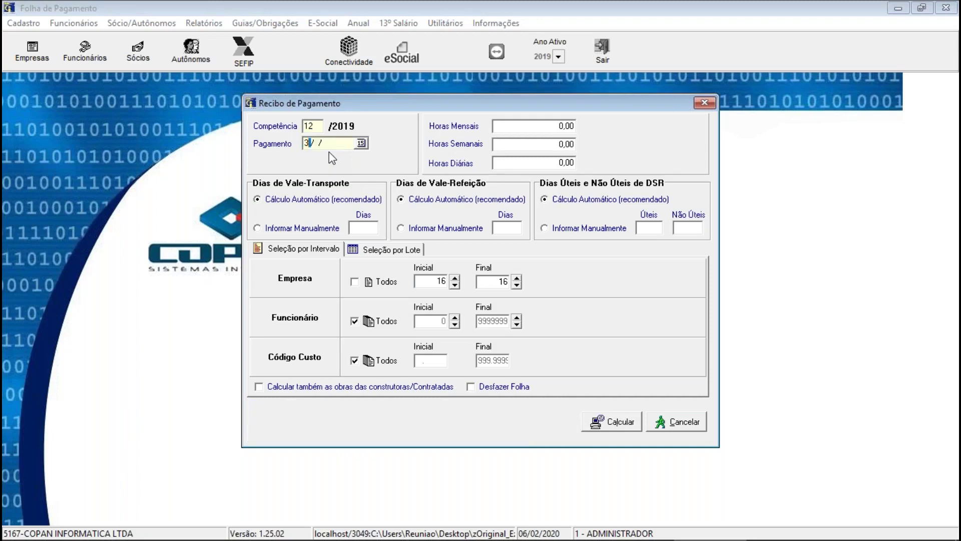
# - Calculate company 16's payroll for competence 12/2019 with payment date 31/12/2019
pyautogui.press('Tab')
pyautogui.press('Tab')
pyautogui.press('Tab')
pyautogui.press('Tab')
pyautogui.press('Tab')
pyautogui.press('Tab')
pyautogui.press('Tab')
pyautogui.press('Tab')
pyautogui.press('Tab')
pyautogui.press('Tab')
pyautogui.press('Tab')
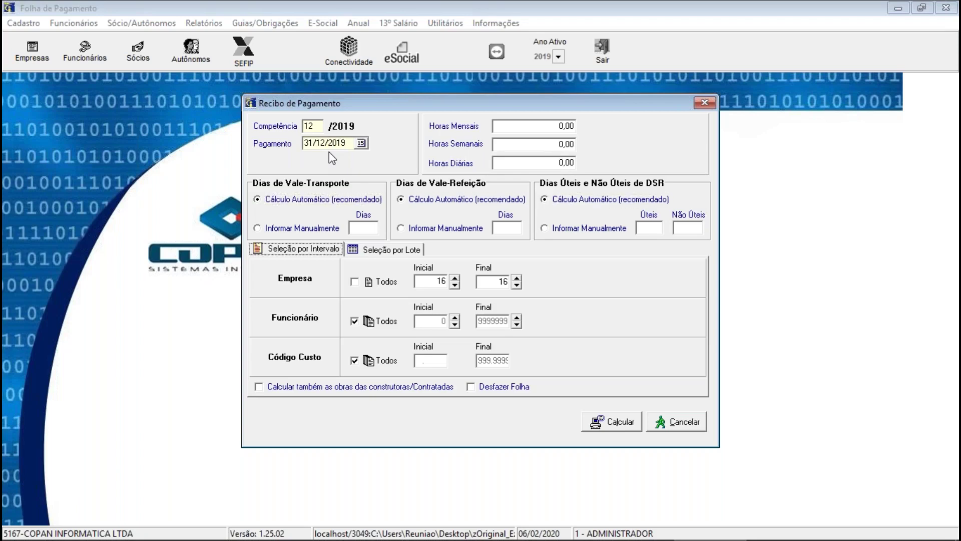
pyautogui.press('Return')
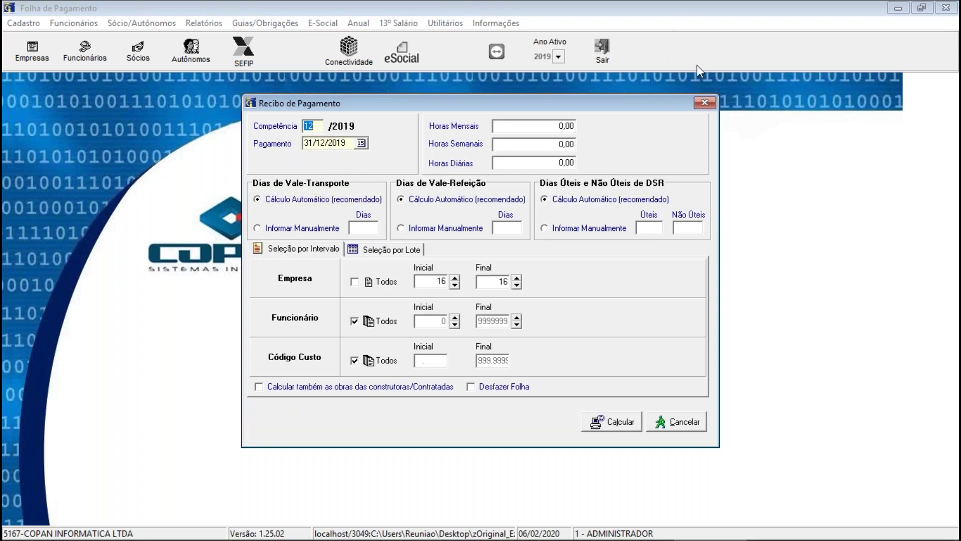
# - Close the payment receipt calculation and start the employees' payroll sheet report for competence 01/2019
pyautogui.click(704, 102)
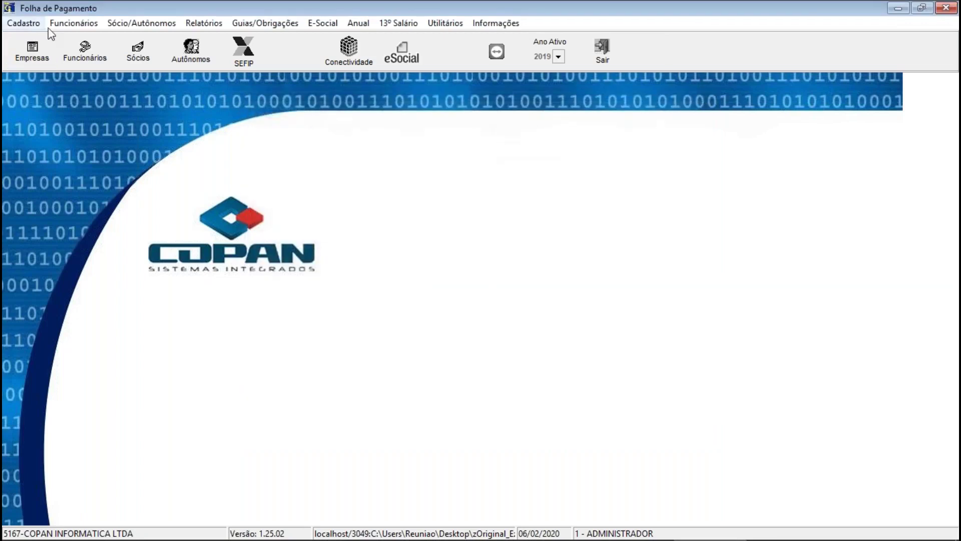
pyautogui.click(61, 24)
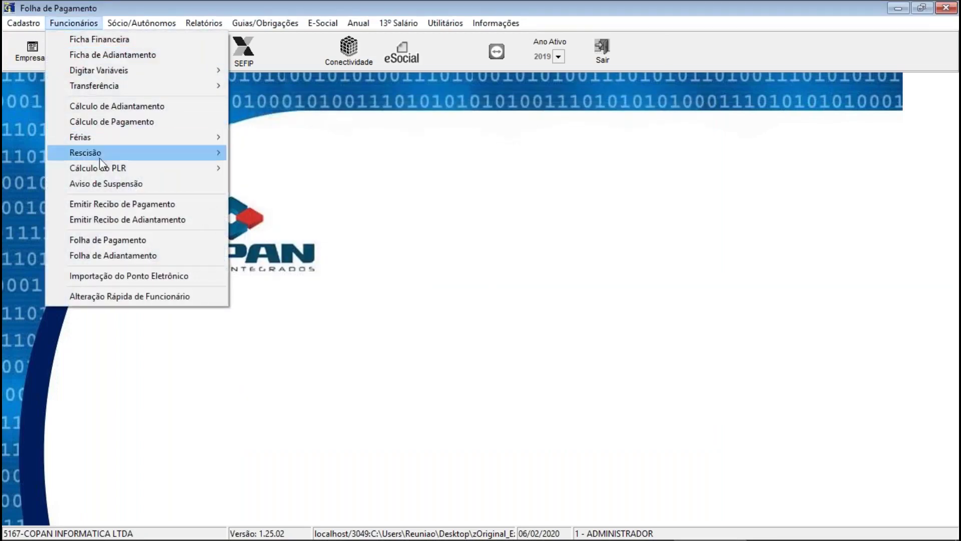
pyautogui.click(108, 240)
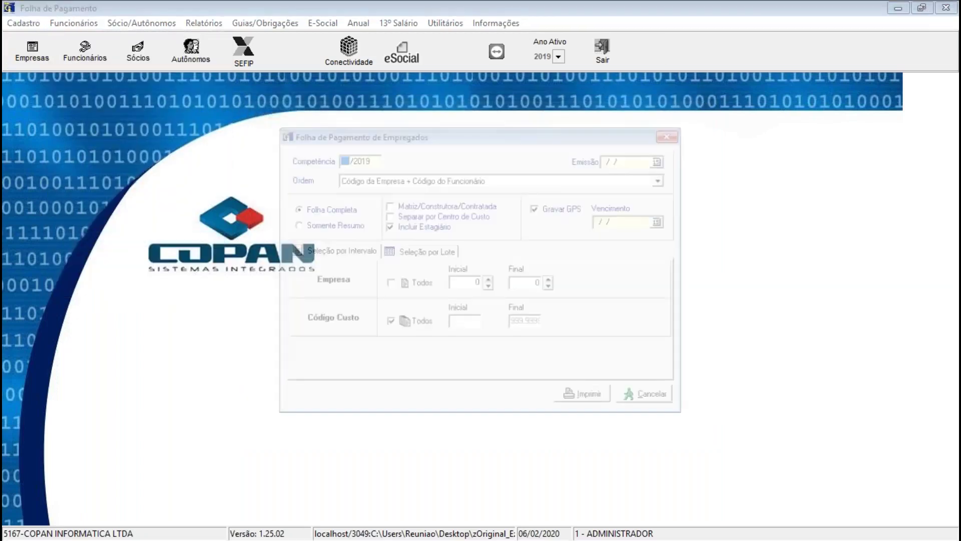
pyautogui.write('1')
pyautogui.press('Tab')
pyautogui.press('Tab')
pyautogui.press('Tab')
pyautogui.press('Tab')
pyautogui.press('Tab')
pyautogui.press('Tab')
pyautogui.press('Tab')
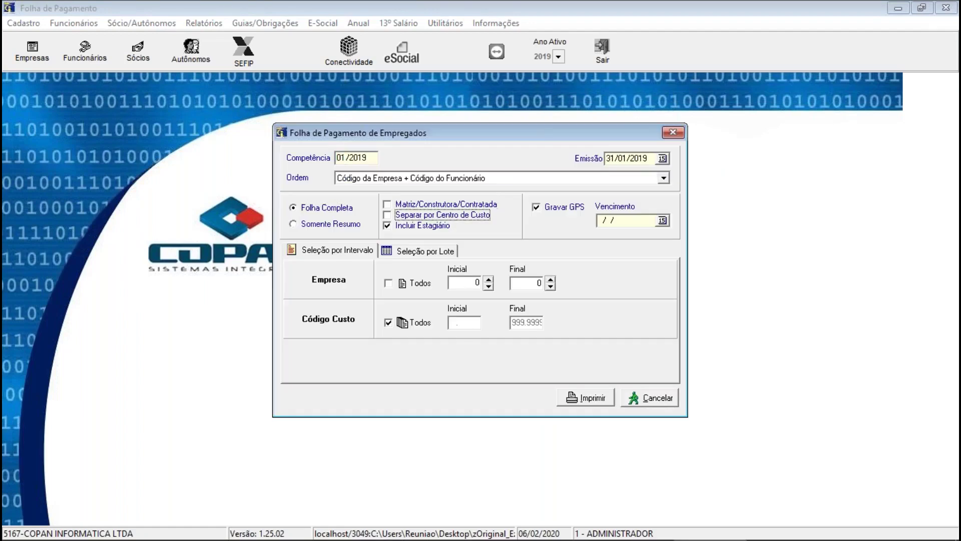
pyautogui.press('Tab')
pyautogui.press('Tab')
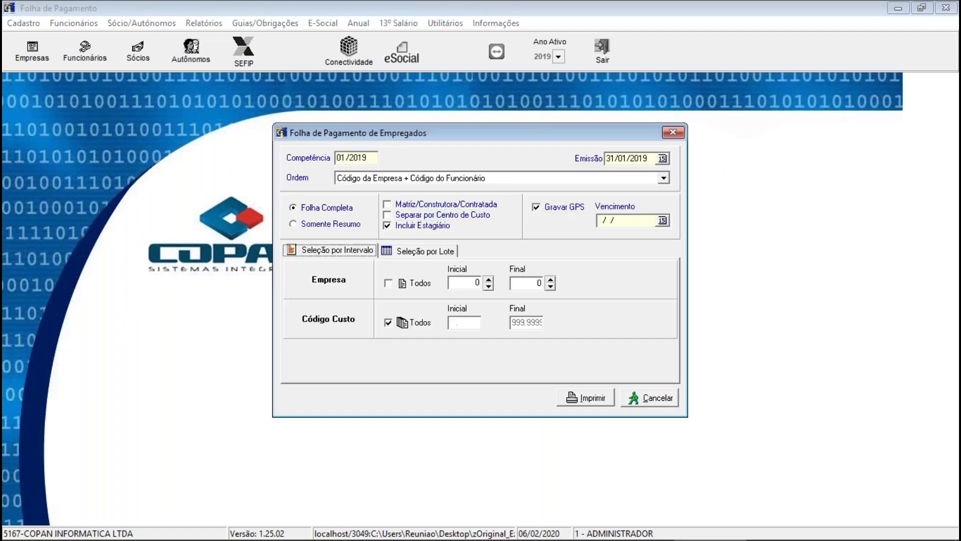
# - Set the GPS due date to 20/02/2019, limit the report to company 16 and generate the January payroll sheet
pyautogui.hotkey('shift', 'Tab')
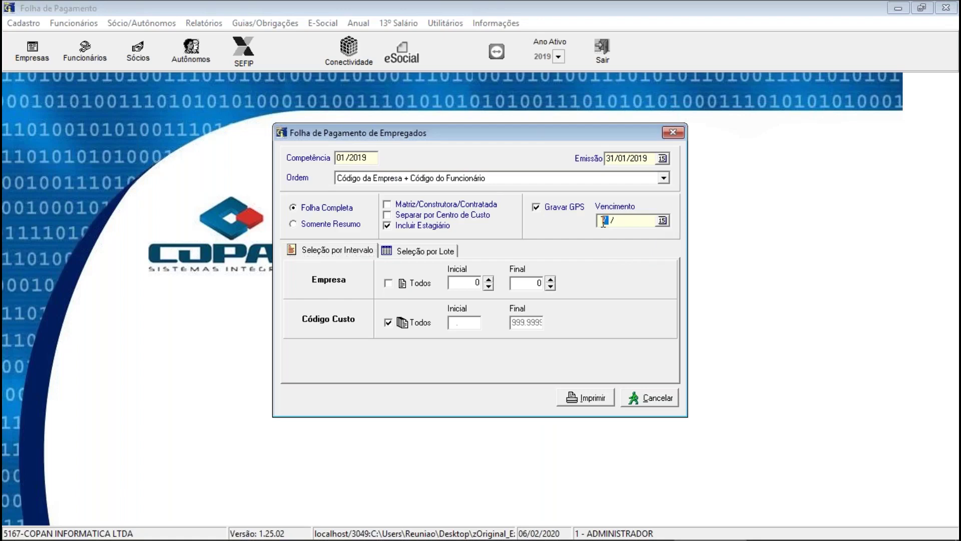
pyautogui.write('20/02/2019')
pyautogui.press('Tab')
pyautogui.press('Tab')
pyautogui.press('Tab')
pyautogui.write('16')
pyautogui.press('Tab')
pyautogui.write('16')
pyautogui.press('Tab')
pyautogui.press('Tab')
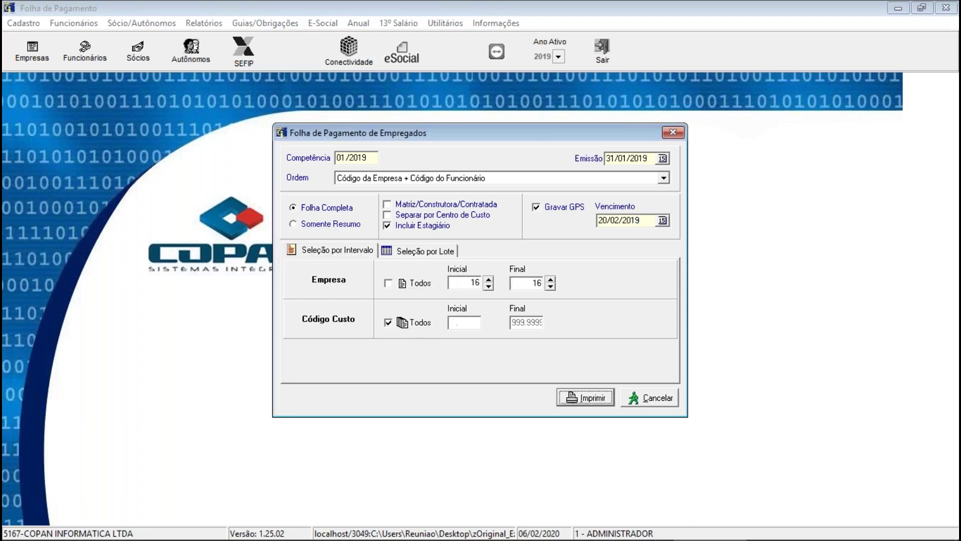
pyautogui.press('Return')
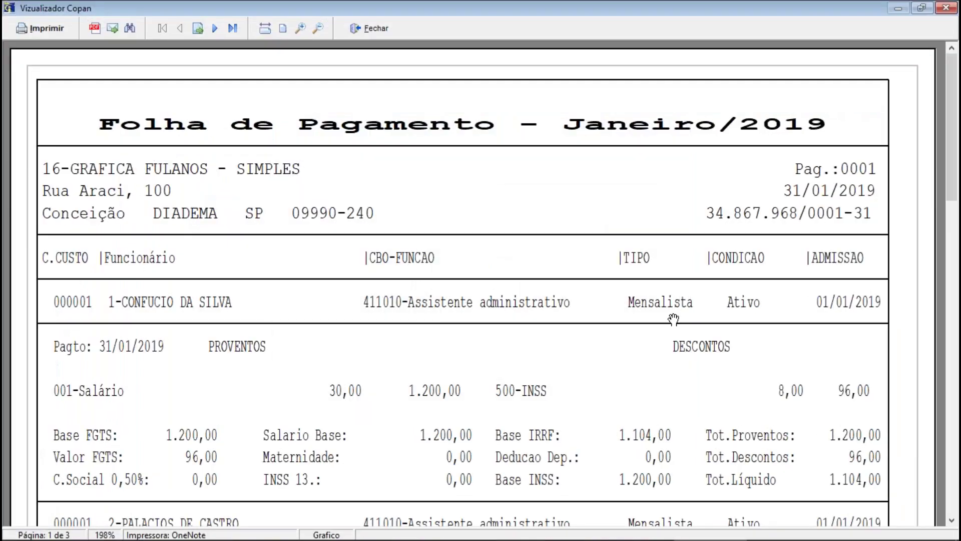
# - Examine the January payroll sheet's employee entries and its payroll, GPS, tax and rate summaries on the last page
pyautogui.scroll(-15, 673, 319)
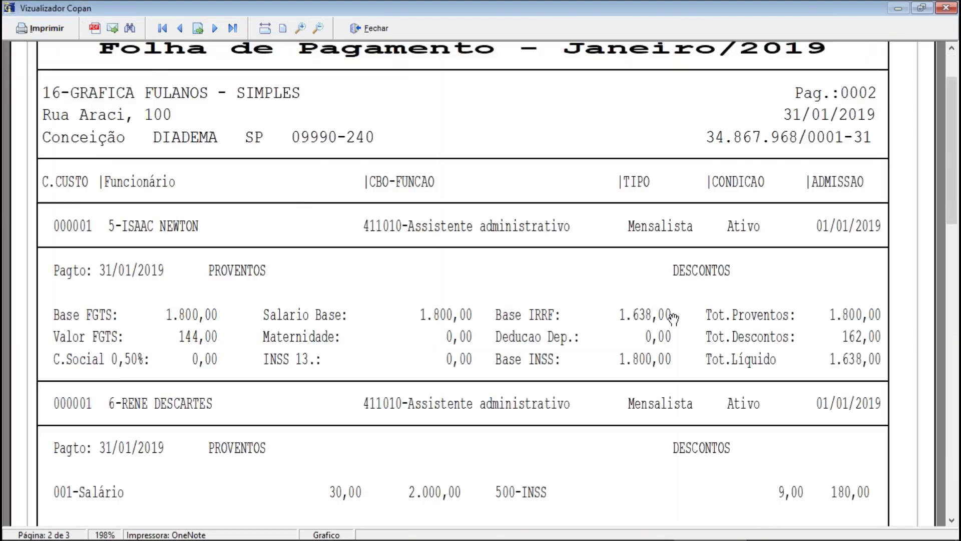
pyautogui.scroll(-10, 674, 319)
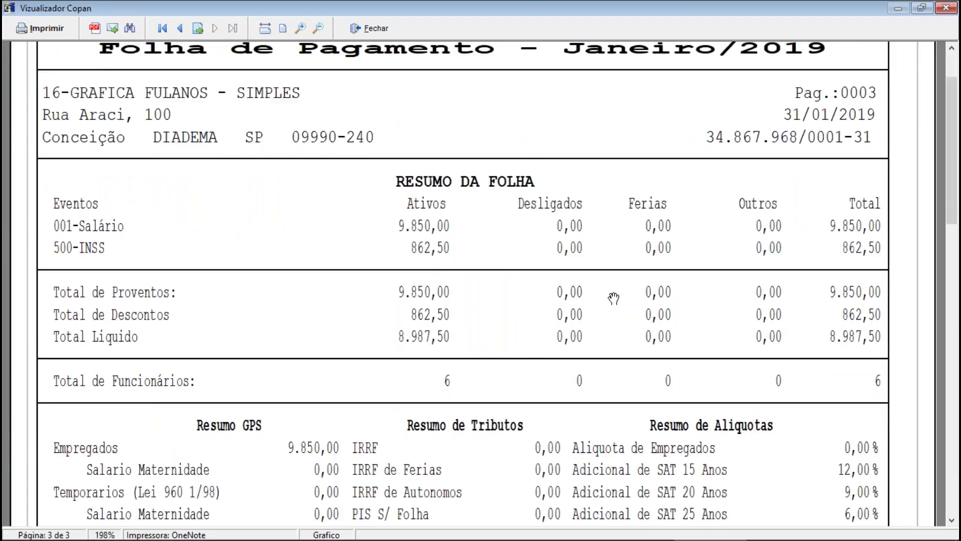
pyautogui.scroll(-10, 614, 298)
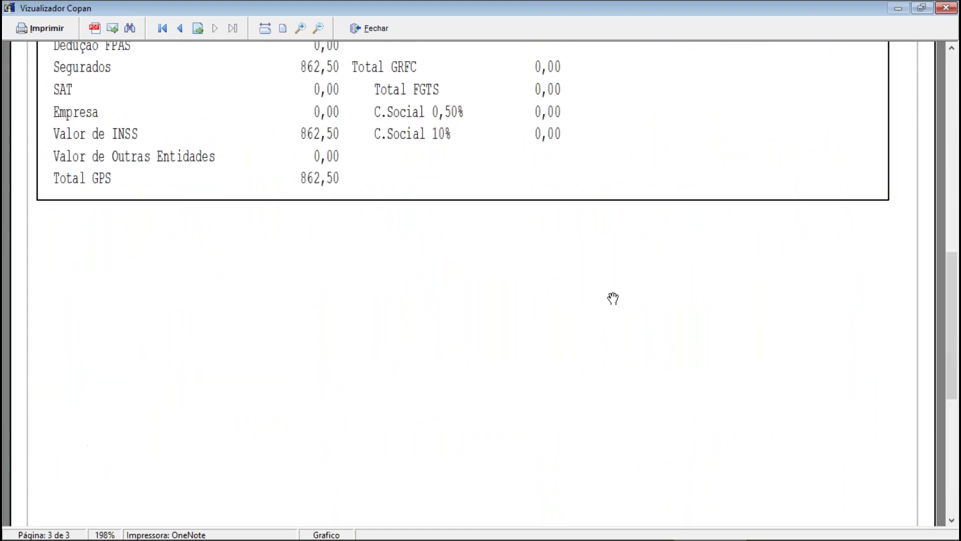
pyautogui.scroll(8, 613, 298)
pyautogui.scroll(1, 627, 293)
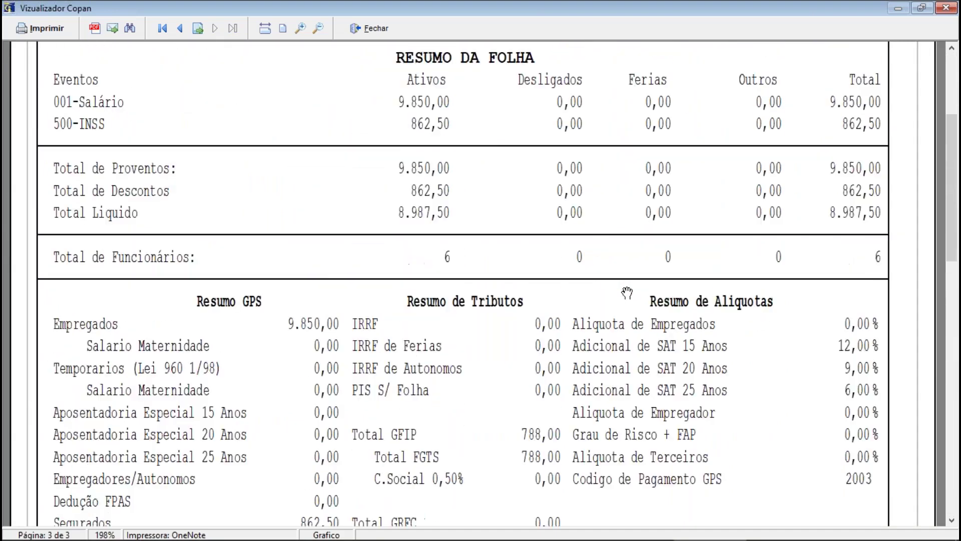
# - Review the January 2019 payroll summary report, then close the report and the payroll print dialog
pyautogui.scroll(4, 625, 292)
pyautogui.scroll(-4, 614, 254)
pyautogui.scroll(-3, 488, 381)
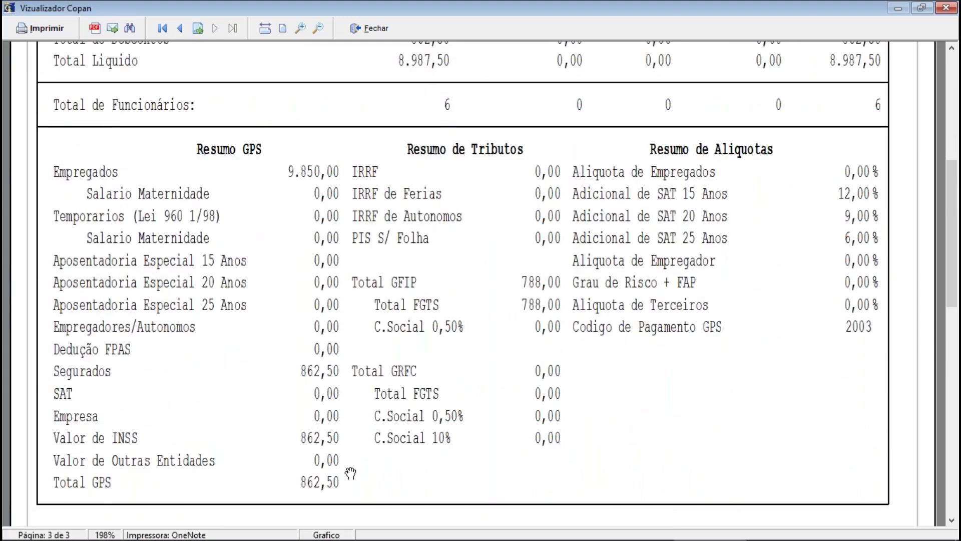
pyautogui.scroll(6, 351, 423)
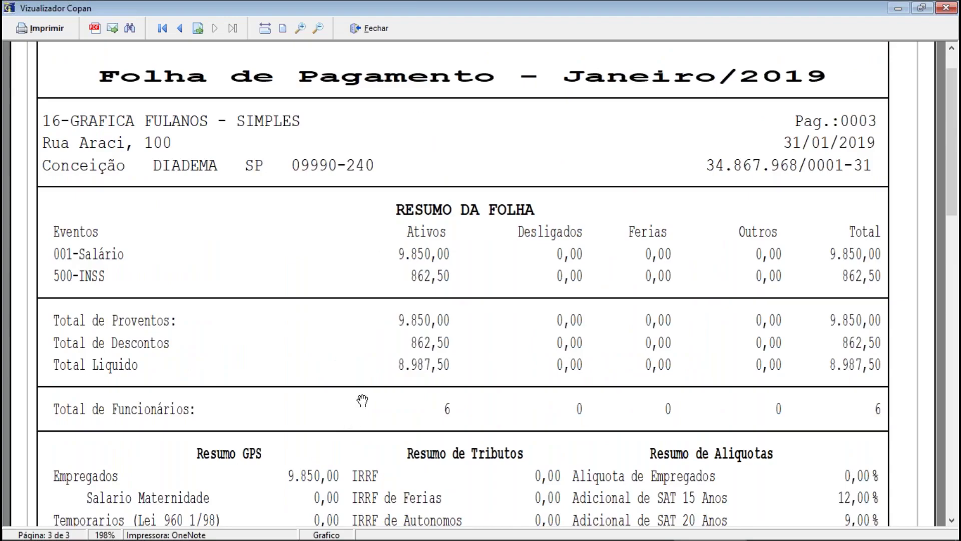
pyautogui.click(376, 28)
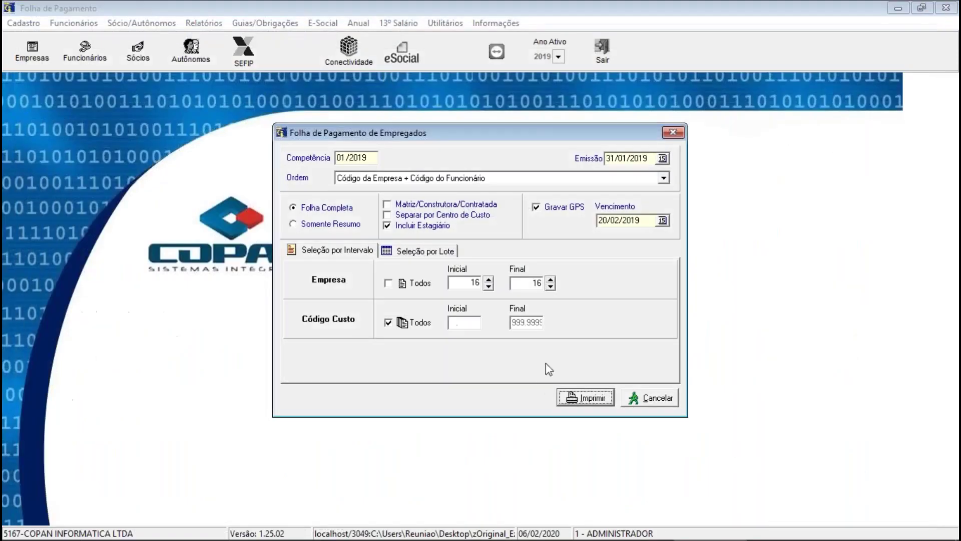
pyautogui.click(673, 133)
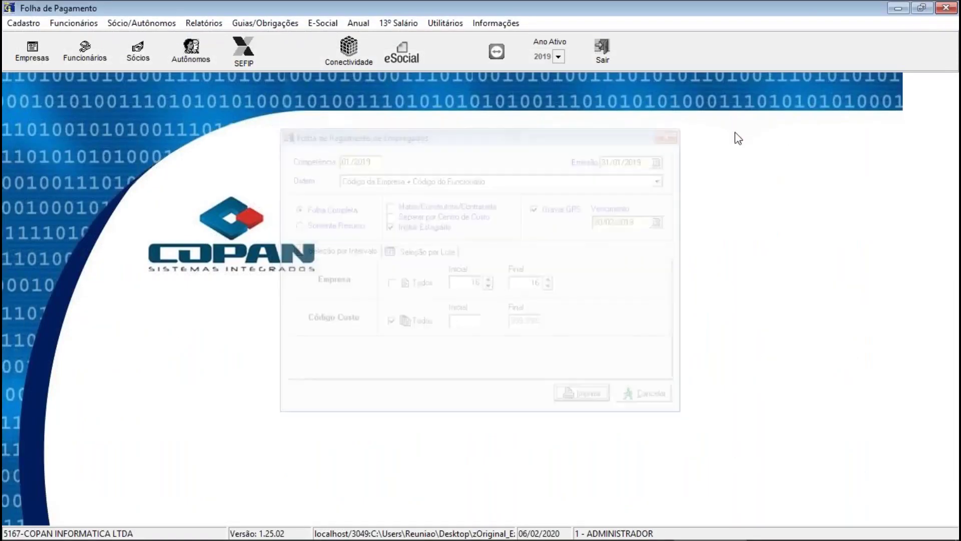
# - Set the active year to 2020
pyautogui.click(558, 57)
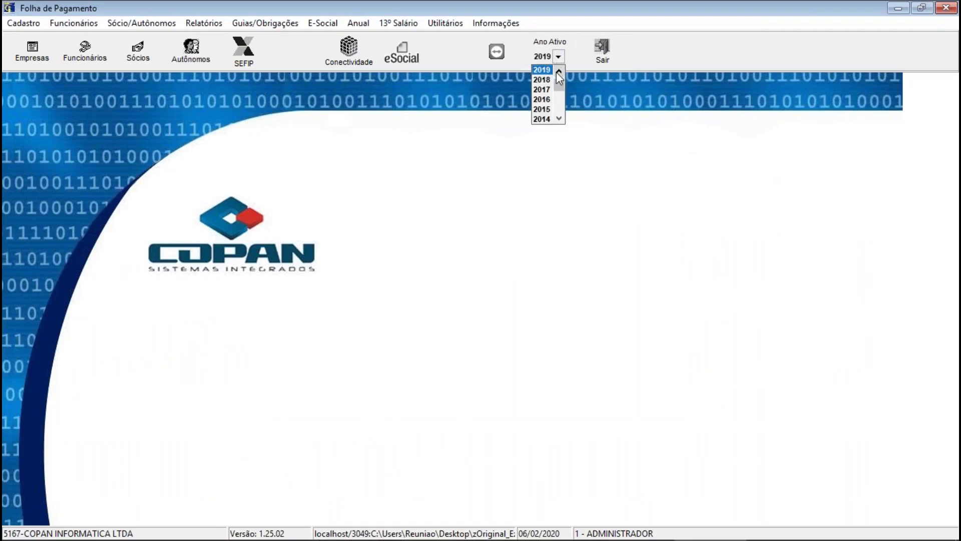
pyautogui.click(558, 73)
pyautogui.click(545, 70)
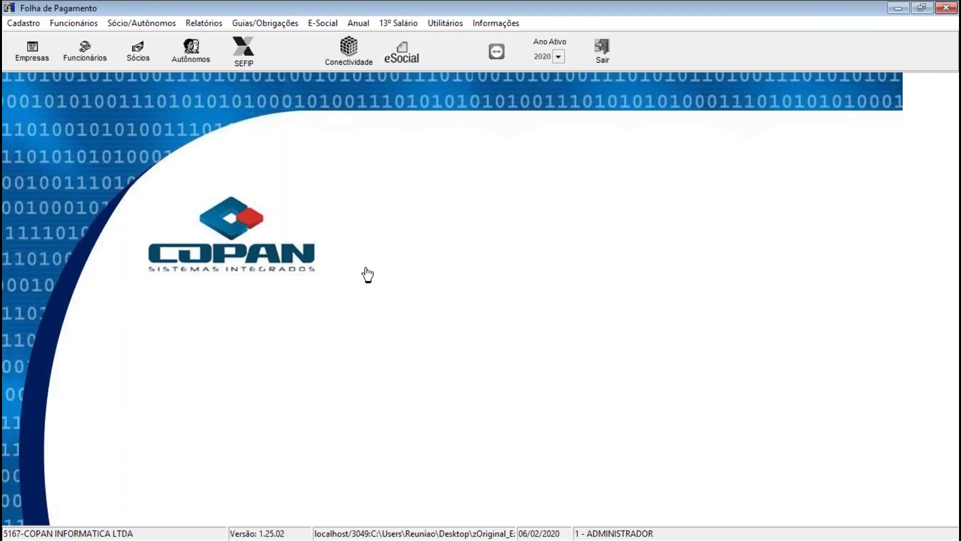
# - Look up the vacation acquisition periods of employee 1 in company 16, then close the employee record
pyautogui.click(85, 50)
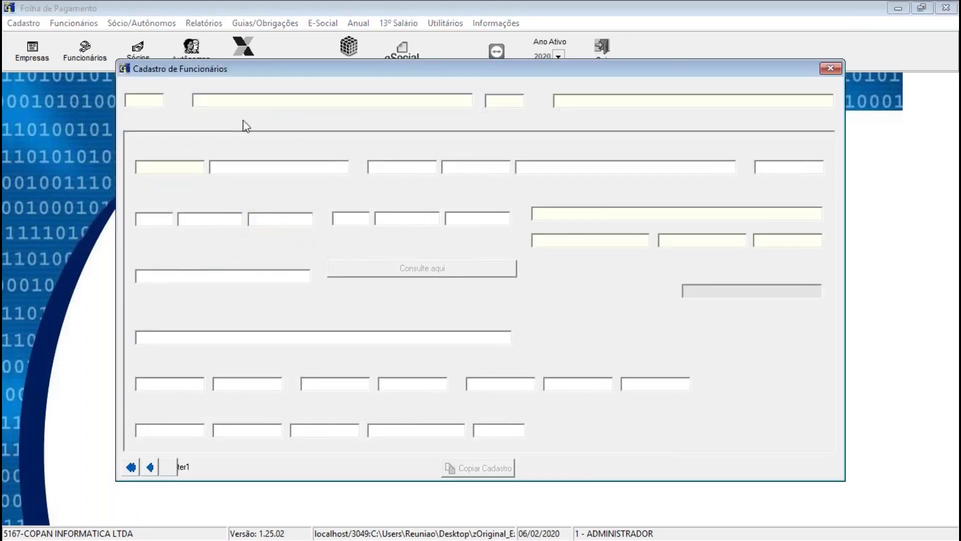
pyautogui.write('16')
pyautogui.press('Return')
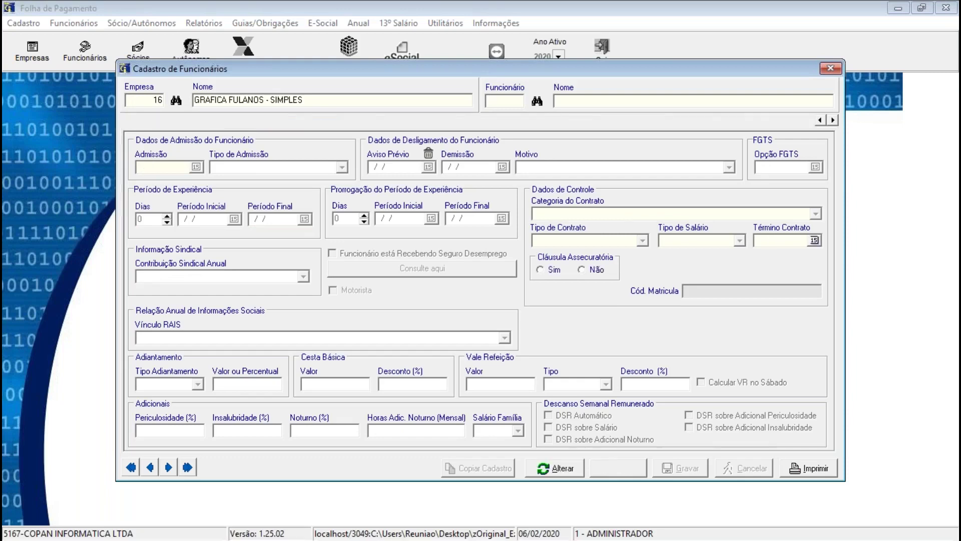
pyautogui.write('1')
pyautogui.press('Return')
pyautogui.click(642, 121)
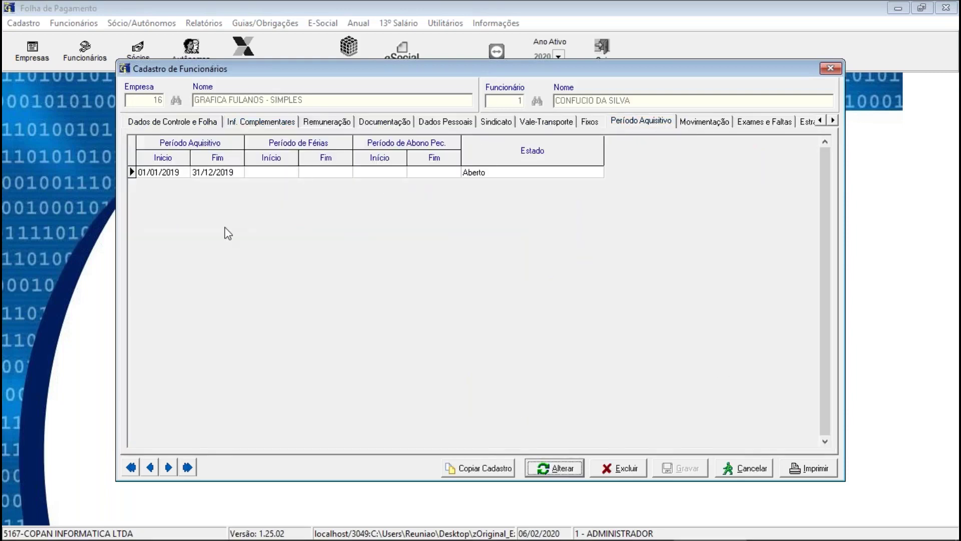
pyautogui.click(738, 473)
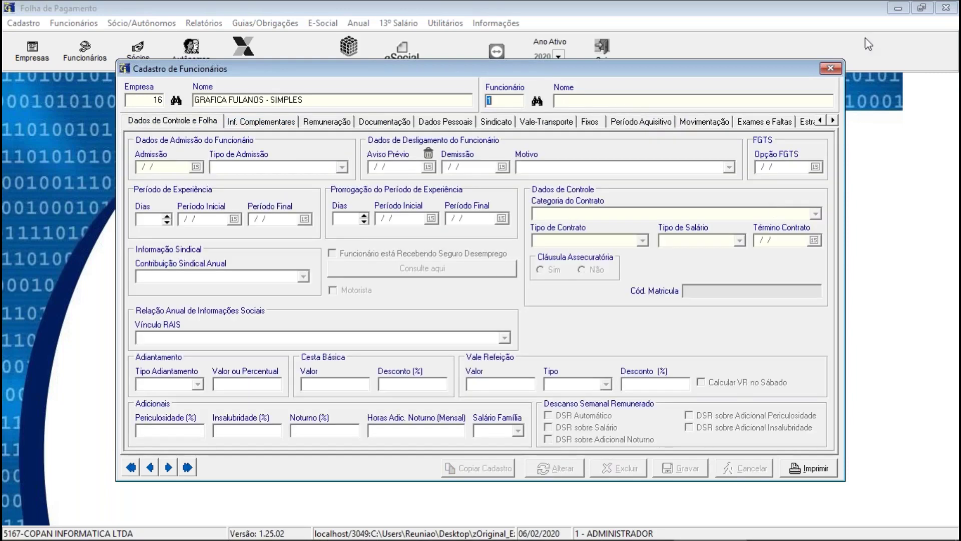
pyautogui.click(830, 68)
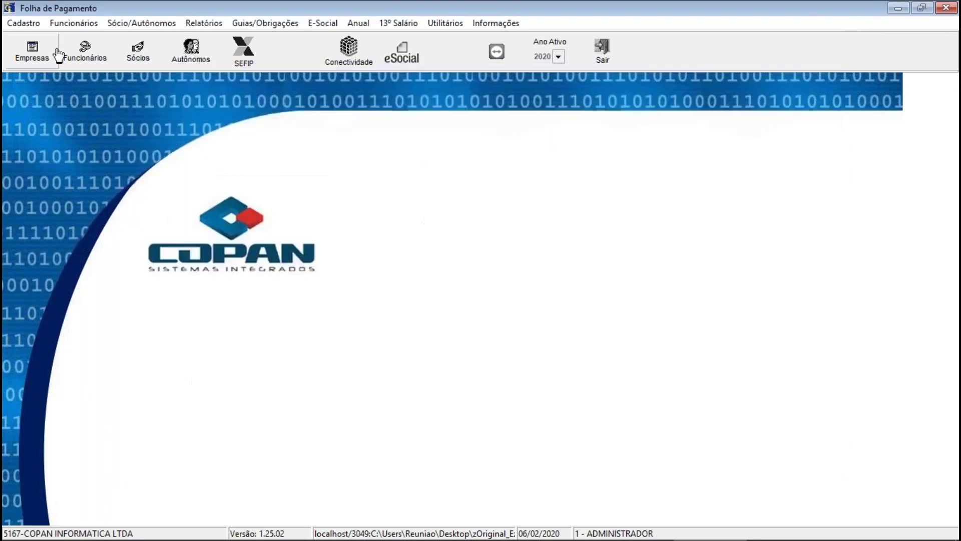
# - Set up a vacation calculation for employee 1 of company 16, competência 01/2020, sequence 1, with 30 days from 01/01/2020 to 30/01/2020
pyautogui.click(66, 25)
pyautogui.moveTo(124, 144)
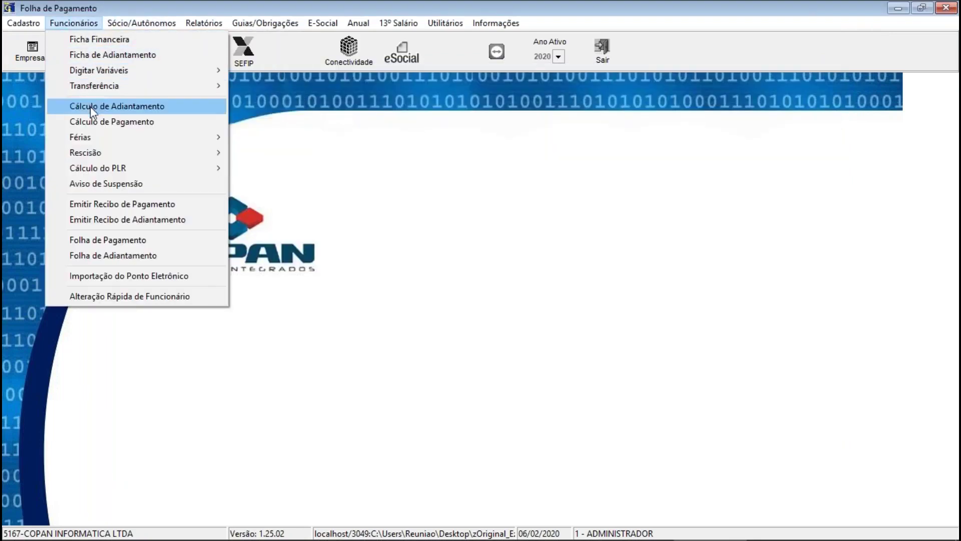
pyautogui.moveTo(98, 137)
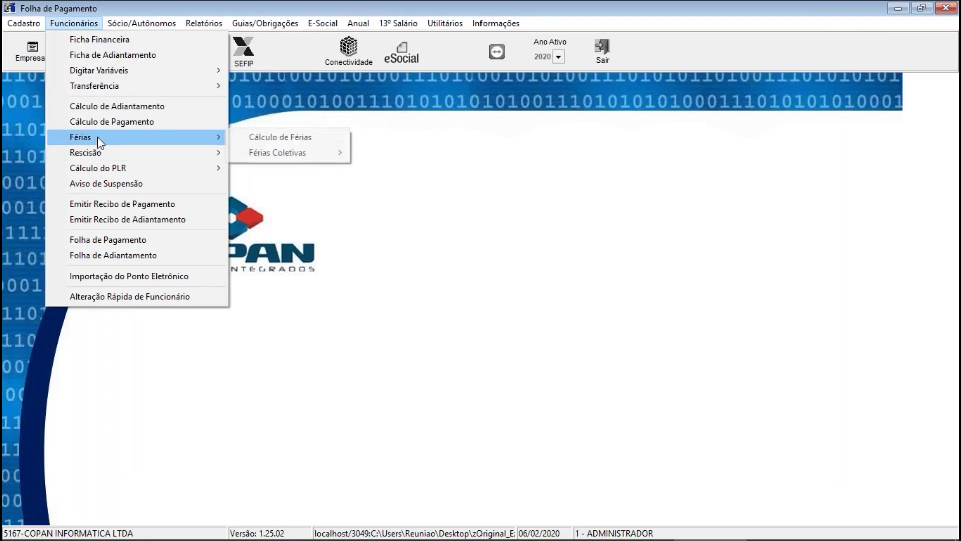
pyautogui.click(270, 137)
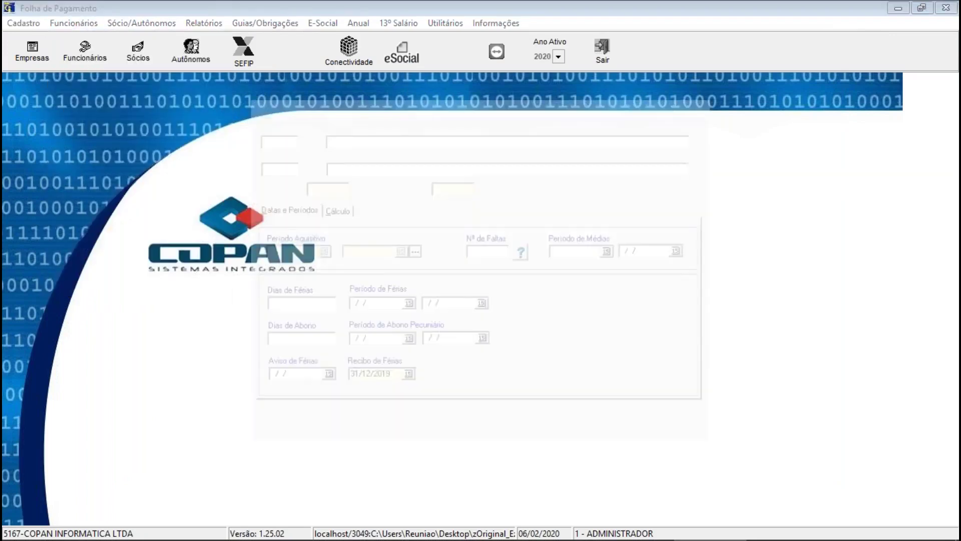
pyautogui.write('16')
pyautogui.press('Return')
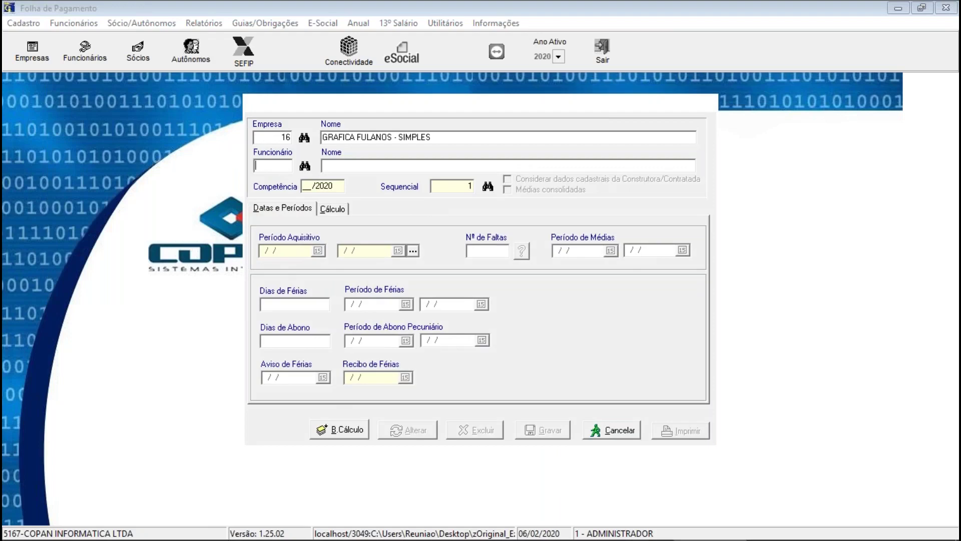
pyautogui.press('Return')
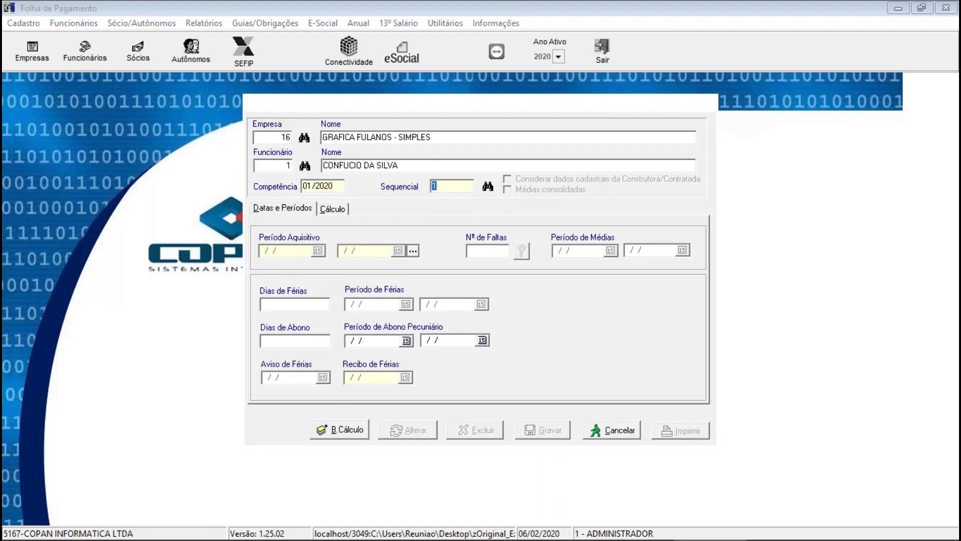
pyautogui.press('Return')
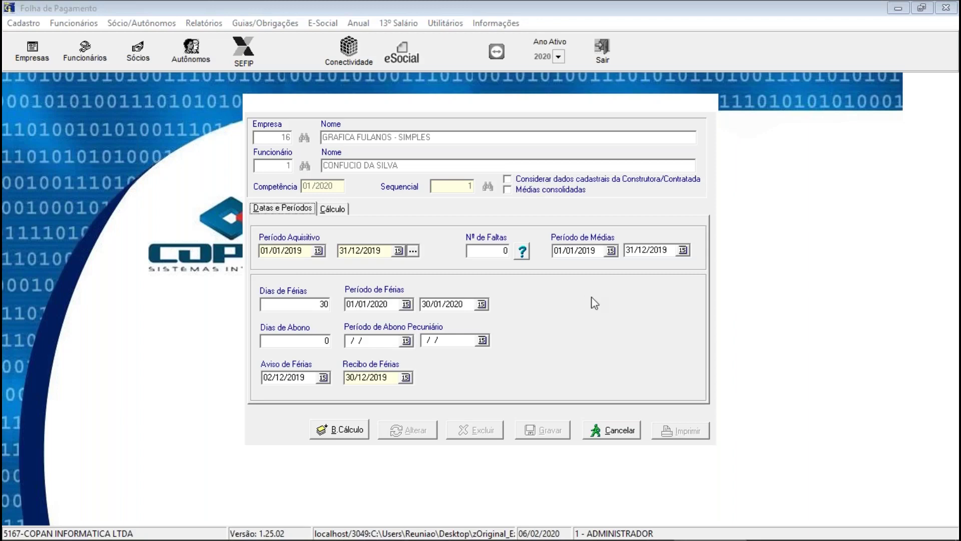
# - Calculate and save the employee's vacation, skip printing the vacation reports and close the calculation
pyautogui.click(334, 210)
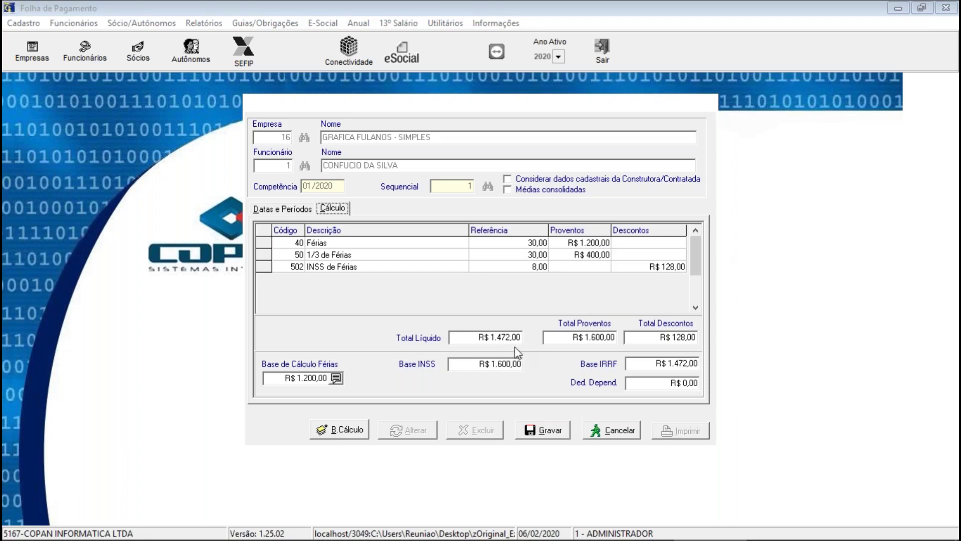
pyautogui.click(537, 430)
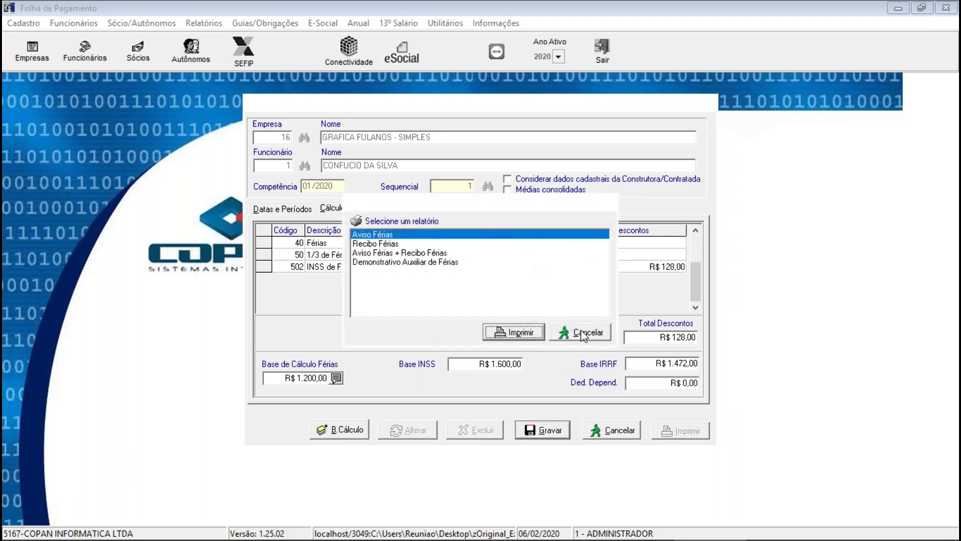
pyautogui.click(583, 332)
pyautogui.press('Escape')
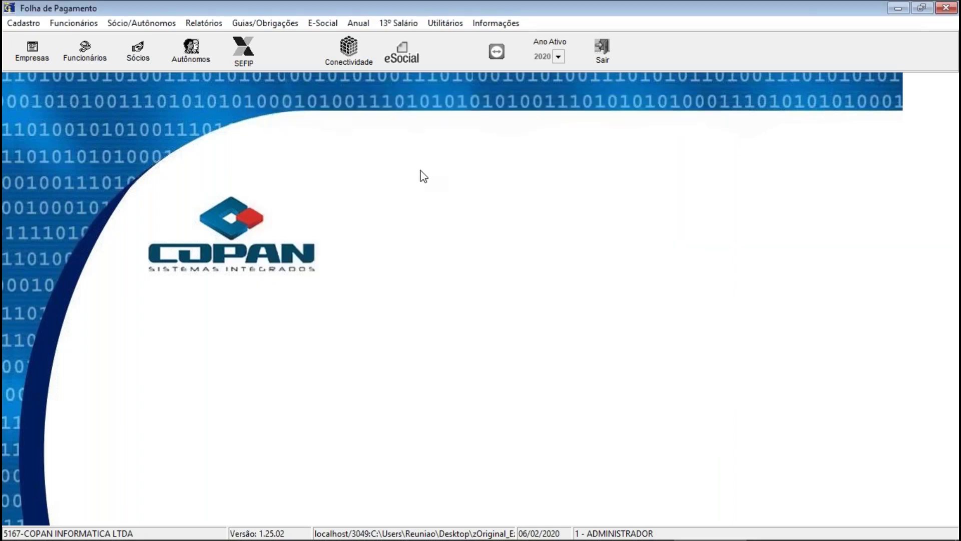
# - Check the Ficha Financeira of employee 1 in company 16 for a 01/2020 payment receipt and close it
pyautogui.click(93, 25)
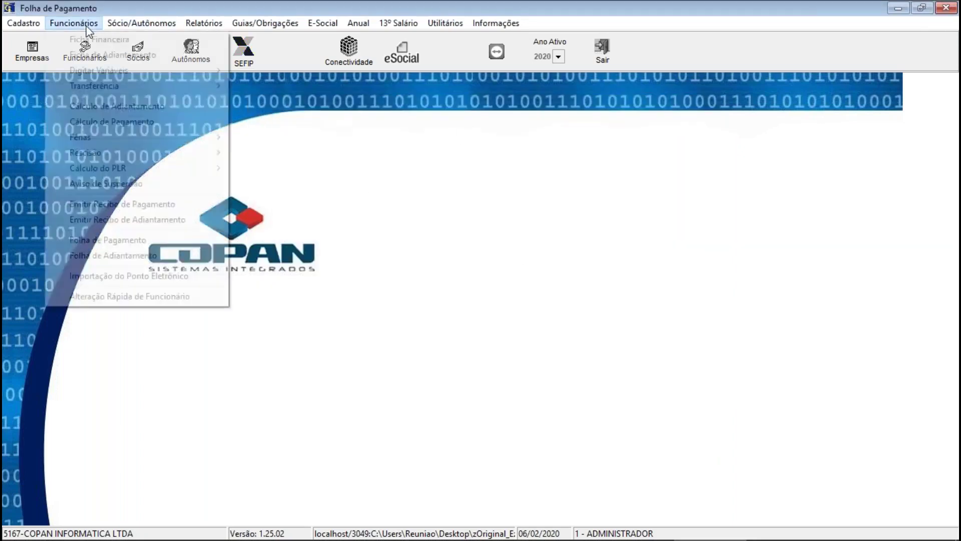
pyautogui.click(104, 39)
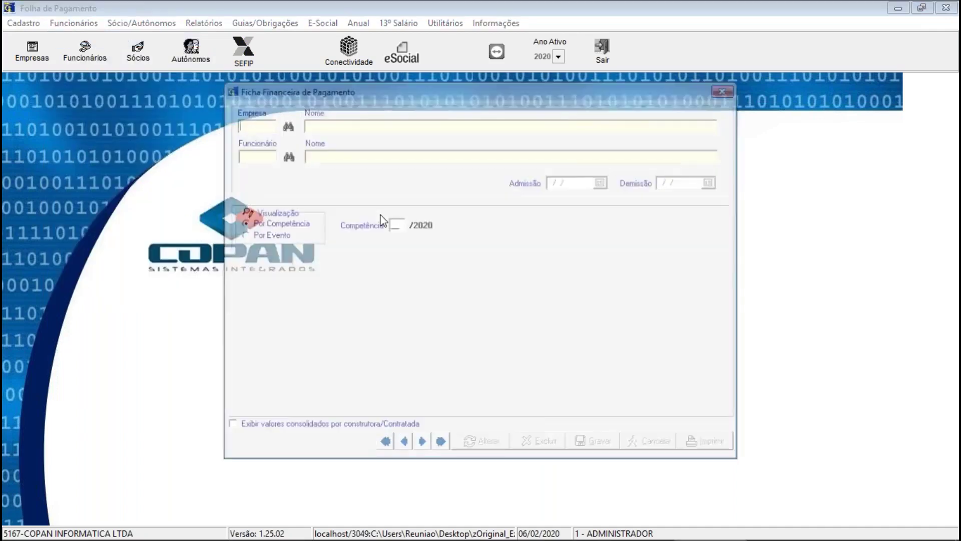
pyautogui.write('16')
pyautogui.press('Return')
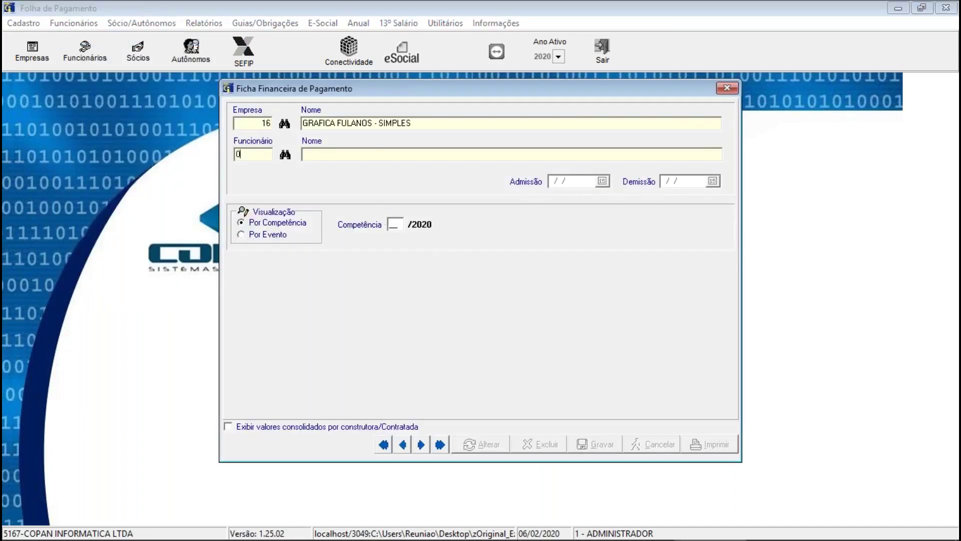
pyautogui.write('1')
pyautogui.press('Return')
pyautogui.write('01')
pyautogui.press('Return')
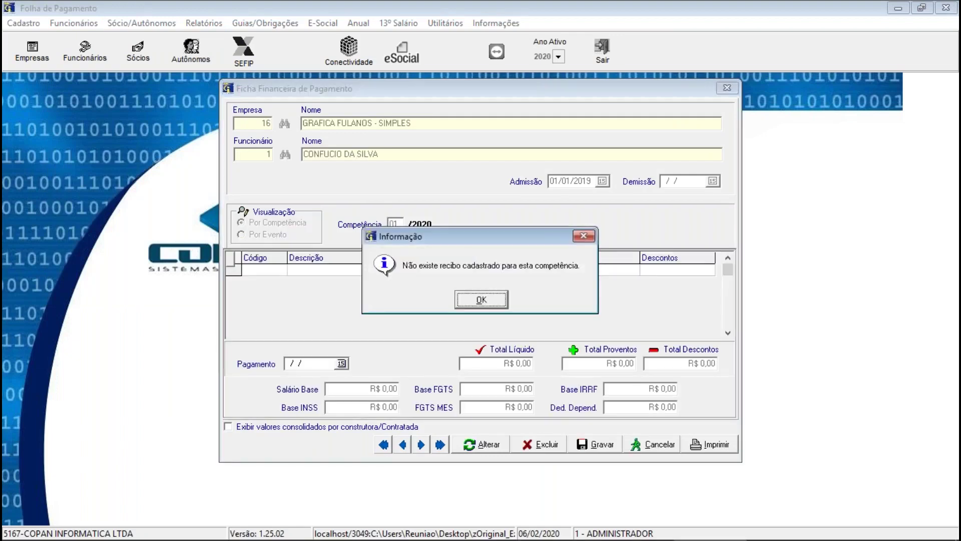
pyautogui.press('Return')
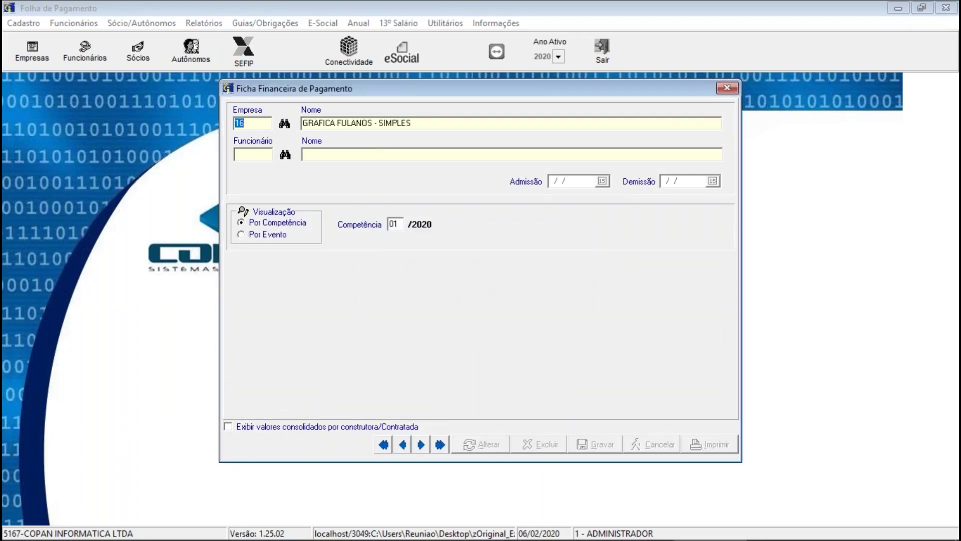
pyautogui.click(727, 88)
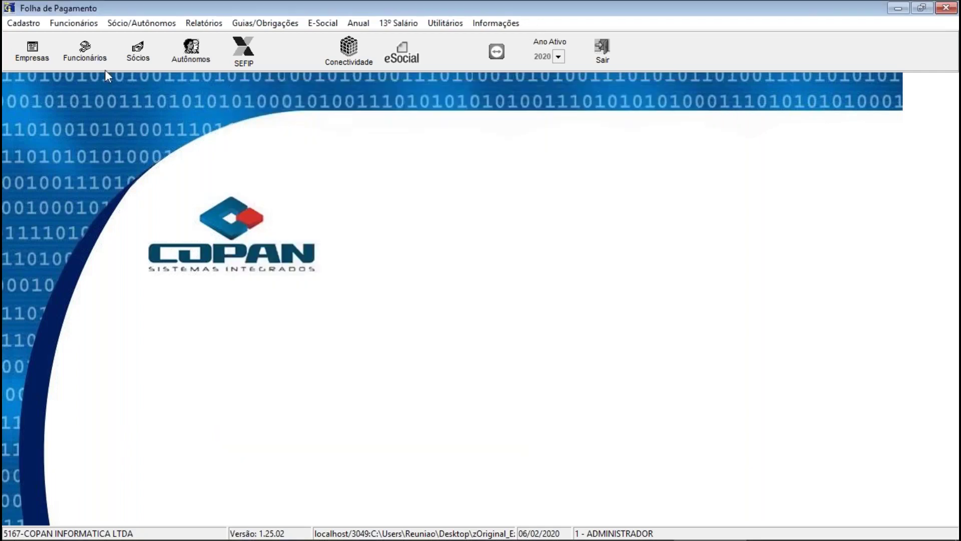
# - Open the payment calculation and set competência 01/2020 with payment date 31/01/2020
pyautogui.click(61, 24)
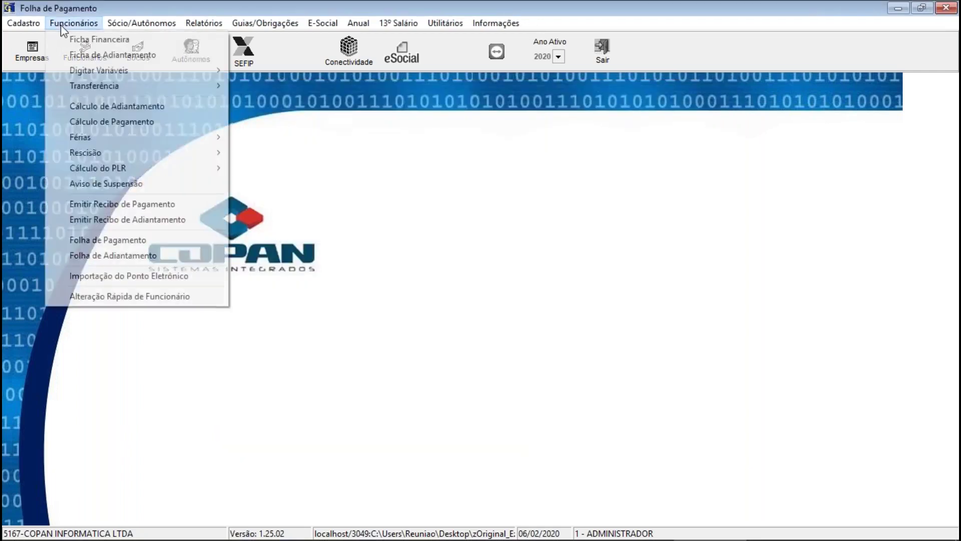
pyautogui.click(107, 121)
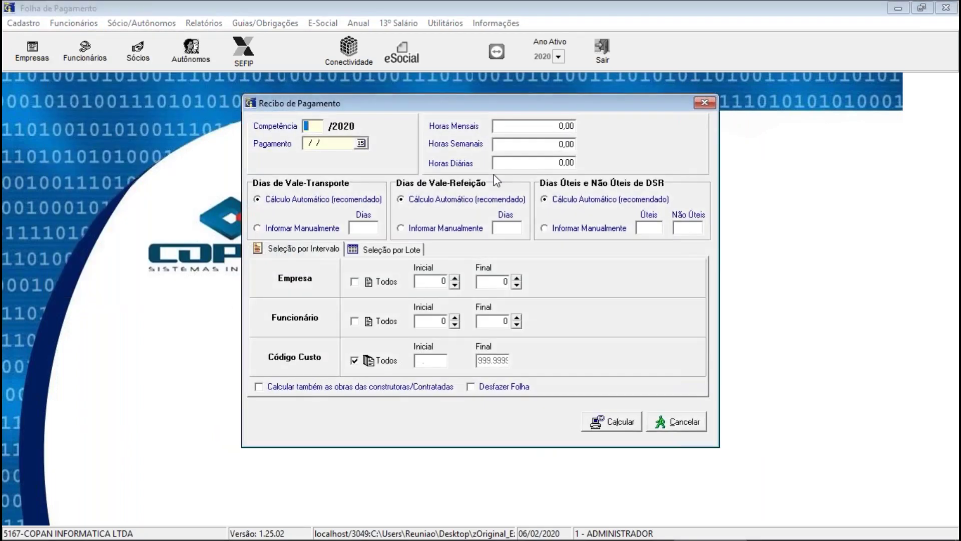
pyautogui.write('01')
pyautogui.write('3120')
pyautogui.press('BackSpace')
pyautogui.press('BackSpace')
pyautogui.press('BackSpace')
pyautogui.write('012020')
# - Limit the payment calculation to company 16 as both initial and final company, and include all employees
pyautogui.press('Tab')
pyautogui.press('Tab')
pyautogui.press('Tab')
pyautogui.press('Tab')
pyautogui.press('Tab')
pyautogui.press('Tab')
pyautogui.press('Tab')
pyautogui.press('Tab')
pyautogui.write('16')
pyautogui.press('Tab')
pyautogui.write('163')
pyautogui.press('Tab')
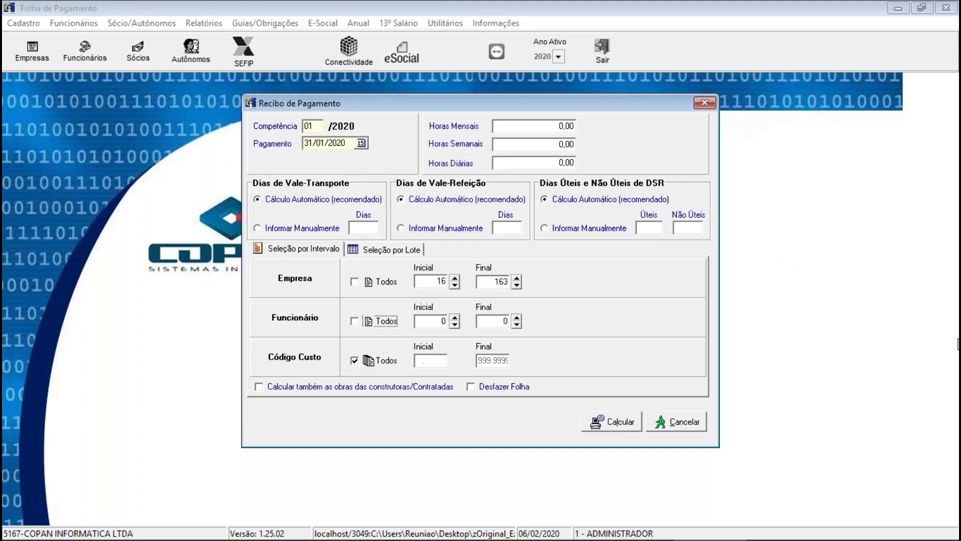
pyautogui.click(486, 281)
pyautogui.doubleClick(486, 281)
pyautogui.write('16')
pyautogui.press('Tab')
pyautogui.press('space')
# - Run the payment calculation with Calcular Todos for the employee on vacation, then close the dialog
pyautogui.hotkey('alt', 'l')
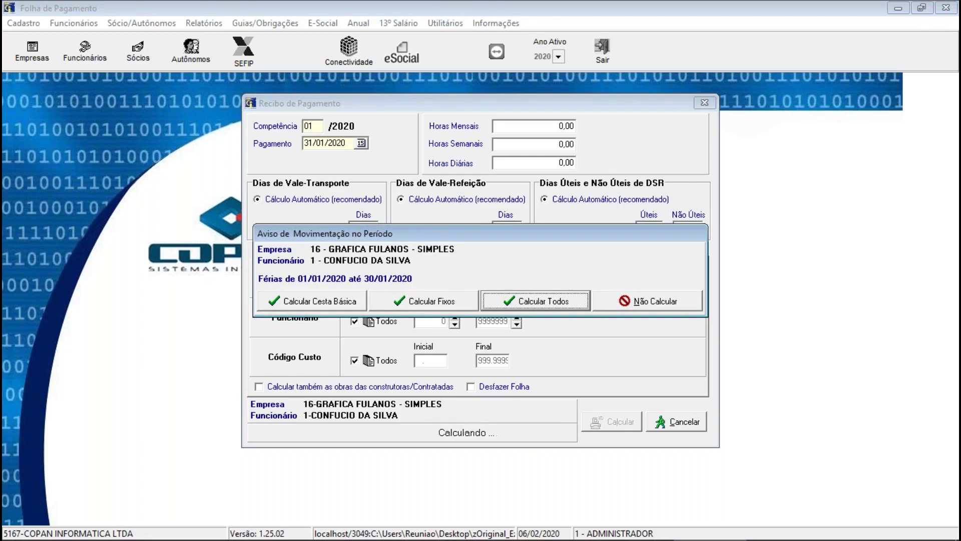
pyautogui.press('Return')
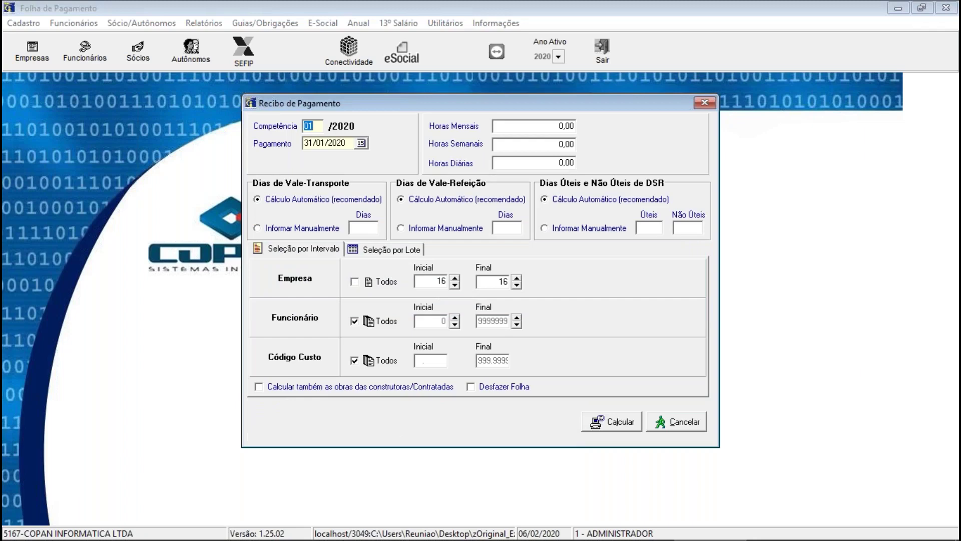
pyautogui.press('Escape')
# - Display the Ficha Financeira of employee 1 in company 16 for competência 01/2020
pyautogui.hotkey('alt', 'f')
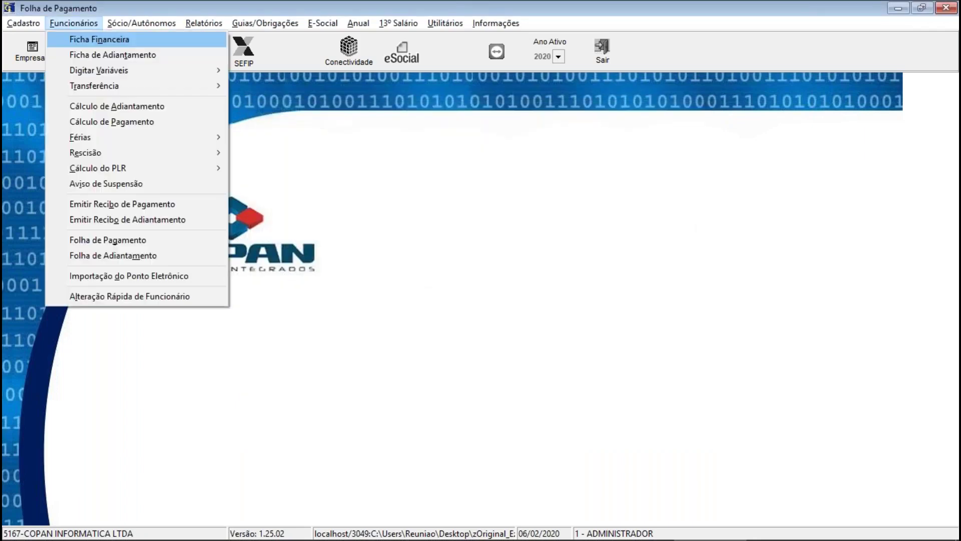
pyautogui.press('Return')
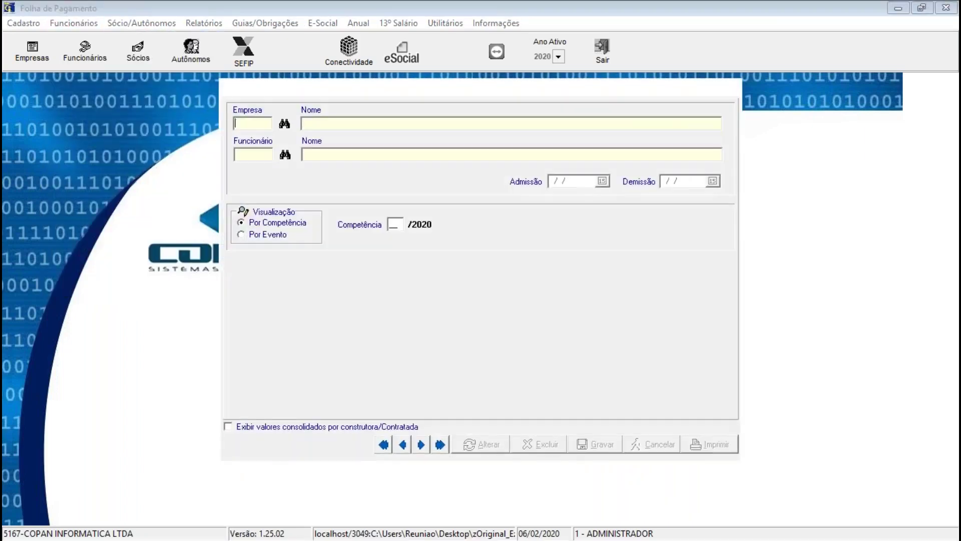
pyautogui.write('16')
pyautogui.press('Return')
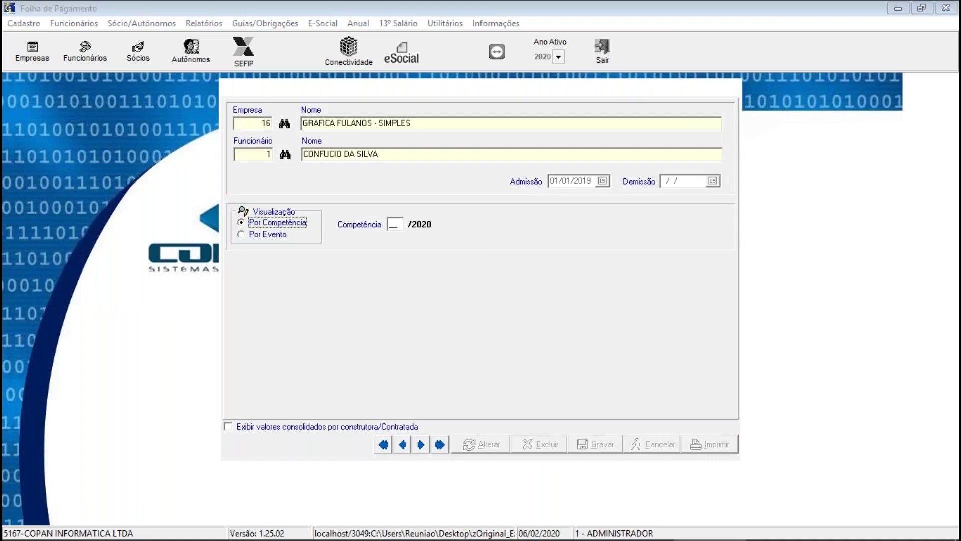
pyautogui.press('Return')
pyautogui.write('01')
pyautogui.press('Return')
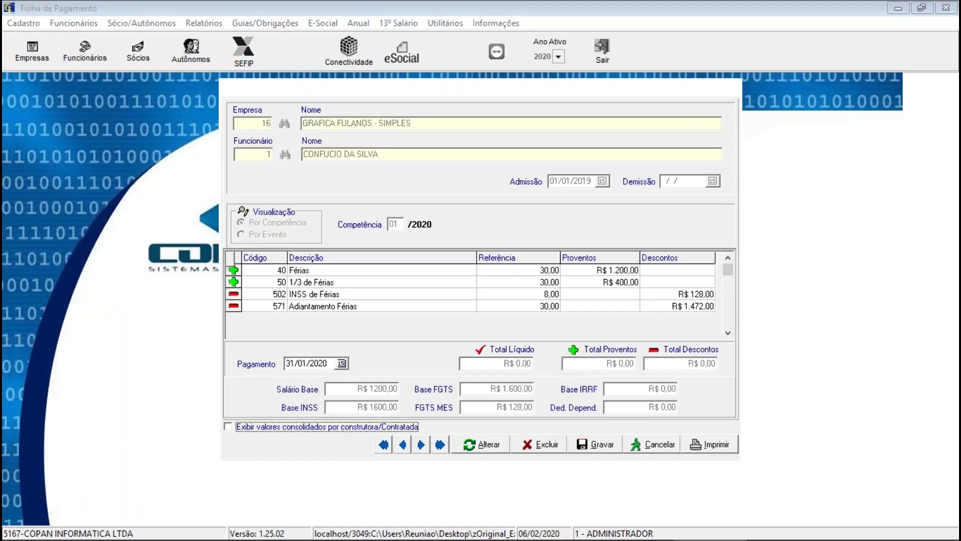
# - Finish viewing employee 1's entries and close the Ficha Financeira
pyautogui.press('Tab')
pyautogui.press('Tab')
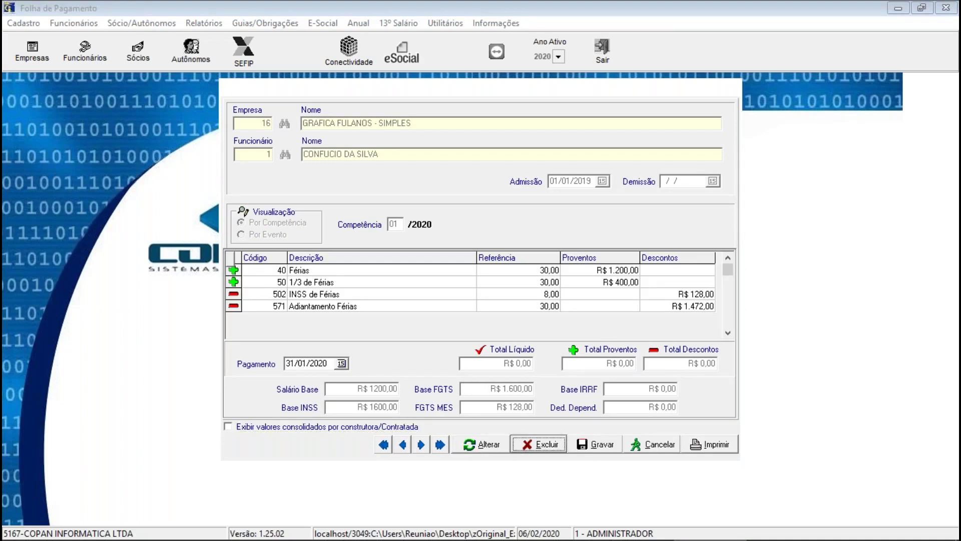
pyautogui.hotkey('shift', 'Tab')
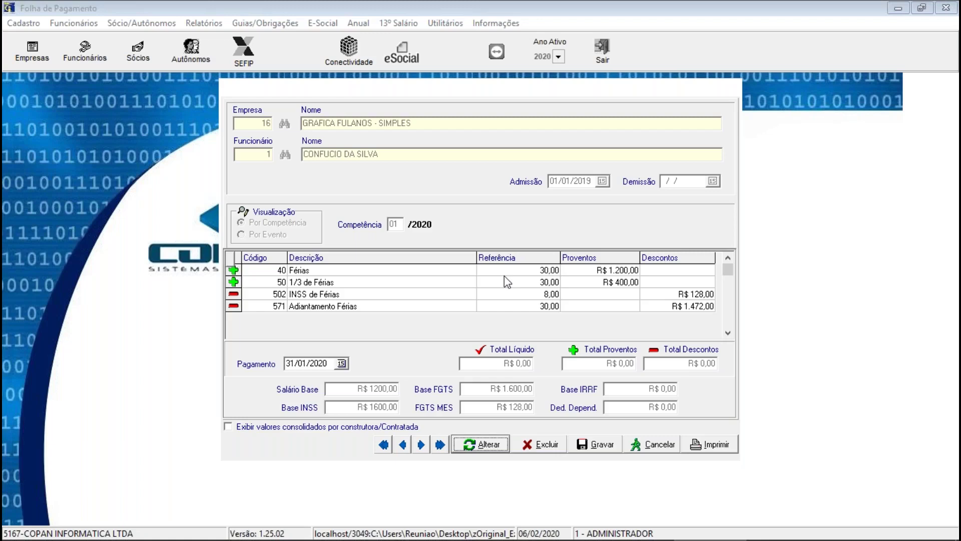
pyautogui.press('Escape')
pyautogui.press('Escape')
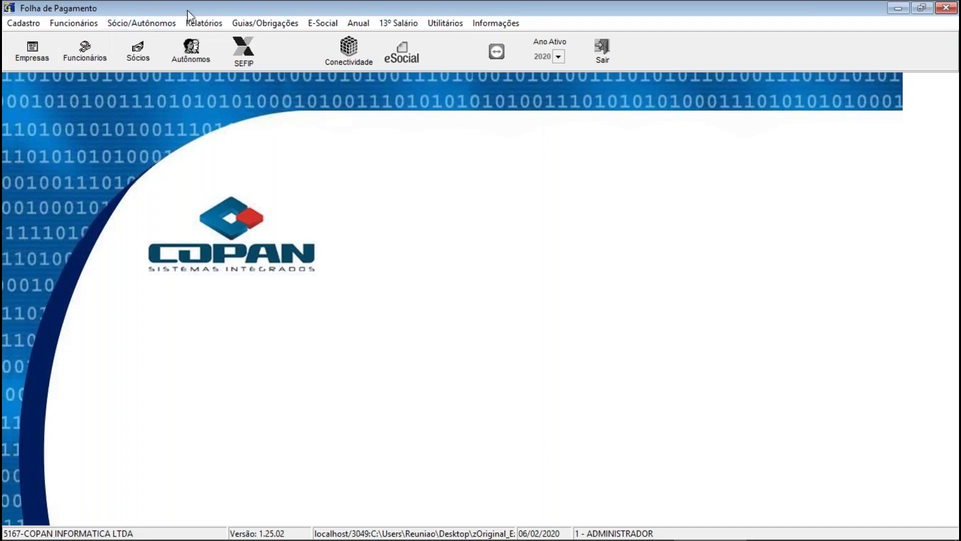
pyautogui.click(236, 25)
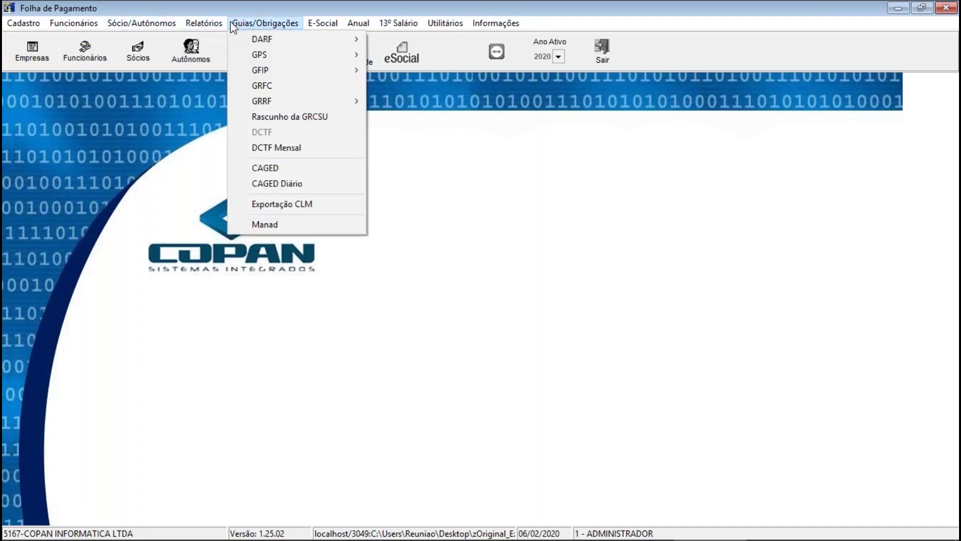
pyautogui.click(344, 205)
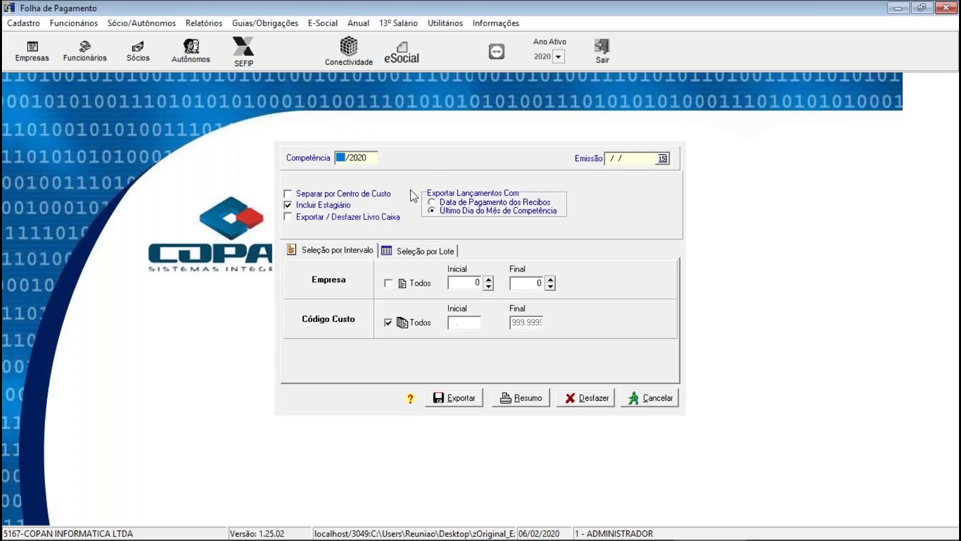
pyautogui.press('Escape')
# - Open the Folha de Pagamento report and set competência 01/2020 with emission date 31/01/2020
pyautogui.click(78, 26)
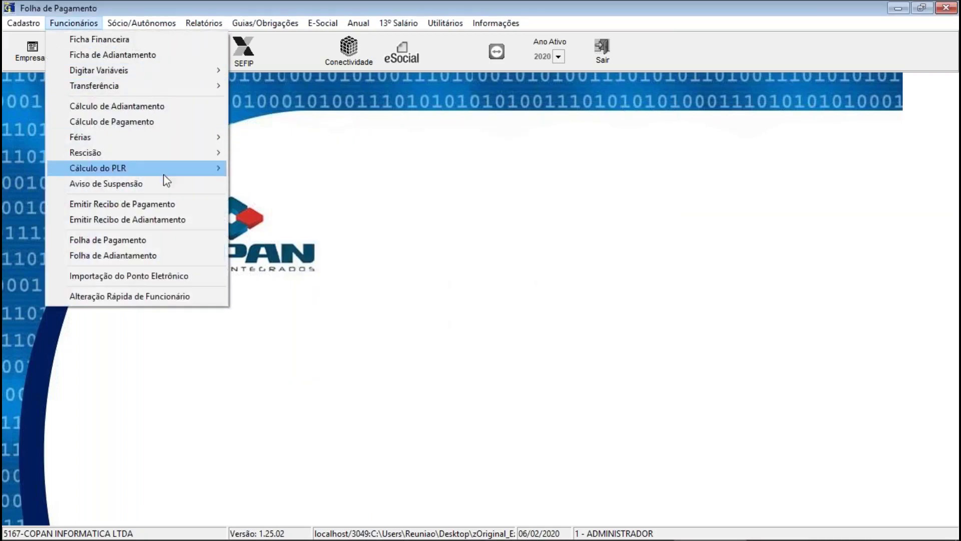
pyautogui.click(159, 245)
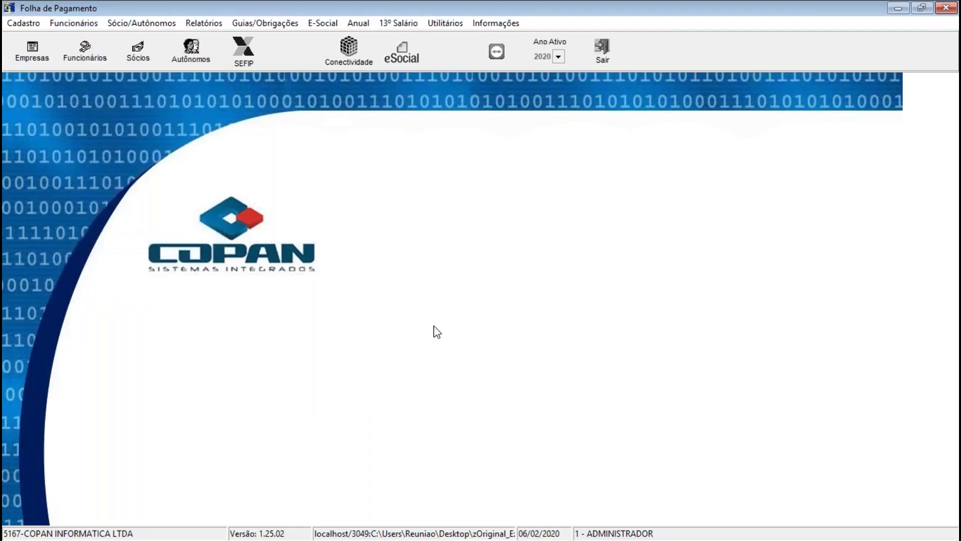
pyautogui.write('1')
pyautogui.press('Return')
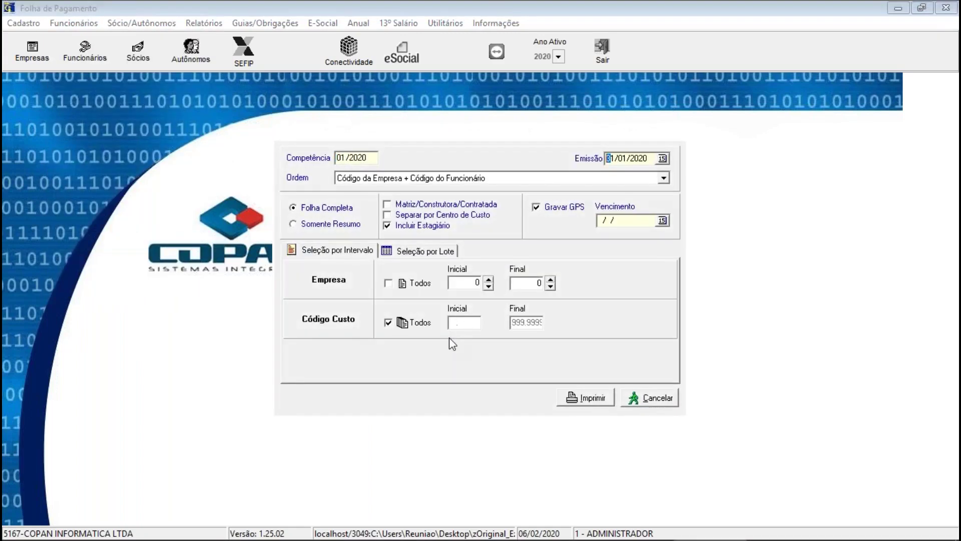
pyautogui.press('Return')
pyautogui.press('Return')
# - Keep Folha Completa, Incluir Estagiário and Gravar GPS enabled, and set the GPS due date to 20/02/2020
pyautogui.press('Tab')
pyautogui.press('Tab')
pyautogui.press('Tab')
pyautogui.press('Tab')
pyautogui.write('20/02/2020')
# - Limit the payroll report to company 16 as both initial and final company, with all cost codes, and generate it
pyautogui.press('Tab')
pyautogui.press('Tab')
pyautogui.press('Tab')
pyautogui.write('16')
pyautogui.press('Tab')
pyautogui.write('16')
pyautogui.press('Tab')
pyautogui.press('Tab')
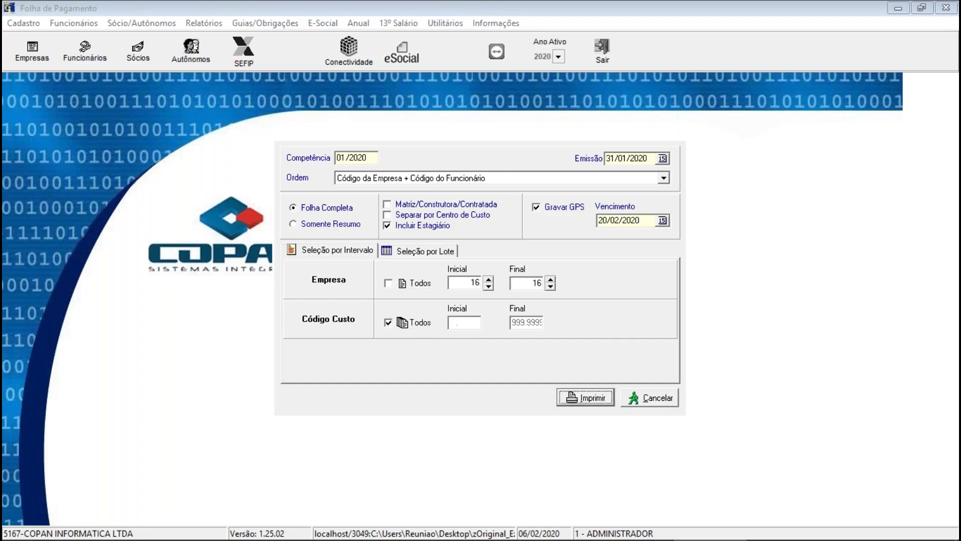
pyautogui.press('Return')
pyautogui.press('Return')
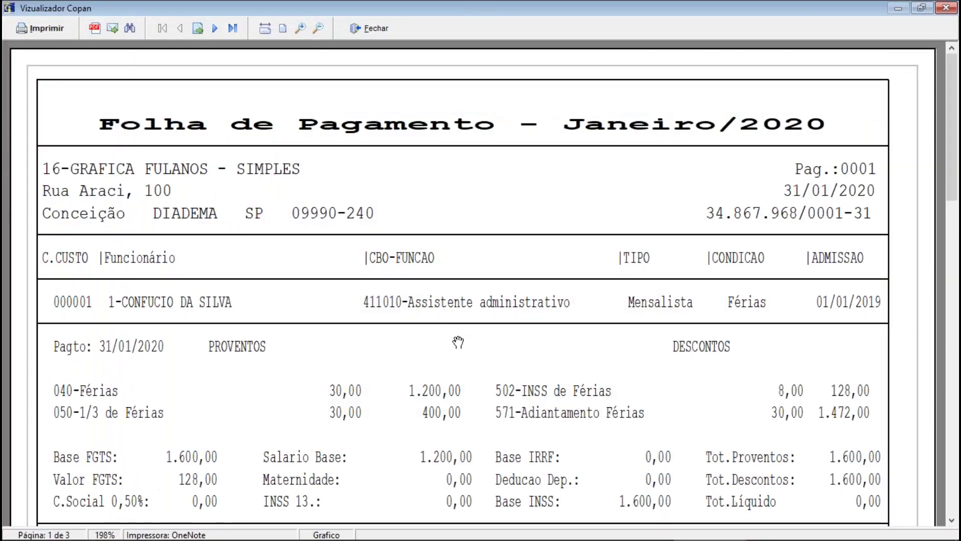
# - Review the payroll report through to its last page, examining the Resumo da Folha events, totals and GPS summary
pyautogui.scroll(-15, 458, 343)
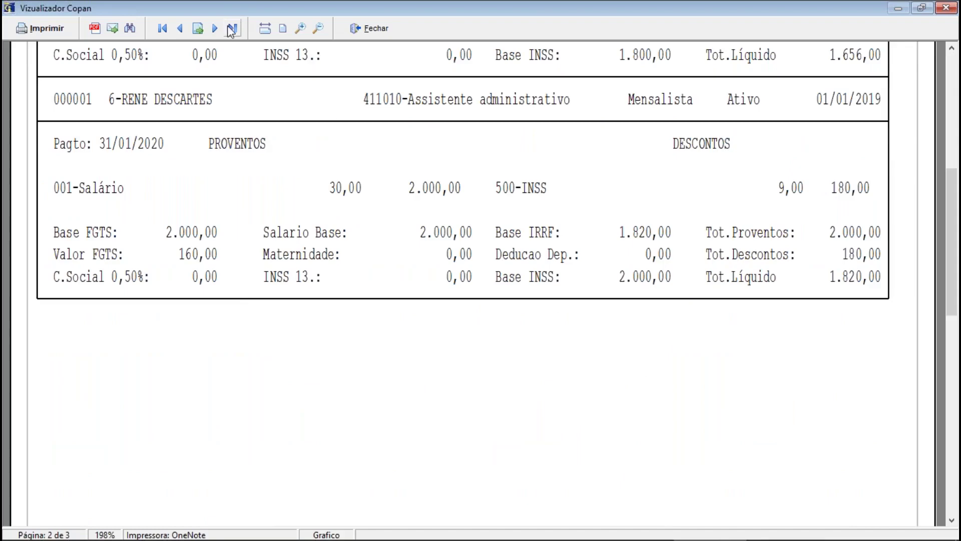
pyautogui.click(232, 29)
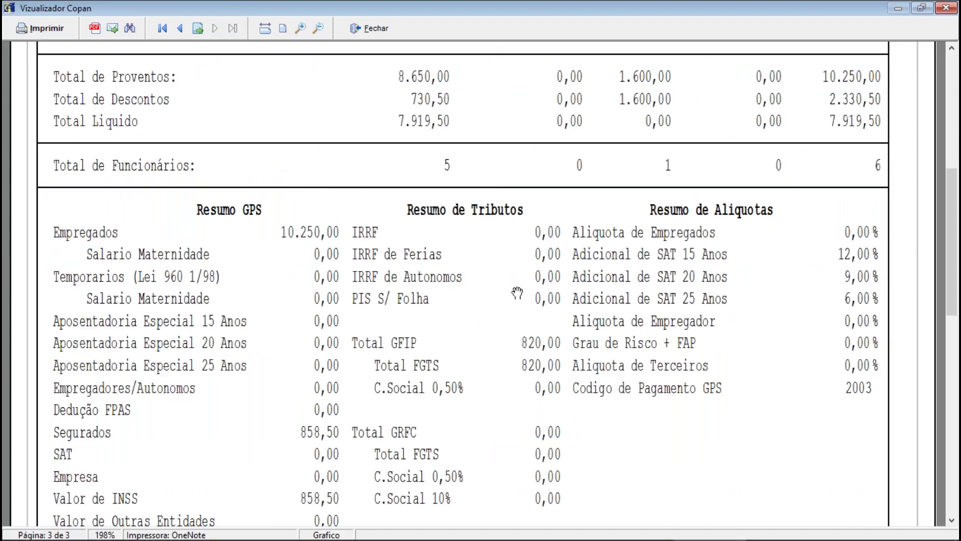
pyautogui.scroll(-3, 517, 292)
pyautogui.scroll(12, 517, 293)
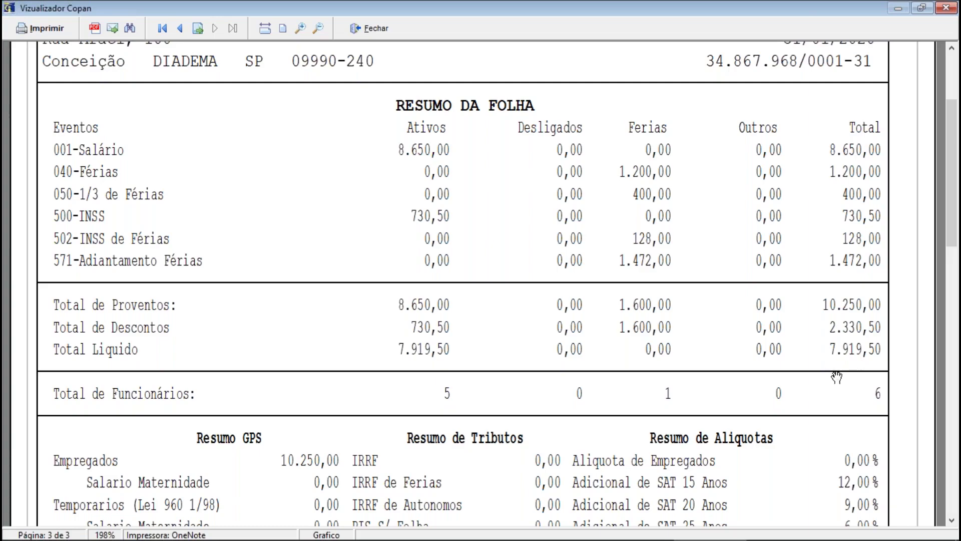
pyautogui.scroll(-3, 860, 357)
pyautogui.scroll(-1, 859, 350)
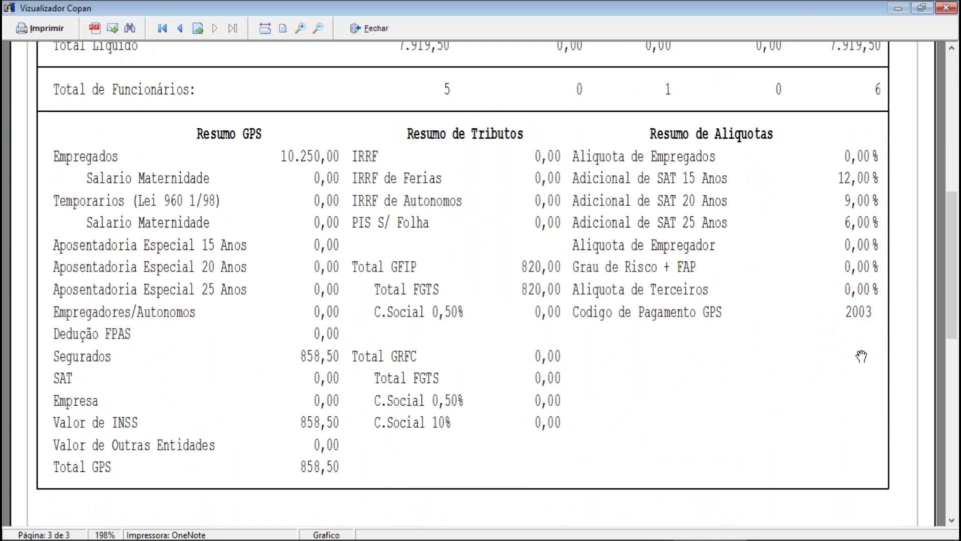
pyautogui.scroll(2, 421, 319)
pyautogui.scroll(2, 423, 318)
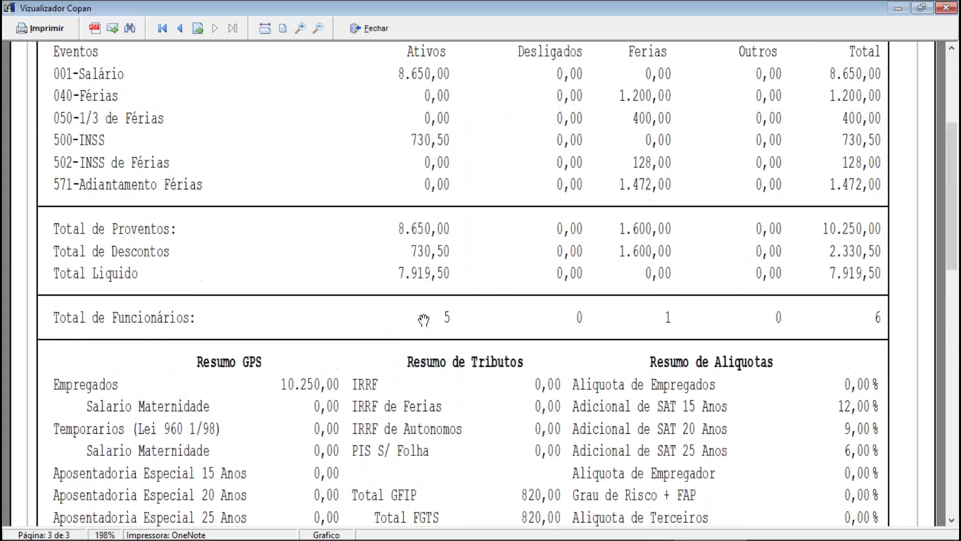
pyautogui.scroll(-1, 432, 326)
pyautogui.hotkey('alt', 'Tab')
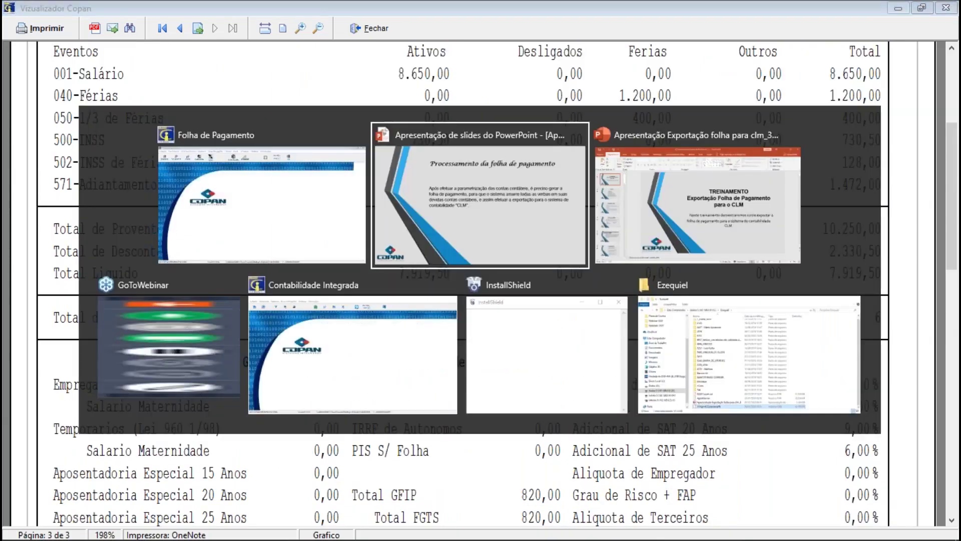
pyautogui.hotkey('alt', 'Tab')
pyautogui.hotkey('alt', 'Tab')
pyautogui.hotkey('alt', 'Tab')
pyautogui.hotkey('alt', 'Tab')
pyautogui.hotkey('alt', 'Tab')
pyautogui.hotkey('alt', 'Tab')
pyautogui.hotkey('alt', 'Tab')
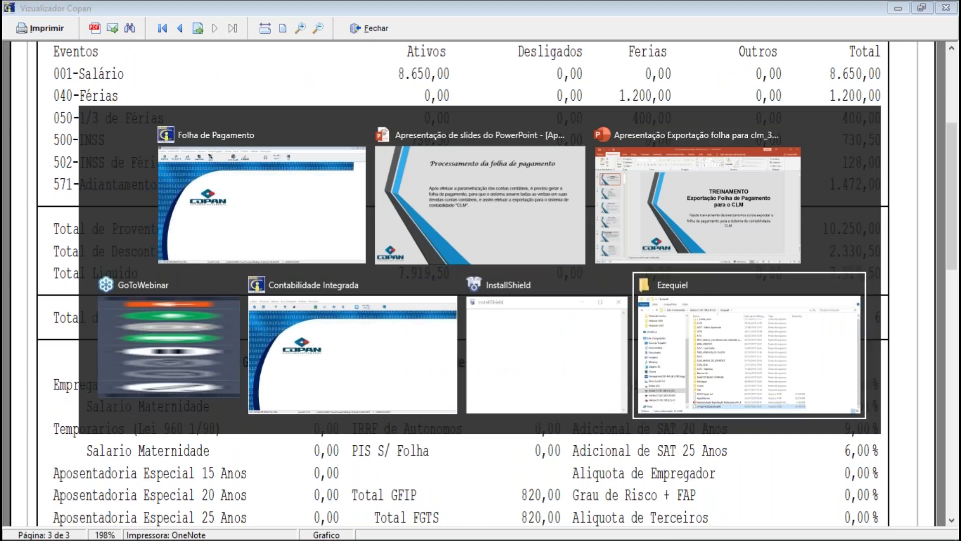
pyautogui.click(270, 220)
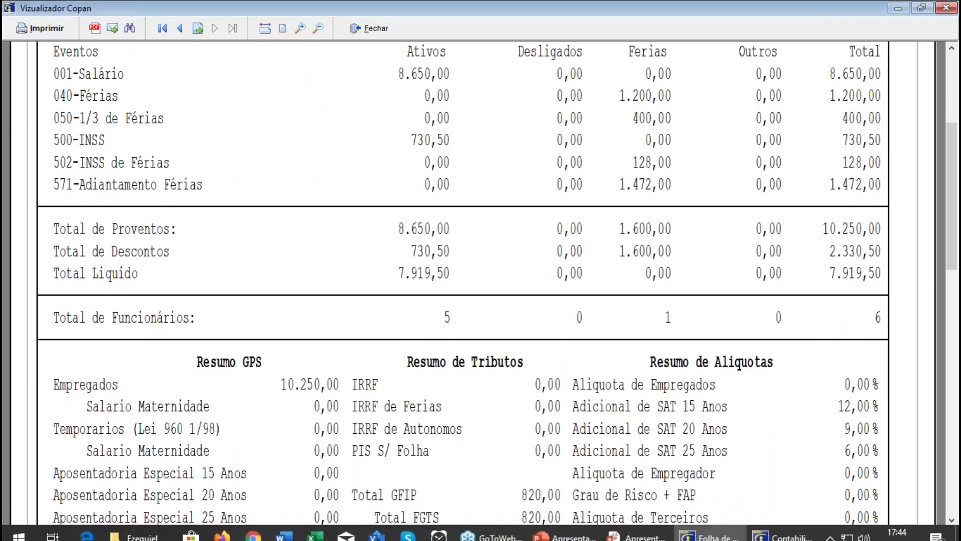
# - Switch to the Windows Calculator and add the salary total 8650 and the vacation earnings total 1600
pyautogui.click(16, 528)
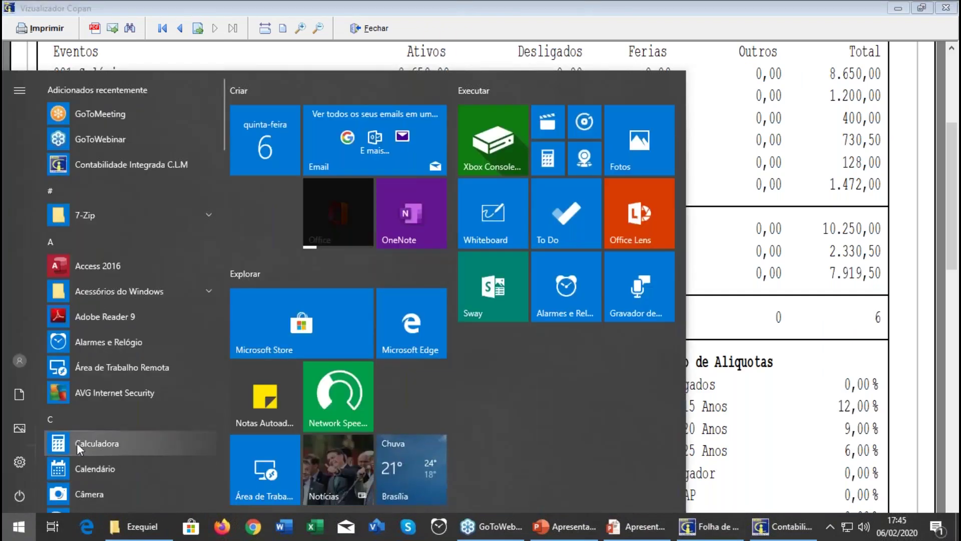
pyautogui.click(76, 443)
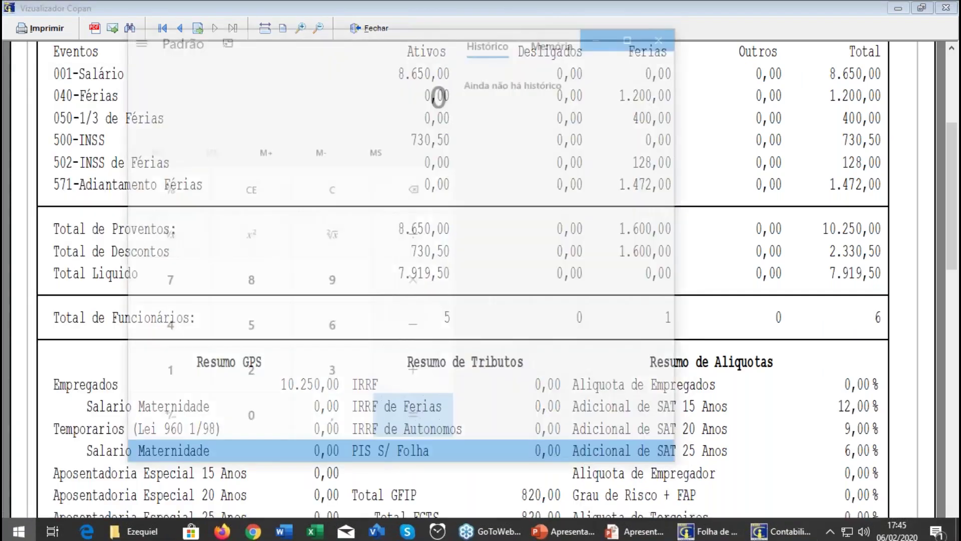
pyautogui.write('8')
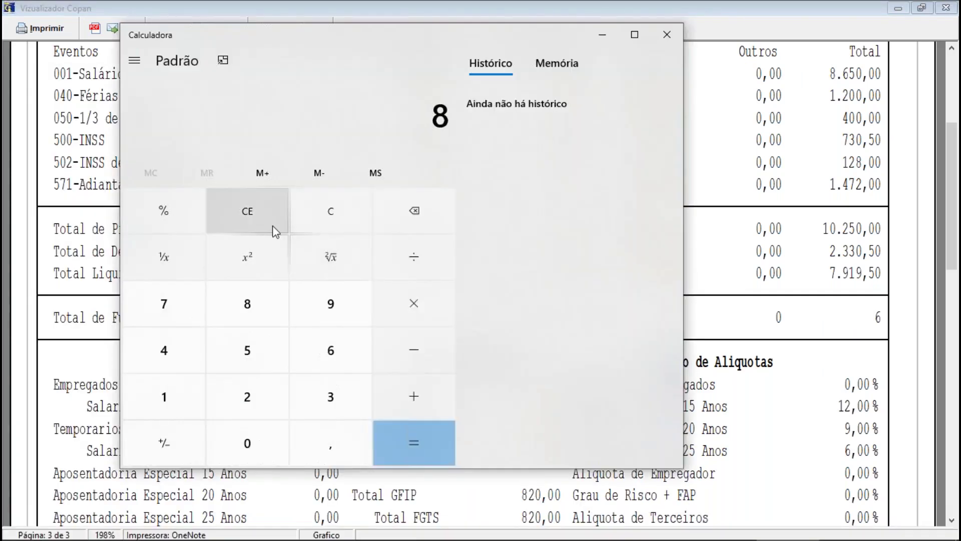
pyautogui.write('.650')
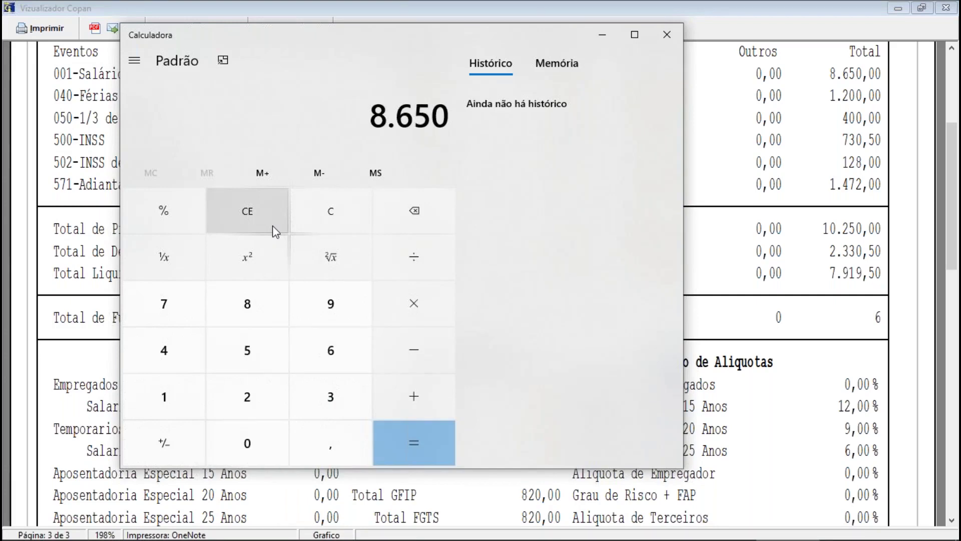
pyautogui.press('+')
pyautogui.write('1600')
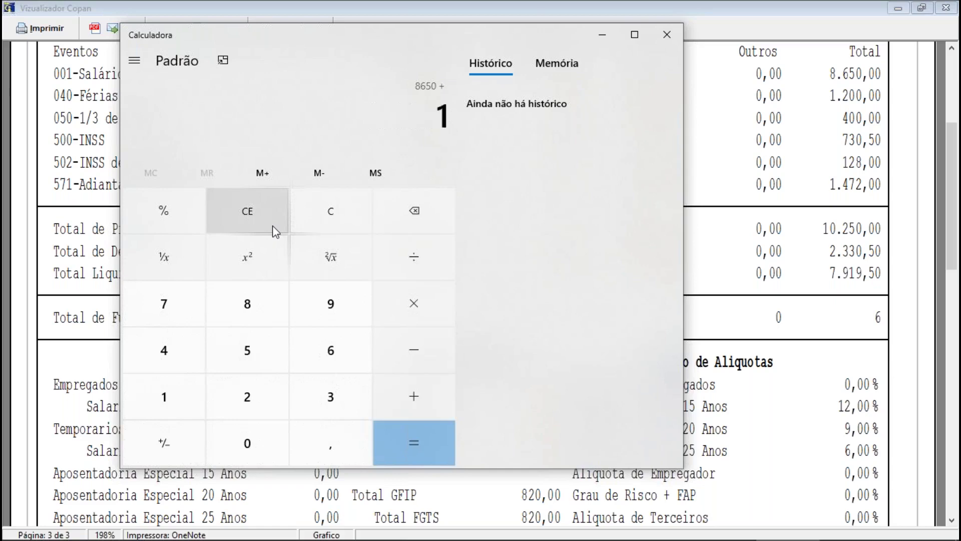
pyautogui.press('+')
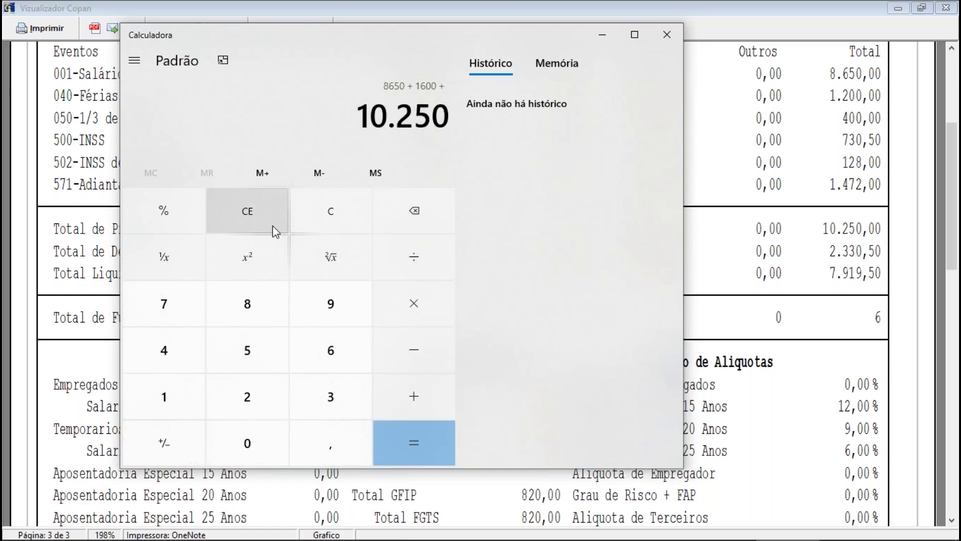
# - Add the deductions 730,50, 128 and 1472 to the running sum and calculate the total
pyautogui.write('7')
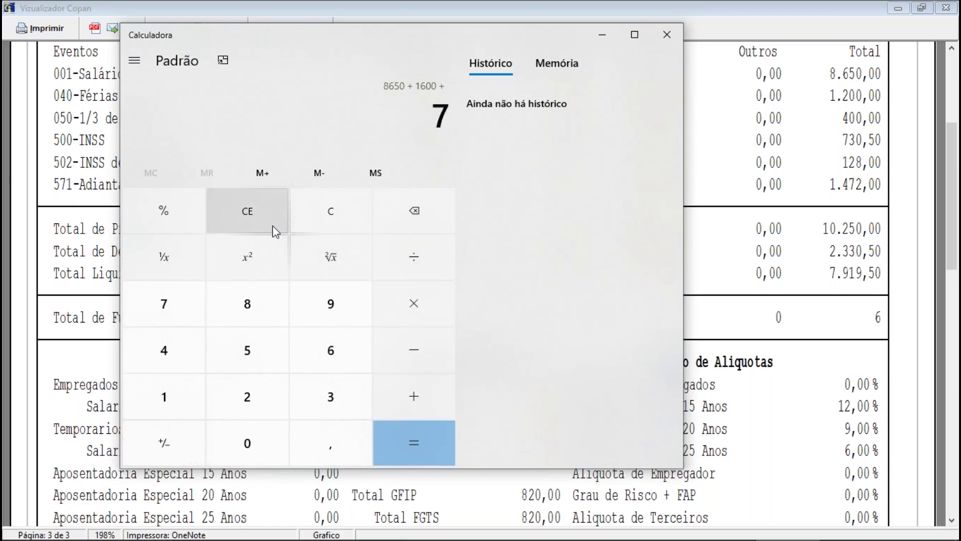
pyautogui.write('30,50')
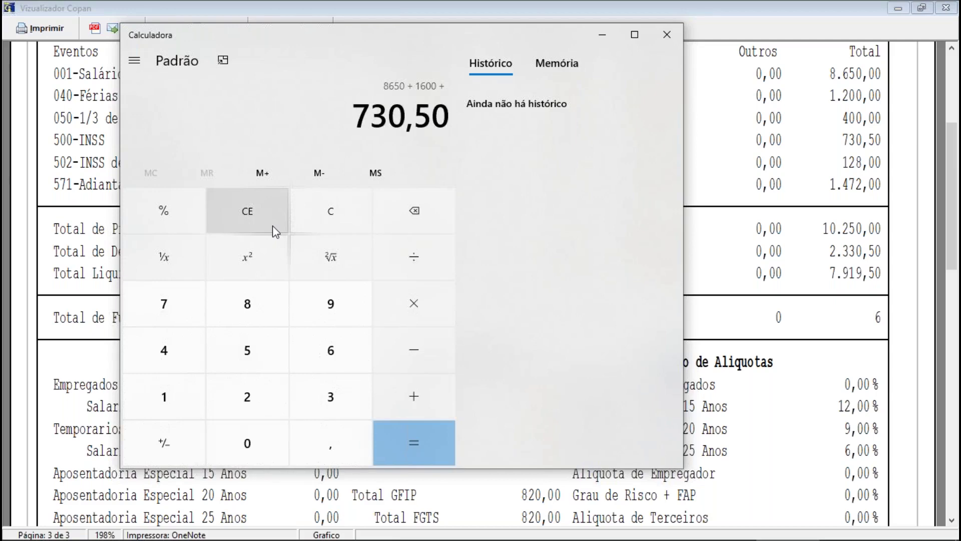
pyautogui.press('+')
pyautogui.write('128')
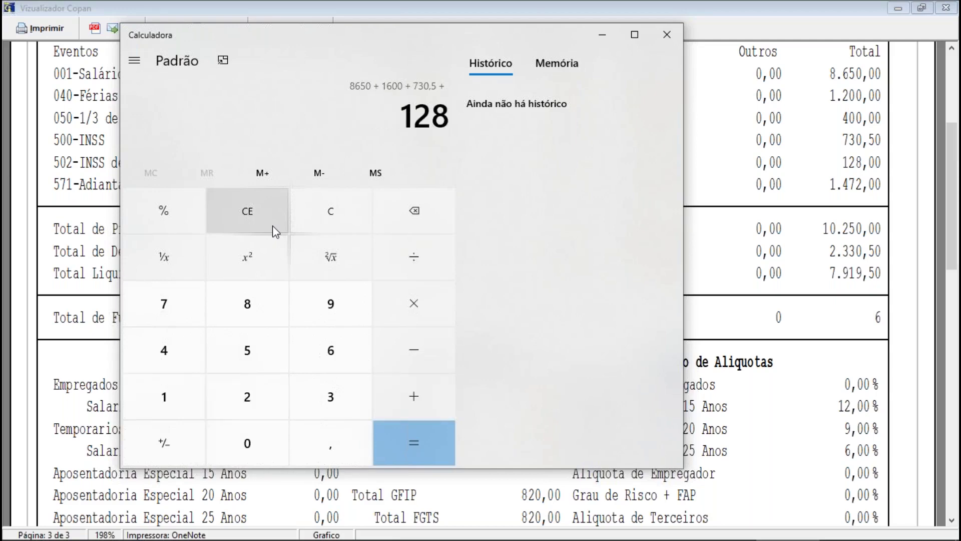
pyautogui.press('+')
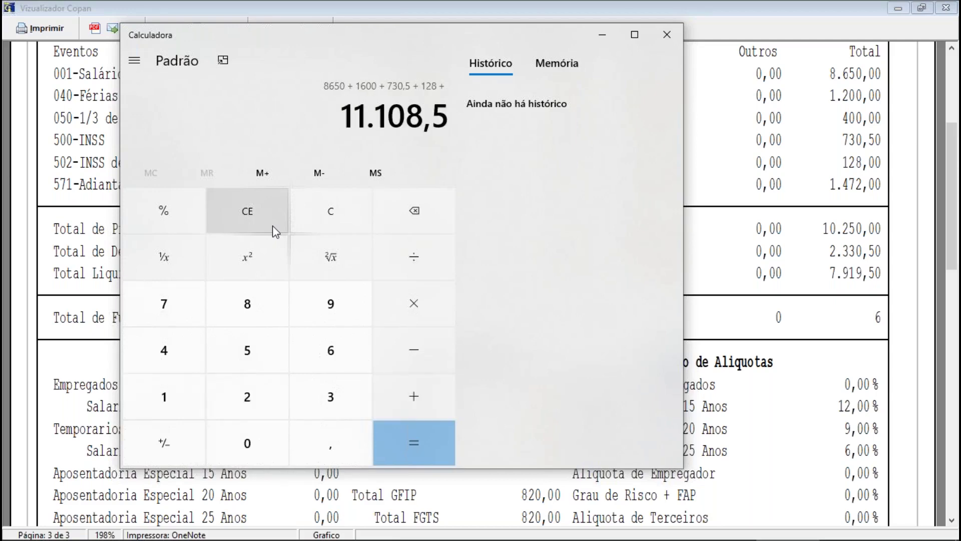
pyautogui.write('1472')
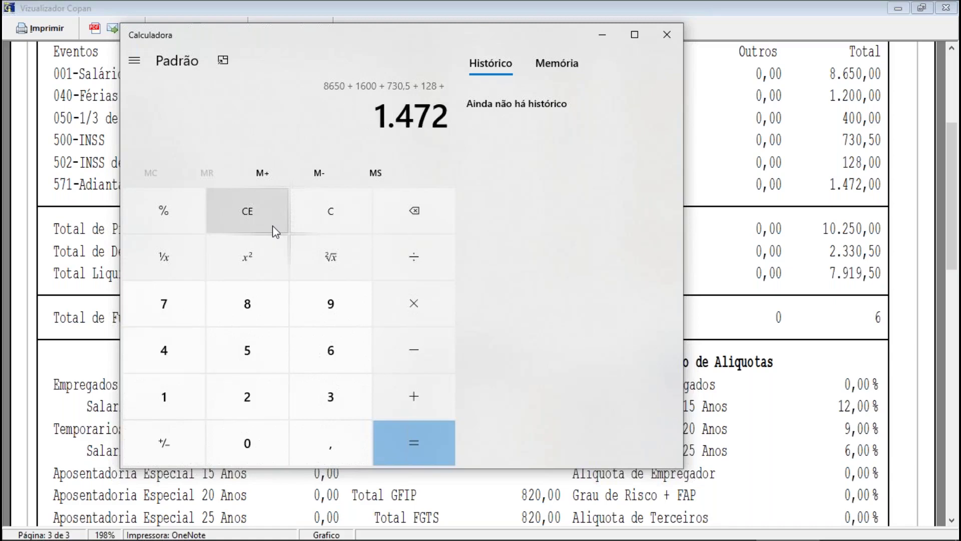
pyautogui.press('Return')
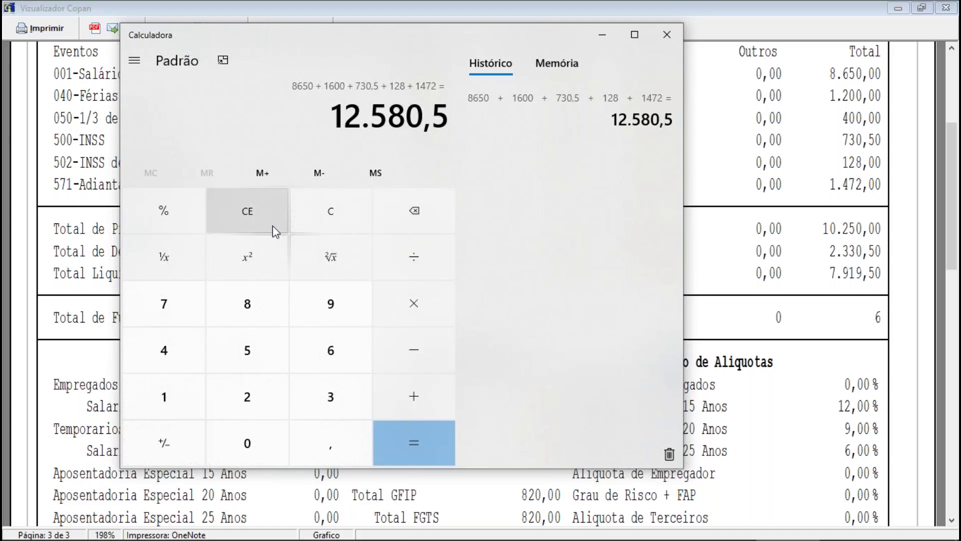
# - Clear the previous calculation and add the salary 8650, the vacation pay 1200 and the one-third vacation bonus 400
pyautogui.click(272, 226)
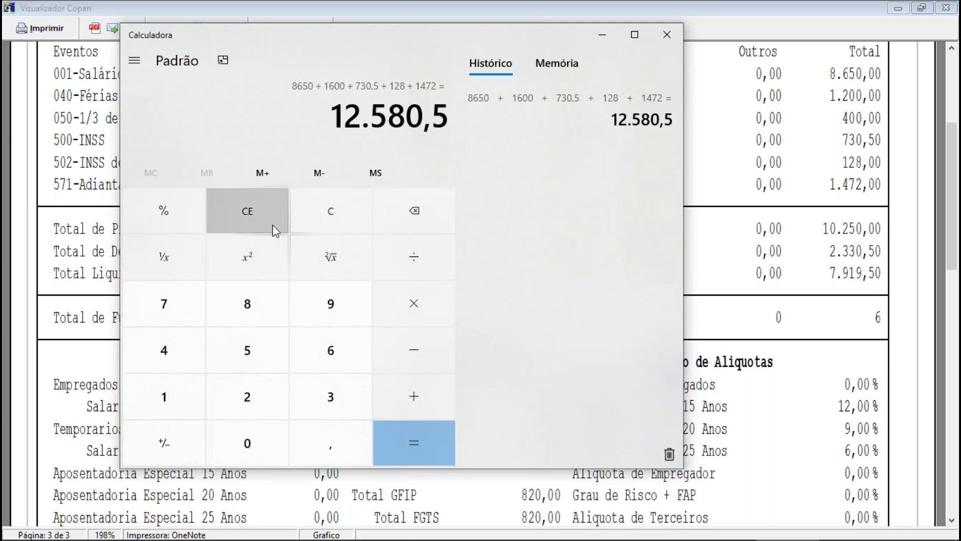
pyautogui.write('8650')
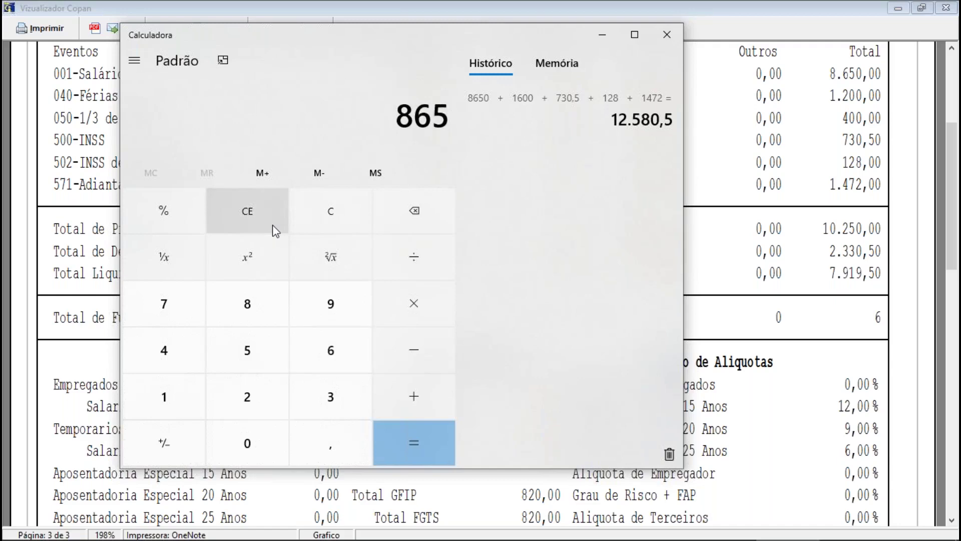
pyautogui.press('+')
pyautogui.write('1200')
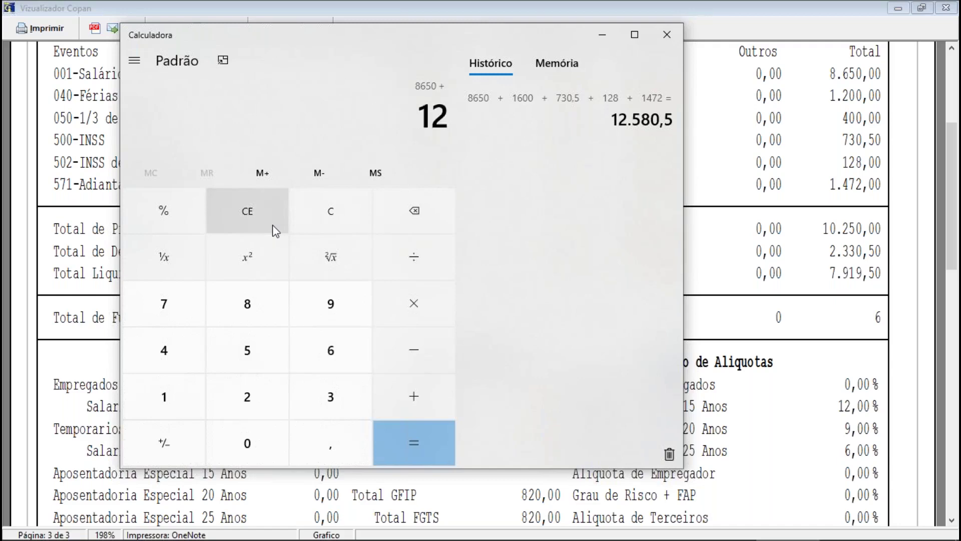
pyautogui.press('+')
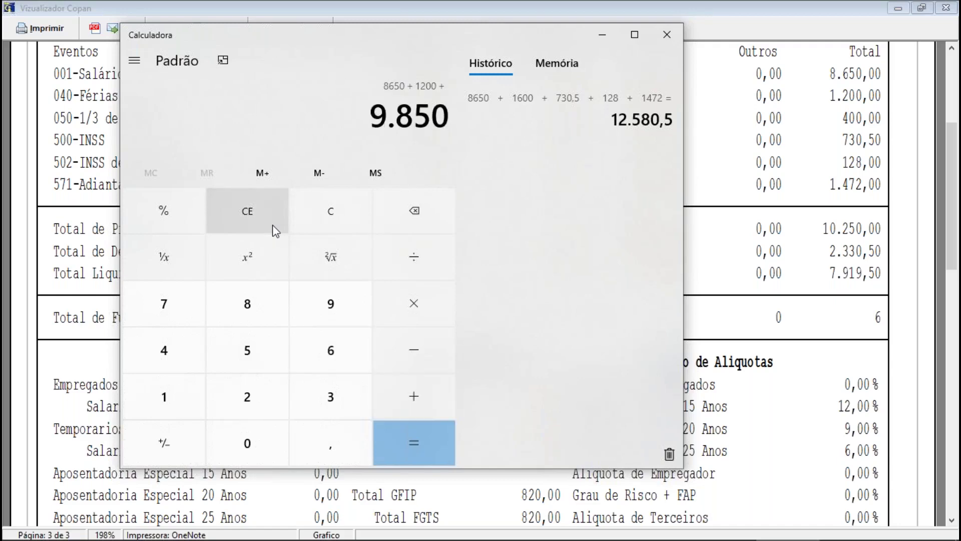
pyautogui.write('400')
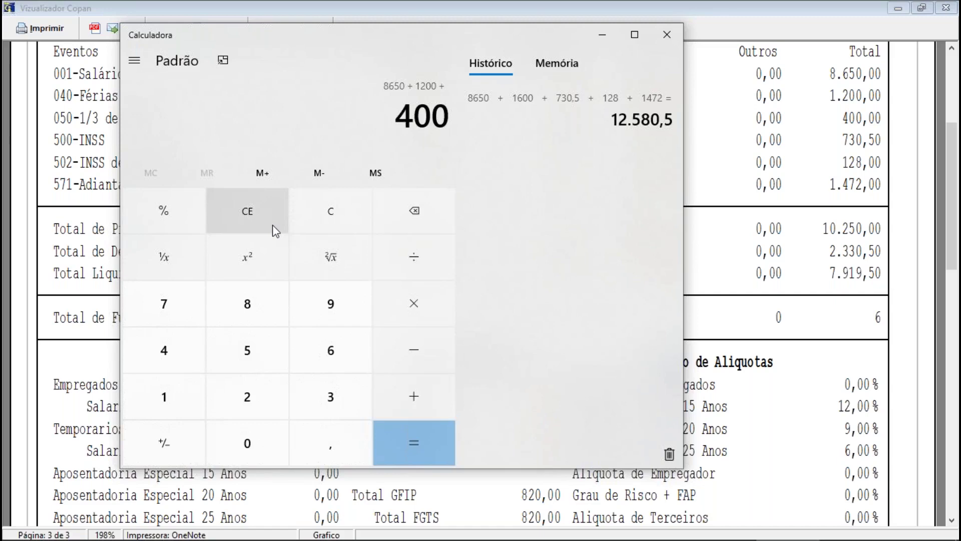
# - Add the deductions 730,50, 128 and 1472 to the running sum, calculate the total and minimize the Calculator
pyautogui.press('+')
pyautogui.write('730,50')
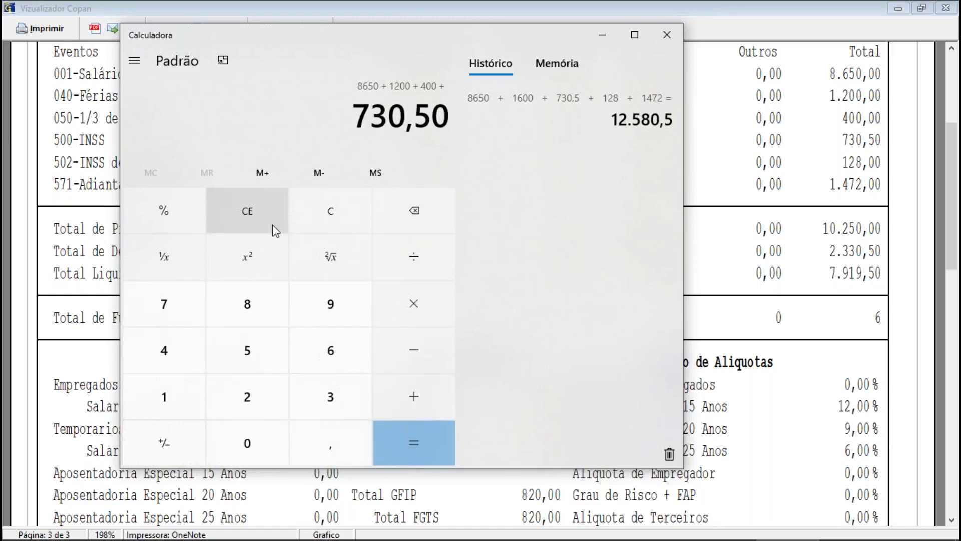
pyautogui.press('+')
pyautogui.write('128')
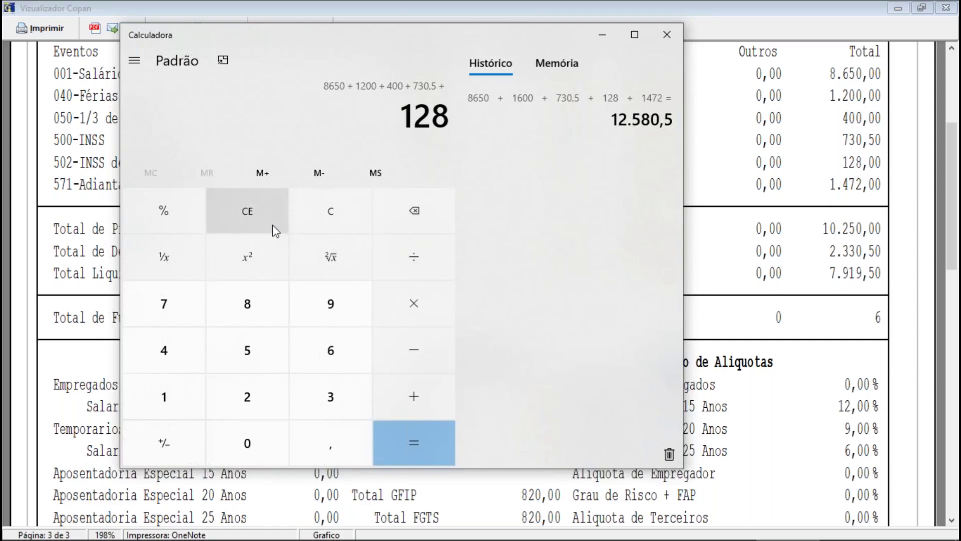
pyautogui.press('+')
pyautogui.write('1472')
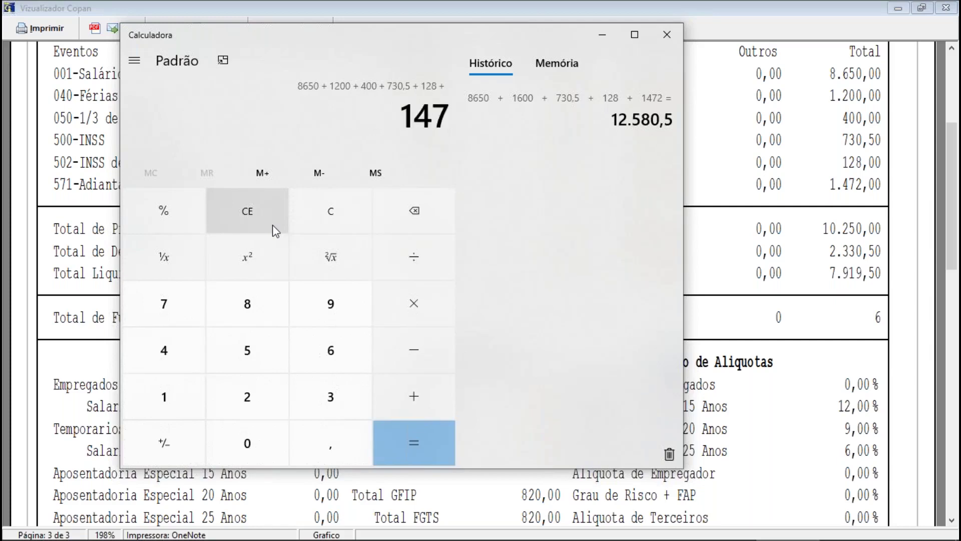
pyautogui.press('Return')
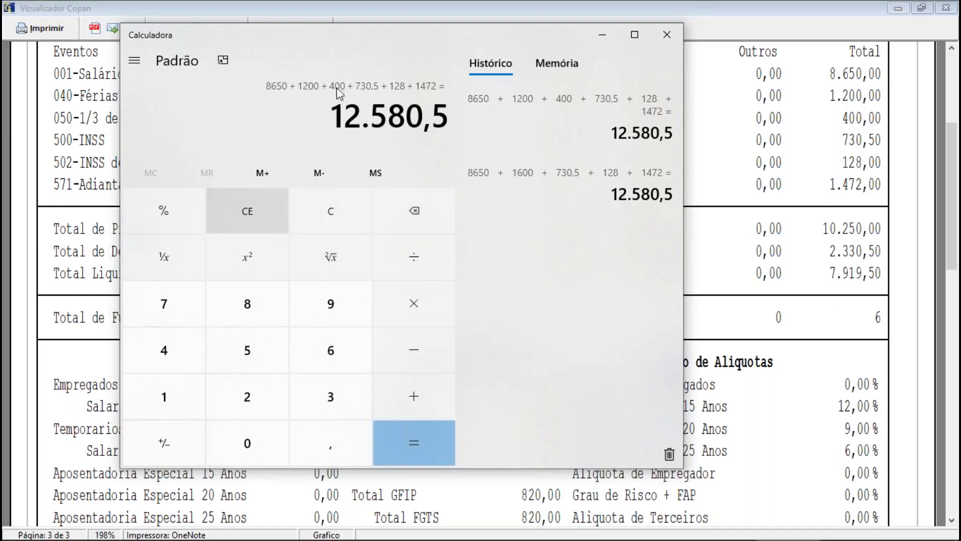
pyautogui.click(603, 35)
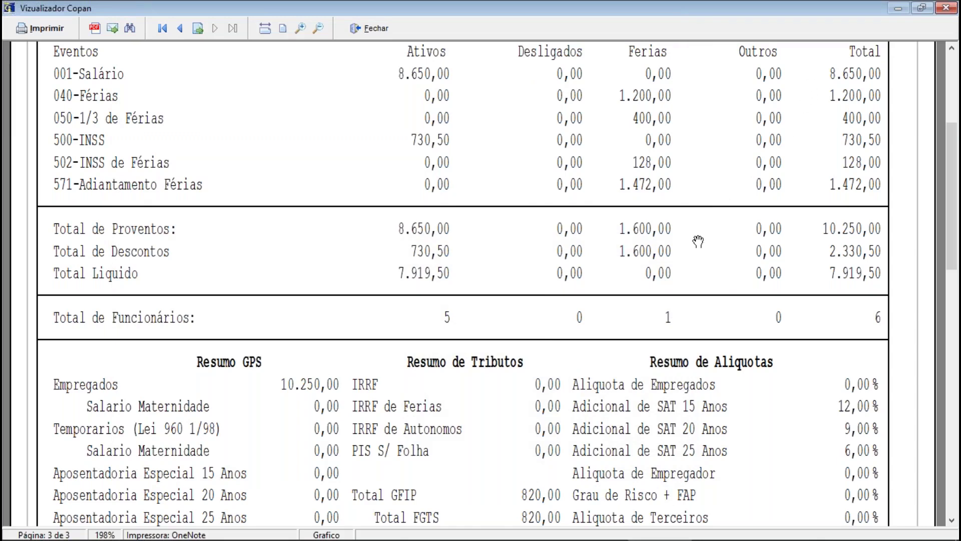
pyautogui.hotkey('alt', 'Tab')
pyautogui.hotkey('alt', 'Tab')
pyautogui.moveTo(508, 529)
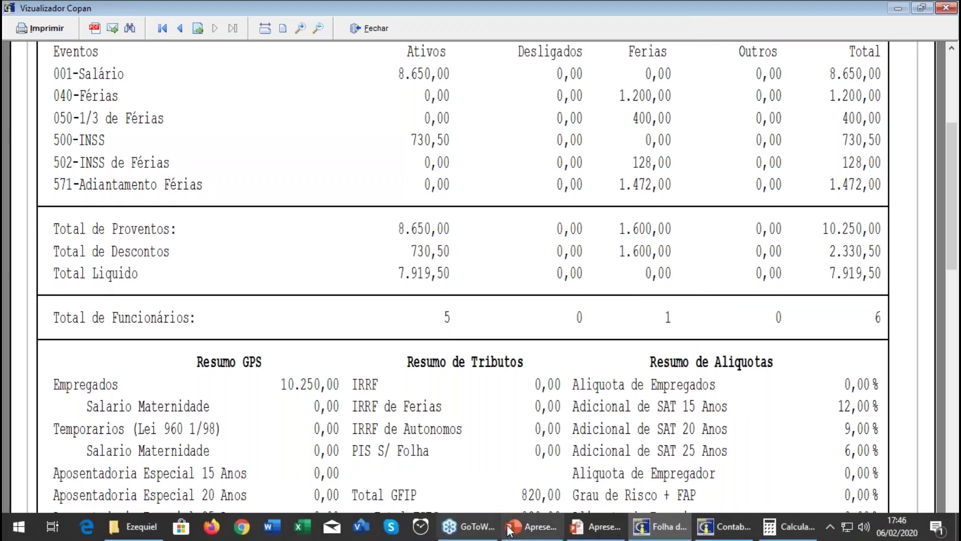
pyautogui.click(723, 526)
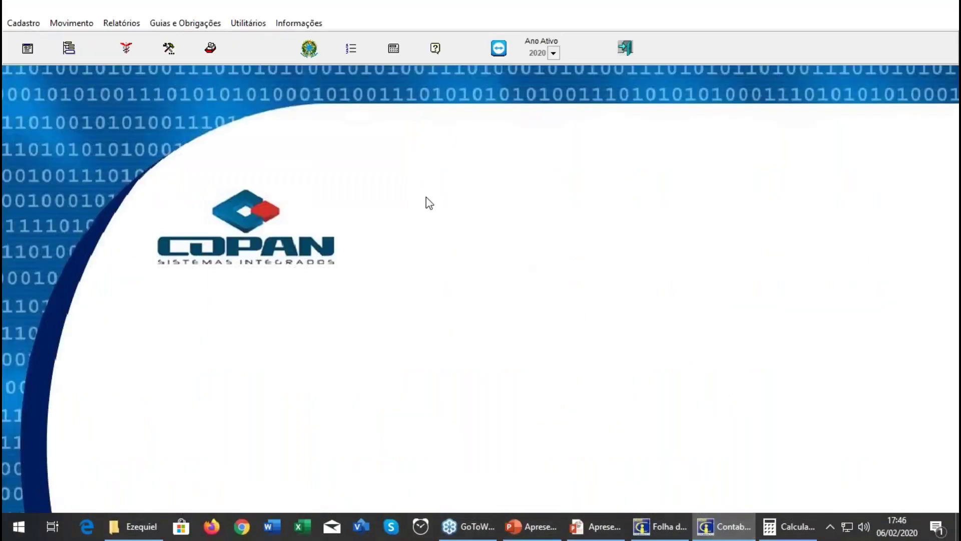
pyautogui.click(165, 23)
pyautogui.click(645, 345)
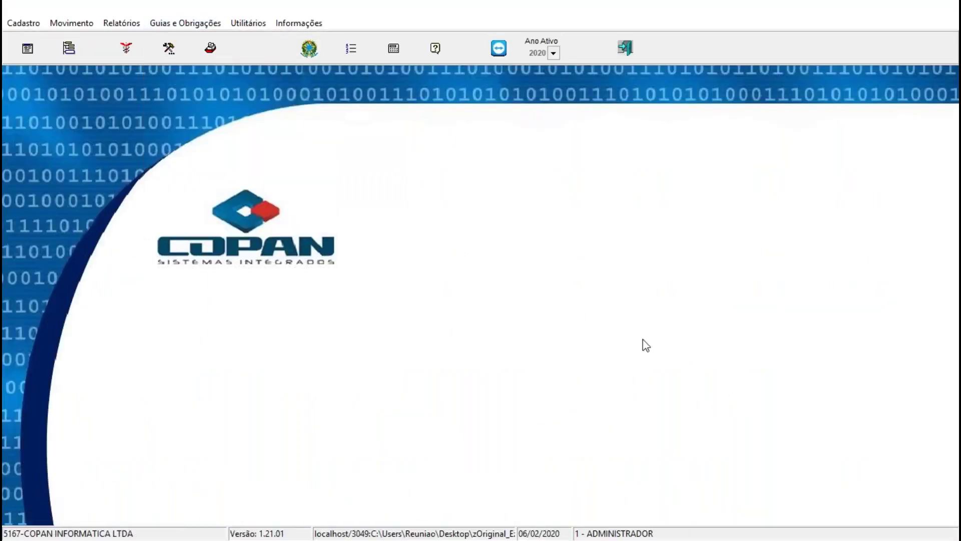
pyautogui.click(673, 530)
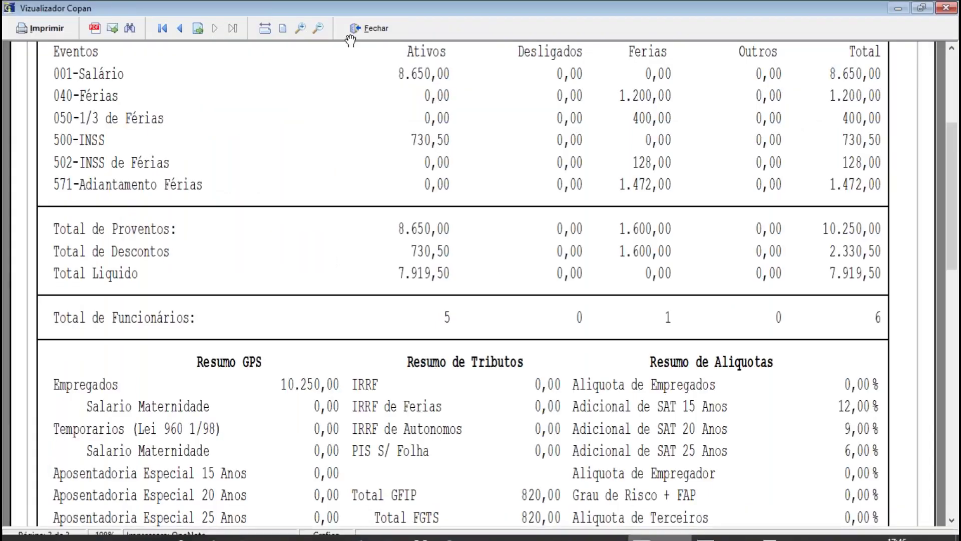
# - Close the payroll report and its selection form, and open the CLM export form
pyautogui.click(368, 28)
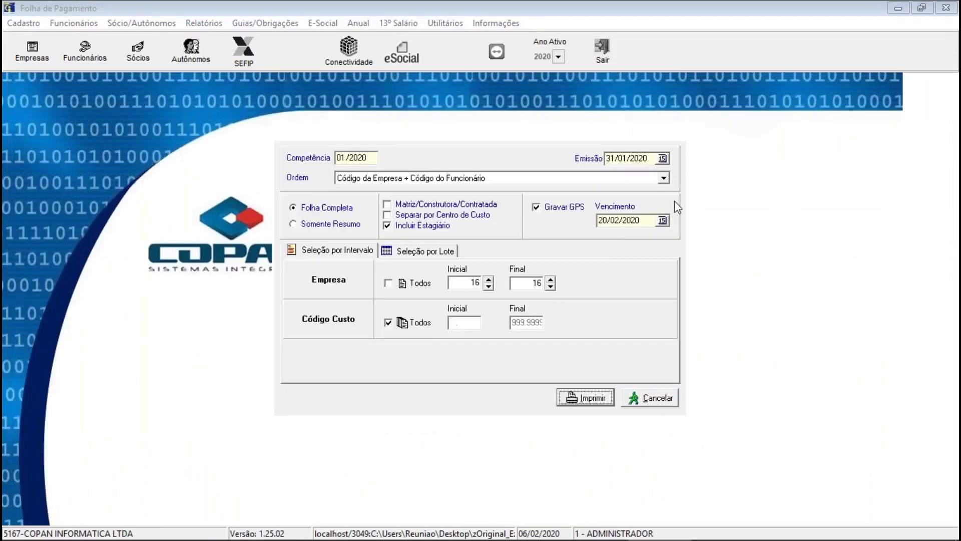
pyautogui.press('Escape')
pyautogui.click(265, 23)
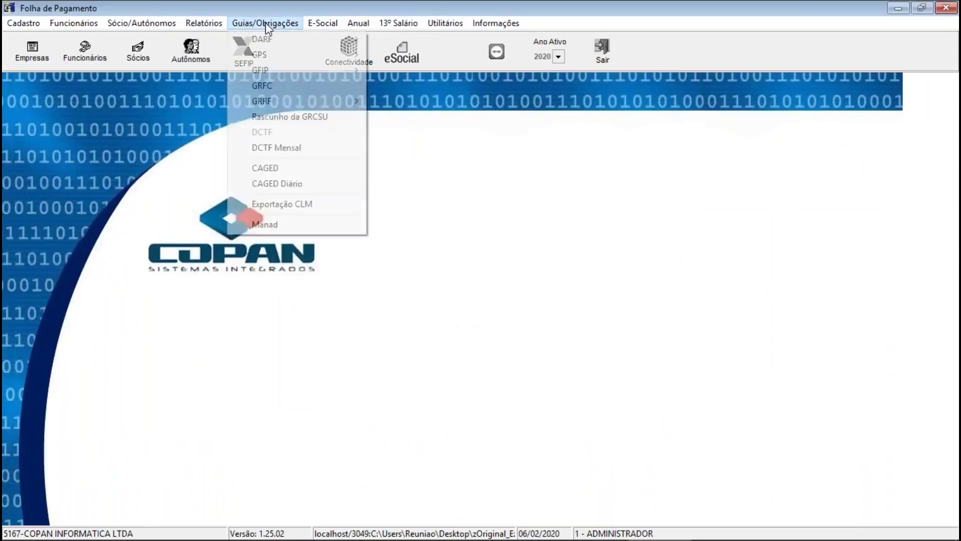
pyautogui.click(280, 204)
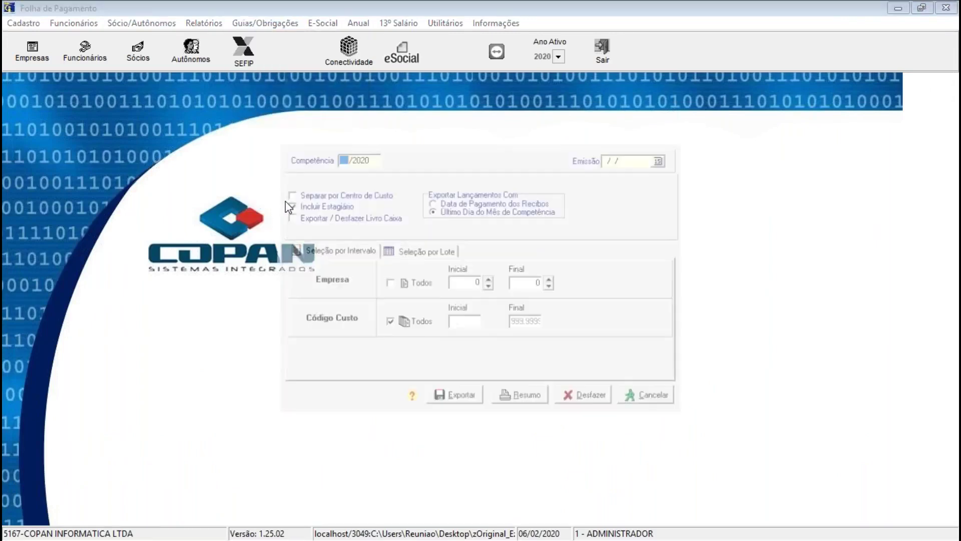
# - Set the export's Competência to 01/2020, accept the emission date 31/01/2020 and enable Exportar / Desfazer Livro Caixa
pyautogui.write('01')
pyautogui.press('Return')
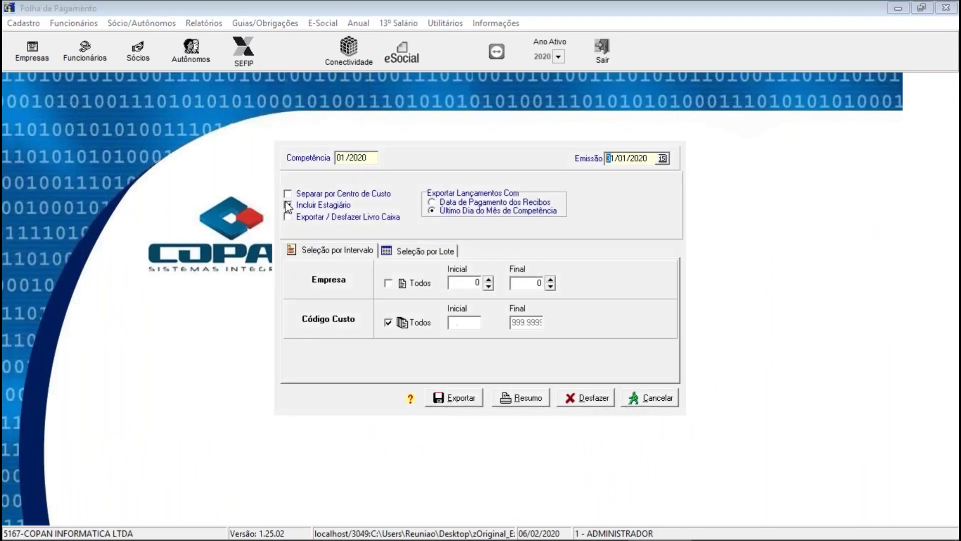
pyautogui.press('Return')
pyautogui.click(301, 221)
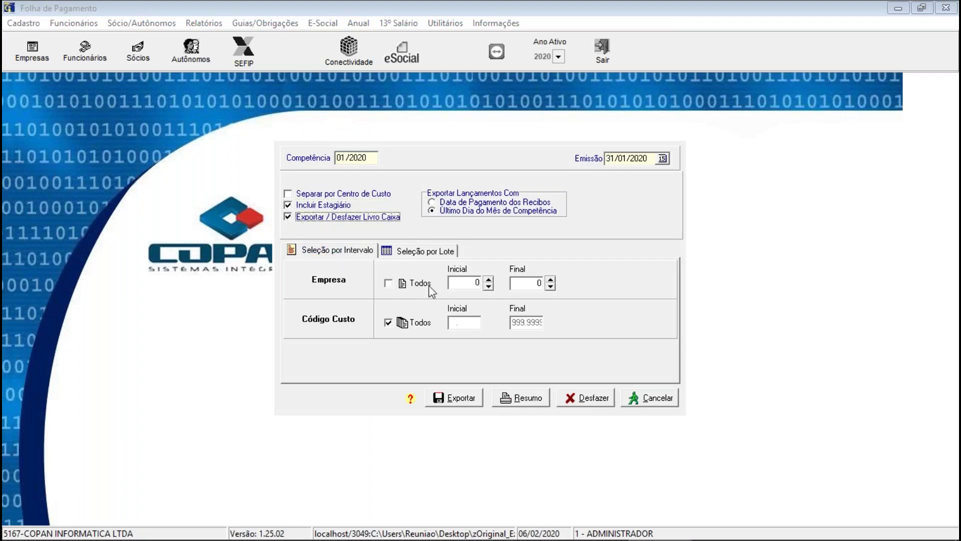
# - Limit the export to company 16 as both initial and final company, run it and dismiss the notice
pyautogui.click(452, 282)
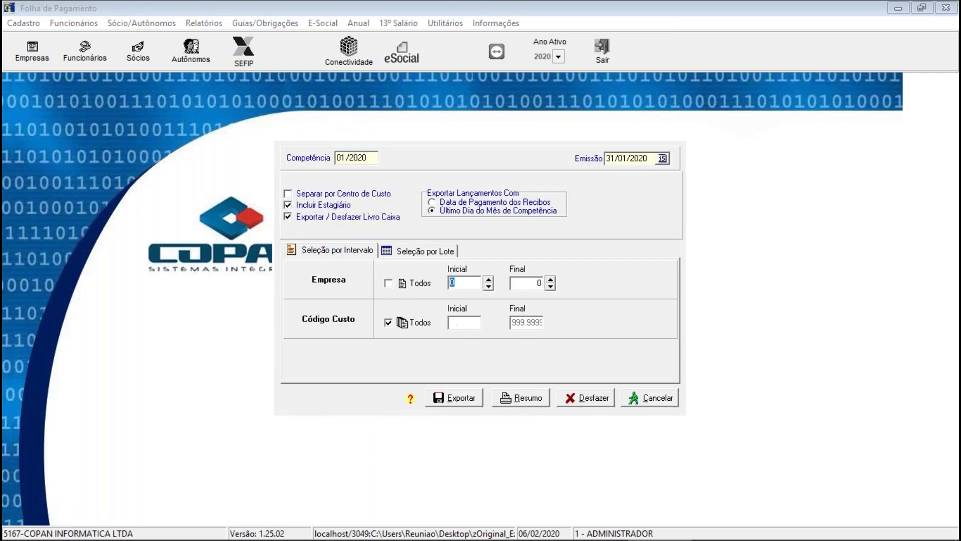
pyautogui.write('16')
pyautogui.press('Return')
pyautogui.press('Return')
pyautogui.press('Return')
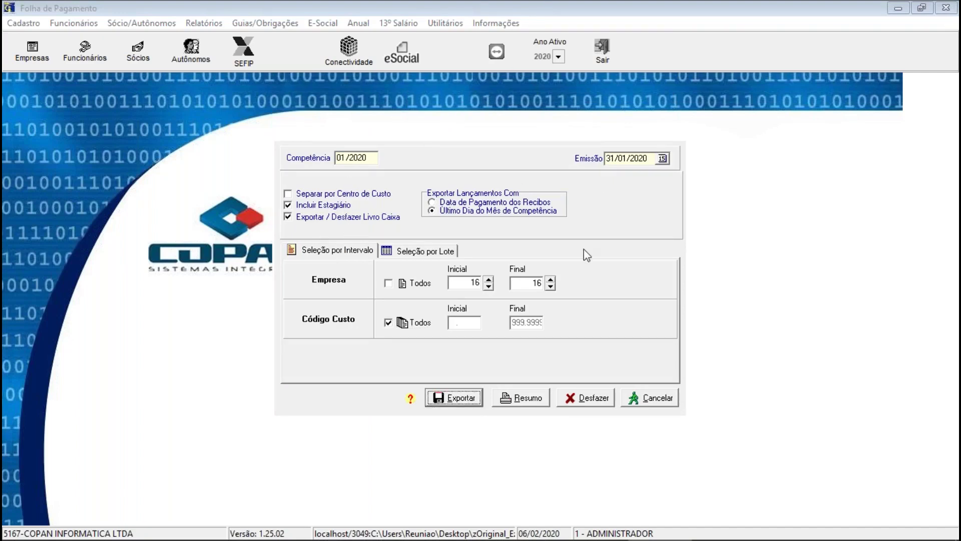
pyautogui.click(452, 405)
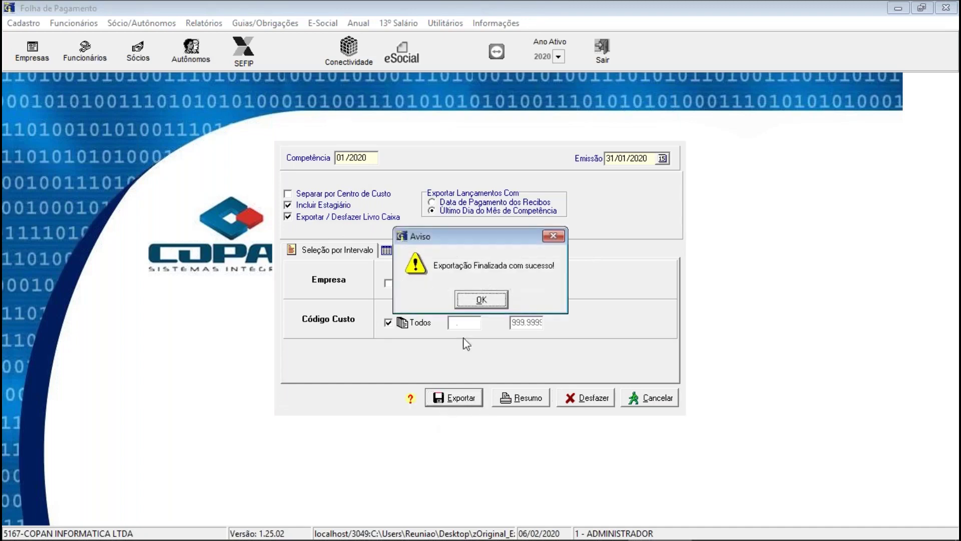
pyautogui.click(482, 300)
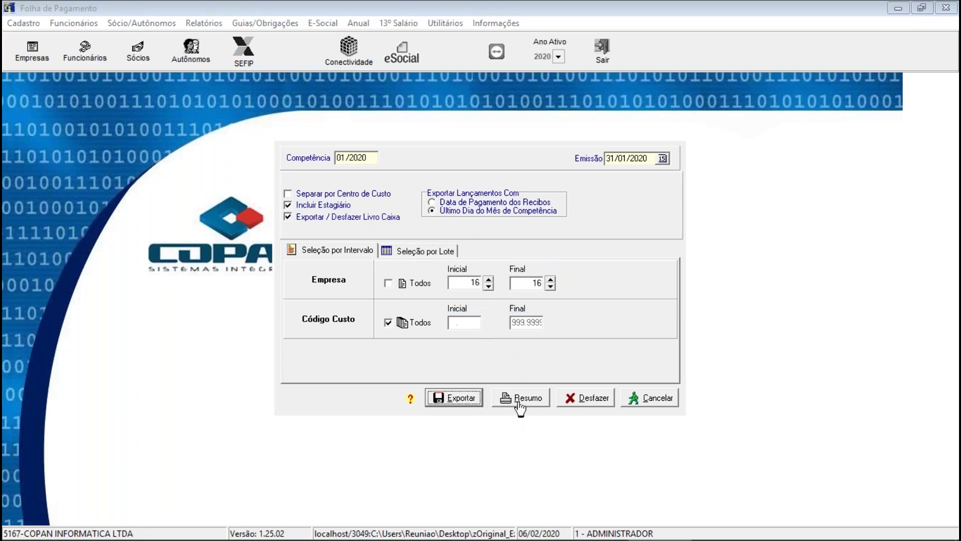
# - Generate the export summary with Livro Caixa and Contabilidade included, and review its accounting entries down to the debit and credit totals
pyautogui.click(519, 401)
pyautogui.click(490, 293)
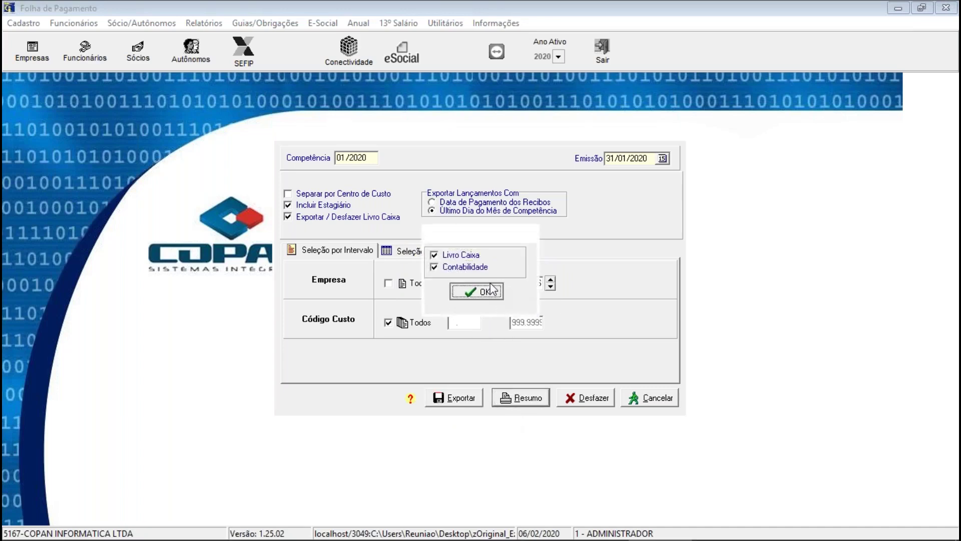
pyautogui.click(496, 253)
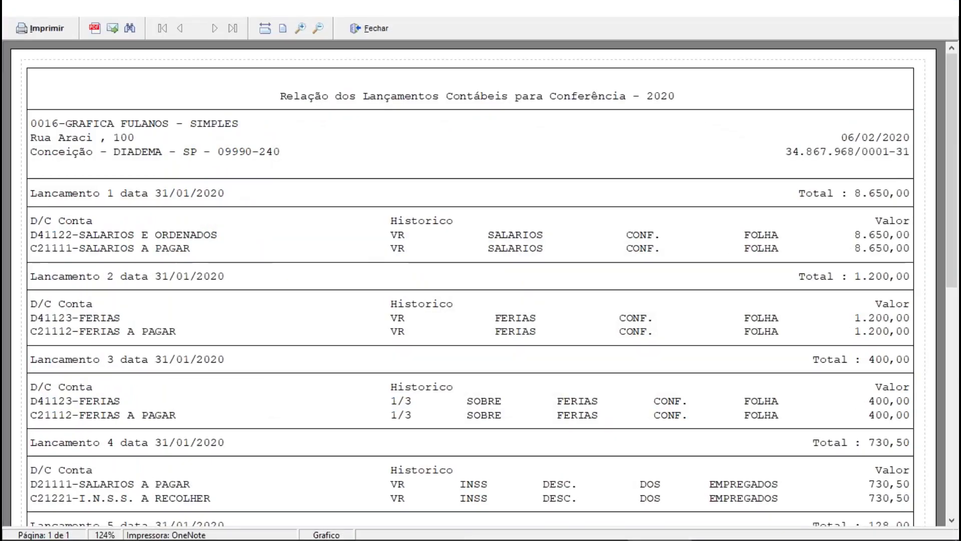
pyautogui.scroll(-1, 898, 315)
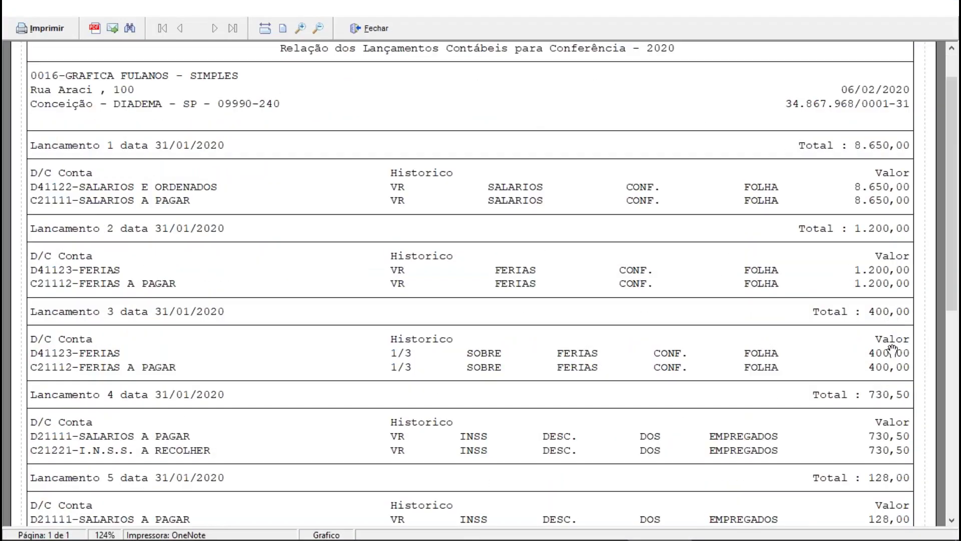
pyautogui.scroll(-1, 893, 368)
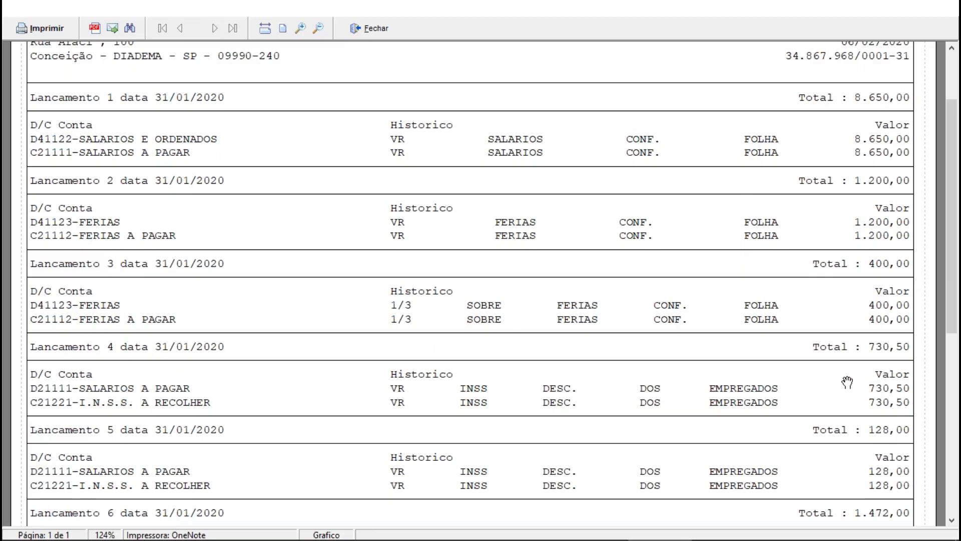
pyautogui.scroll(-2, 904, 458)
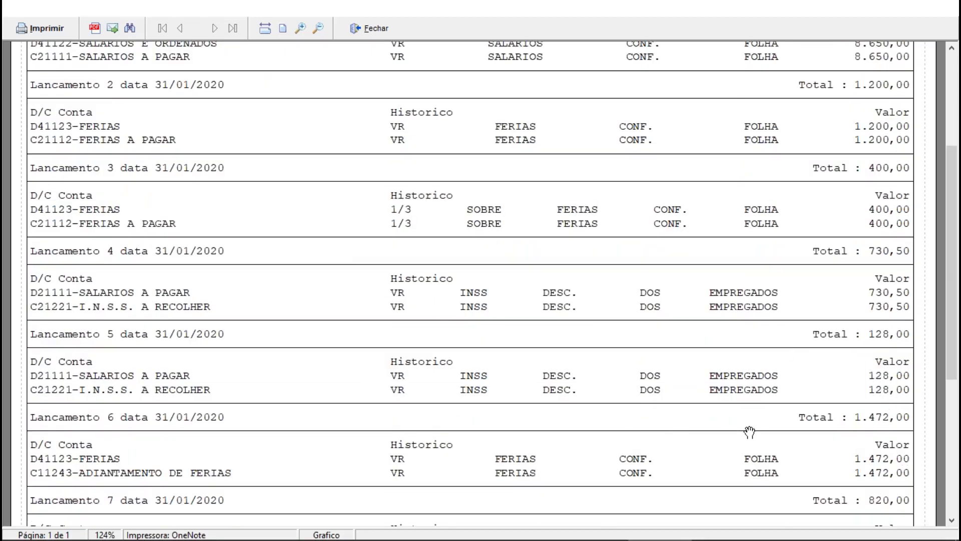
pyautogui.scroll(-1, 749, 430)
pyautogui.scroll(-1, 749, 430)
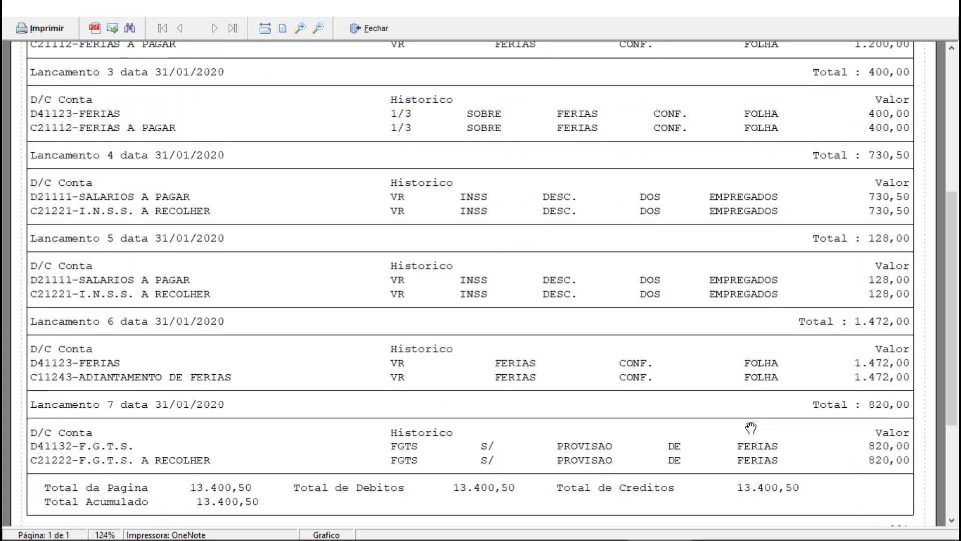
pyautogui.scroll(-1, 751, 430)
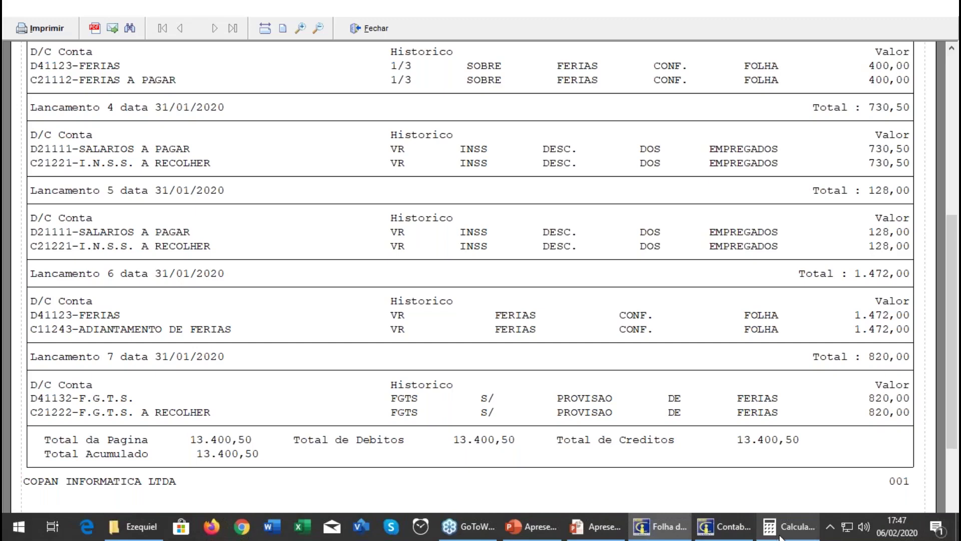
# - Switch to the Windows Calculator and try subtracting 13500,4 from the previously calculated sum, clearing the result
pyautogui.click(779, 535)
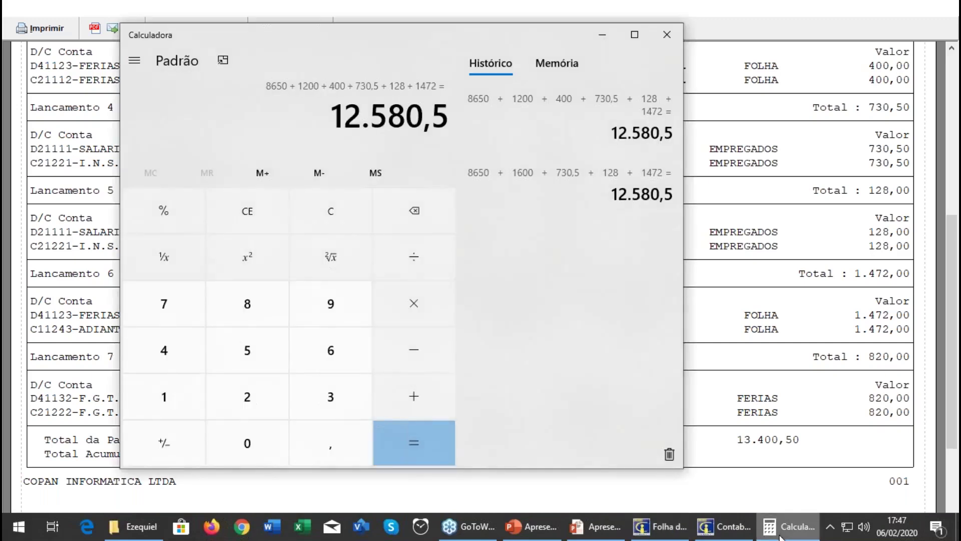
pyautogui.write('-13500,4')
pyautogui.press('Return')
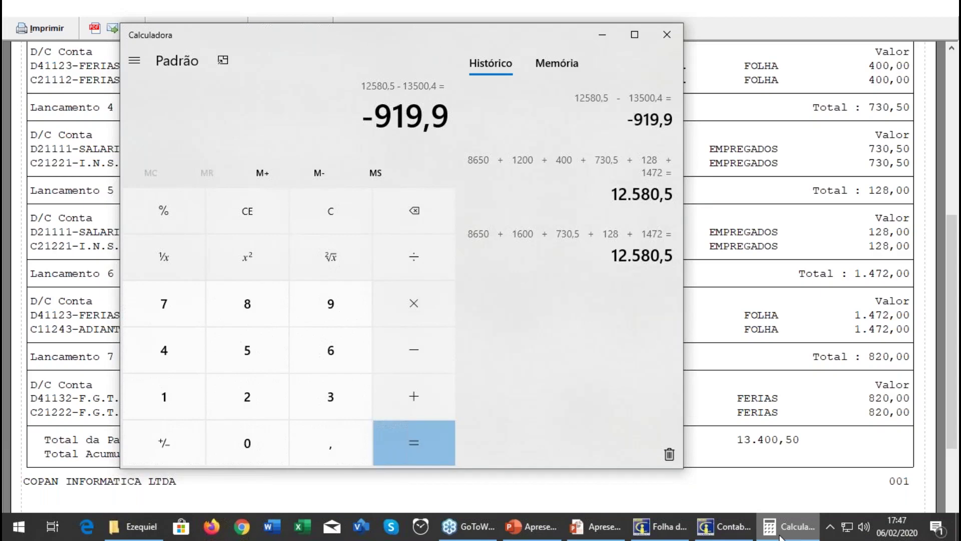
pyautogui.press('Escape')
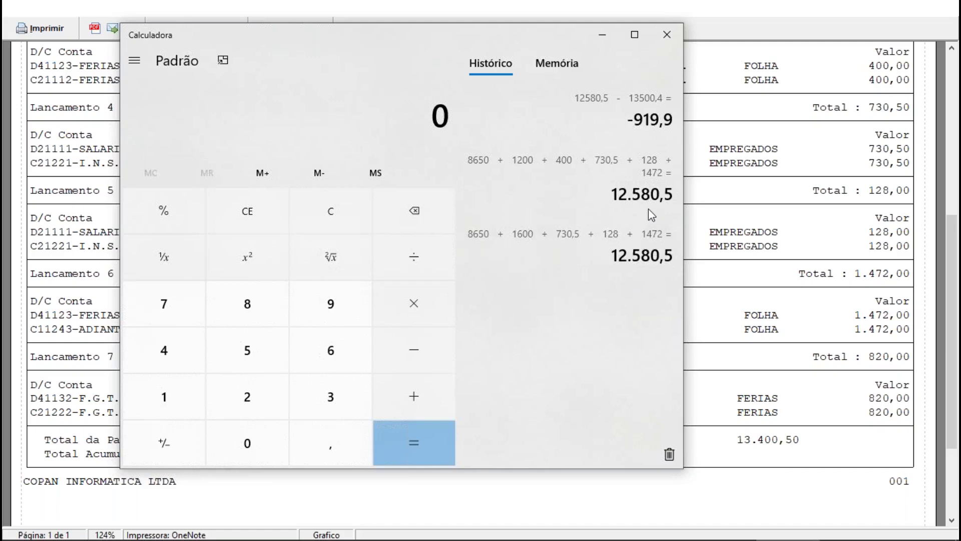
# - Add the FGTS entry amount 820 to 12580 and calculate the total
pyautogui.write('12580 + ')
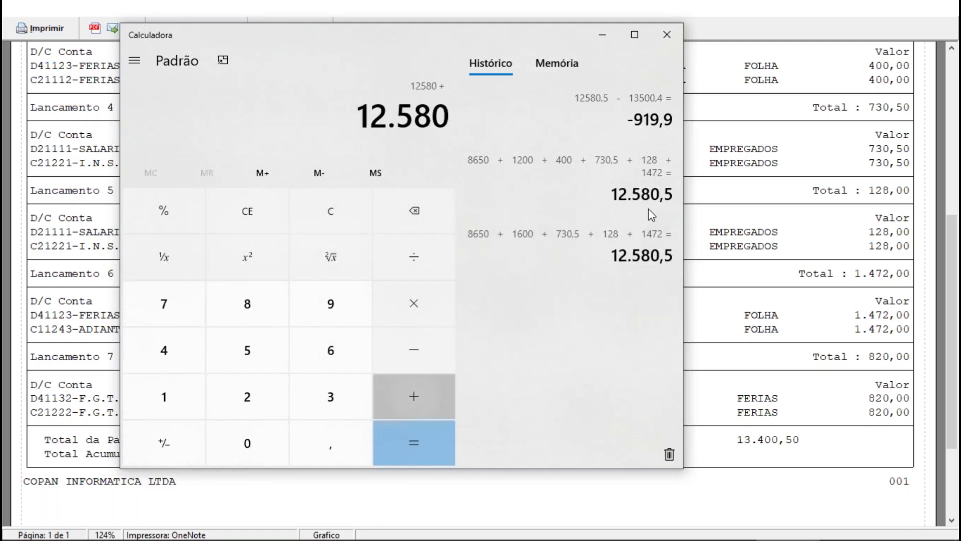
pyautogui.write('820')
pyautogui.press('Return')
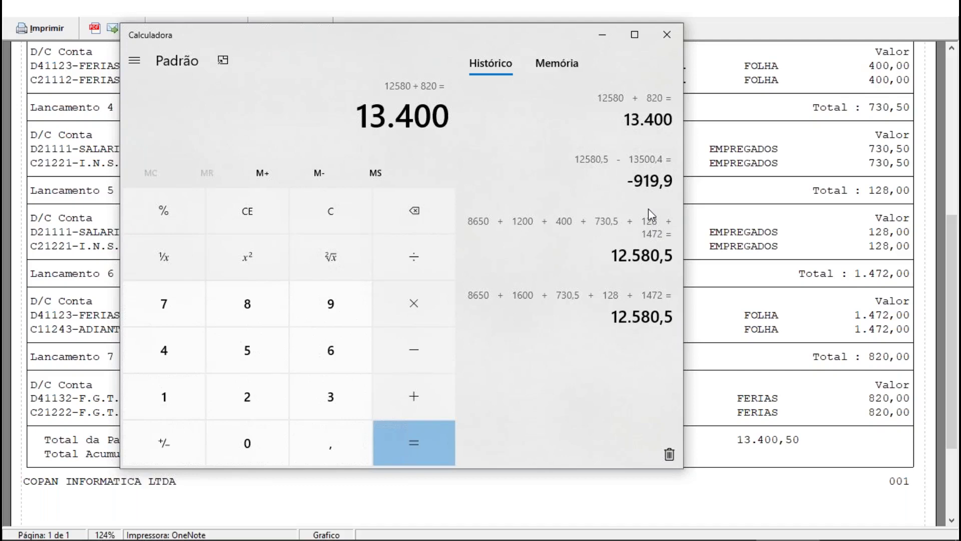
# - Close the calculator and the export summary, dismiss the cash book notice, and leave the payroll export
pyautogui.moveTo(608, 516)
pyautogui.click(667, 36)
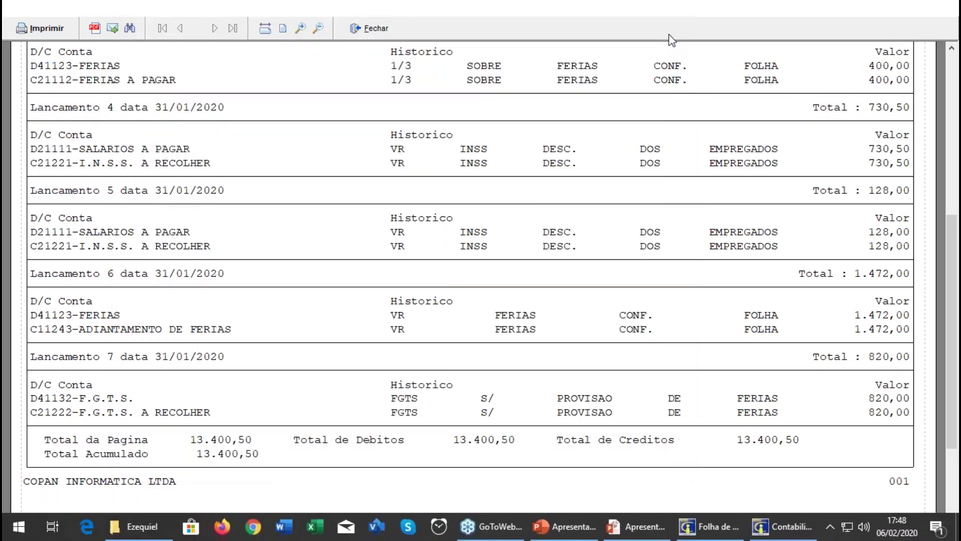
pyautogui.click(373, 29)
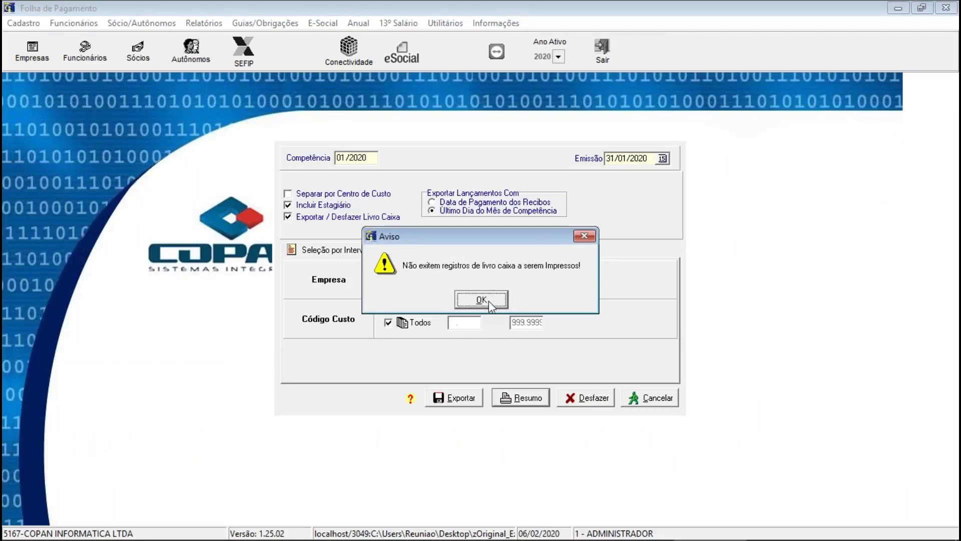
pyautogui.click(481, 299)
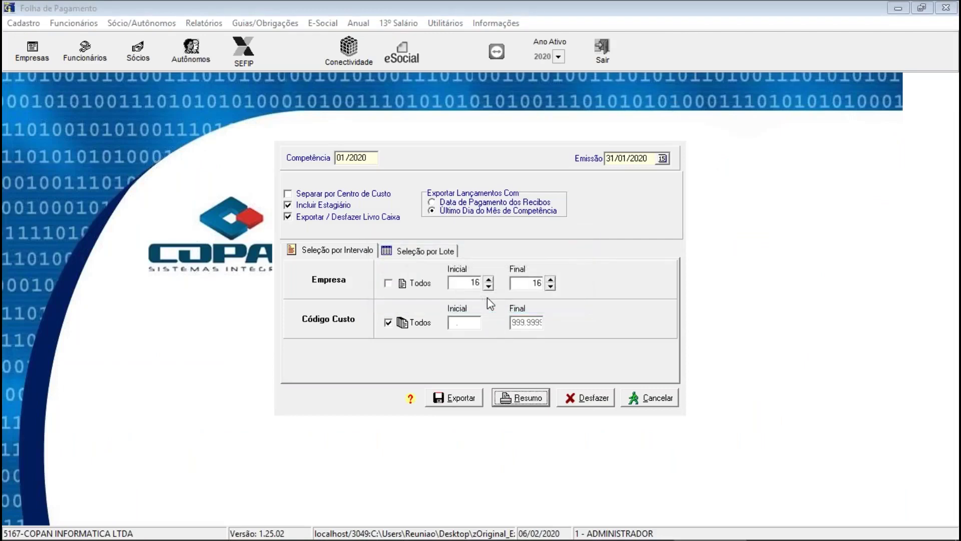
pyautogui.moveTo(603, 539)
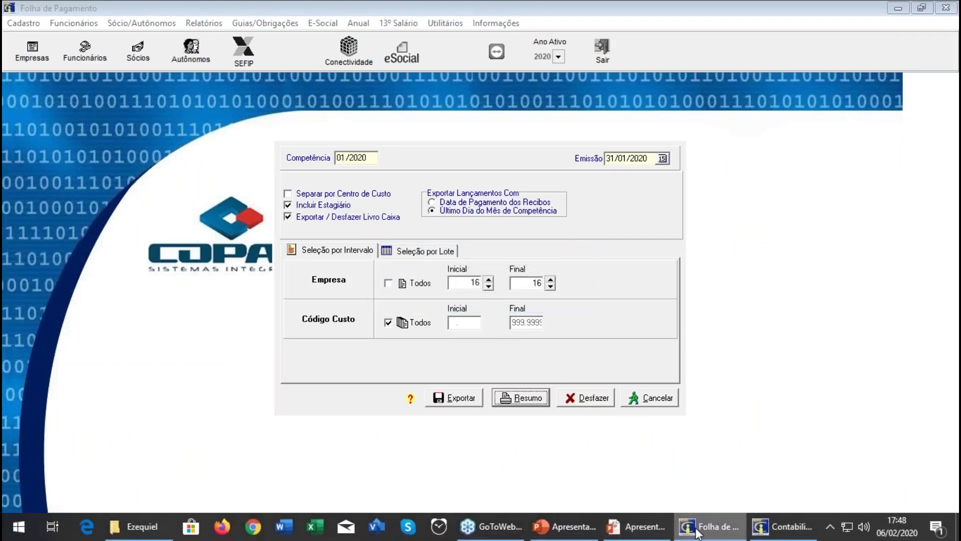
pyautogui.moveTo(743, 533)
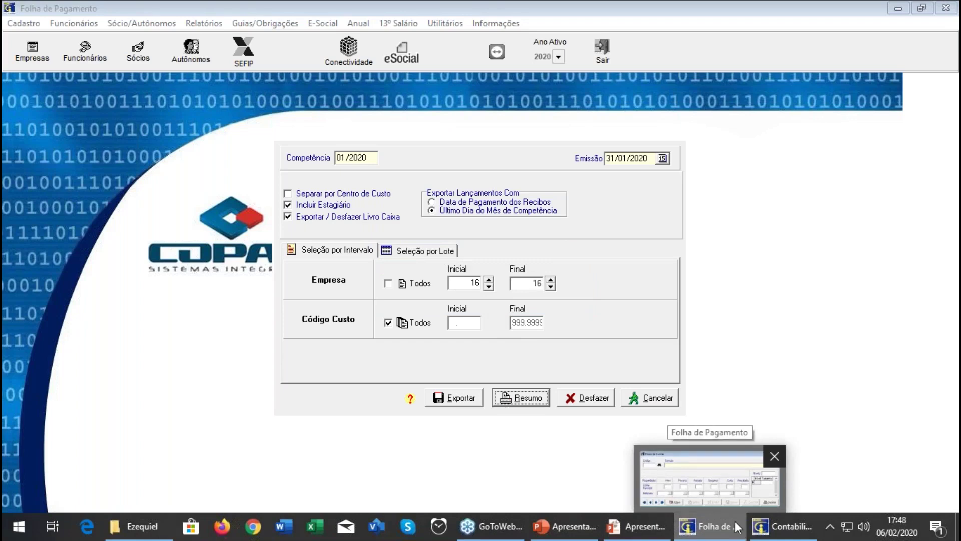
pyautogui.click(648, 398)
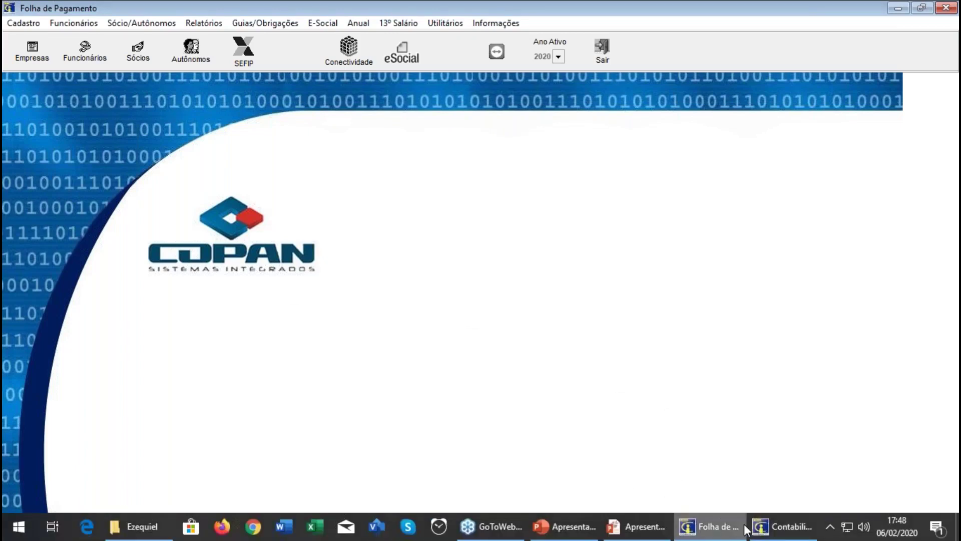
# - Switch to the Contabilidade program and prepare a Razão report for company 16, period 1 to 1 of 2020, with initial page 2
pyautogui.click(776, 526)
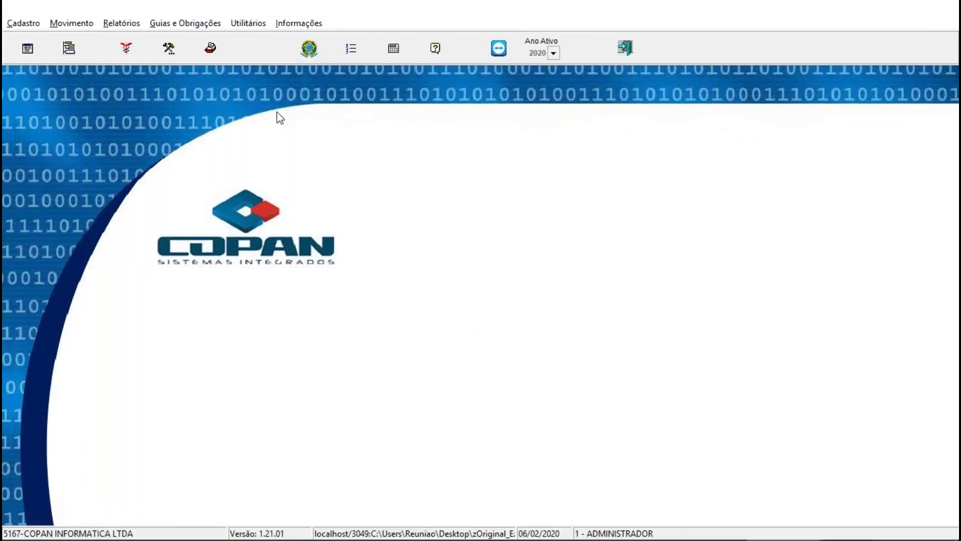
pyautogui.click(120, 23)
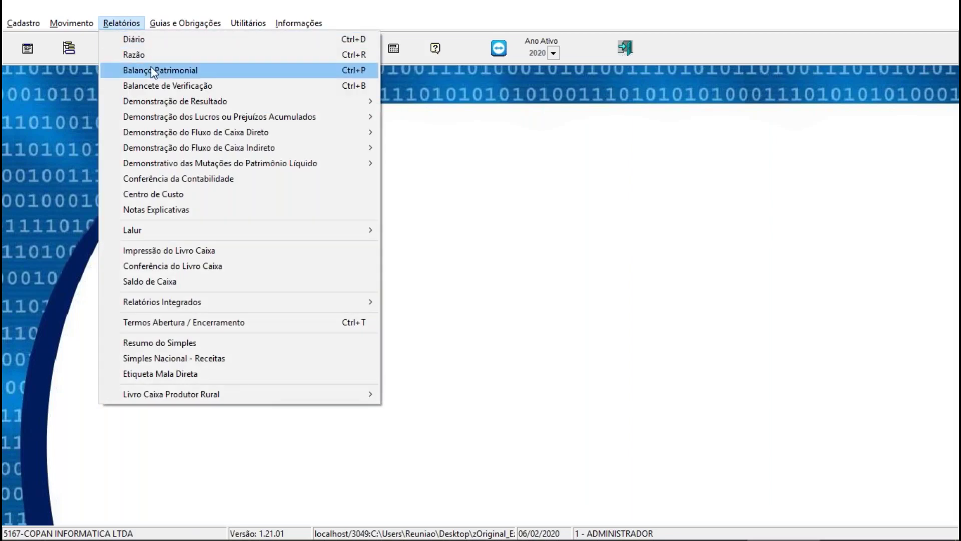
pyautogui.click(150, 58)
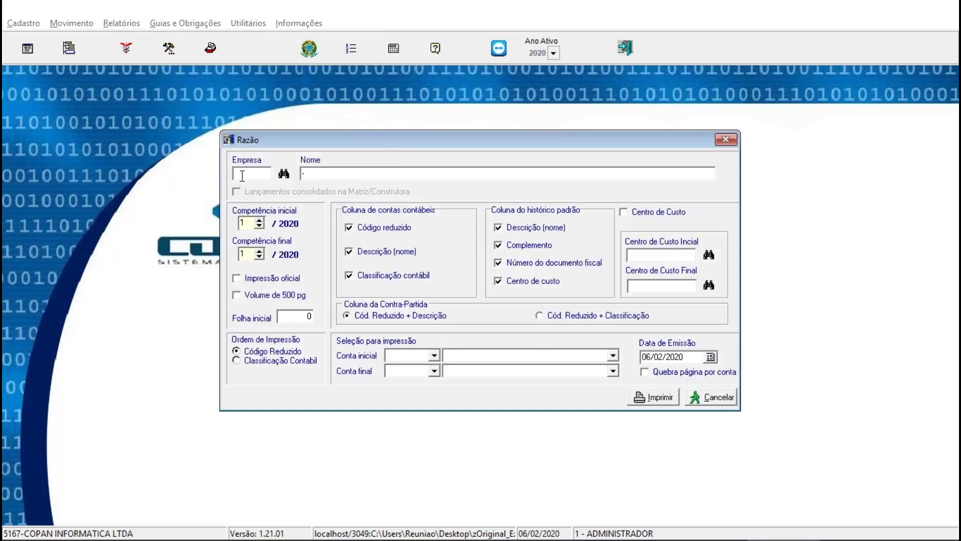
pyautogui.write('16')
pyautogui.press('Return')
pyautogui.press('Return')
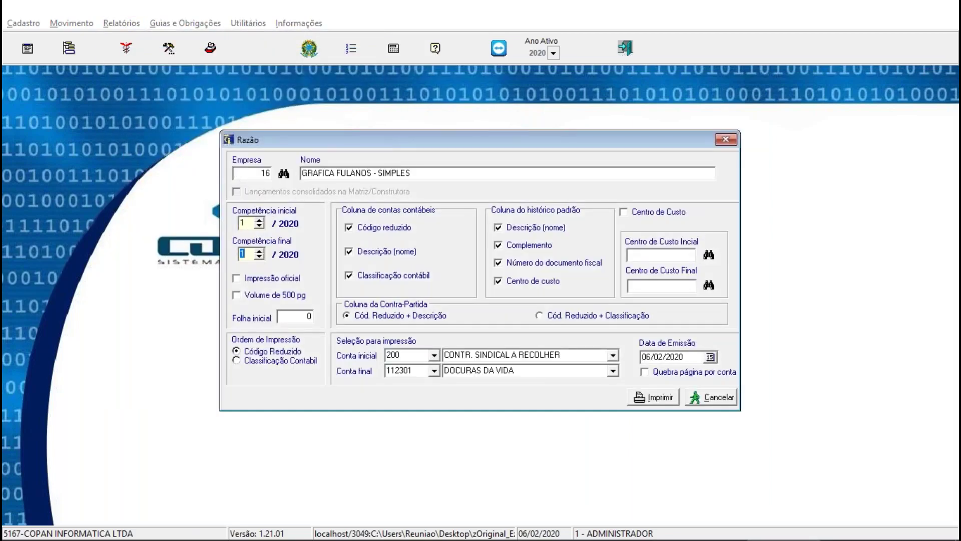
pyautogui.press('Return')
pyautogui.press('Return')
pyautogui.write('2')
pyautogui.press('Return')
# - Restrict the Razão report to account 21111, Salarios a Pagar, as both initial and final account
pyautogui.press('Return')
pyautogui.press('Return')
pyautogui.press('Return')
pyautogui.press('Return')
pyautogui.press('Return')
pyautogui.press('Return')
pyautogui.press('Return')
pyautogui.press('Return')
pyautogui.press('Return')
pyautogui.press('Return')
pyautogui.write('21111')
pyautogui.press('Return')
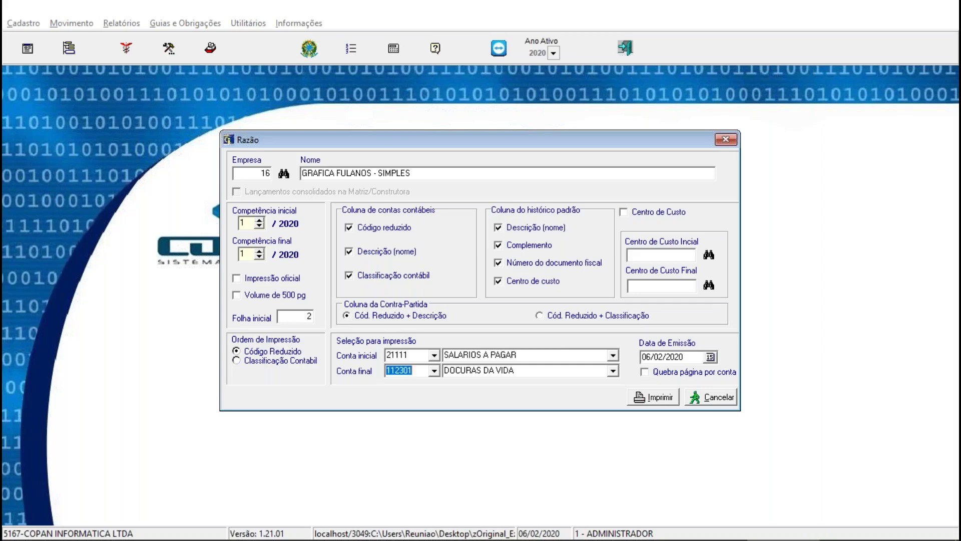
pyautogui.write('231')
pyautogui.press('BackSpace')
pyautogui.press('BackSpace')
pyautogui.press('BackSpace')
pyautogui.press('BackSpace')
pyautogui.write('21111')
pyautogui.press('Return')
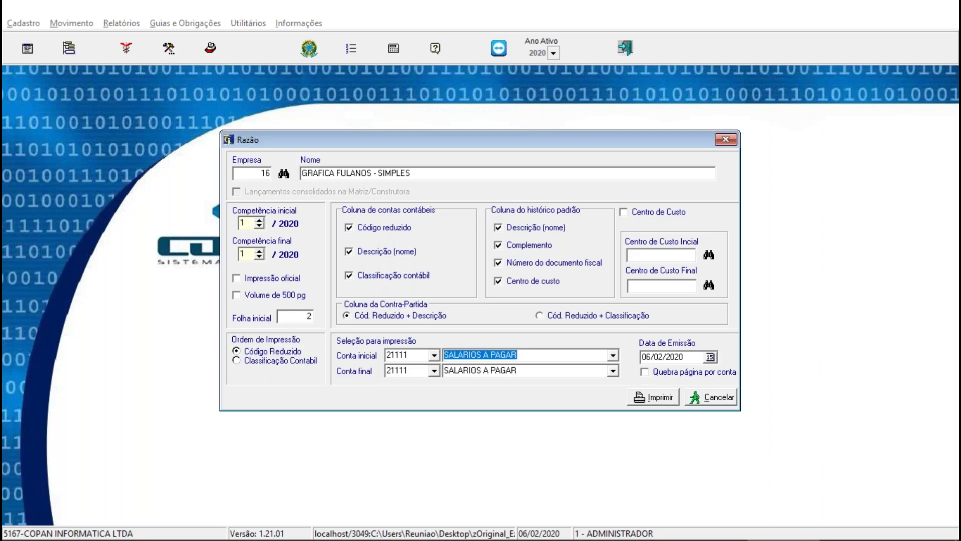
# - Generate the Razão report, review the Salarios a Pagar debits, credits and balance, and close the report
pyautogui.press('Return')
pyautogui.press('Return')
pyautogui.press('Return')
pyautogui.press('Return')
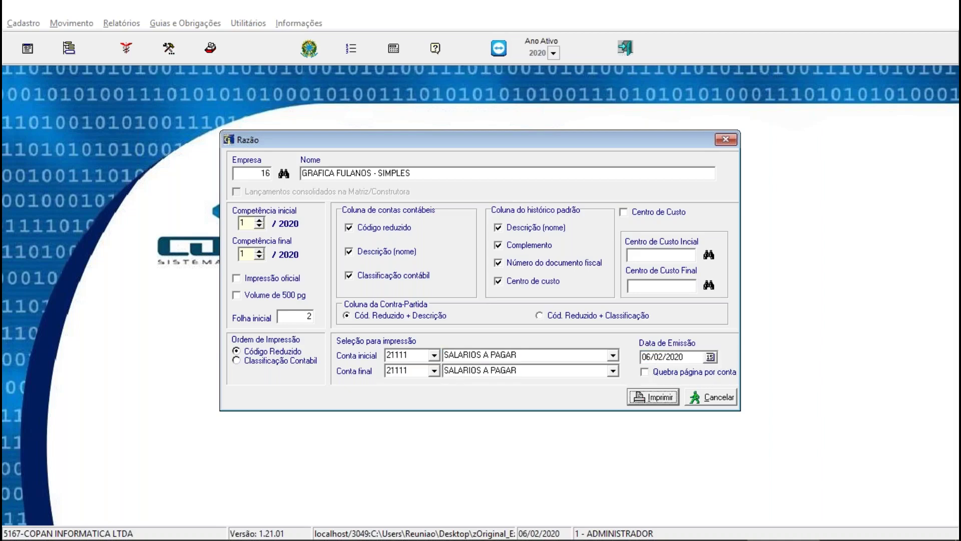
pyautogui.press('Return')
pyautogui.press('Return')
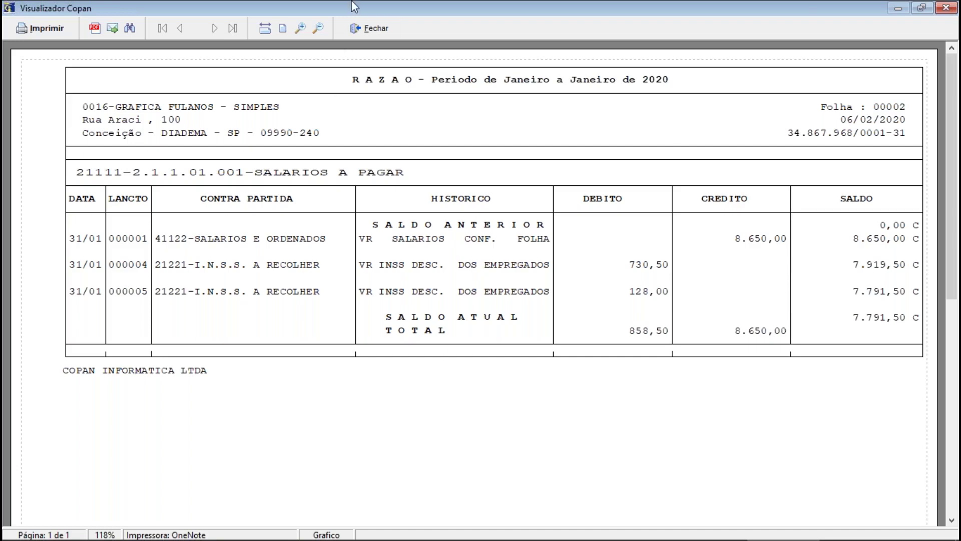
pyautogui.click(369, 28)
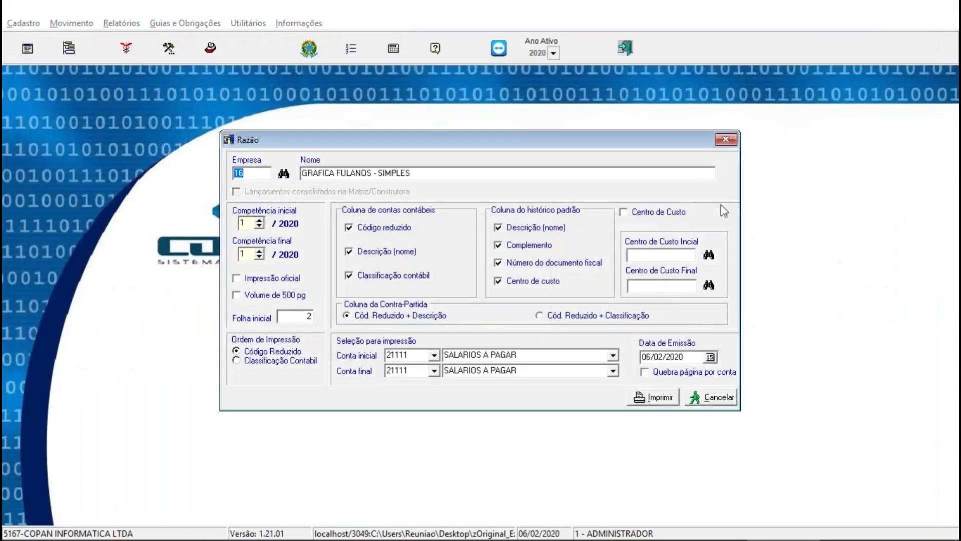
pyautogui.click(726, 139)
pyautogui.click(118, 26)
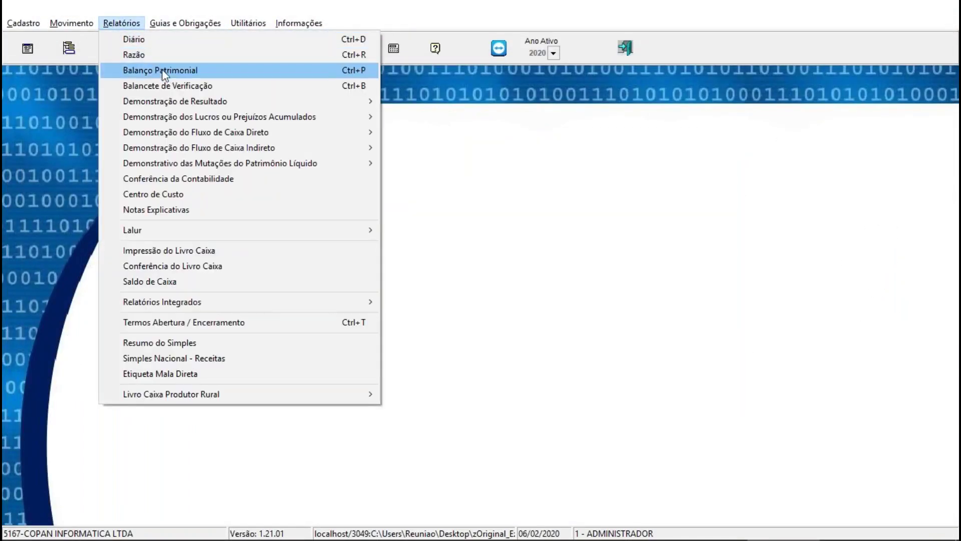
pyautogui.click(168, 88)
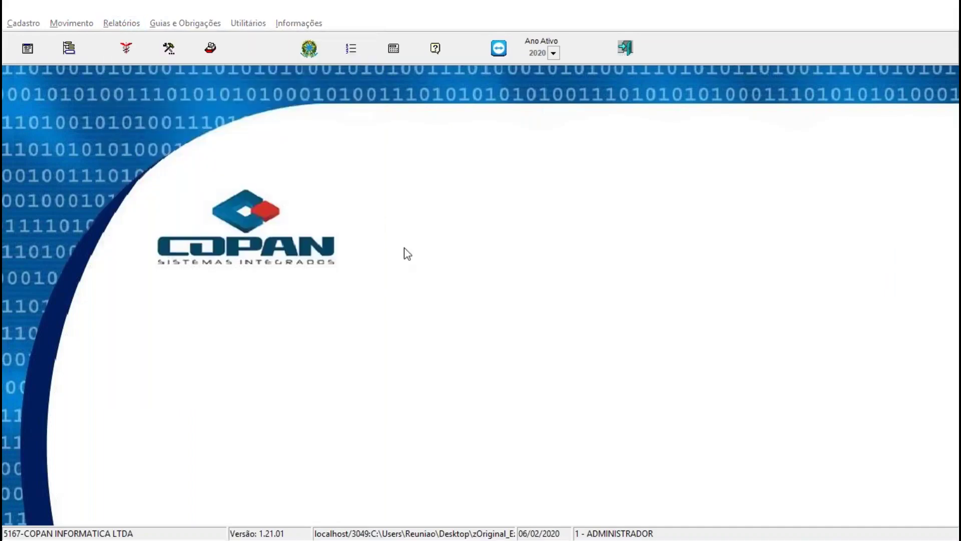
pyautogui.write('1')
pyautogui.press('Return')
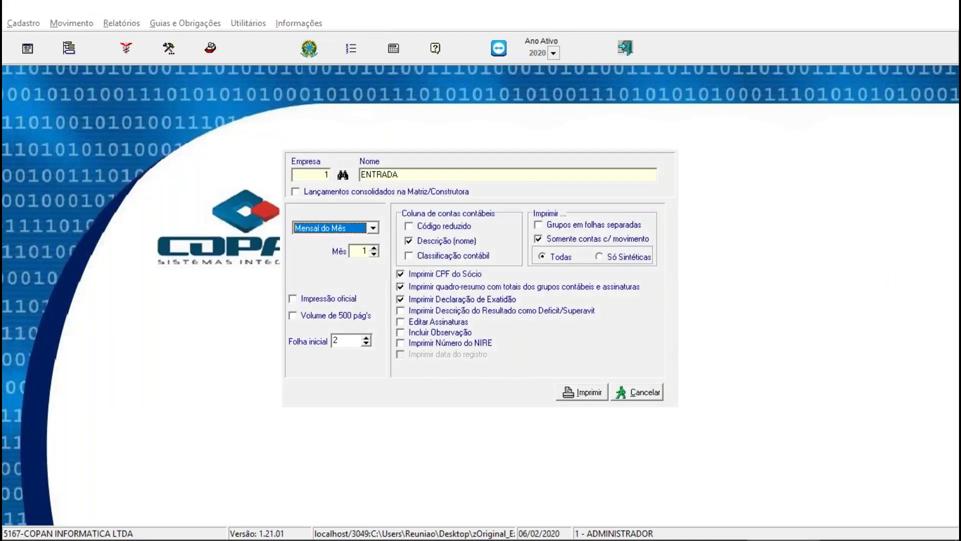
pyautogui.press('Escape')
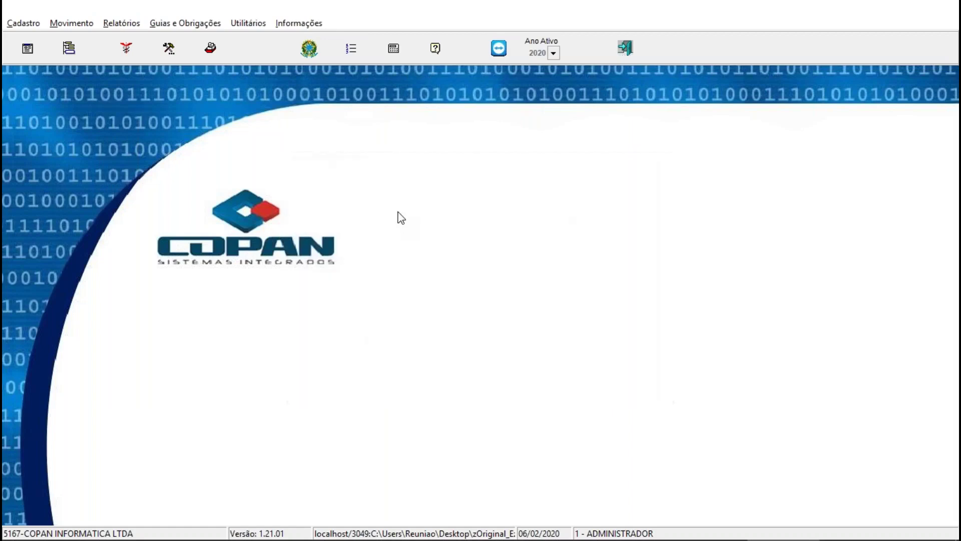
# - Prepare a Balancete de Verificação for company 16 that includes the reduced code and accounting classification columns
pyautogui.click(112, 25)
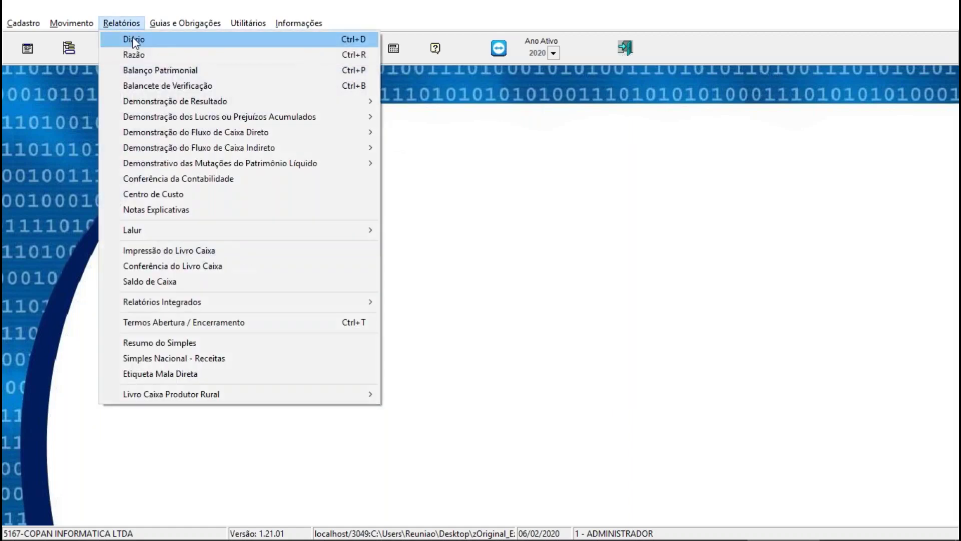
pyautogui.click(147, 86)
pyautogui.write('16')
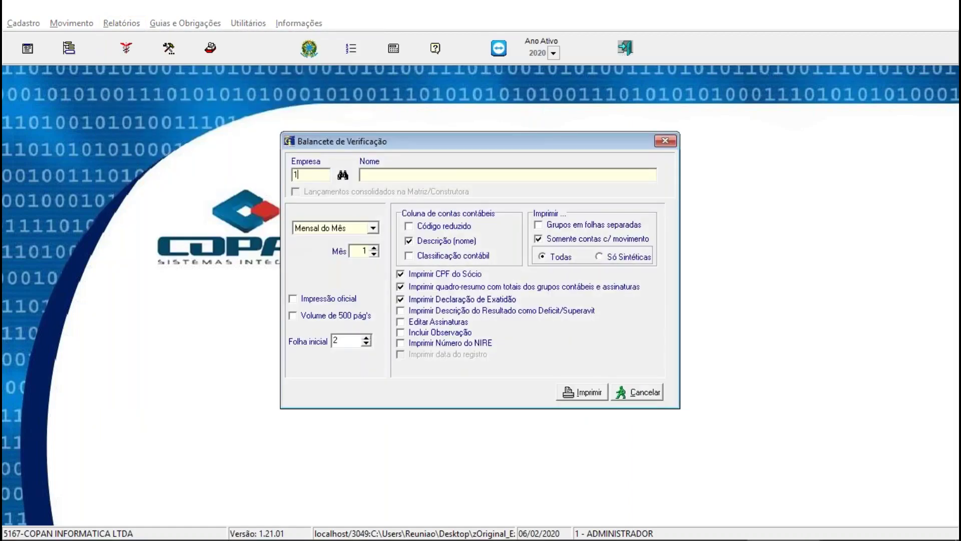
pyautogui.press('Return')
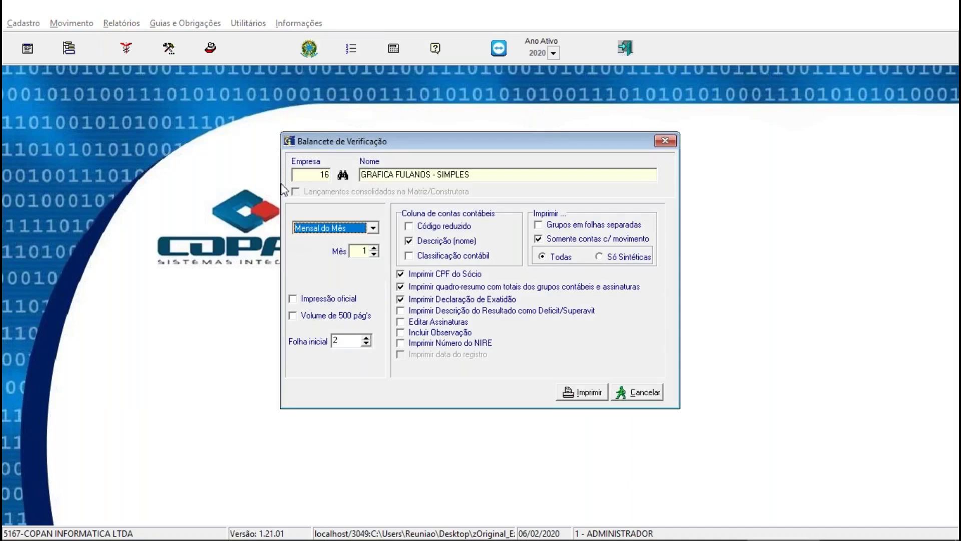
pyautogui.click(435, 227)
pyautogui.click(446, 257)
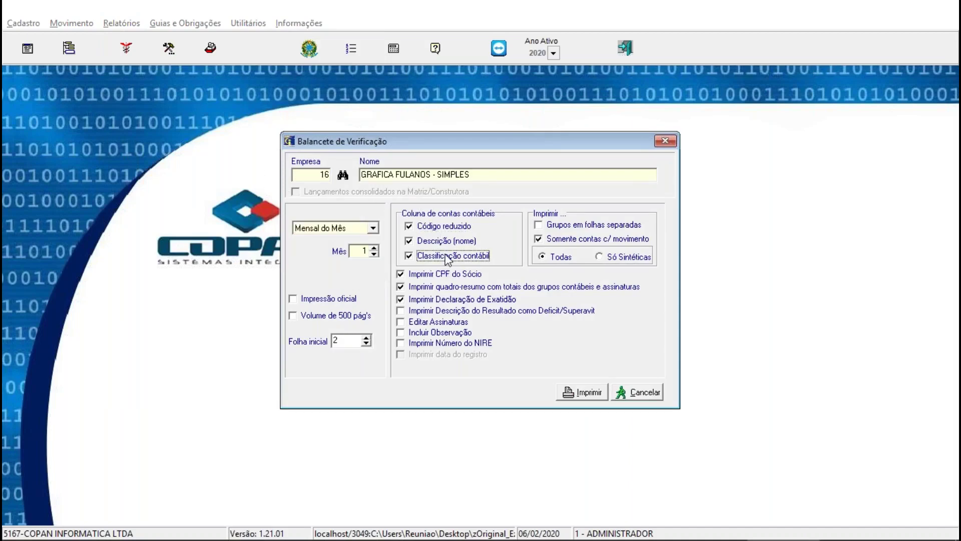
# - Generate the trial balance in the non-official layout to video, examine its asset, liability and expense accounts, and close it
pyautogui.click(578, 397)
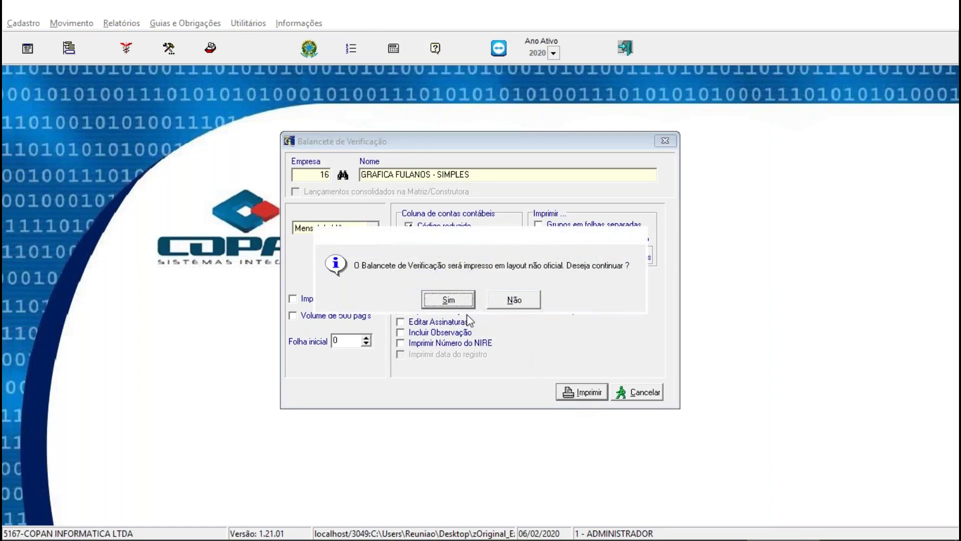
pyautogui.click(456, 302)
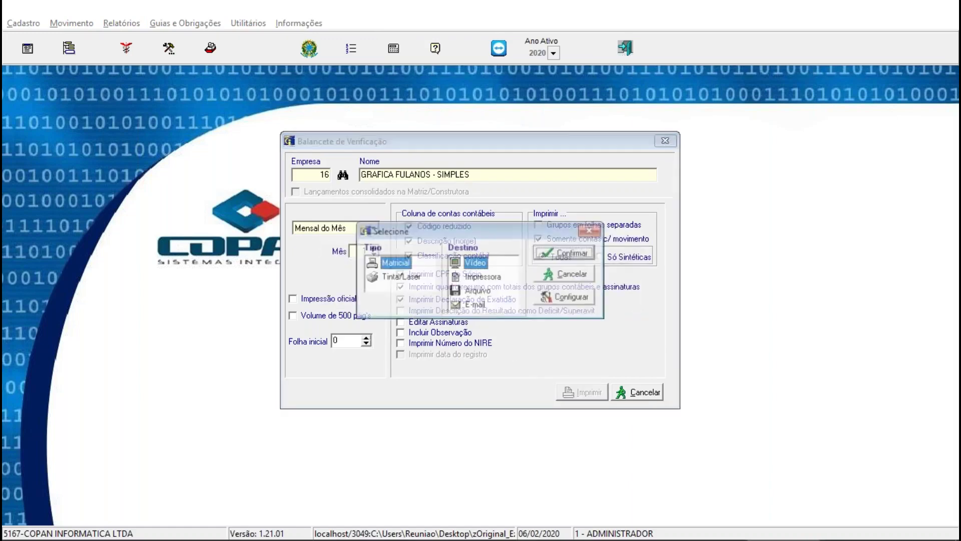
pyautogui.click(570, 252)
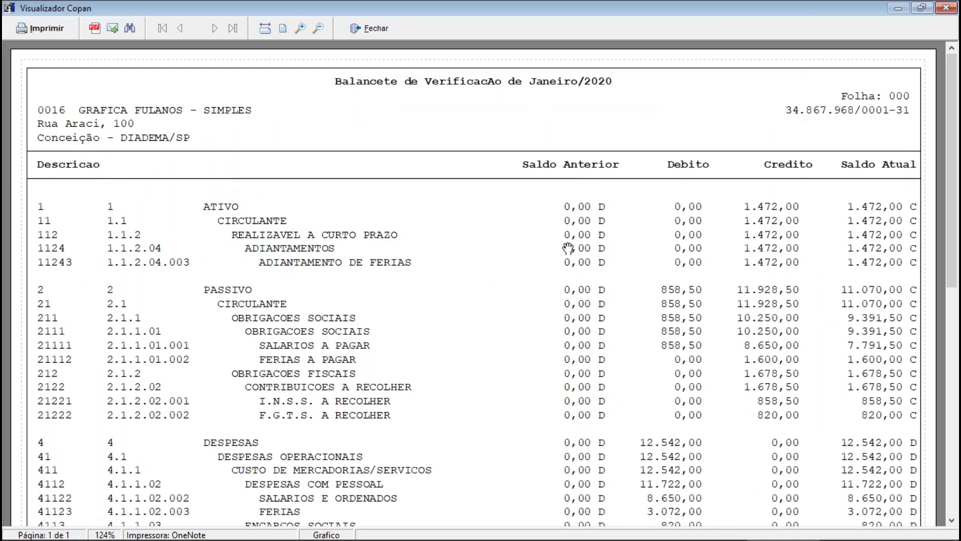
pyautogui.scroll(-1, 568, 248)
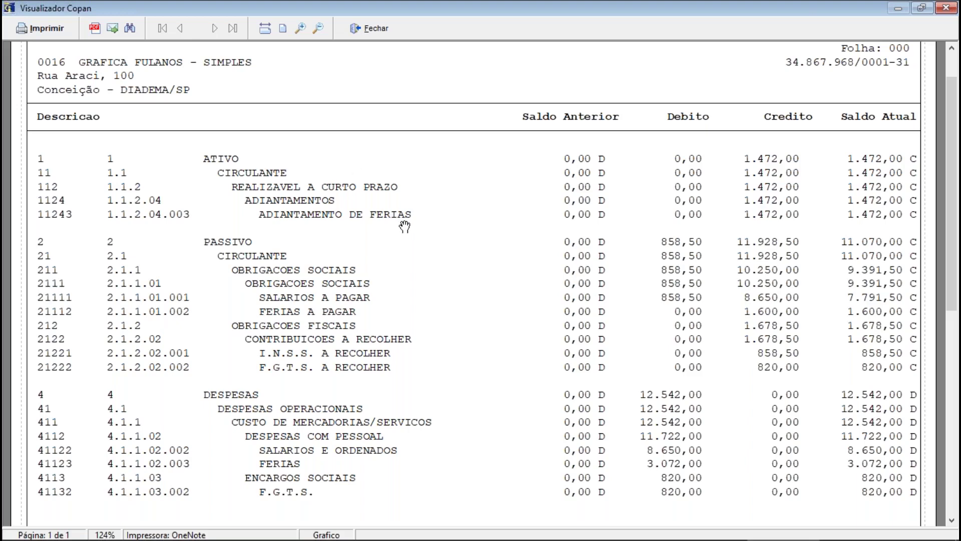
pyautogui.click(375, 29)
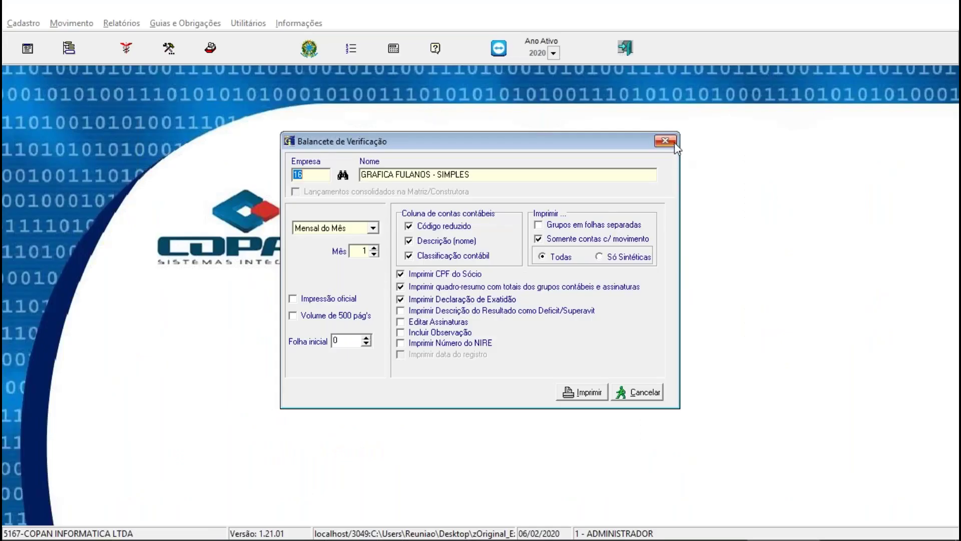
pyautogui.click(673, 142)
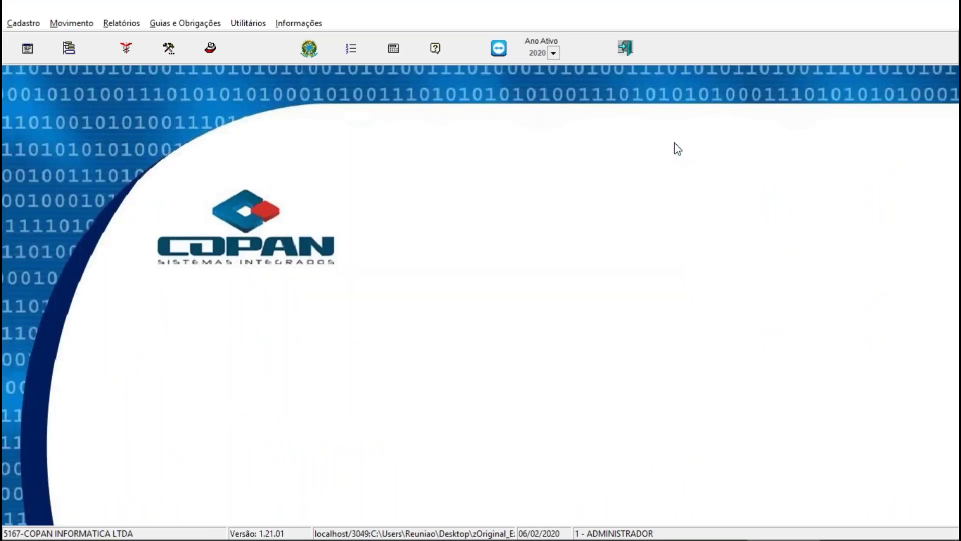
# - Start a new accounting entry for company 16 dated 03/01/2020
pyautogui.click(68, 23)
pyautogui.click(86, 40)
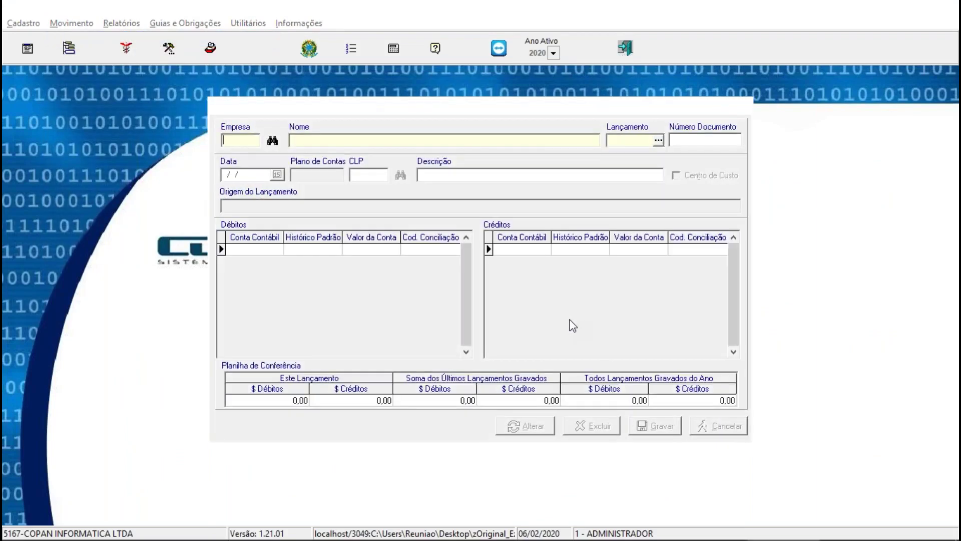
pyautogui.write('16')
pyautogui.press('Return')
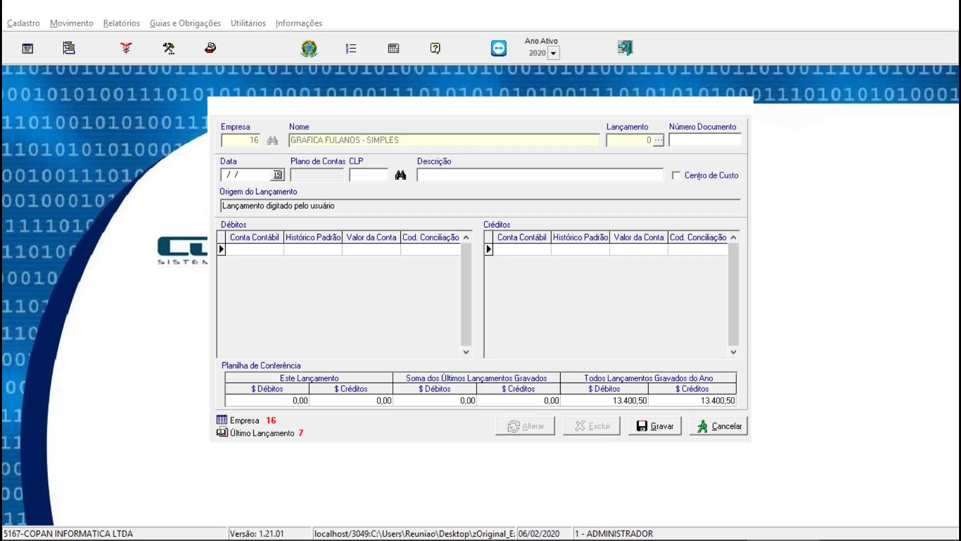
pyautogui.click(224, 175)
pyautogui.write('0301')
pyautogui.press('Return')
pyautogui.press('Return')
pyautogui.press('Return')
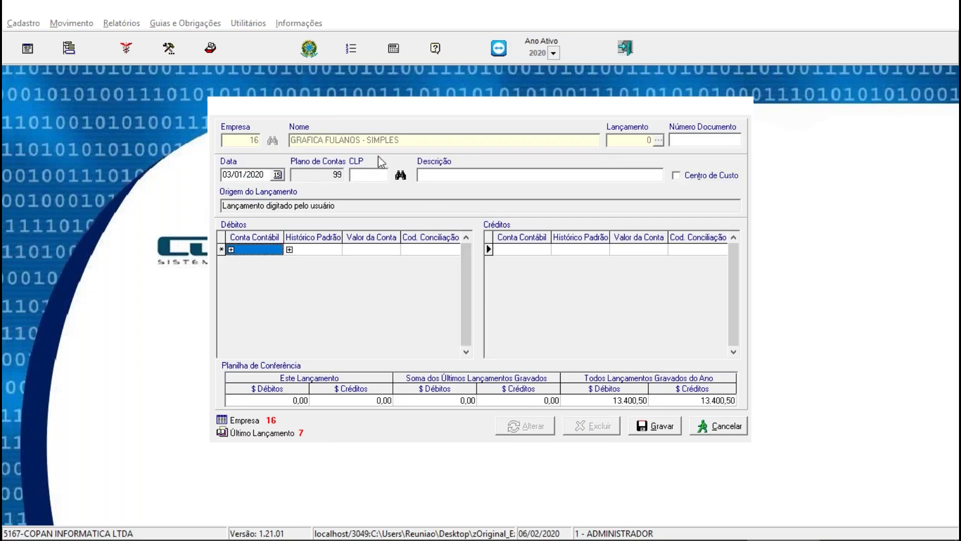
# - Assign account 11243, ADIANTAMENTO DE FERIAS, to the first debit line of the entry
pyautogui.click(231, 250)
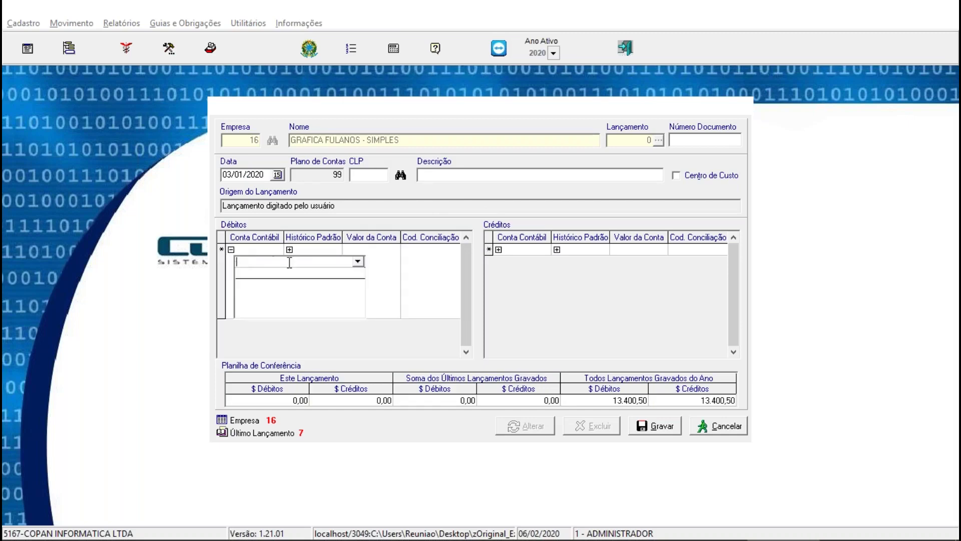
pyautogui.click(357, 261)
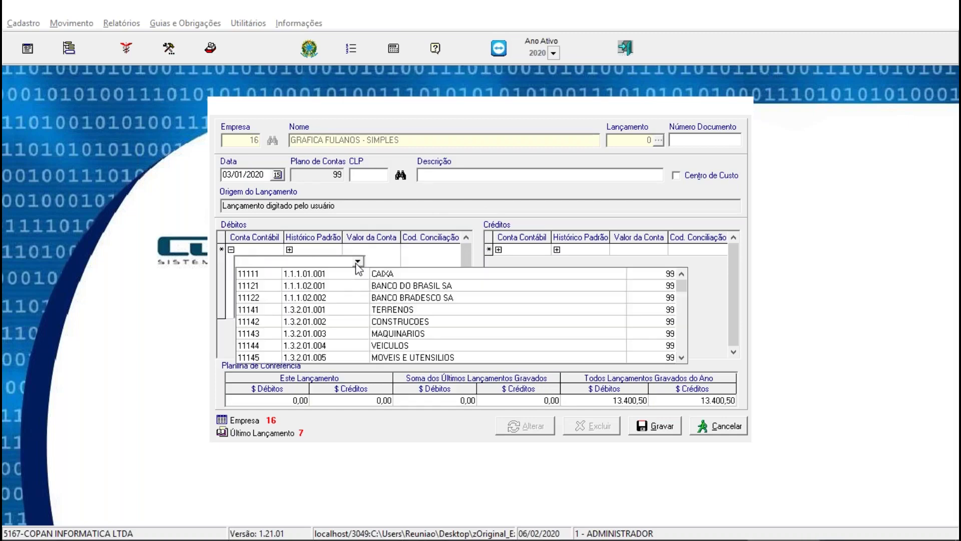
pyautogui.write('ad')
pyautogui.press('Down')
pyautogui.press('Down')
pyautogui.press('Down')
pyautogui.press('Down')
pyautogui.press('Down')
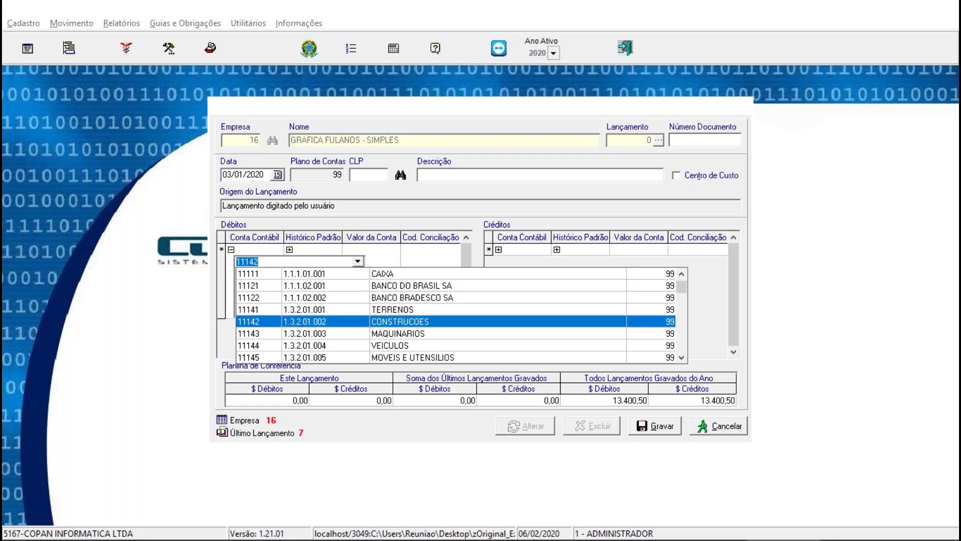
pyautogui.write('1126')
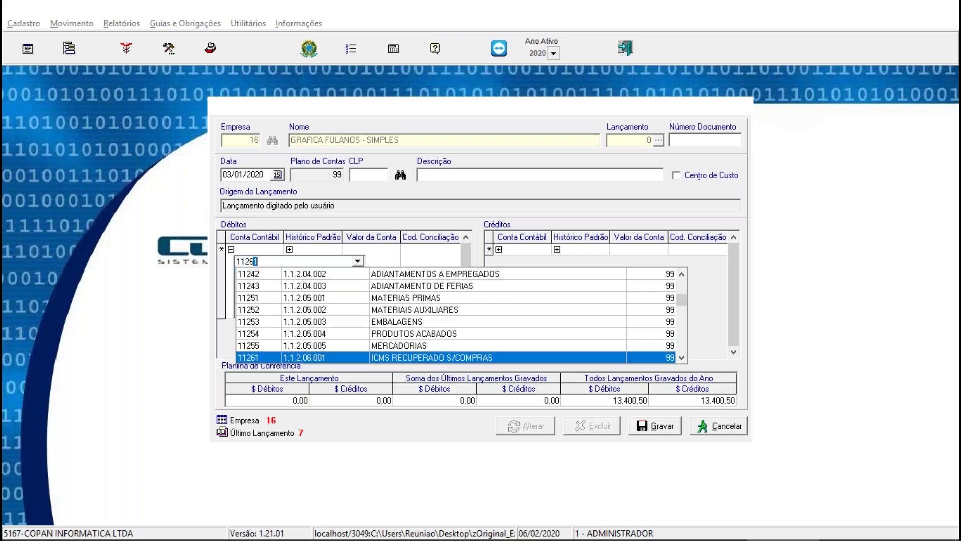
pyautogui.write('4')
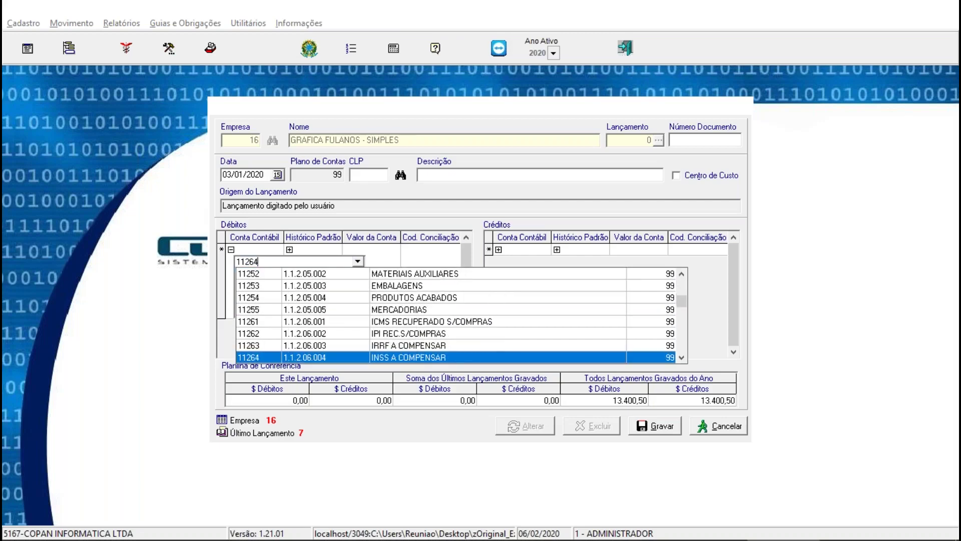
pyautogui.press('BackSpace')
pyautogui.press('BackSpace')
pyautogui.write('42')
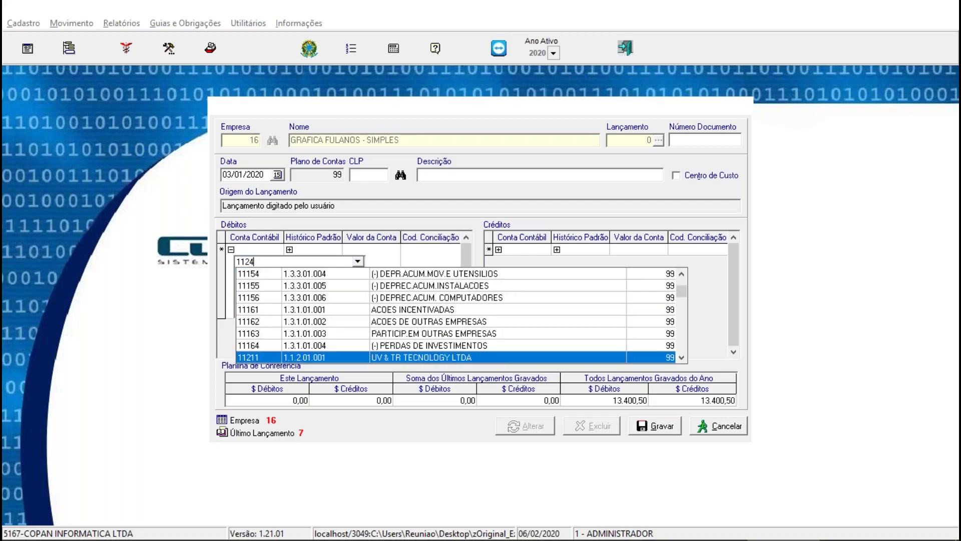
pyautogui.press('Down')
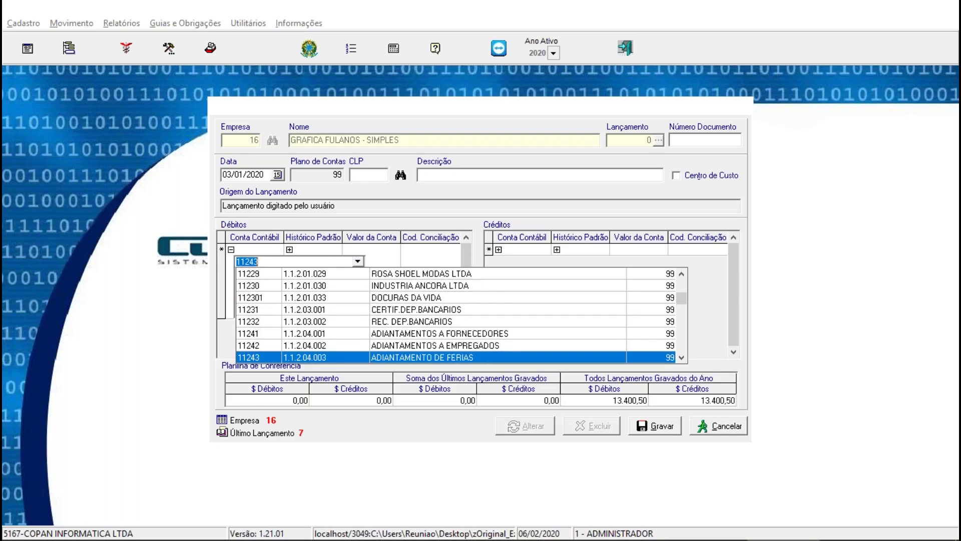
pyautogui.press('Return')
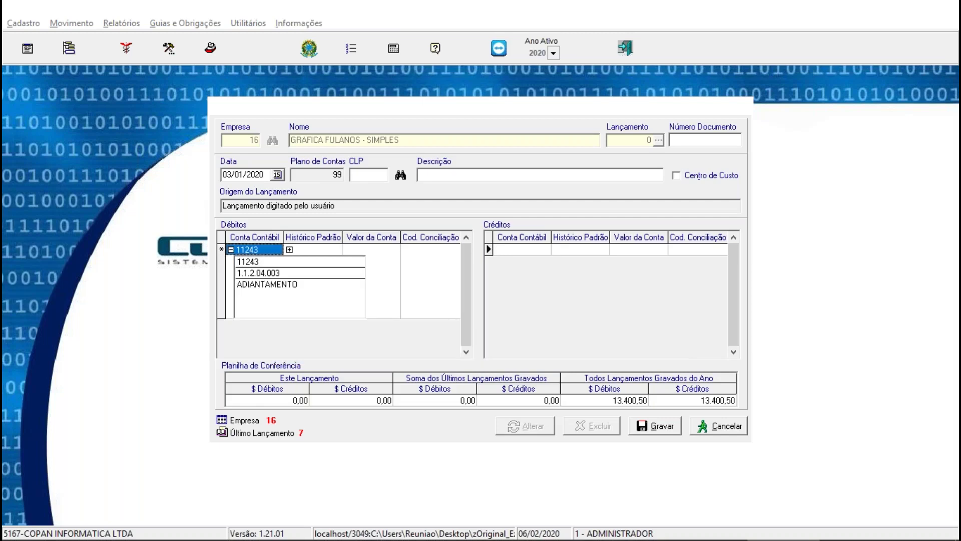
# - Complete the debit line with standard history 23, VR FERIAS CONF. FOLHA, and a value of 1.472,00
pyautogui.click(313, 249)
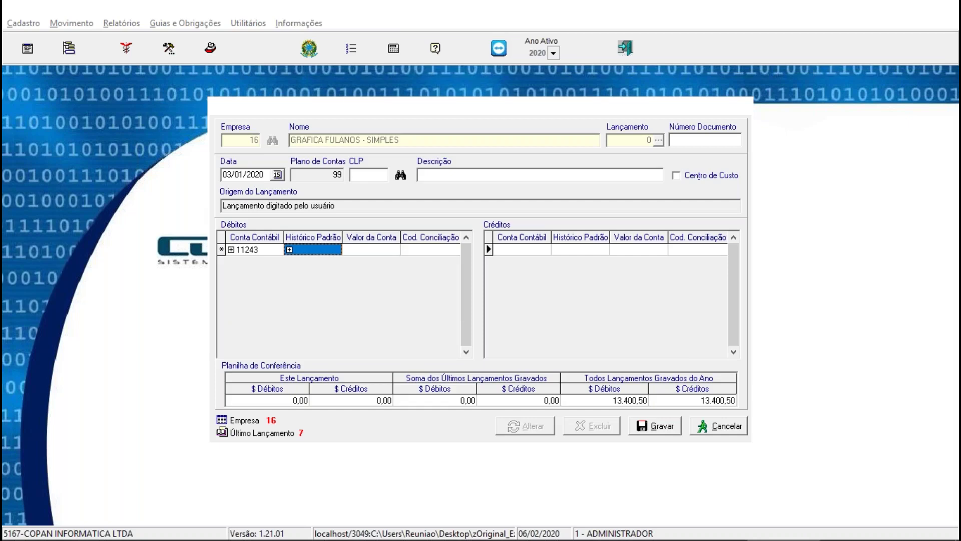
pyautogui.write('23')
pyautogui.press('Return')
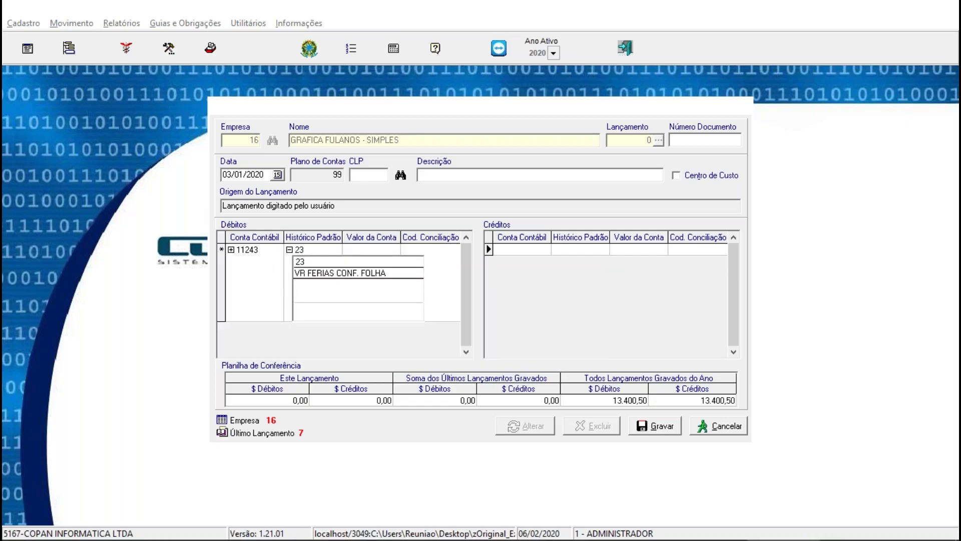
pyautogui.click(381, 247)
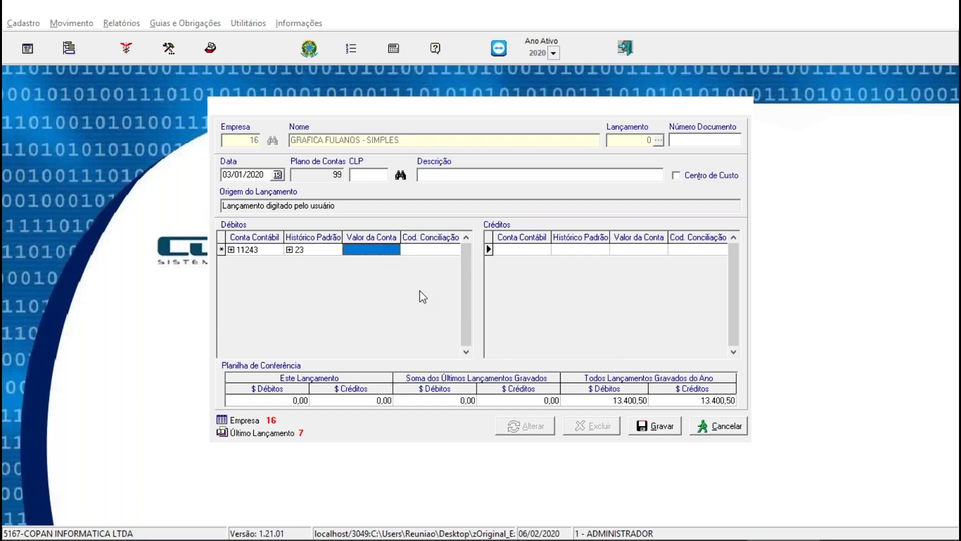
pyautogui.write('1472')
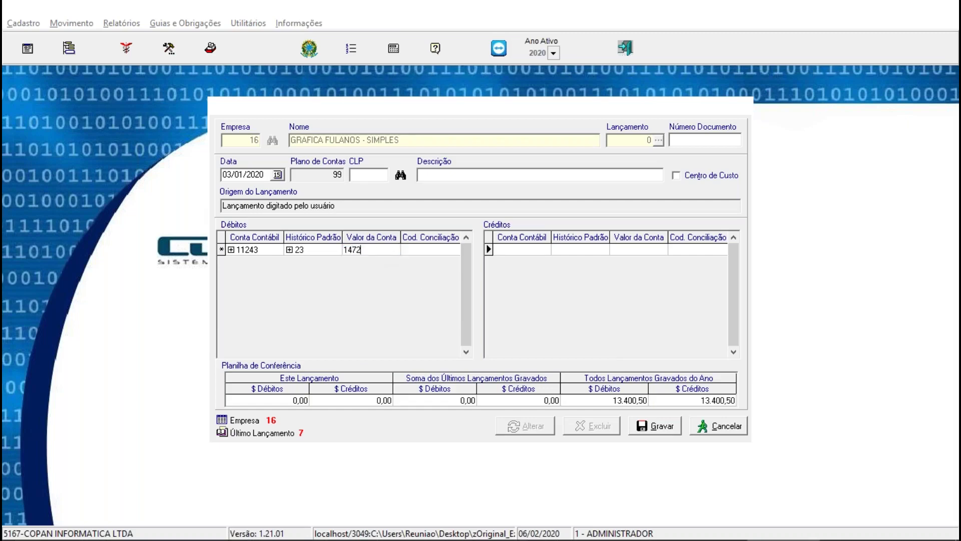
pyautogui.press('Return')
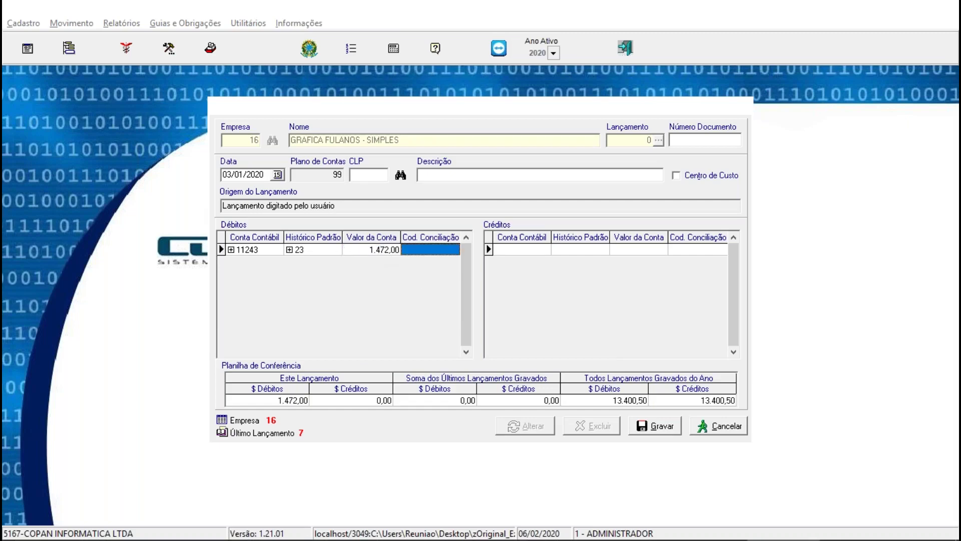
pyautogui.press('Return')
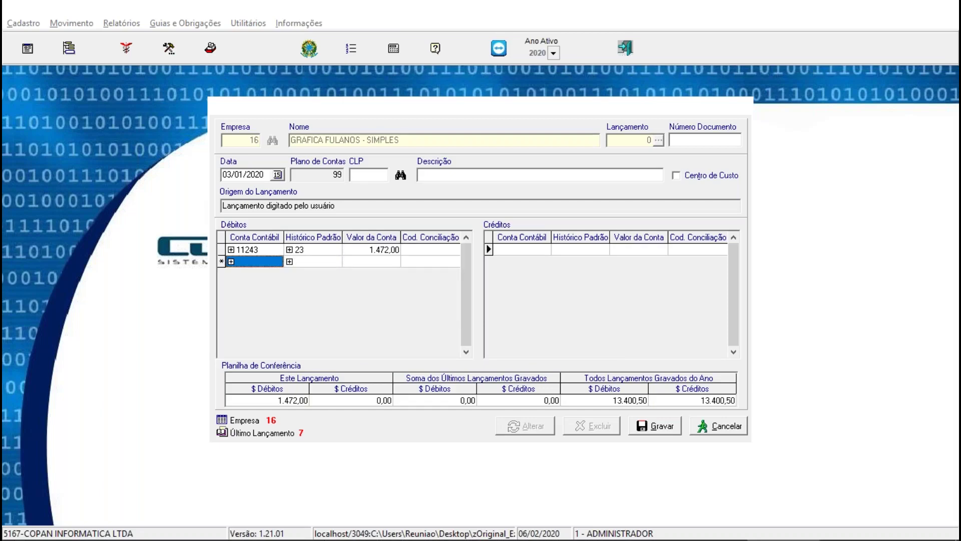
pyautogui.press('Up')
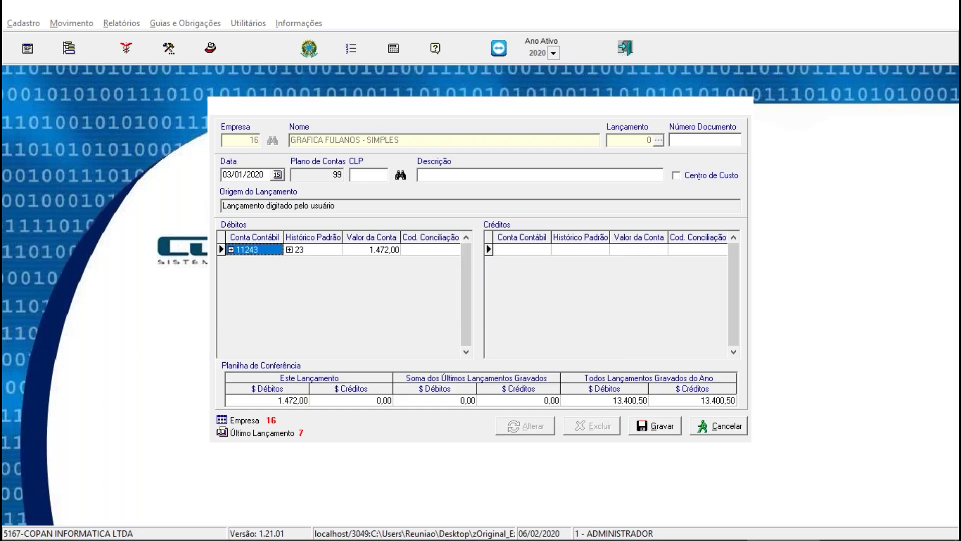
# - Credit the 1.472,00 to account 11111, CAIXA, with standard history 23 and save the accounting entry
pyautogui.click(518, 252)
pyautogui.click(498, 249)
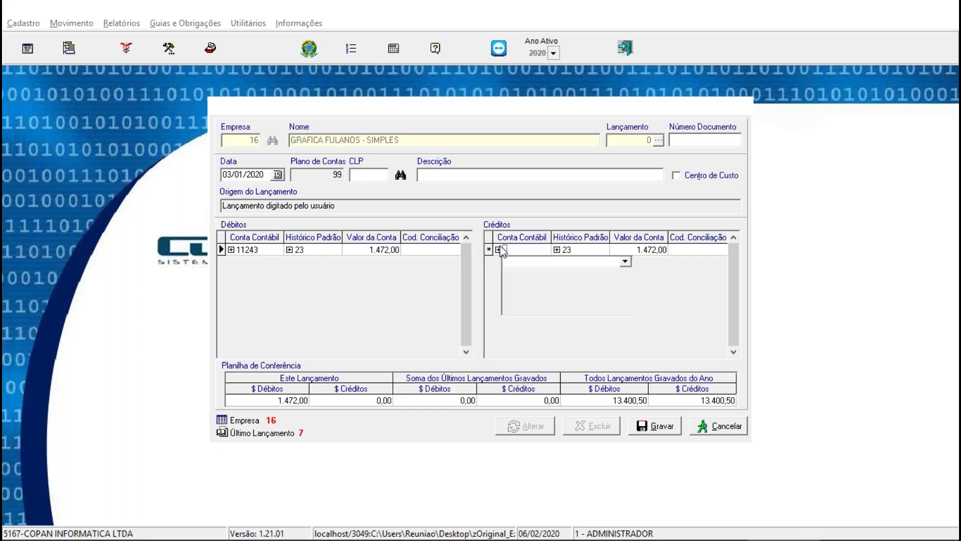
pyautogui.write('ca')
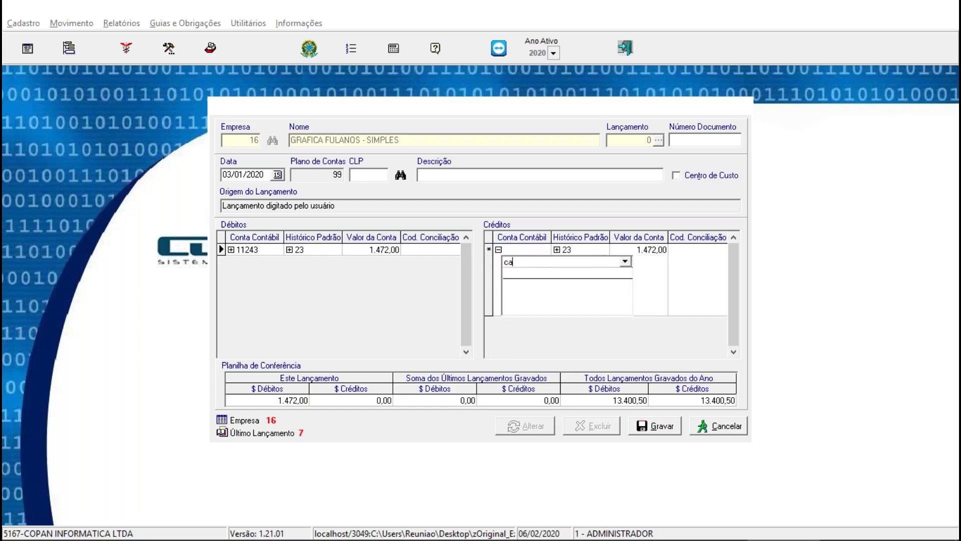
pyautogui.click(626, 261)
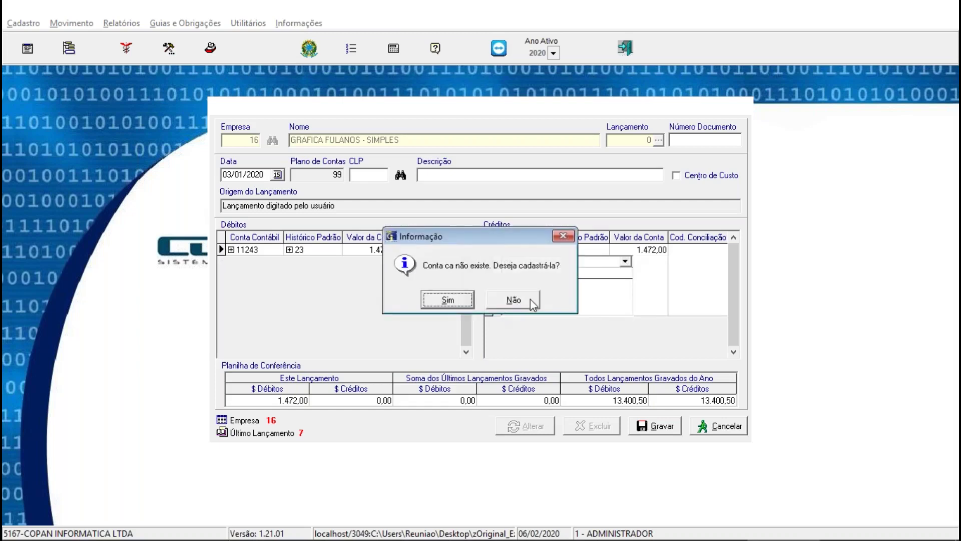
pyautogui.click(530, 298)
pyautogui.click(628, 274)
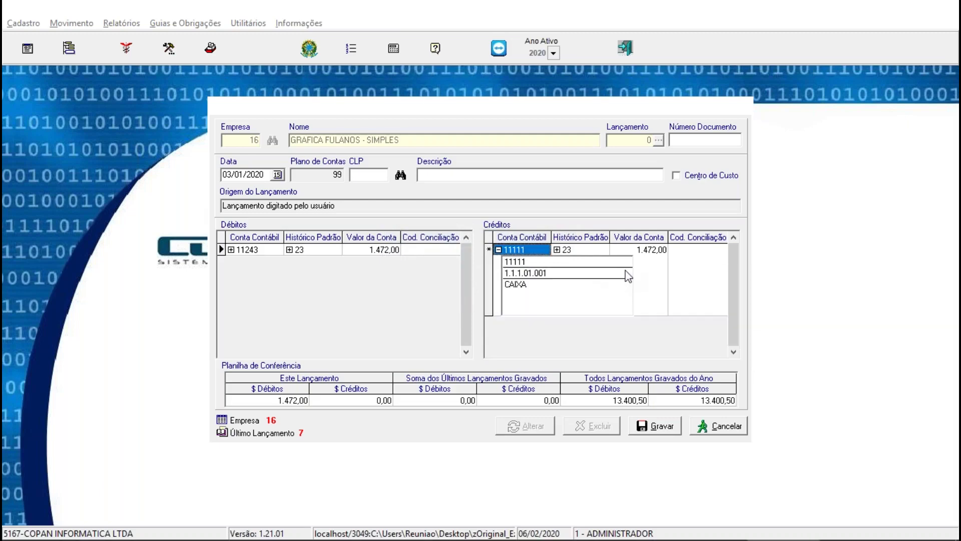
pyautogui.press('Return')
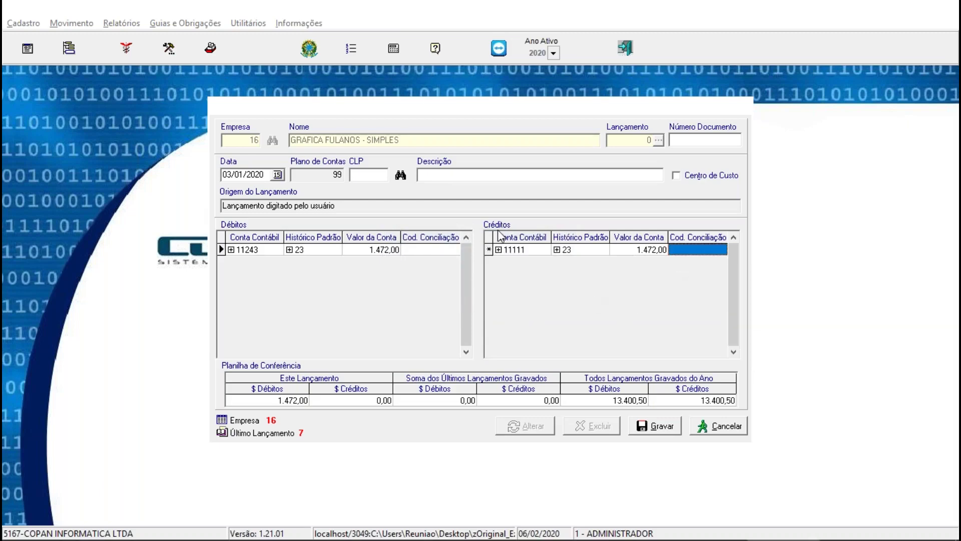
pyautogui.click(657, 425)
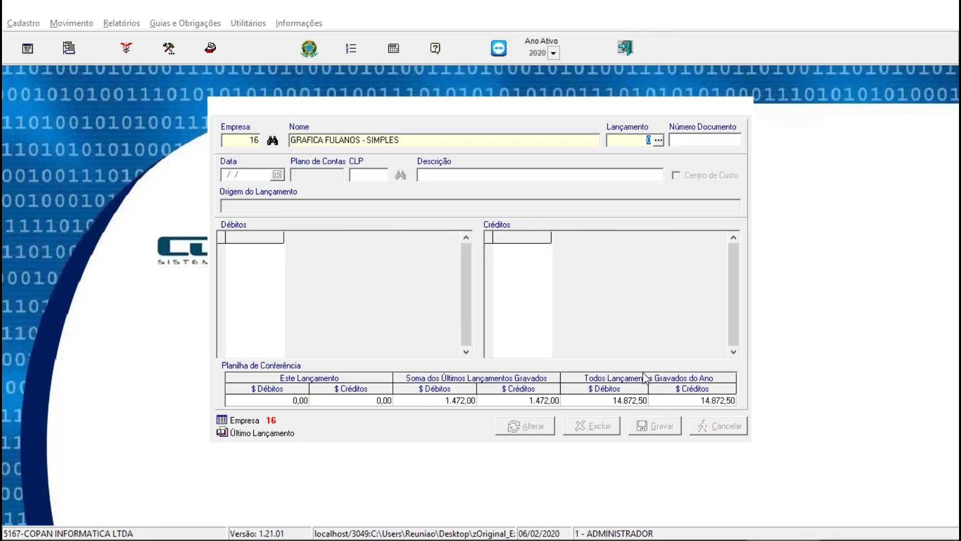
# - Start another accounting entry for company 16 dated 01/01/2020
pyautogui.press('Return')
pyautogui.press('Return')
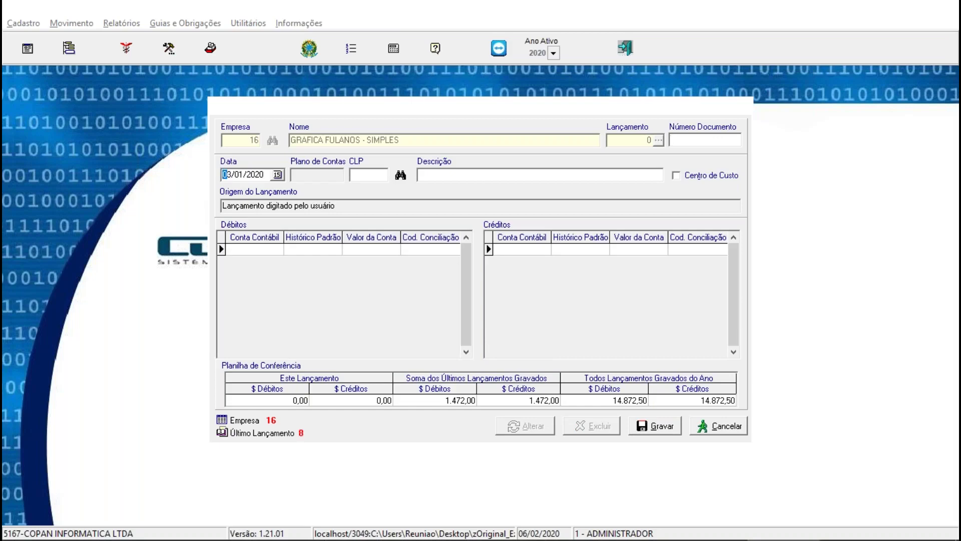
pyautogui.write('01/01/2020')
pyautogui.press('Return')
pyautogui.press('Return')
pyautogui.press('Return')
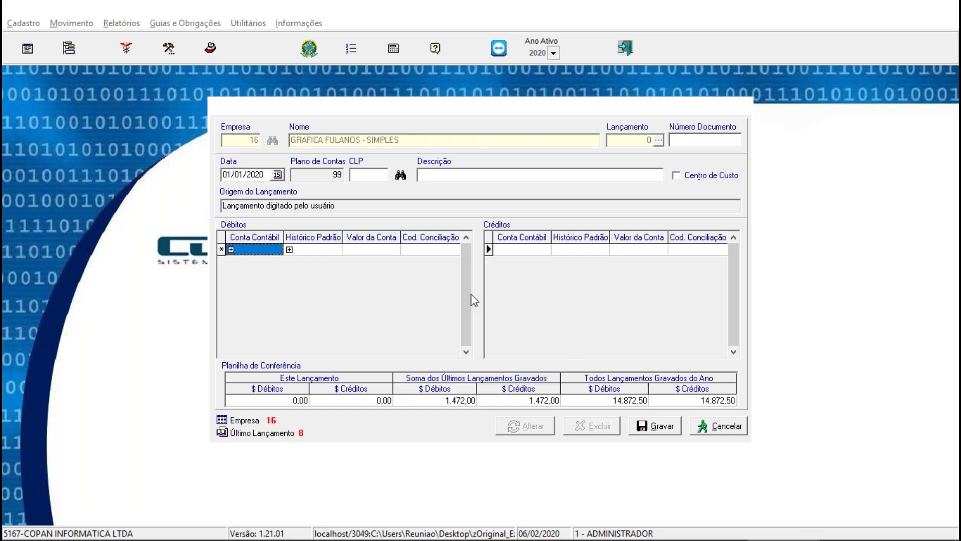
# - Set the debit account of the 01/01/2020 entry to 11111, CAIXA
pyautogui.click(231, 250)
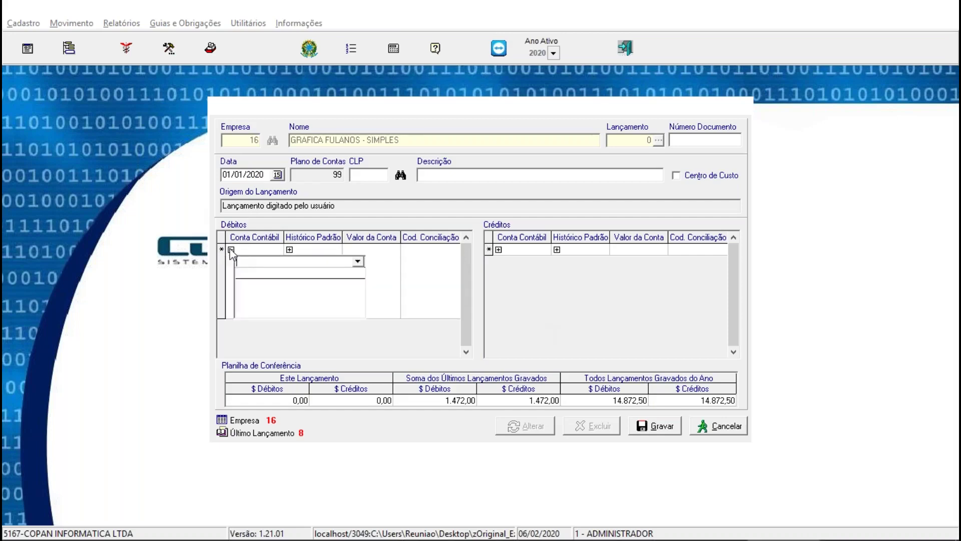
pyautogui.click(357, 261)
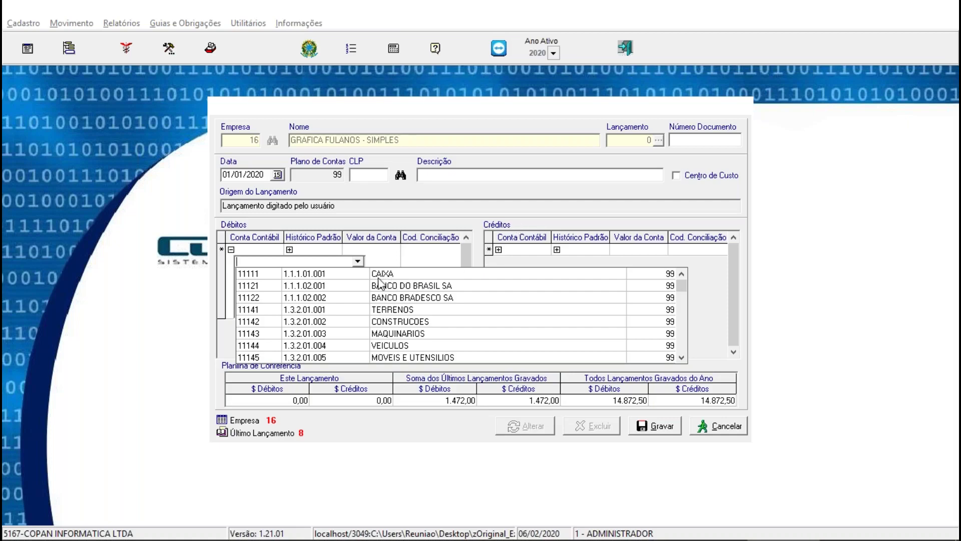
pyautogui.click(382, 274)
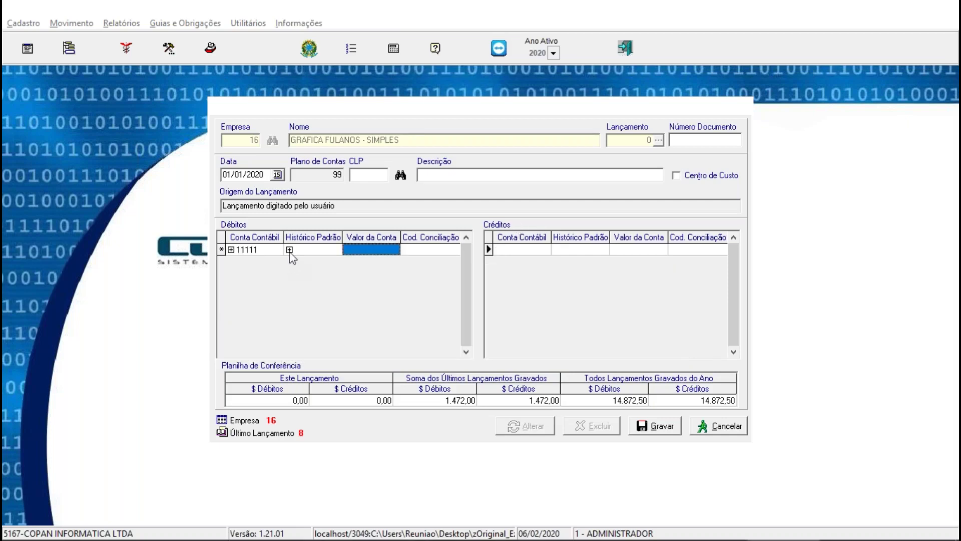
# - Search the debit line's standard histories for "capita" and open the registration form for a new history
pyautogui.click(290, 249)
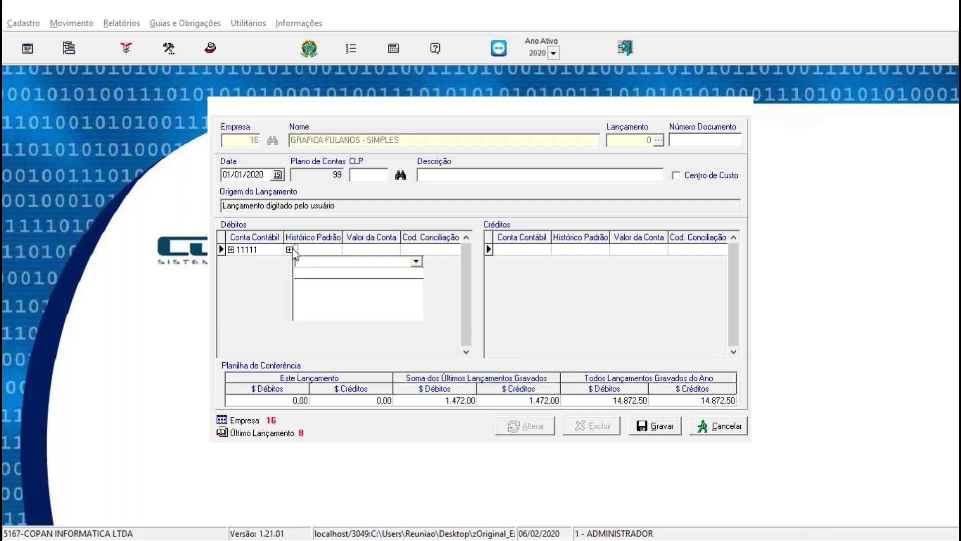
pyautogui.click(416, 260)
pyautogui.write('capita')
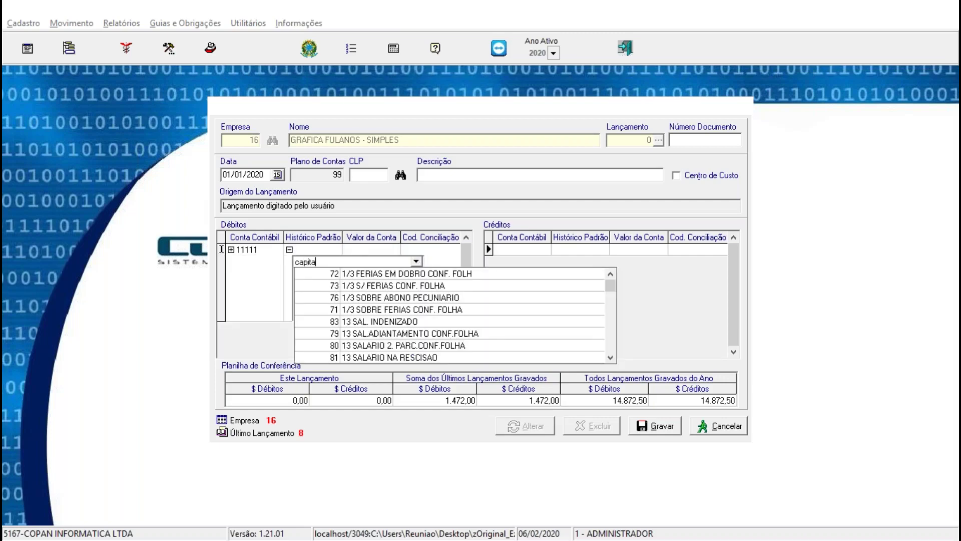
pyautogui.press('Return')
pyautogui.press('Return')
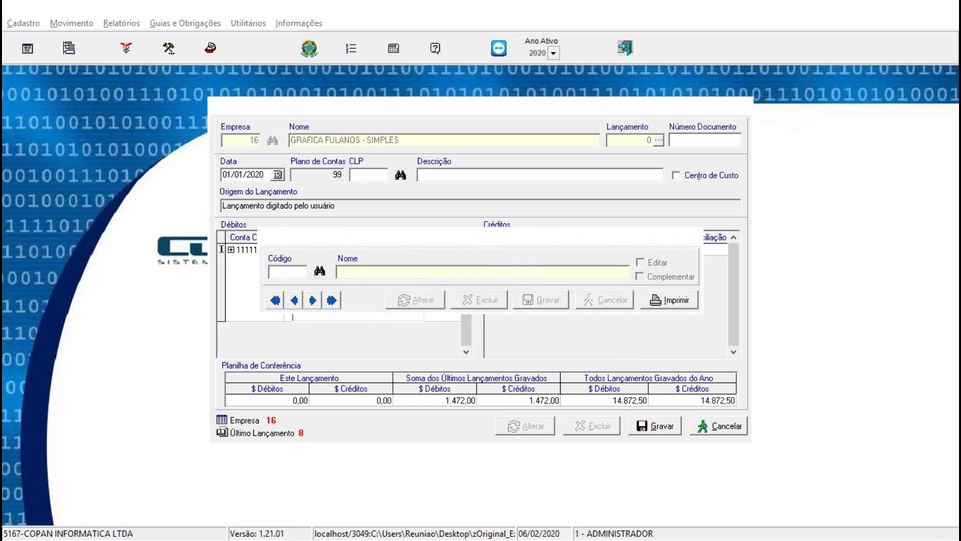
# - Check which standard history codes are already in use and start a new history with code 123
pyautogui.click(319, 273)
pyautogui.scroll(-6, 451, 315)
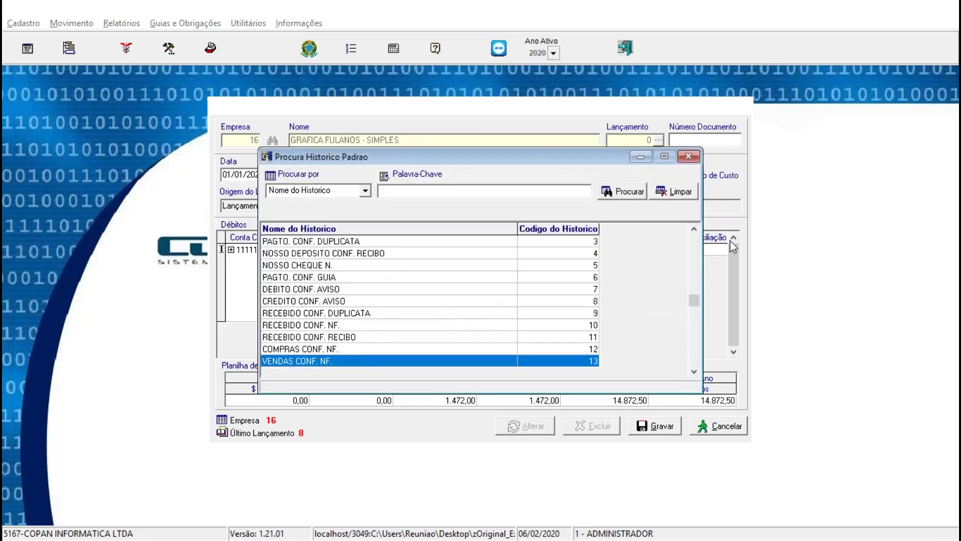
pyautogui.scroll(-20, 569, 297)
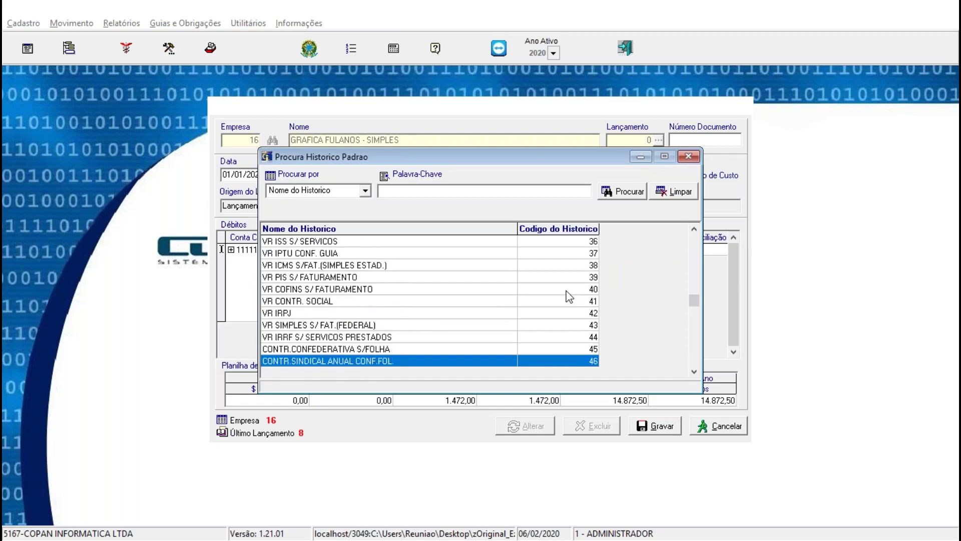
pyautogui.scroll(-20, 569, 296)
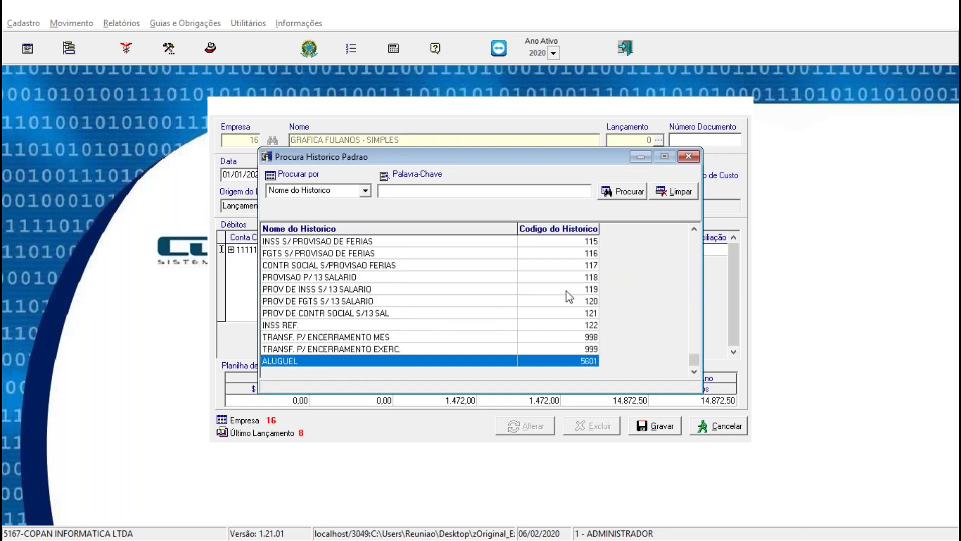
pyautogui.scroll(1, 570, 296)
pyautogui.scroll(2, 569, 297)
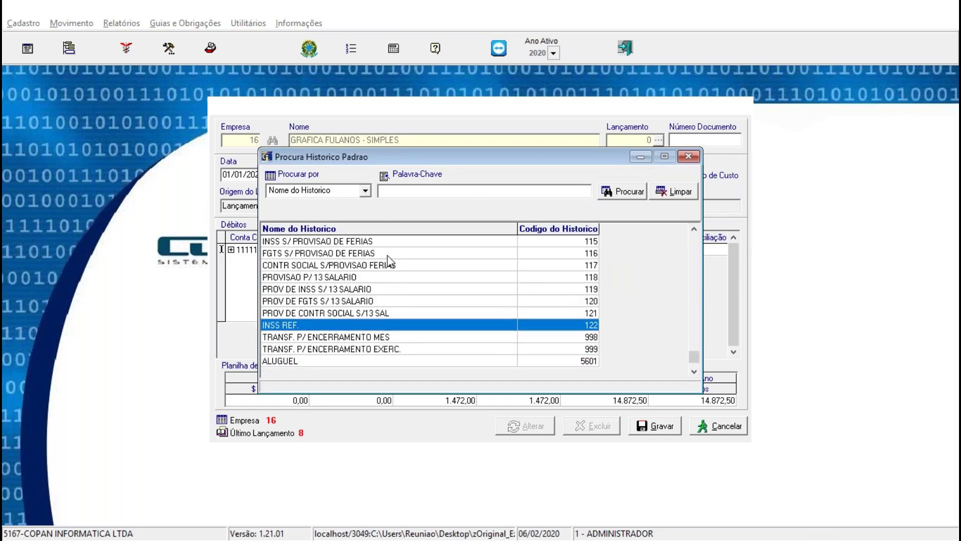
pyautogui.press('Escape')
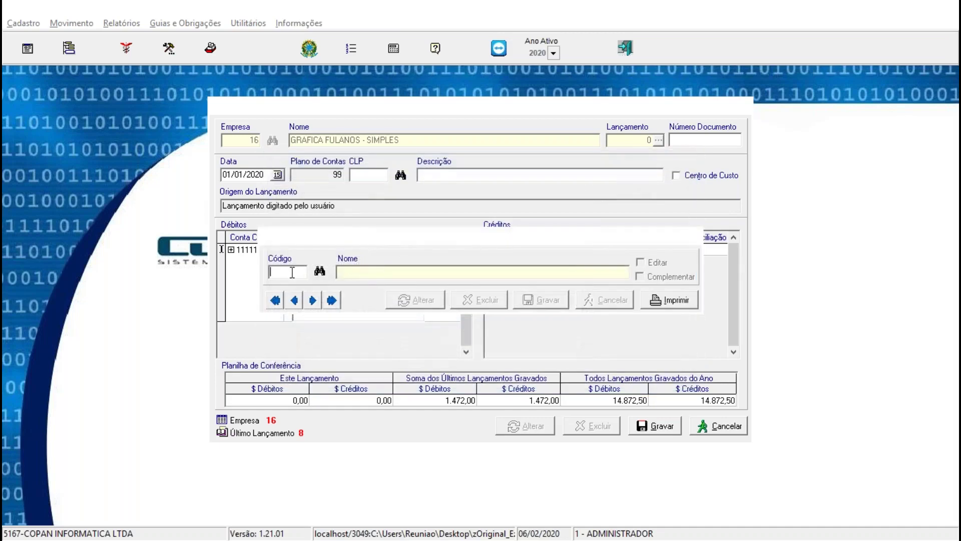
pyautogui.write('123')
pyautogui.press('Return')
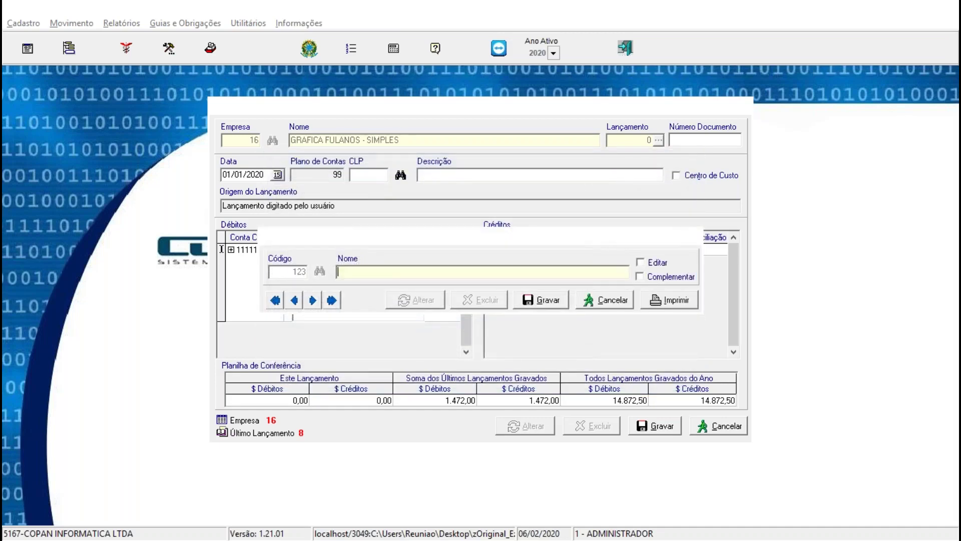
# - Name the new standard history CAPITAL SOCIAL, save it and return to the accounting entry
pyautogui.write('capital')
pyautogui.press('BackSpace')
pyautogui.press('BackSpace')
pyautogui.press('BackSpace')
pyautogui.press('BackSpace')
pyautogui.press('BackSpace')
pyautogui.press('BackSpace')
pyautogui.write('CAPITAL SOCIAL')
pyautogui.press('Tab')
pyautogui.click(423, 273)
pyautogui.hotkey('shift', 'Left')
pyautogui.hotkey('shift', 'Left')
pyautogui.hotkey('shift', 'Left')
pyautogui.hotkey('shift', 'Left')
pyautogui.hotkey('shift', 'Left')
pyautogui.hotkey('shift', 'Left')
pyautogui.click(539, 300)
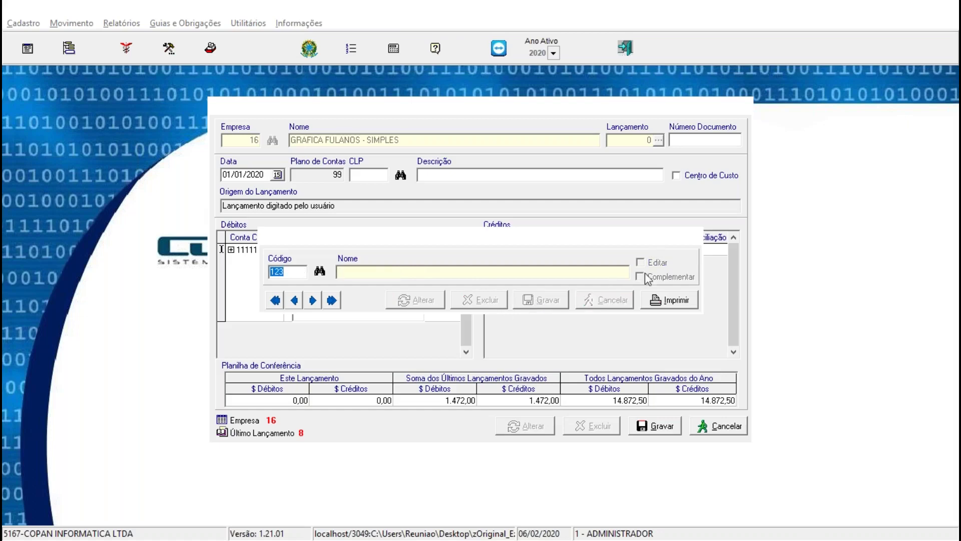
pyautogui.press('Escape')
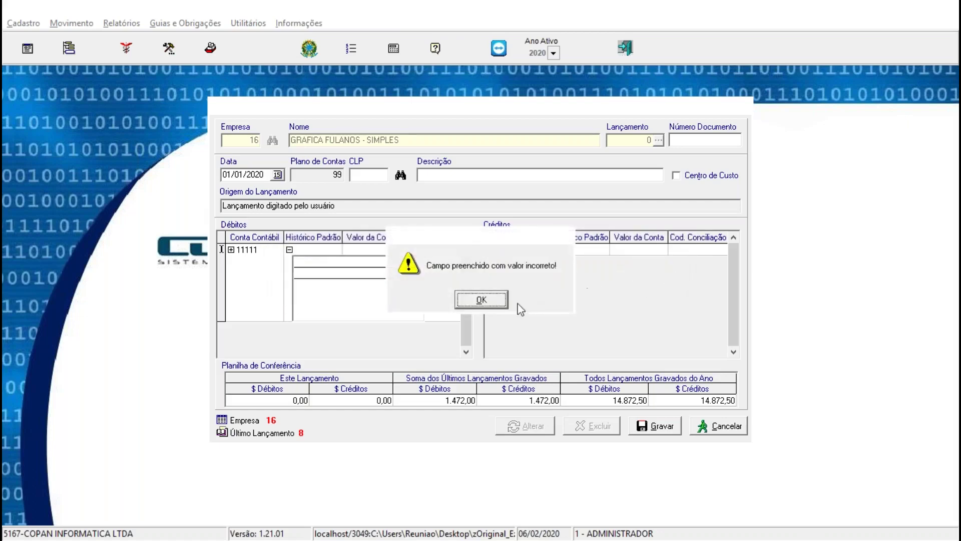
pyautogui.click(489, 296)
pyautogui.press('Escape')
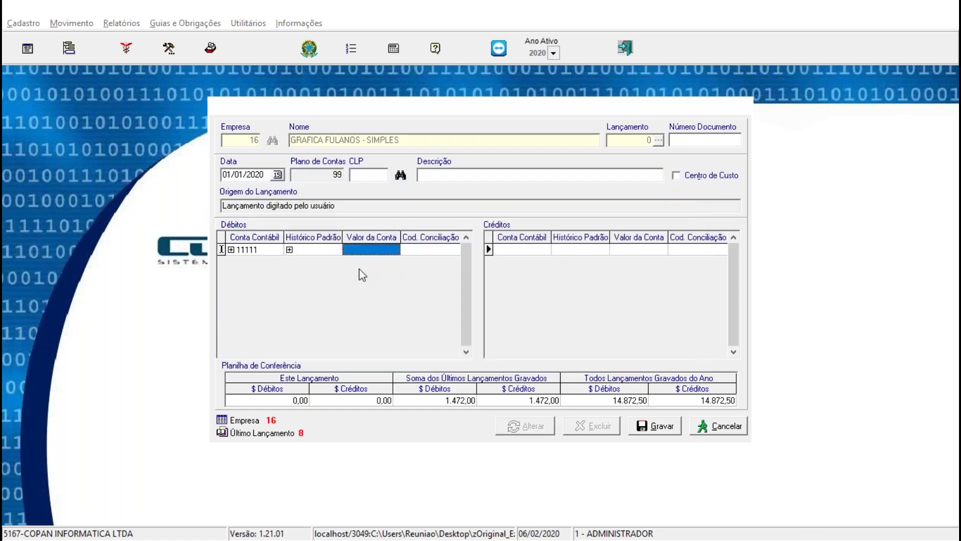
# - Assign standard history 123, CAPITAL SOCIAL, and a value of 20.000,00 to the debit line
pyautogui.click(309, 253)
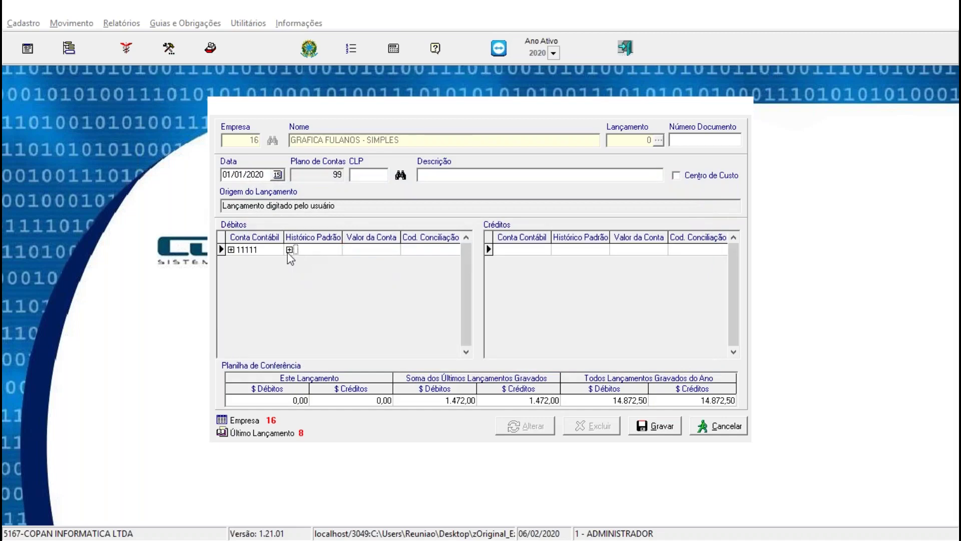
pyautogui.click(290, 250)
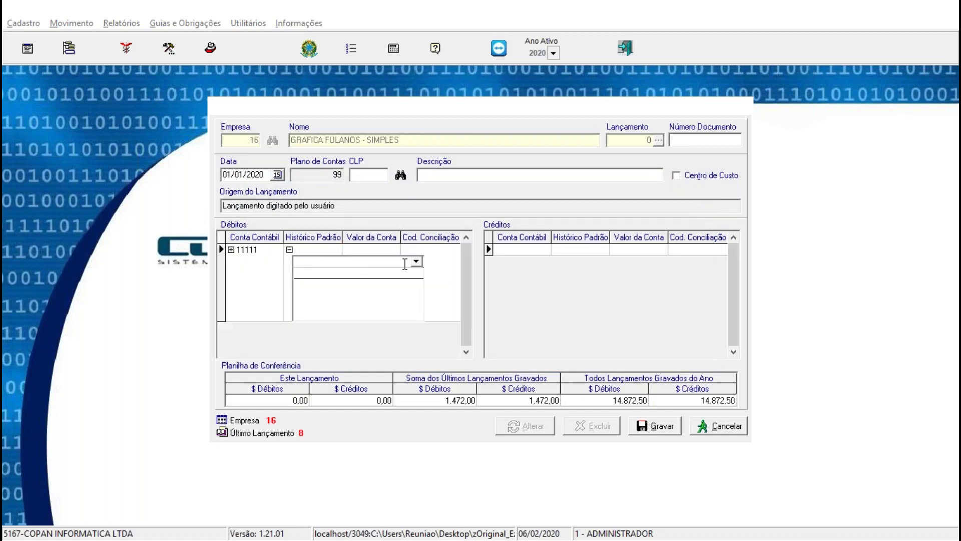
pyautogui.write('123')
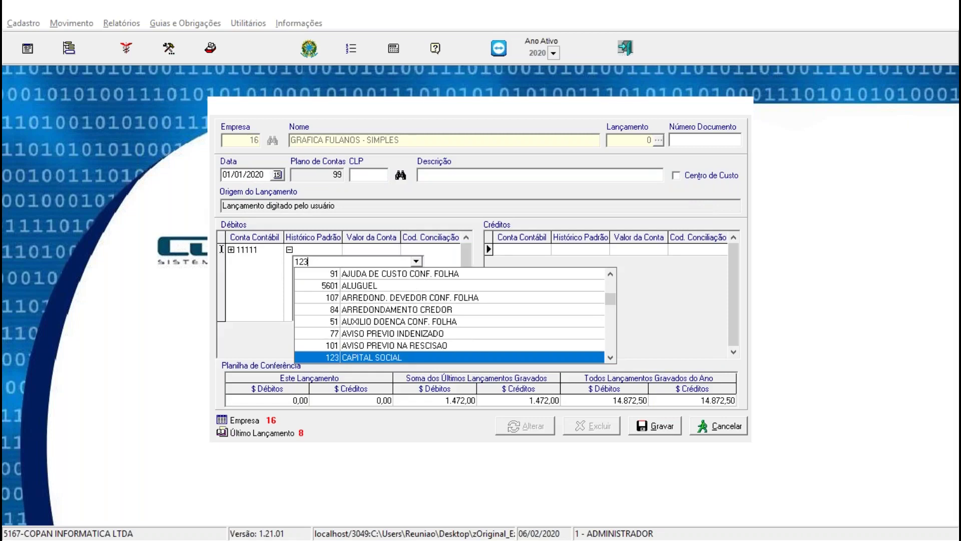
pyautogui.press('Return')
pyautogui.write('20')
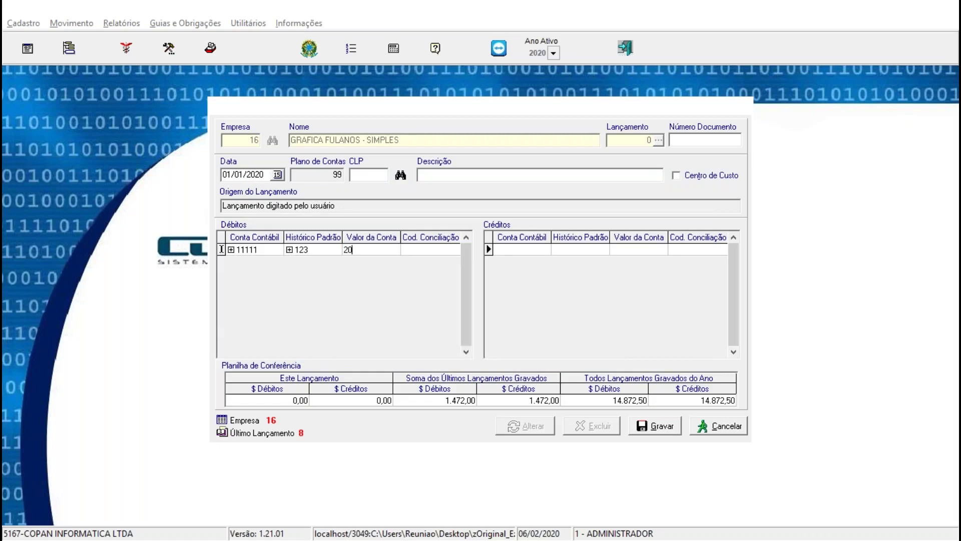
pyautogui.write('.0000')
pyautogui.press('Return')
# - Credit the 20.000,00 to account 24111, CAPITAL SOCIAL SUBSCRITO, with standard history 123, save the entry and close the entry form
pyautogui.click(514, 249)
pyautogui.click(497, 250)
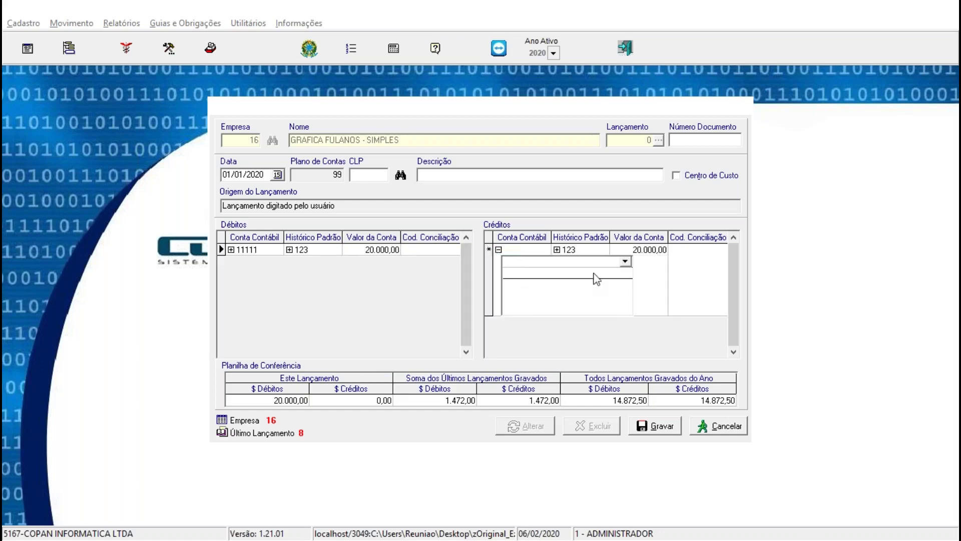
pyautogui.click(625, 263)
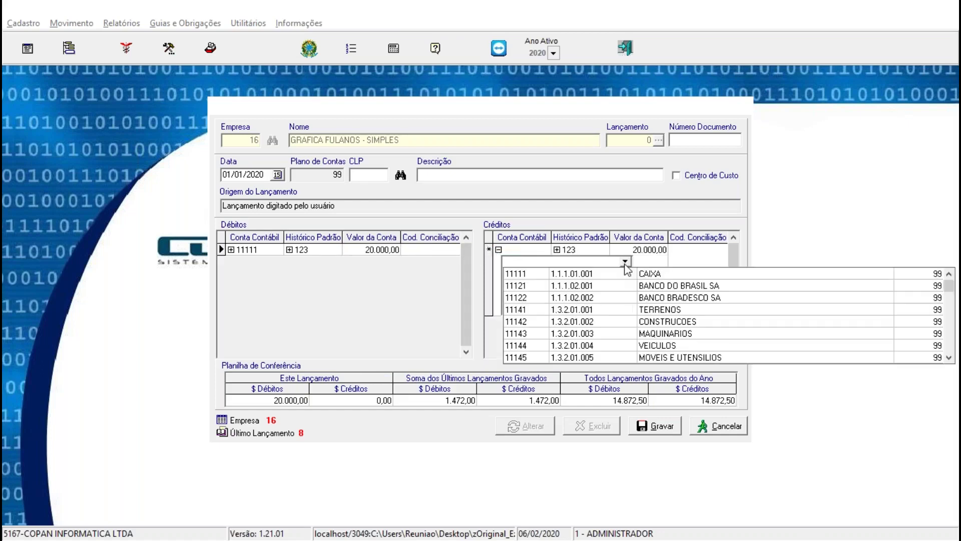
pyautogui.click(618, 299)
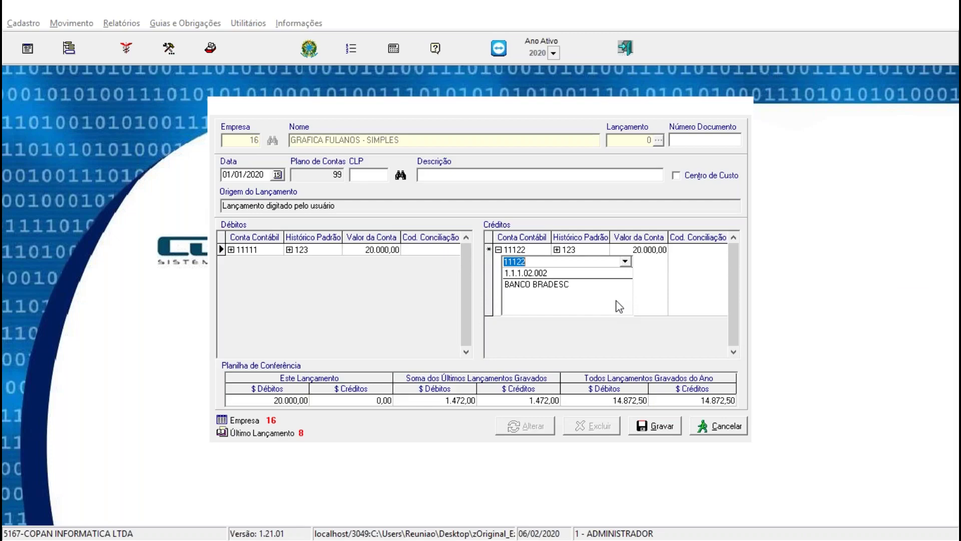
pyautogui.click(625, 261)
pyautogui.press('Down')
pyautogui.press('Down')
pyautogui.press('Down')
pyautogui.press('Down')
pyautogui.press('Down')
pyautogui.press('Down')
pyautogui.press('Down')
pyautogui.press('Down')
pyautogui.press('Down')
pyautogui.press('Down')
pyautogui.press('Down')
pyautogui.press('Down')
pyautogui.press('Down')
pyautogui.press('Down')
pyautogui.press('Down')
pyautogui.press('Down')
pyautogui.press('Down')
pyautogui.press('Down')
pyautogui.press('Down')
pyautogui.press('Down')
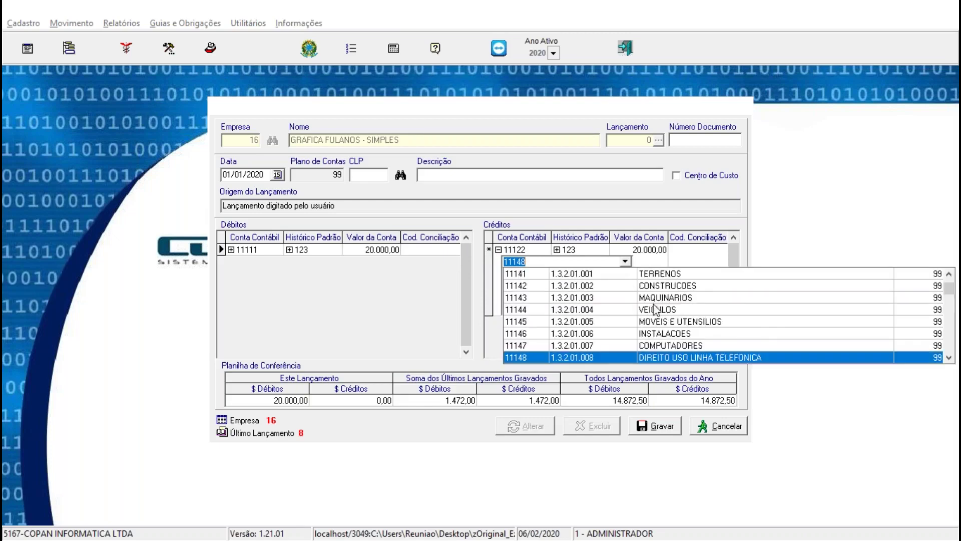
pyautogui.press('Down')
pyautogui.press('Down')
pyautogui.press('Down')
pyautogui.press('Down')
pyautogui.press('Down')
pyautogui.press('Down')
pyautogui.press('Down')
pyautogui.press('Down')
pyautogui.press('Down')
pyautogui.press('Down')
pyautogui.press('Down')
pyautogui.press('Down')
pyautogui.press('Down')
pyautogui.press('Down')
pyautogui.press('Down')
pyautogui.press('Down')
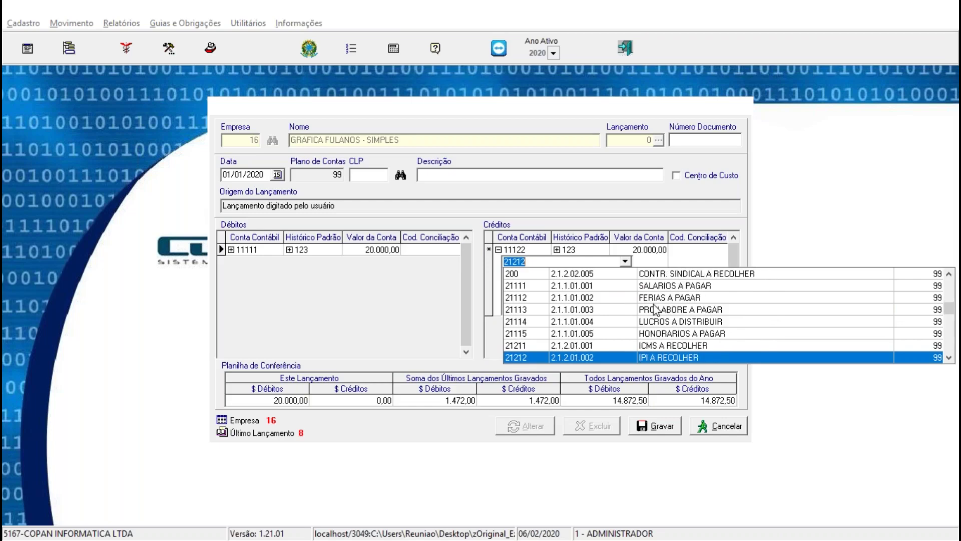
pyautogui.press('Down')
pyautogui.press('Down')
pyautogui.press('Down')
pyautogui.press('Down')
pyautogui.press('Down')
pyautogui.press('Down')
pyautogui.press('Down')
pyautogui.press('Down')
pyautogui.press('Down')
pyautogui.press('Down')
pyautogui.press('Down')
pyautogui.press('Down')
pyautogui.press('Down')
pyautogui.press('Down')
pyautogui.press('Down')
pyautogui.press('Down')
pyautogui.press('Down')
pyautogui.press('Down')
pyautogui.press('Down')
pyautogui.press('Down')
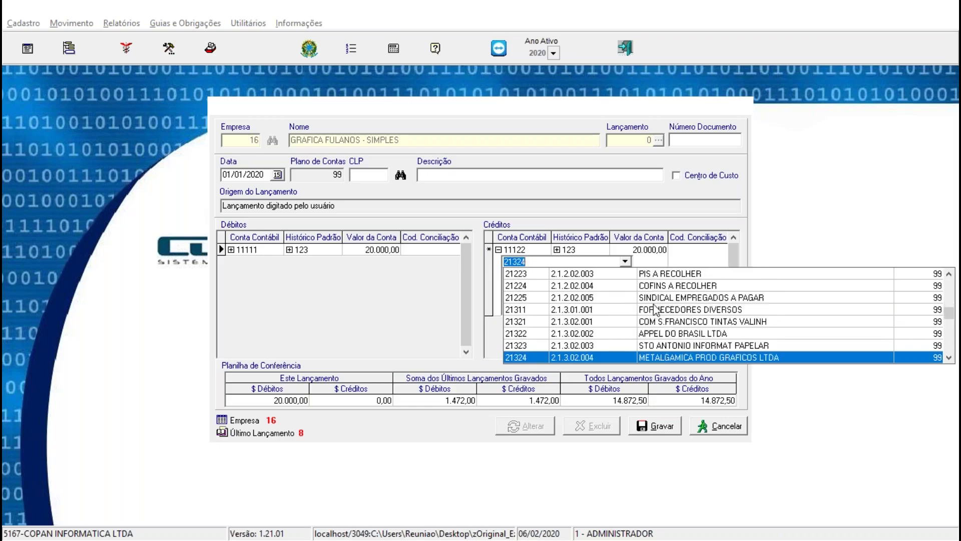
pyautogui.press('Down')
pyautogui.press('Down')
pyautogui.press('Down')
pyautogui.press('Down')
pyautogui.press('Down')
pyautogui.press('Down')
pyautogui.press('Down')
pyautogui.press('Down')
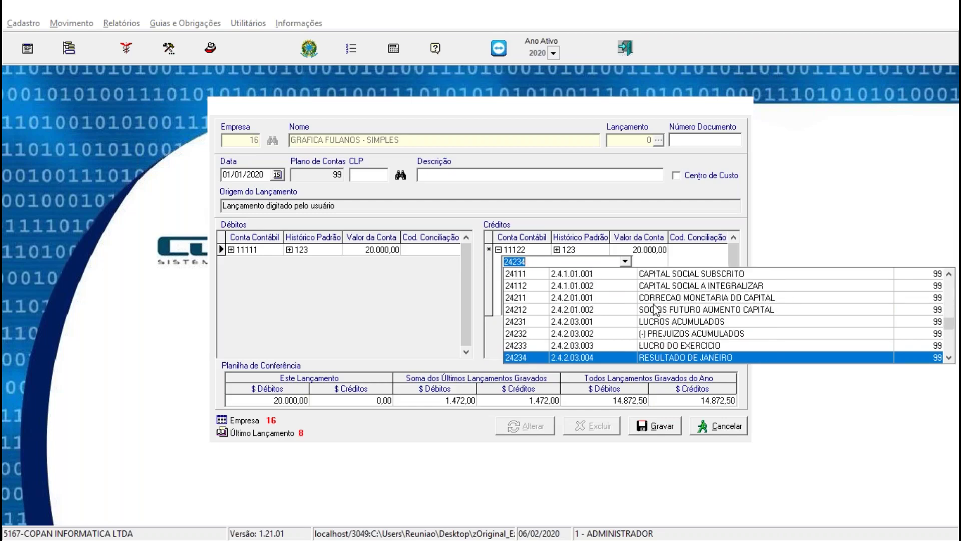
pyautogui.press('Up')
pyautogui.press('Up')
pyautogui.press('Up')
pyautogui.press('Up')
pyautogui.press('Up')
pyautogui.press('Up')
pyautogui.press('Up')
pyautogui.press('Up')
pyautogui.press('Up')
pyautogui.press('Up')
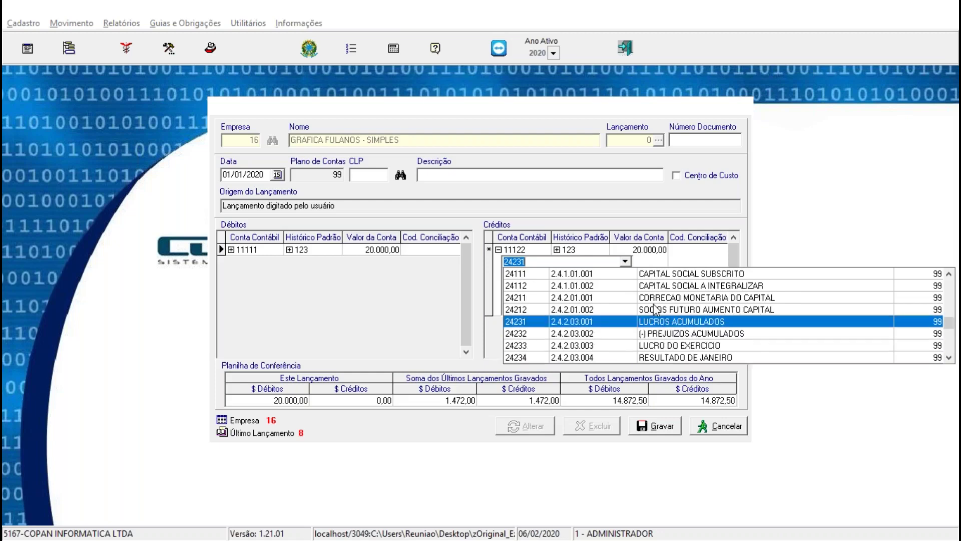
pyautogui.press('Down')
pyautogui.press('Down')
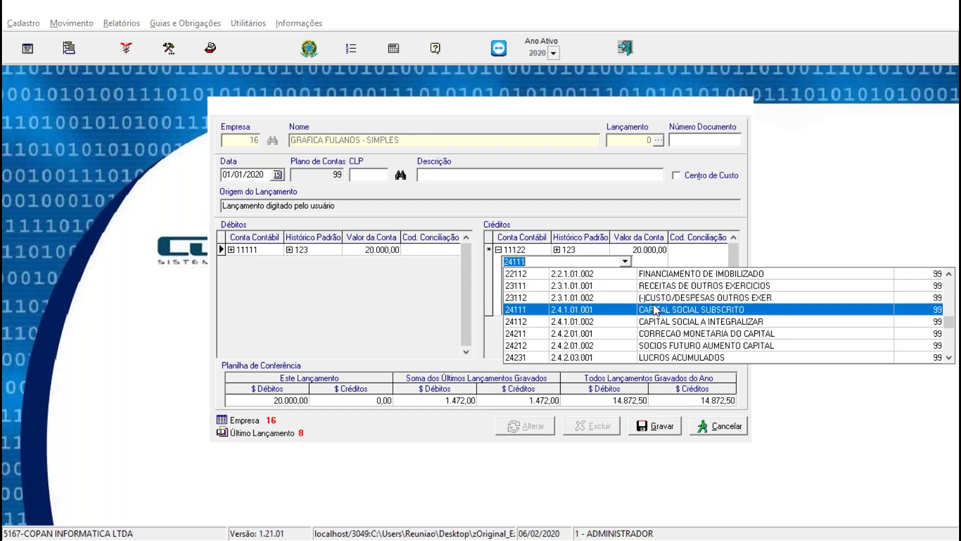
pyautogui.click(653, 304)
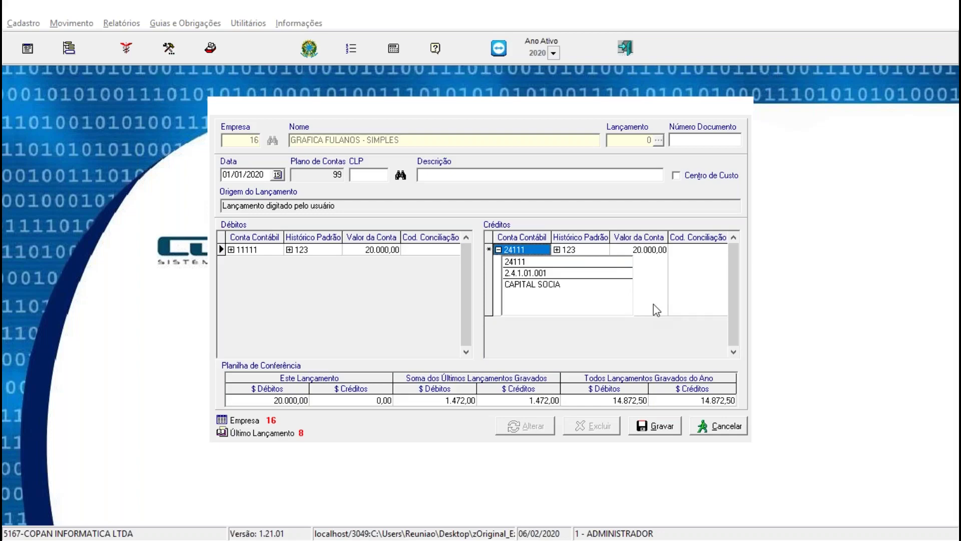
pyautogui.press('Return')
pyautogui.press('Return')
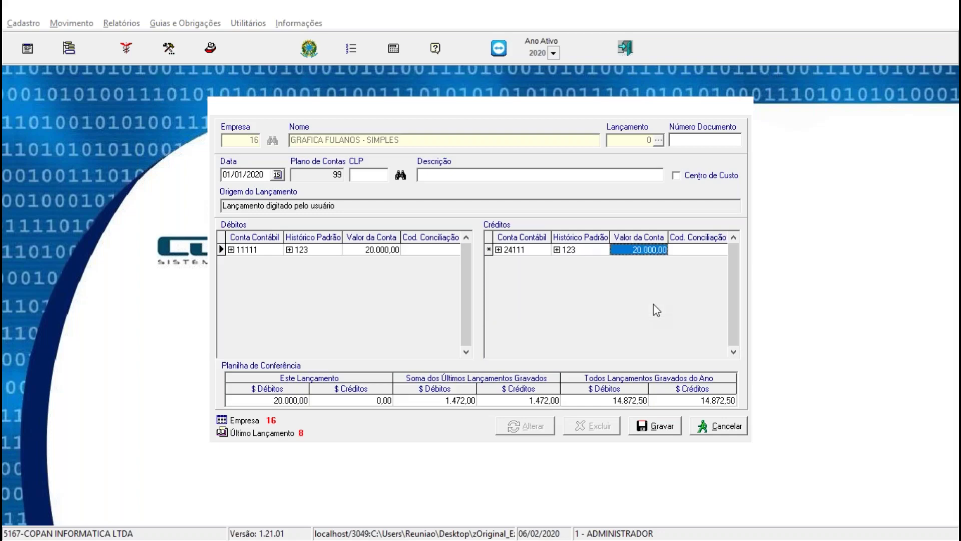
pyautogui.click(646, 428)
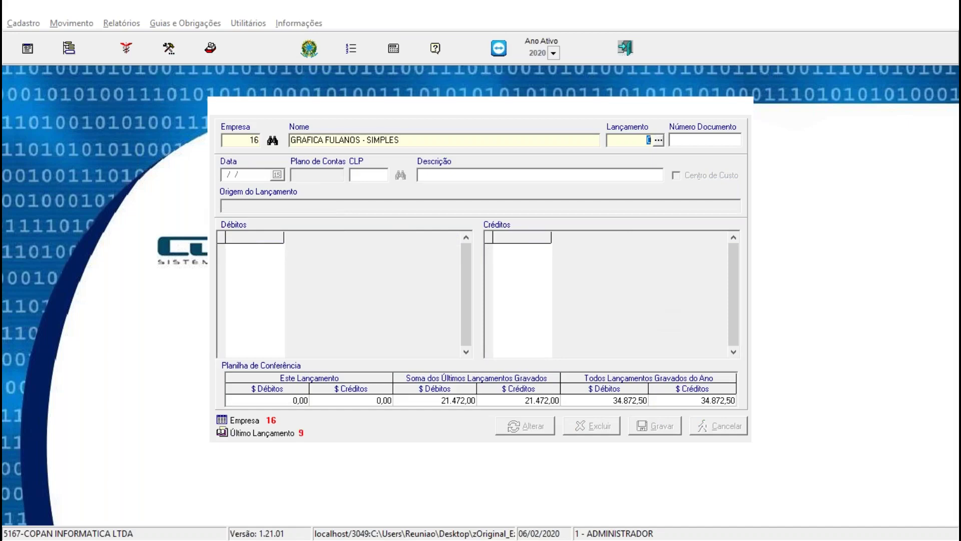
pyautogui.click(747, 111)
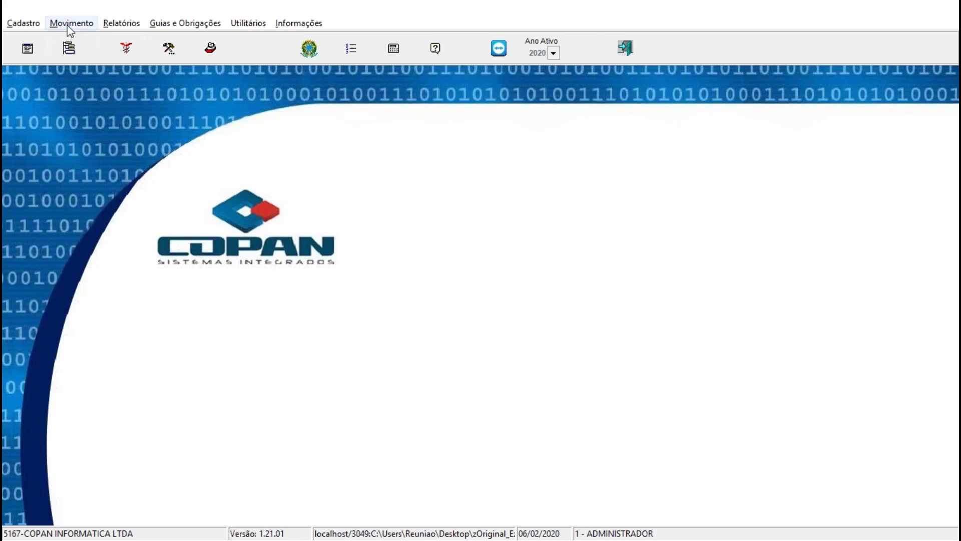
# - Open the company registration of company 16 and bring up its taxation data
pyautogui.click(38, 49)
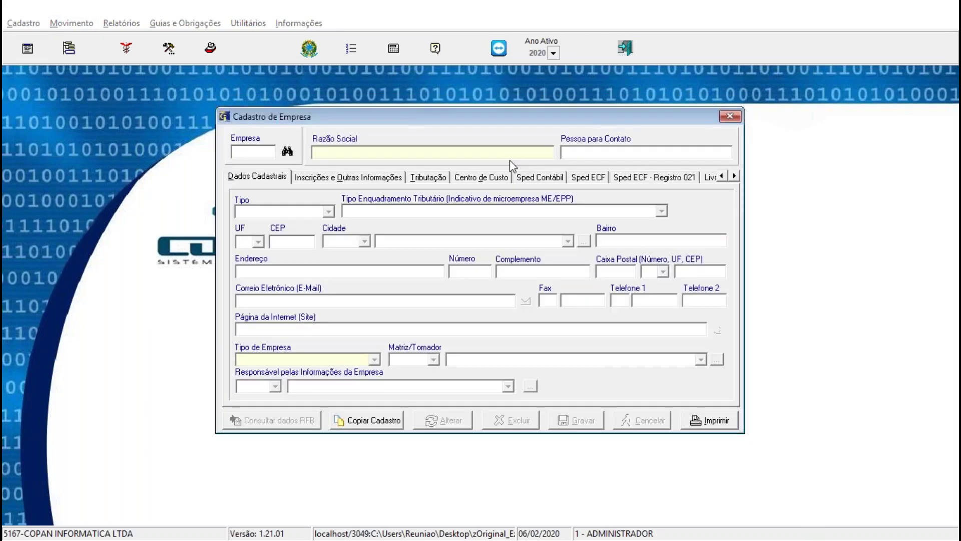
pyautogui.write('16')
pyautogui.press('Return')
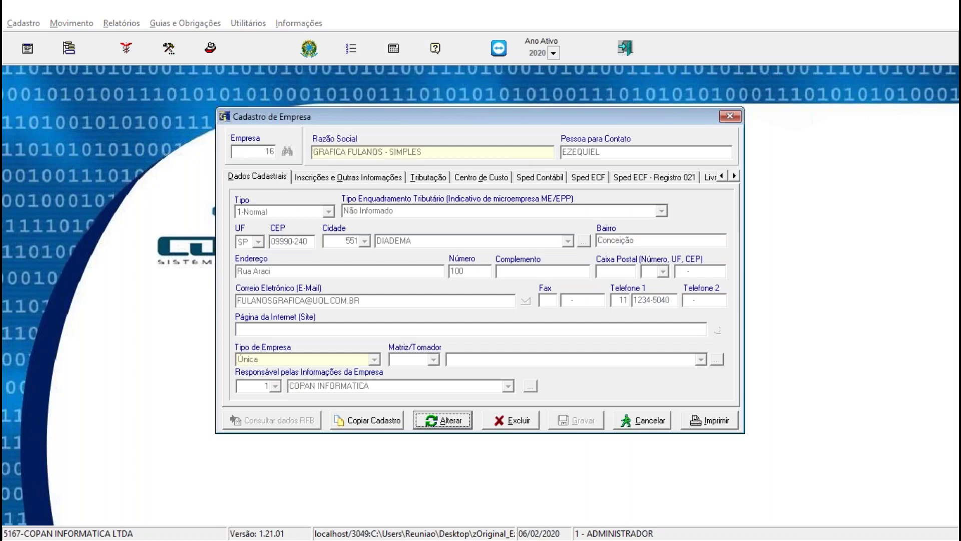
pyautogui.click(345, 181)
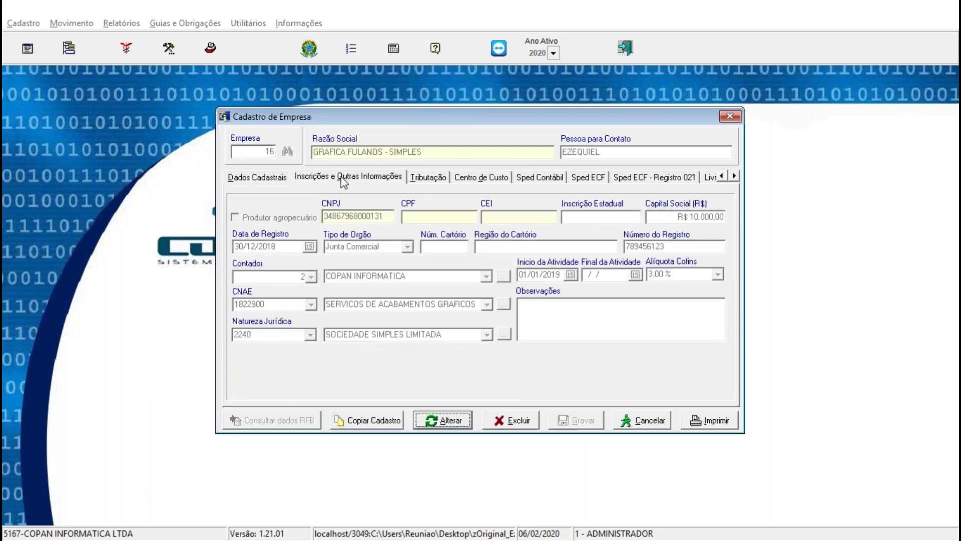
pyautogui.click(422, 181)
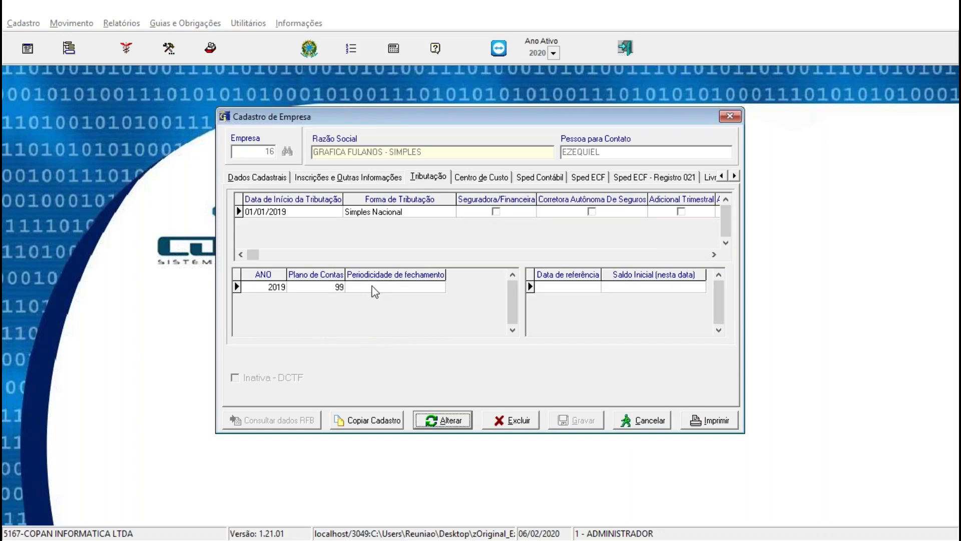
# - Set the closing periodicity of the 2019 chart of accounts line to Mensal and save the company registration
pyautogui.click(446, 418)
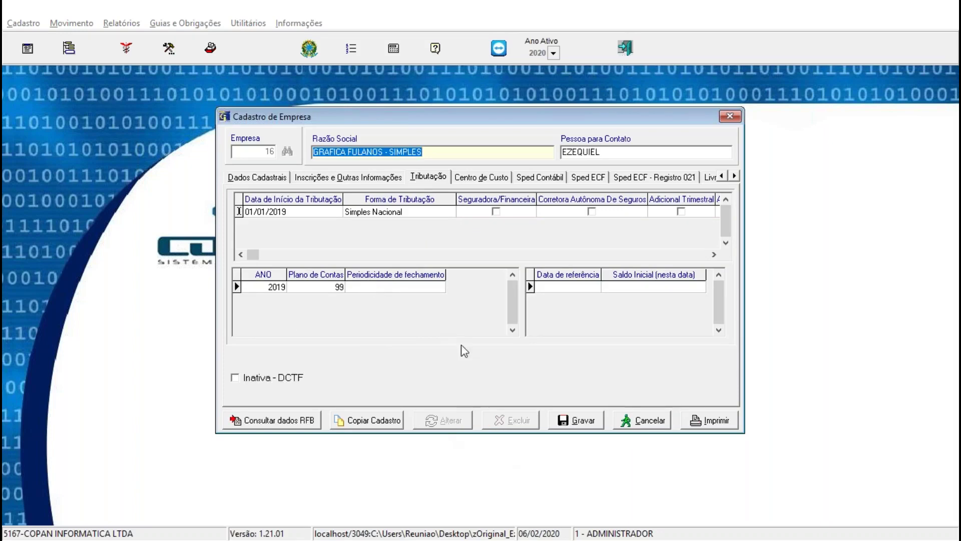
pyautogui.click(418, 287)
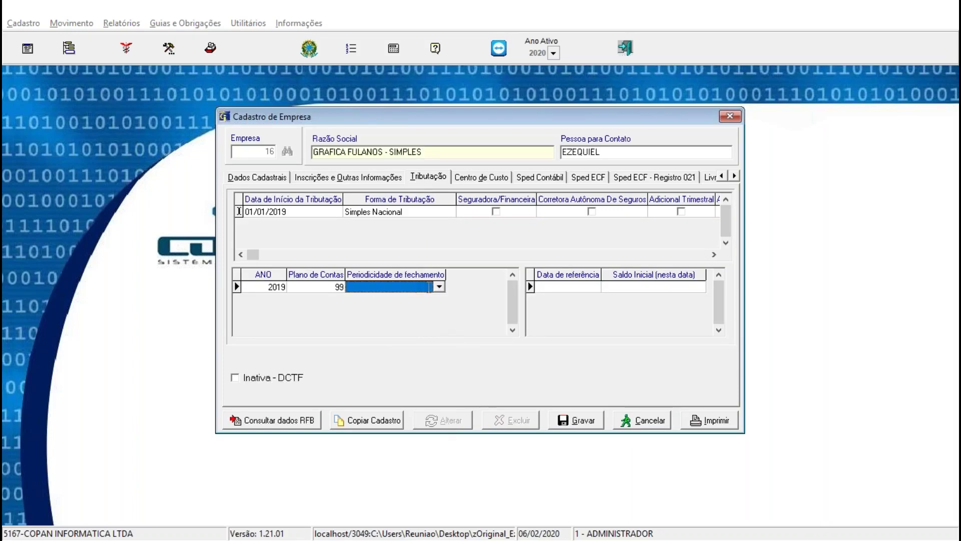
pyautogui.click(437, 287)
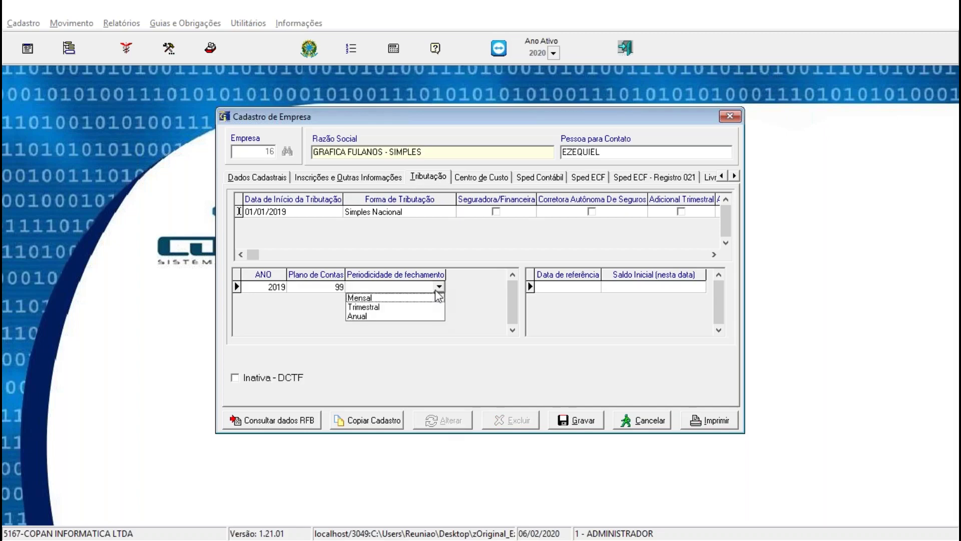
pyautogui.click(358, 298)
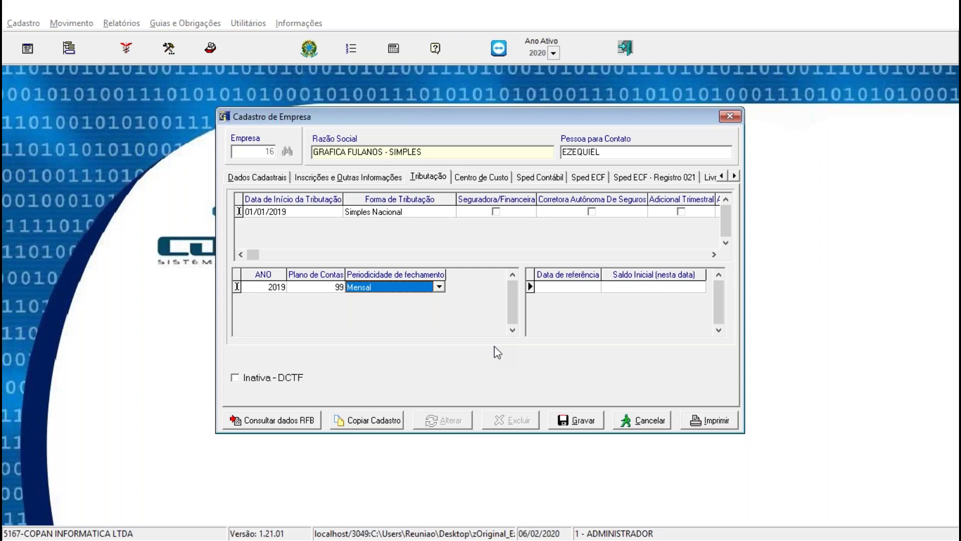
pyautogui.click(584, 423)
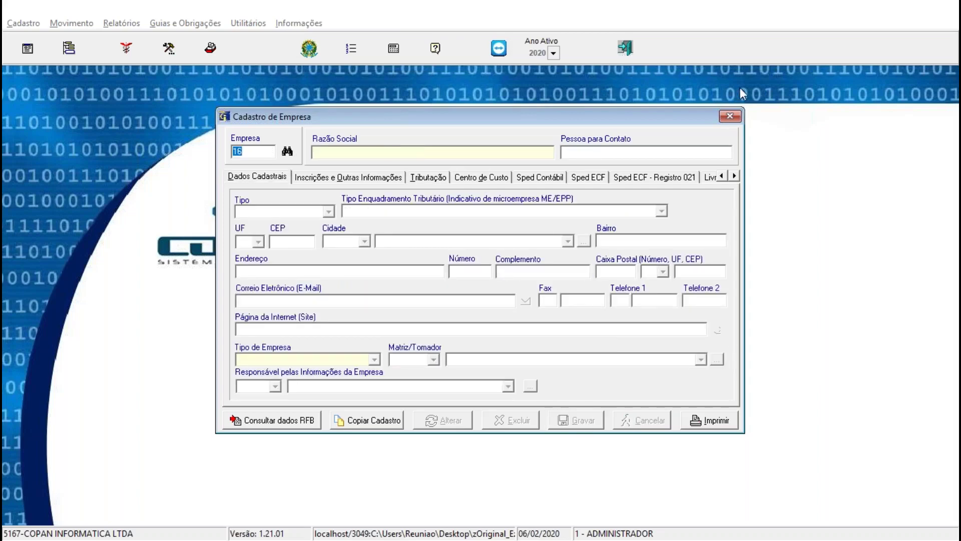
# - Close the company registration and generate company 16's Balancete de Verificação for month 1, with reduced code and accounting classification columns included
pyautogui.click(732, 117)
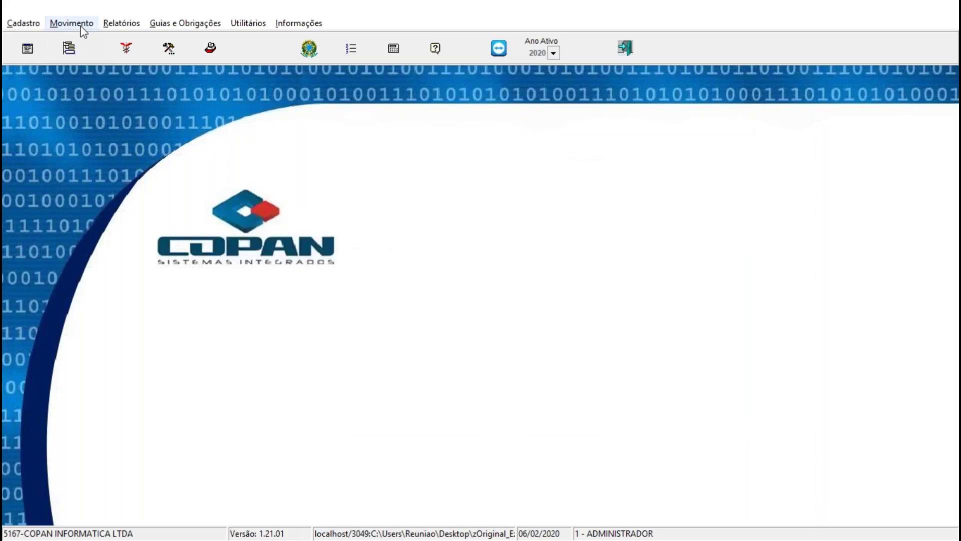
pyautogui.click(114, 25)
pyautogui.click(150, 84)
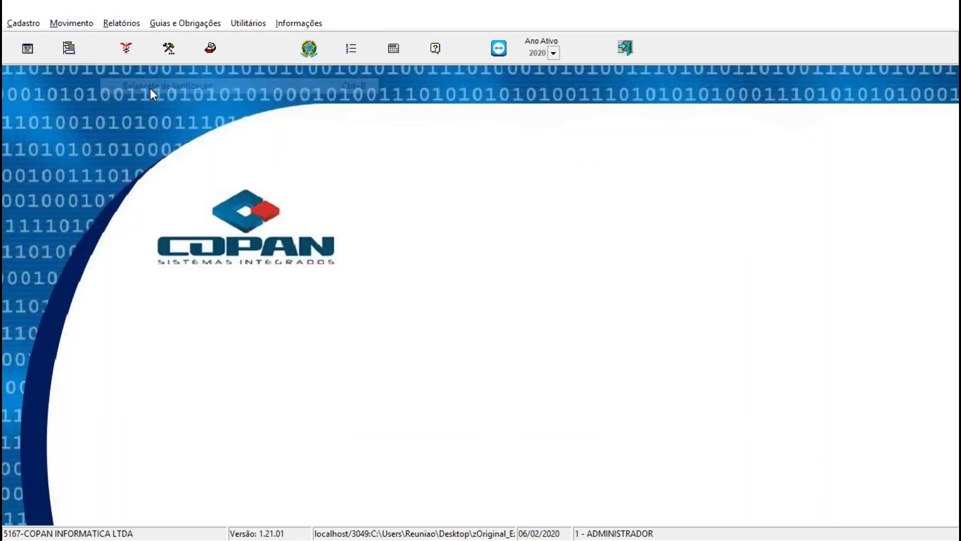
pyautogui.write('16')
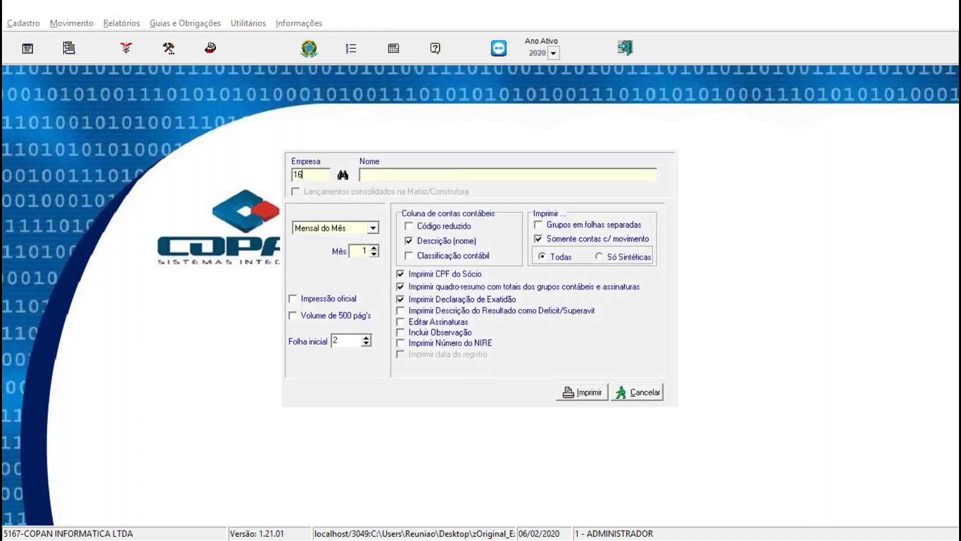
pyautogui.press('Tab')
pyautogui.click(459, 229)
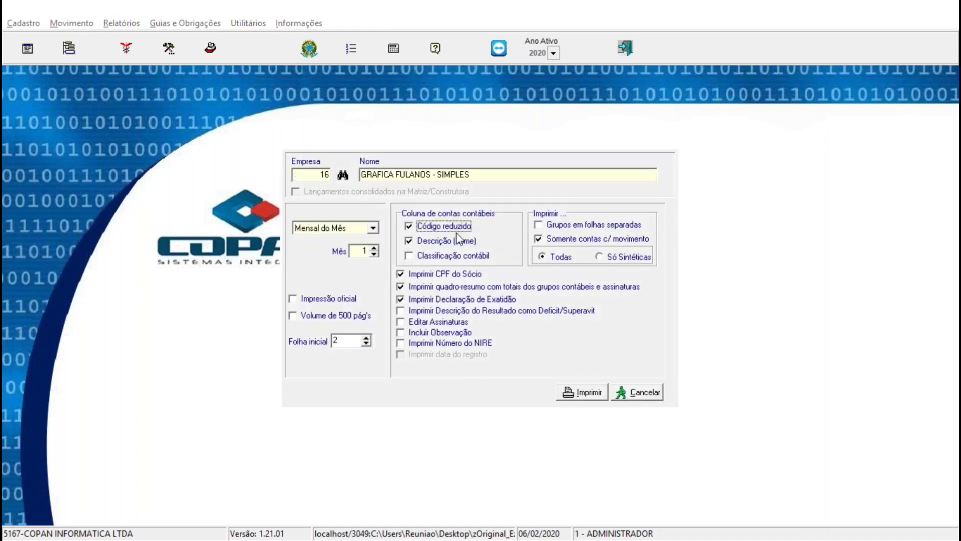
pyautogui.click(459, 257)
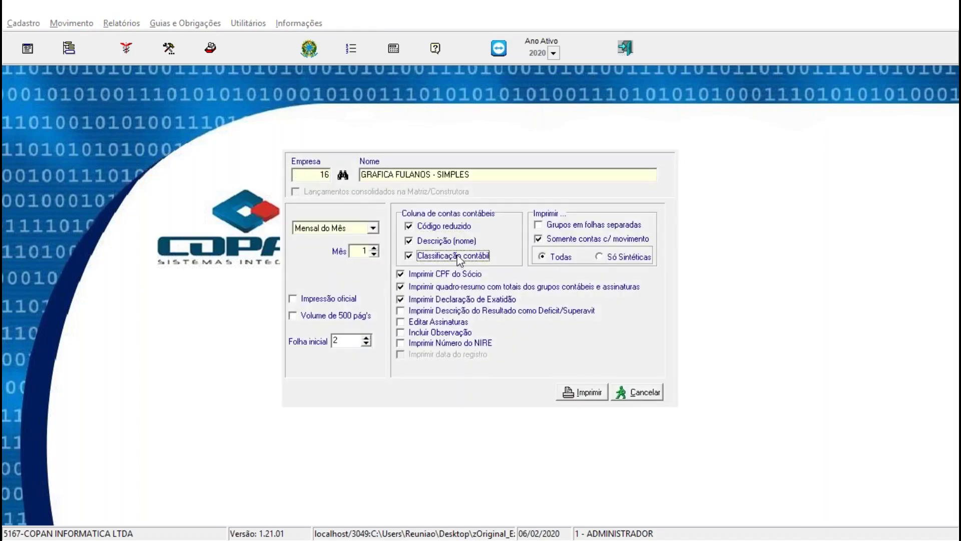
pyautogui.click(584, 394)
pyautogui.click(442, 303)
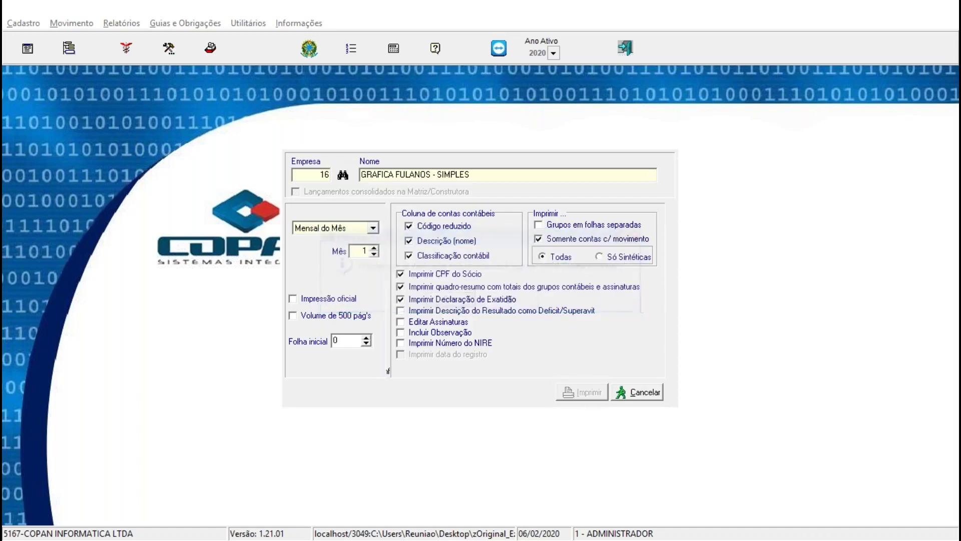
pyautogui.click(591, 257)
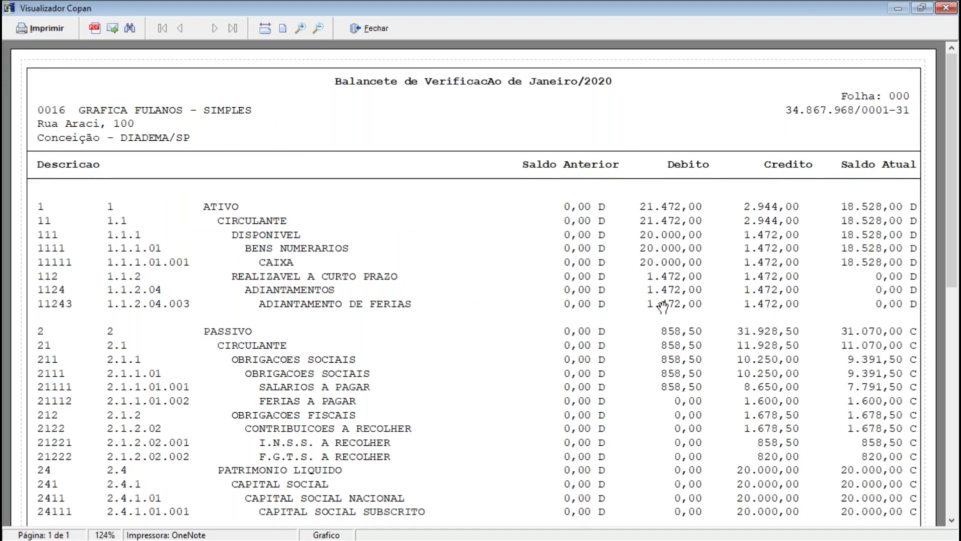
# - Review the January trial balance from the account groups down to the totals summary, and close the report and its options form
pyautogui.scroll(-3, 663, 307)
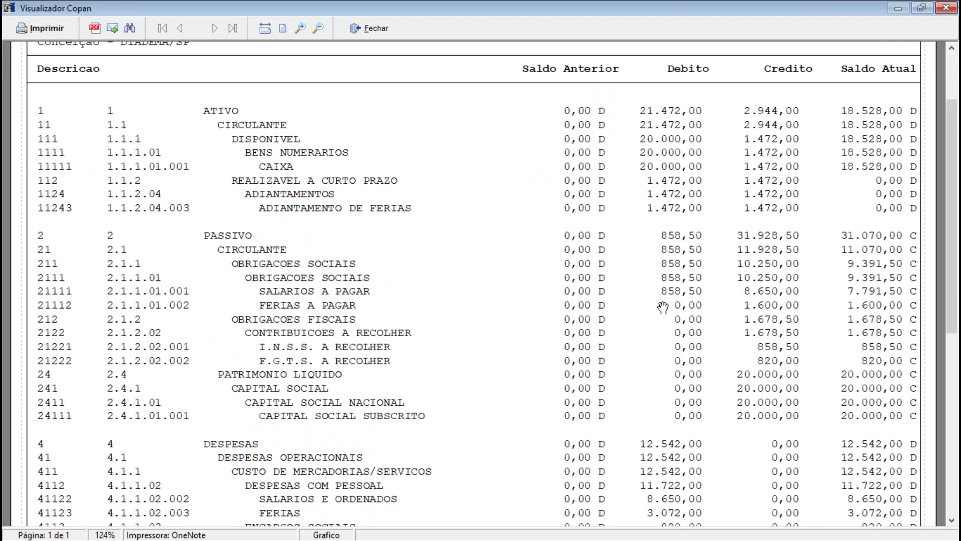
pyautogui.scroll(-3, 663, 307)
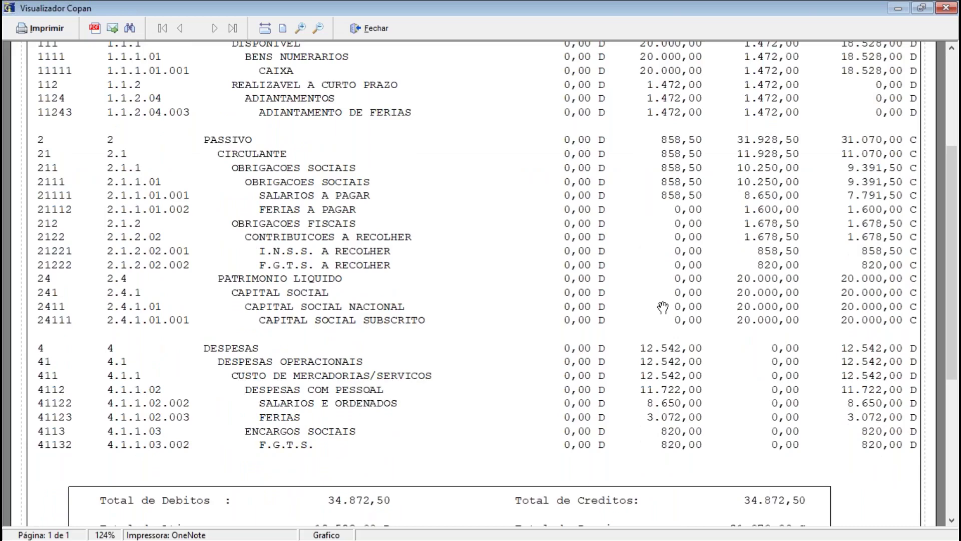
pyautogui.scroll(-5, 663, 306)
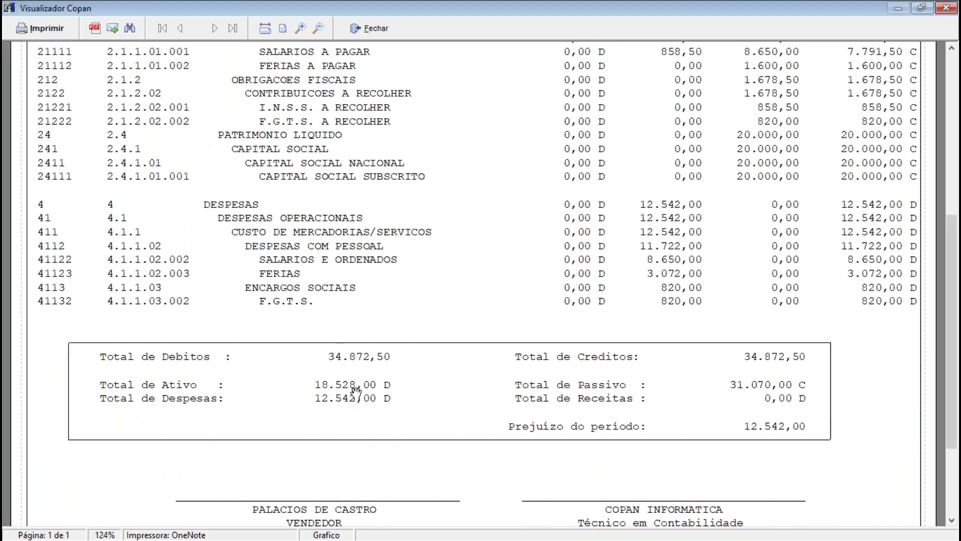
pyautogui.press('Escape')
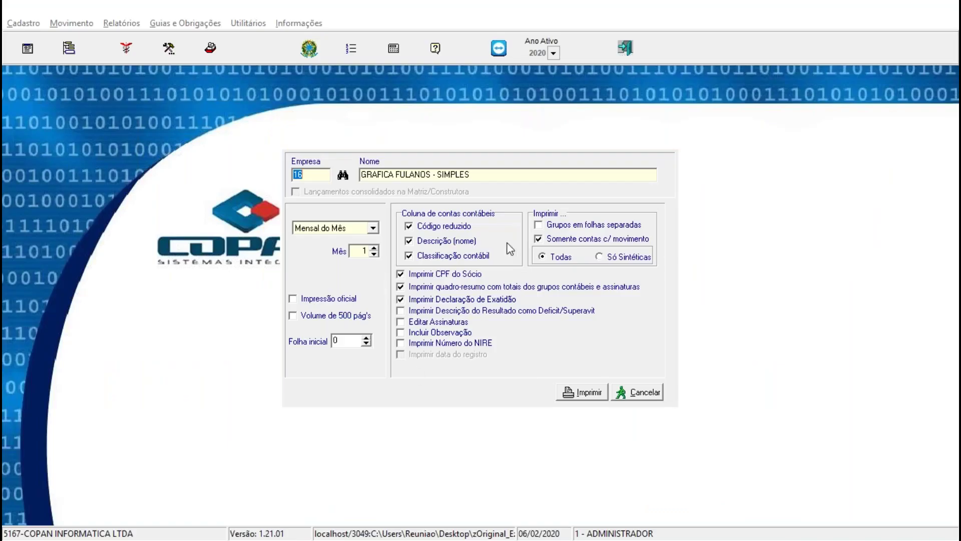
pyautogui.press('Escape')
# - Open the Zeramento / Fechamento de Contas form for company 16 and choose Janeiro as the period
pyautogui.click(69, 24)
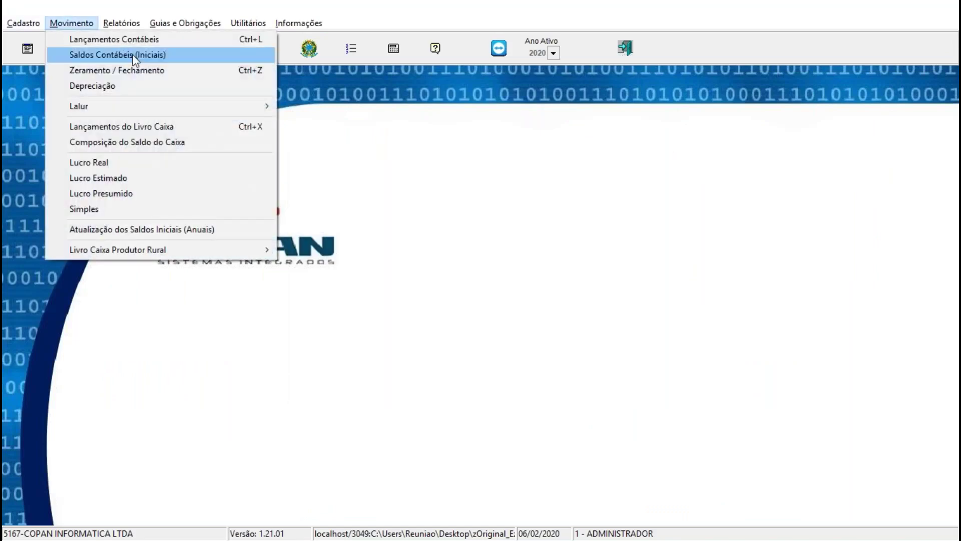
pyautogui.click(136, 73)
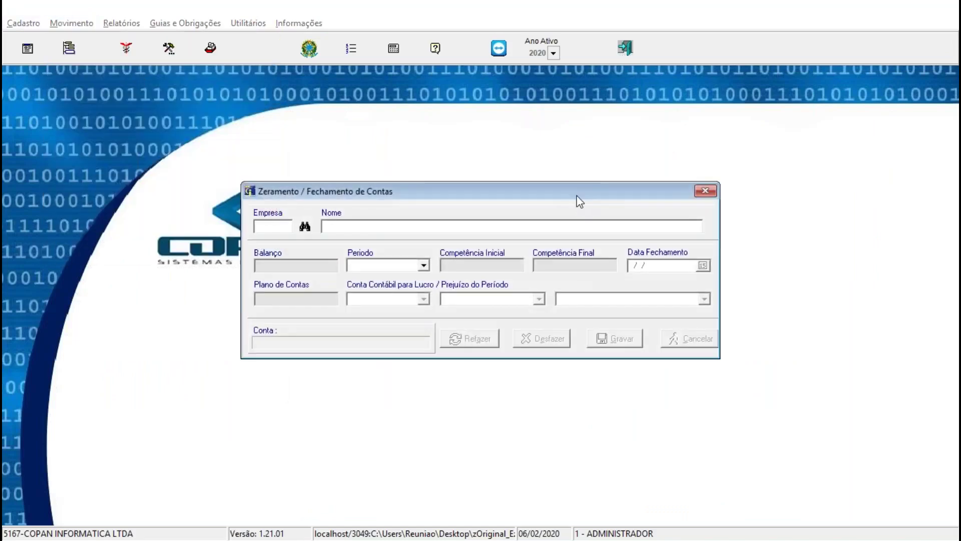
pyautogui.write('16')
pyautogui.press('Return')
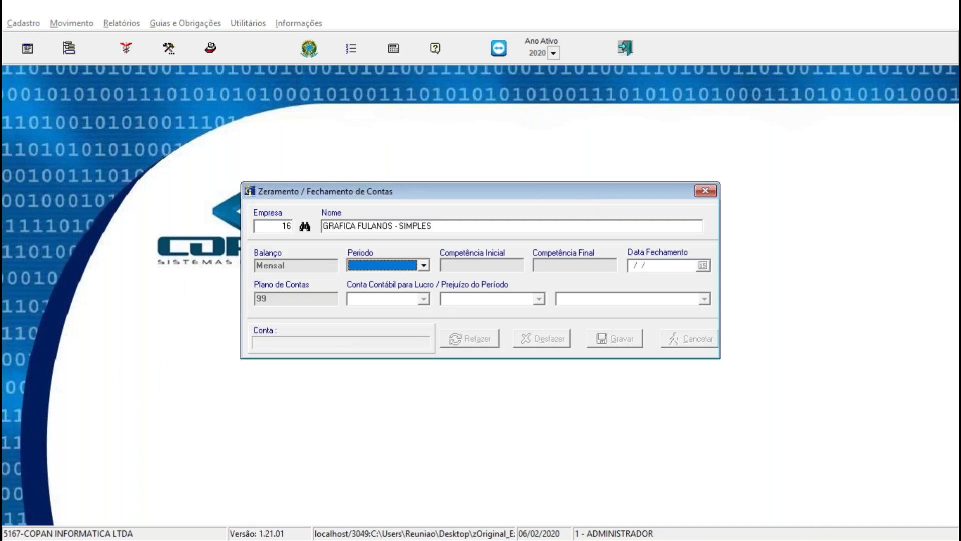
pyautogui.press('Down')
pyautogui.press('Return')
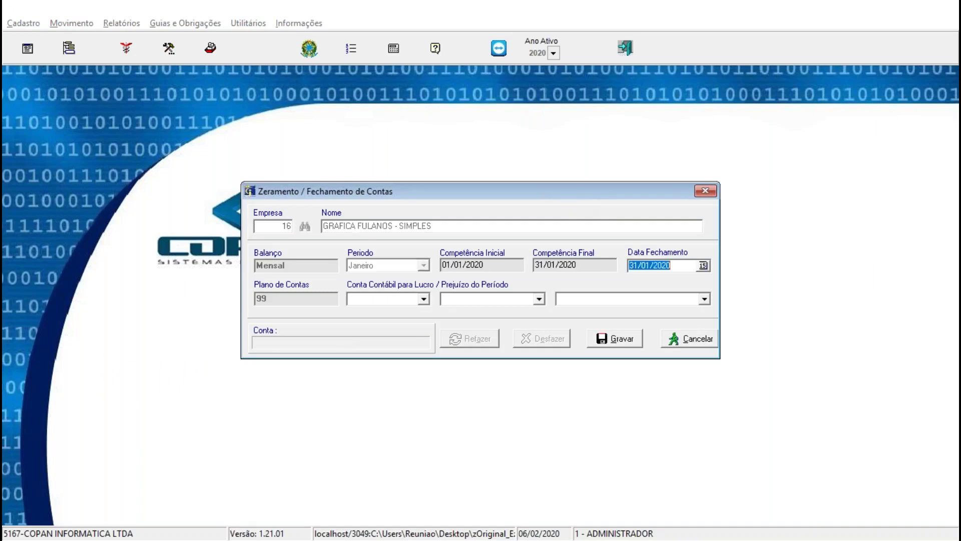
# - Try to assign account 24231 as the profit/loss account of the January closing, and close the form
pyautogui.click(383, 298)
pyautogui.click(423, 299)
pyautogui.click(578, 311)
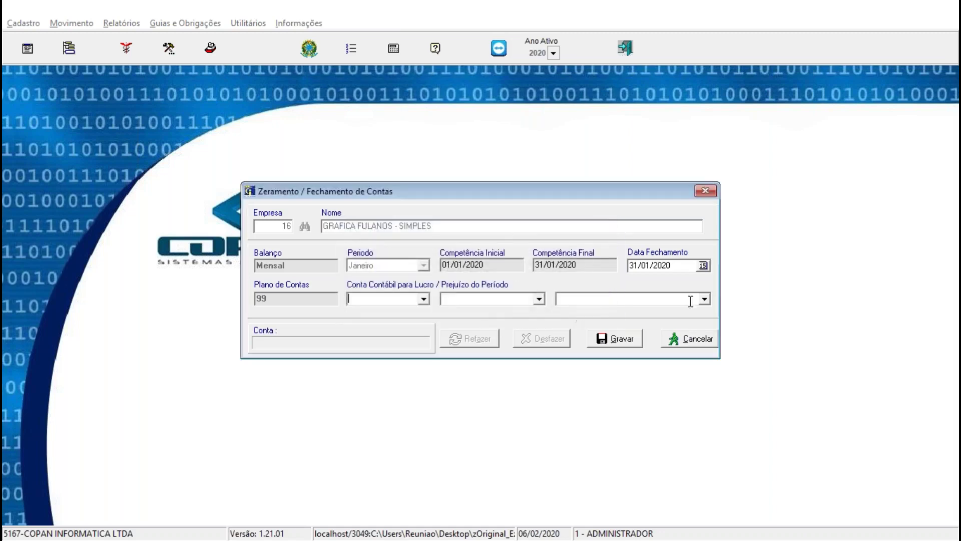
pyautogui.click(706, 299)
pyautogui.click(518, 310)
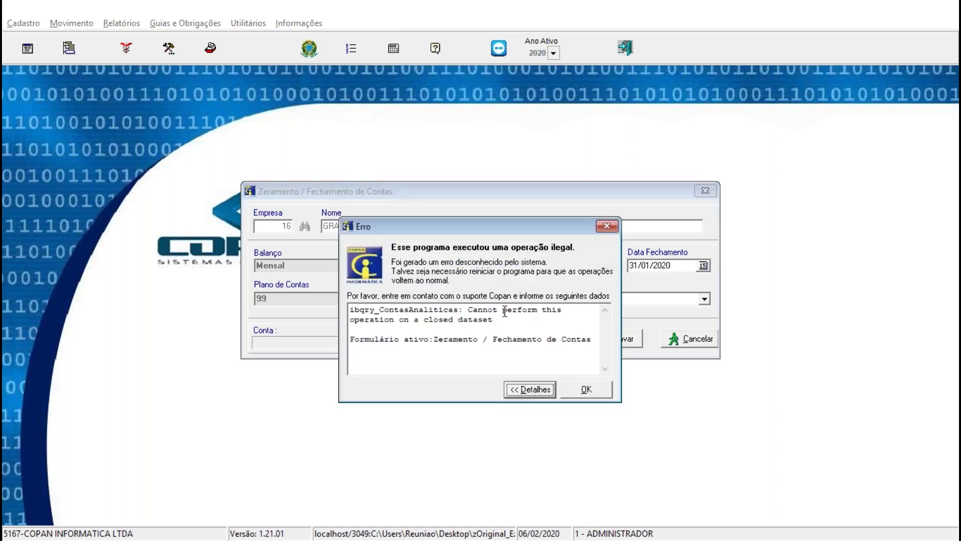
pyautogui.click(584, 393)
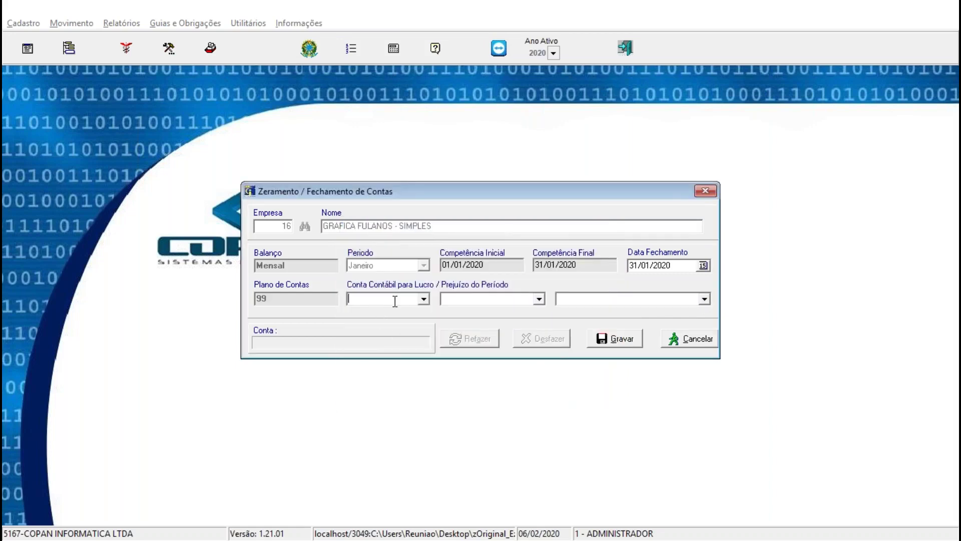
pyautogui.click(394, 301)
pyautogui.write('24231')
pyautogui.click(424, 299)
pyautogui.click(590, 310)
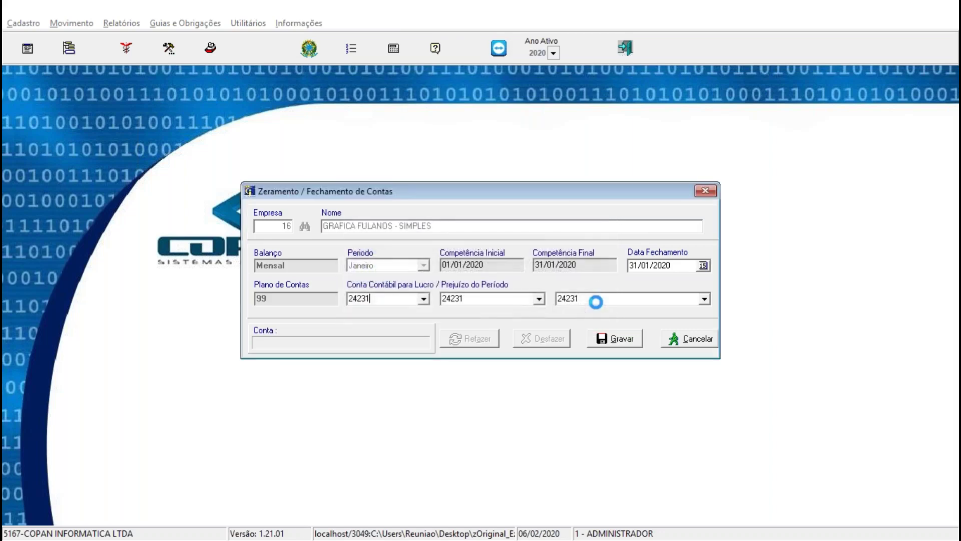
pyautogui.click(697, 191)
# - Exit the accounting system and launch Contabilidade Integrada again from the desktop
pyautogui.click(624, 48)
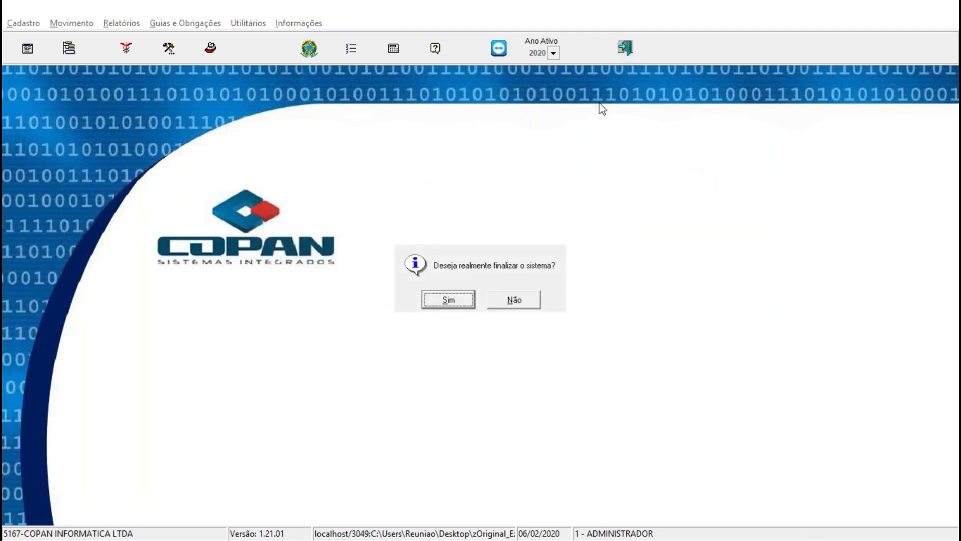
pyautogui.click(449, 301)
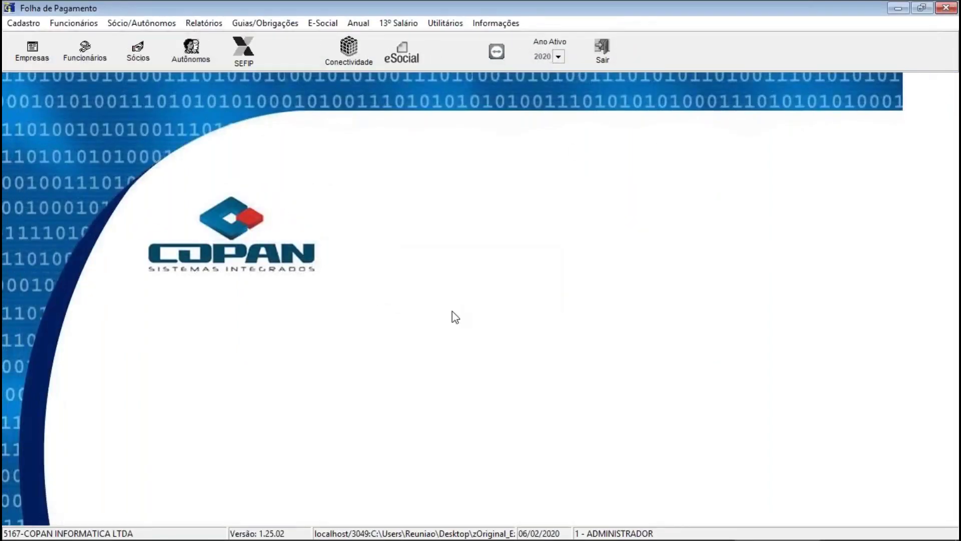
pyautogui.moveTo(605, 526)
pyautogui.click(725, 463)
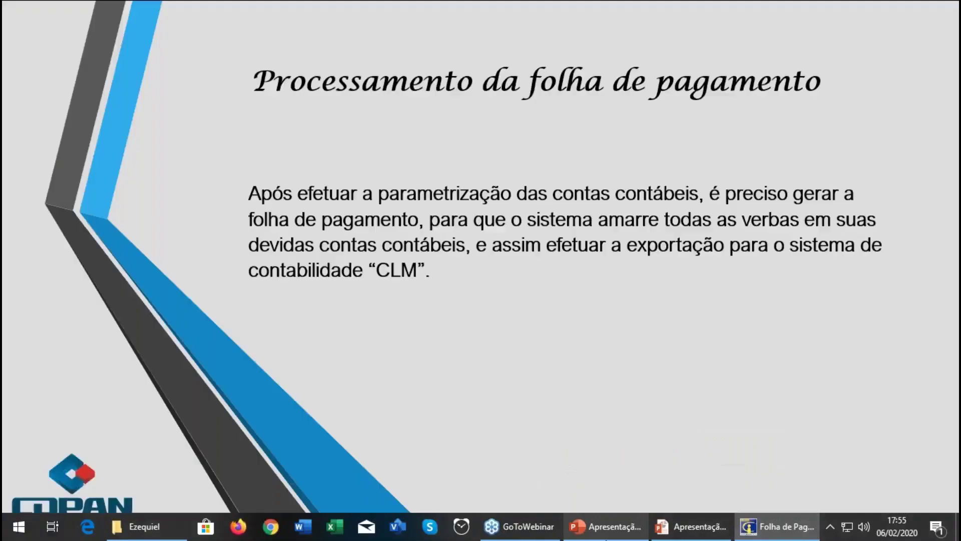
pyautogui.press('super+d')
pyautogui.click(144, 337)
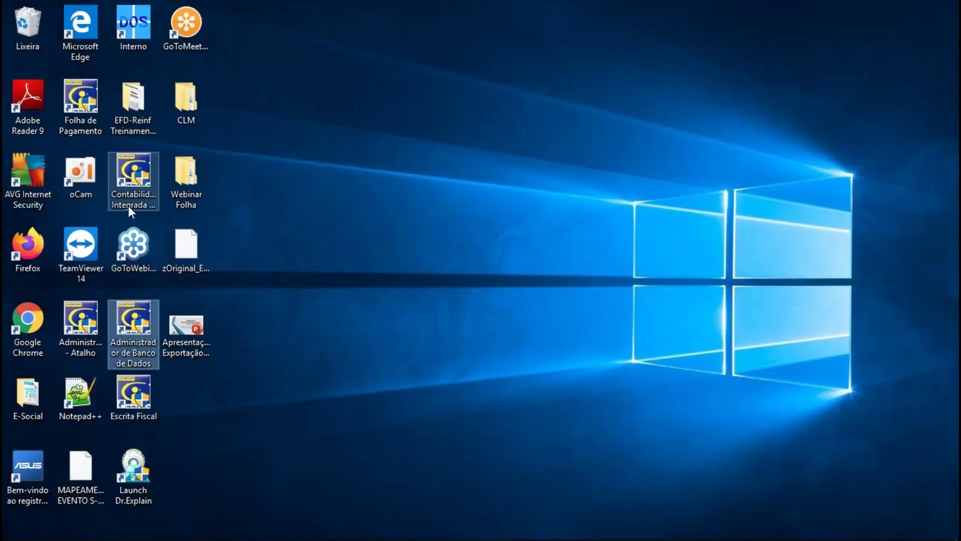
pyautogui.click(130, 185)
pyautogui.doubleClick(130, 181)
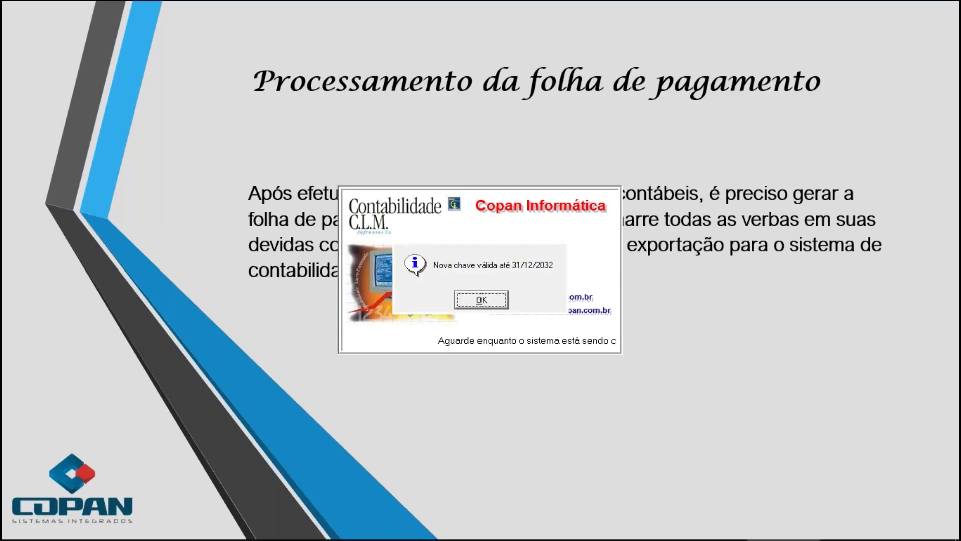
# - Sign in to the accounting system with the user code and account password, dismissing the startup notices
pyautogui.press('Return')
pyautogui.write('1')
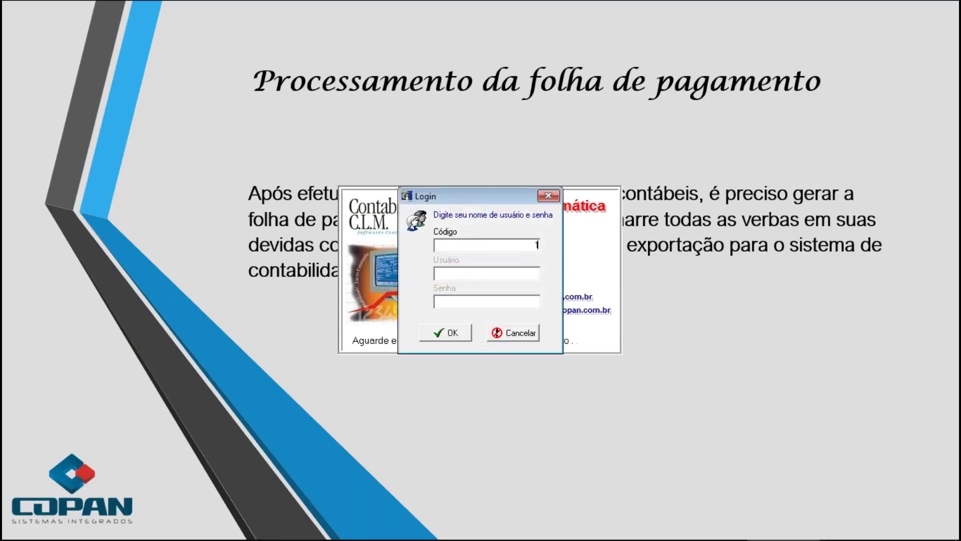
pyautogui.press('Tab')
pyautogui.write('*****')
pyautogui.press('Return')
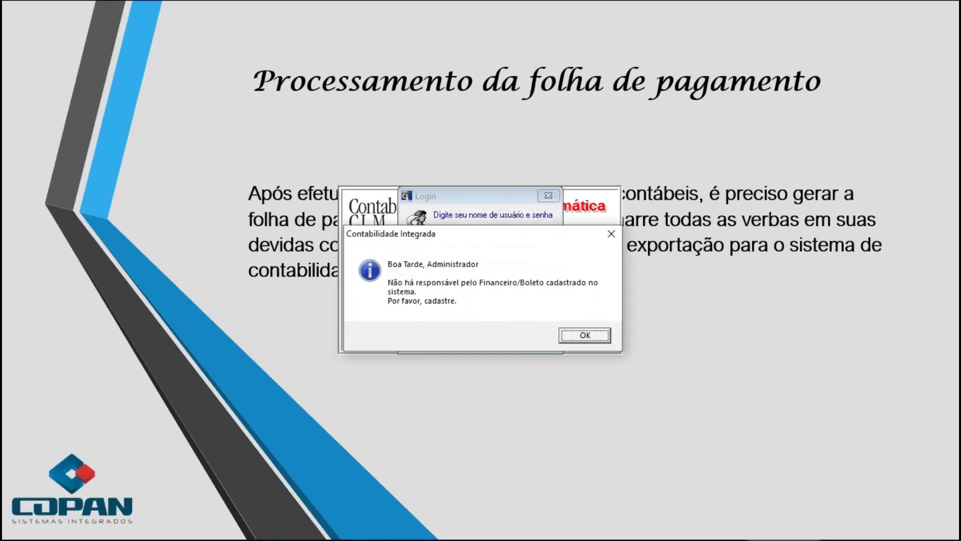
pyautogui.press('Return')
# - Start the account closing of company 16 for the Janeiro period, keeping the closing date 31/01/2020
pyautogui.click(80, 23)
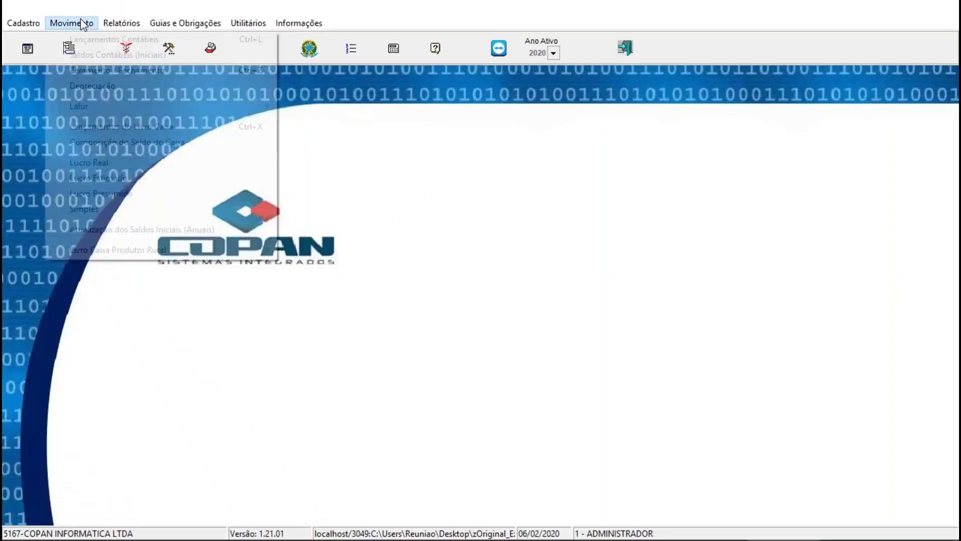
pyautogui.click(91, 69)
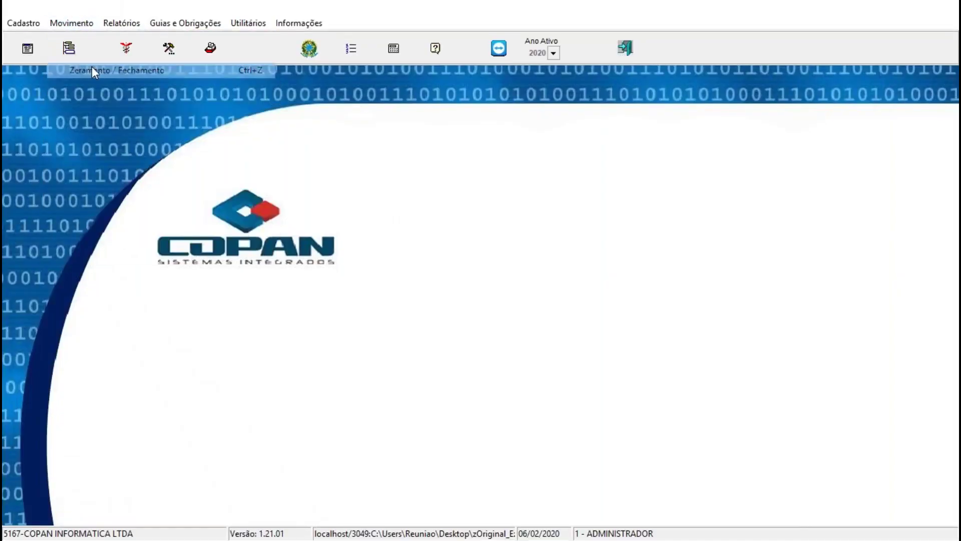
pyautogui.write('16')
pyautogui.press('Return')
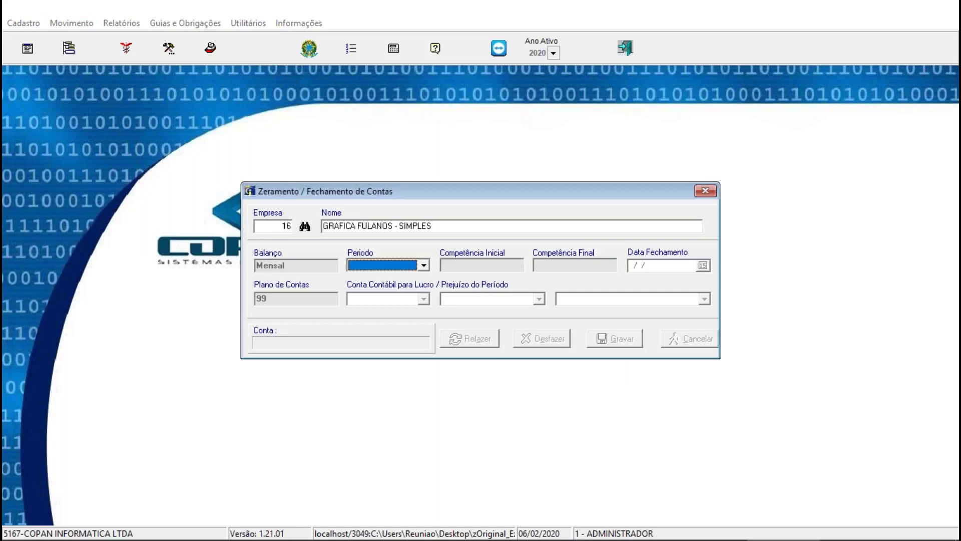
pyautogui.press('Down')
pyautogui.press('Return')
pyautogui.press('Return')
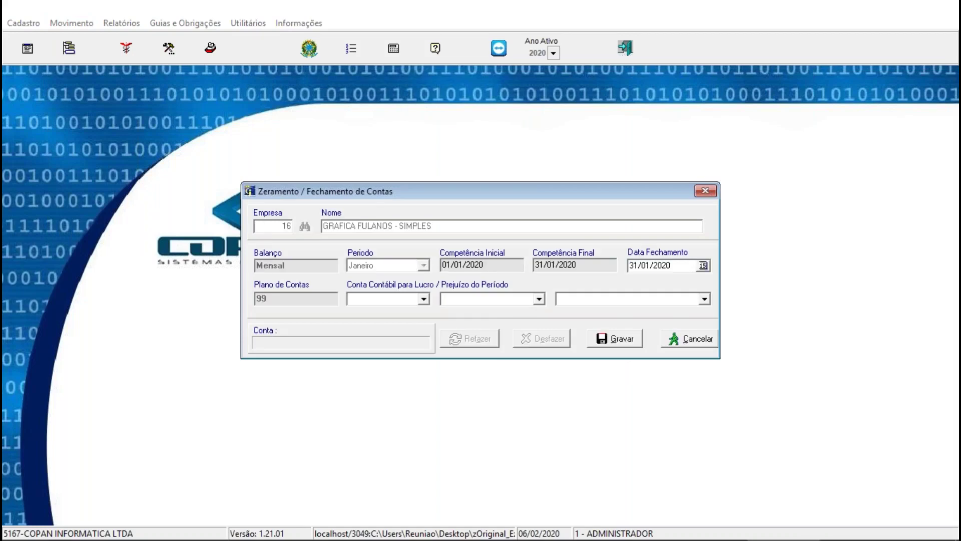
# - Assign account 24231, LUCROS ACUMULADOS, as the period's profit/loss account, save the closing and close the form
pyautogui.write('24231')
pyautogui.press('Return')
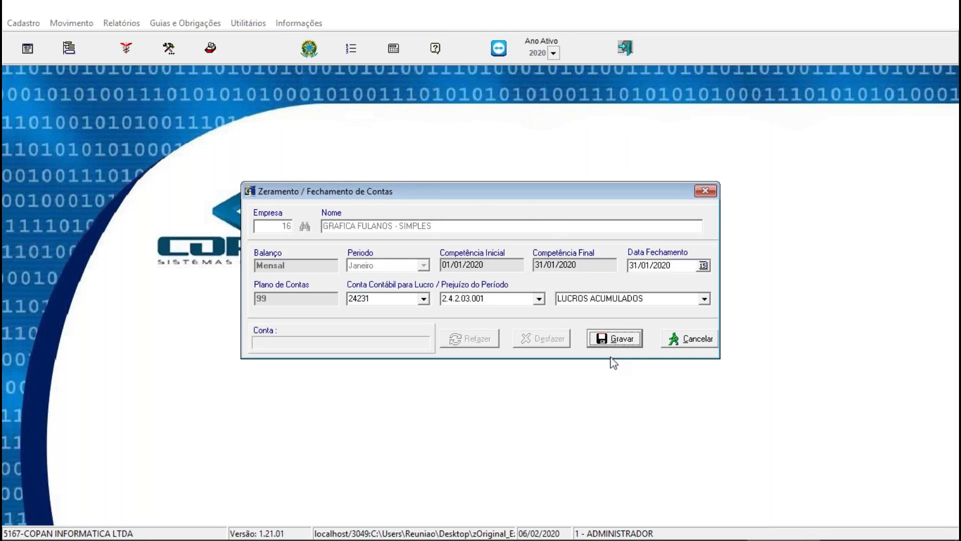
pyautogui.click(614, 338)
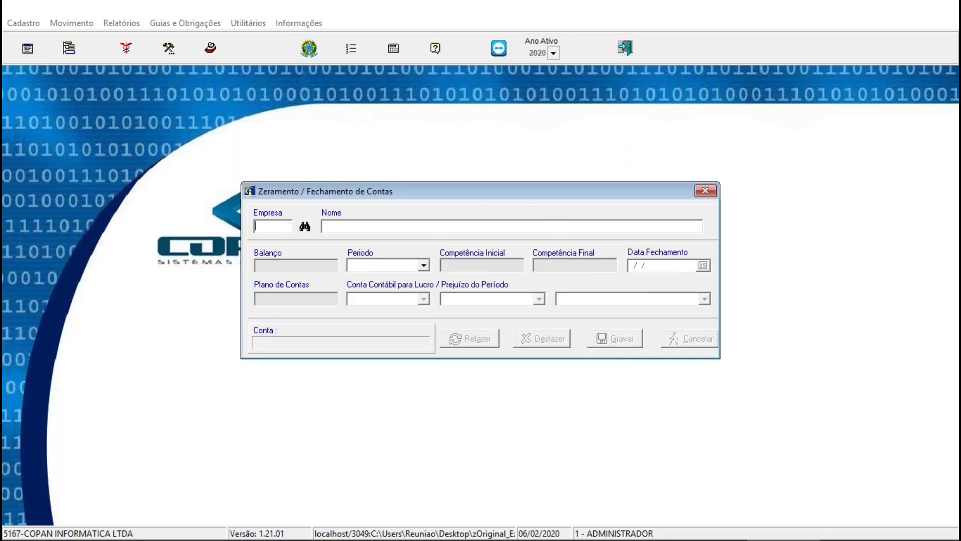
pyautogui.click(705, 191)
# - Set up a Balancete de Verificação report for company 16, keeping the Mensal do Mês period and month 1
pyautogui.click(114, 26)
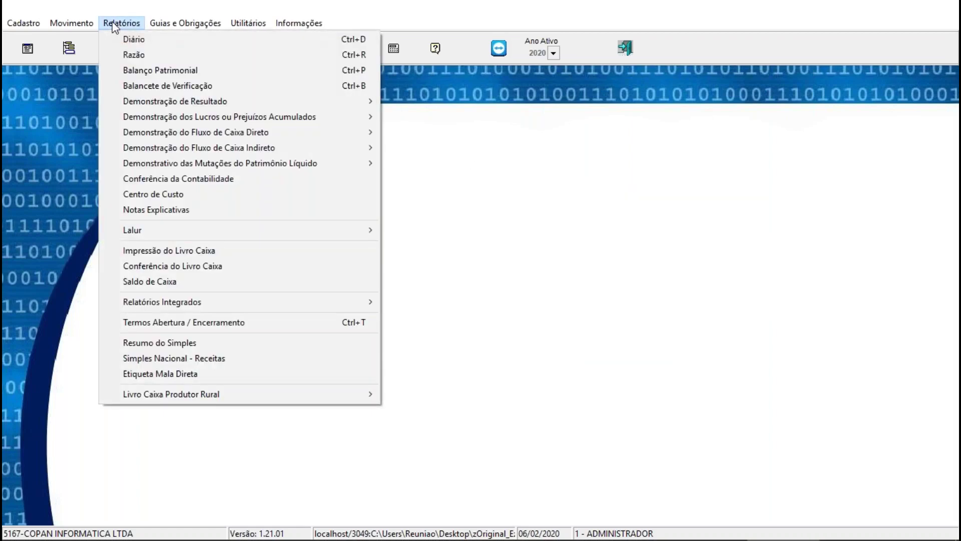
pyautogui.click(133, 85)
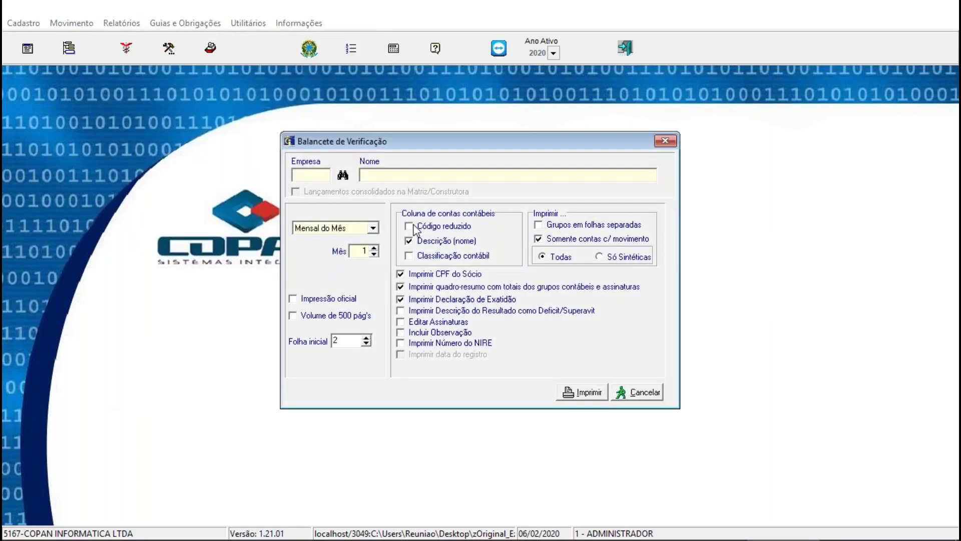
pyautogui.write('16')
pyautogui.press('Tab')
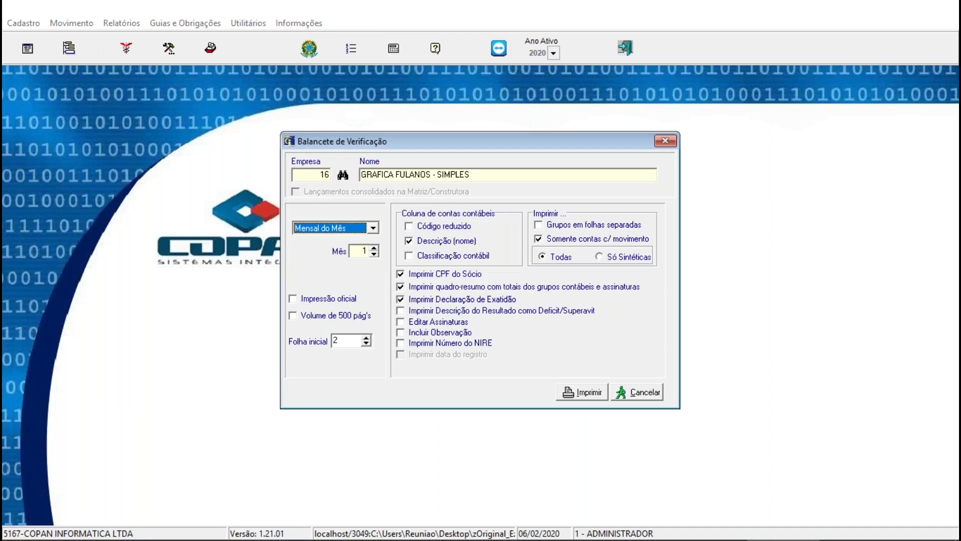
pyautogui.press('Tab')
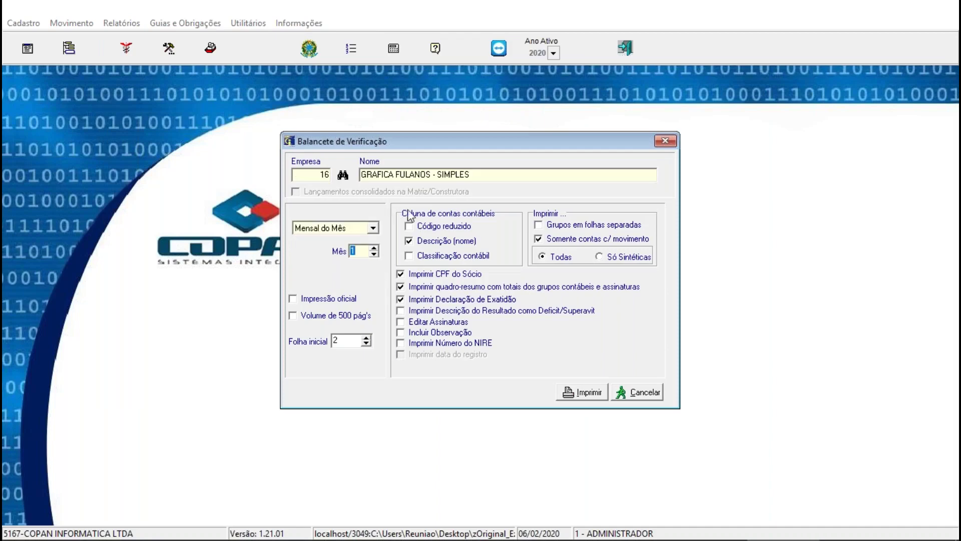
# - Include the Código reduzido and Classificação contábil columns and generate the trial balance on screen in the unofficial layout
pyautogui.click(431, 228)
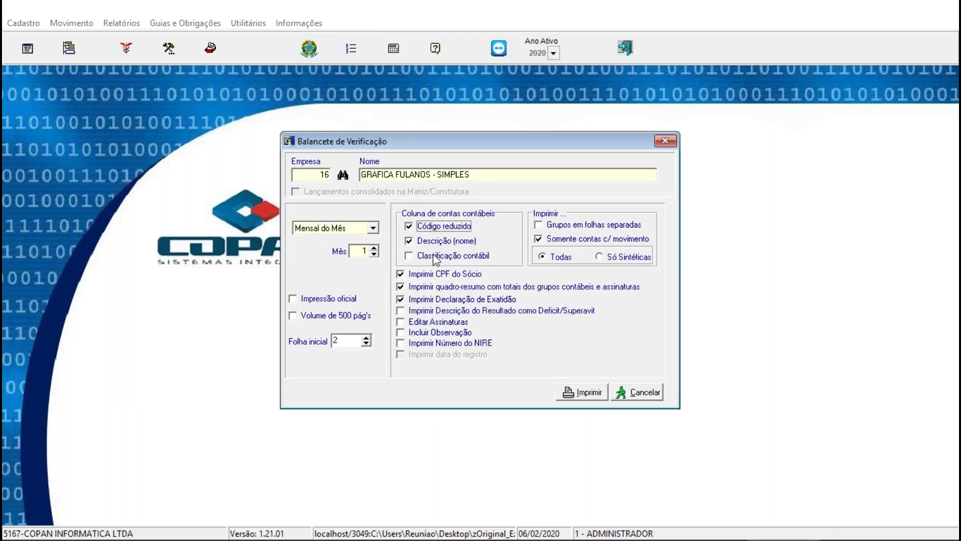
pyautogui.click(434, 258)
pyautogui.click(568, 396)
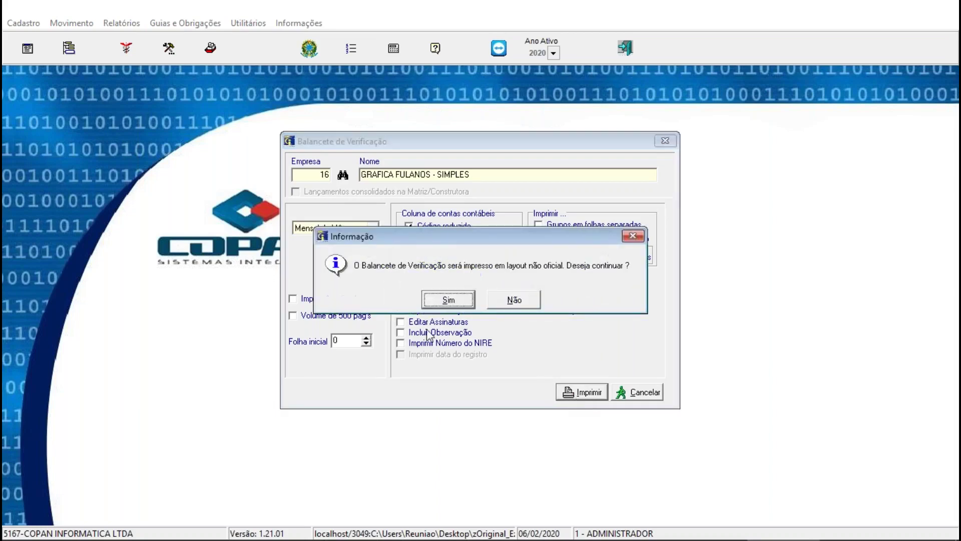
pyautogui.click(433, 303)
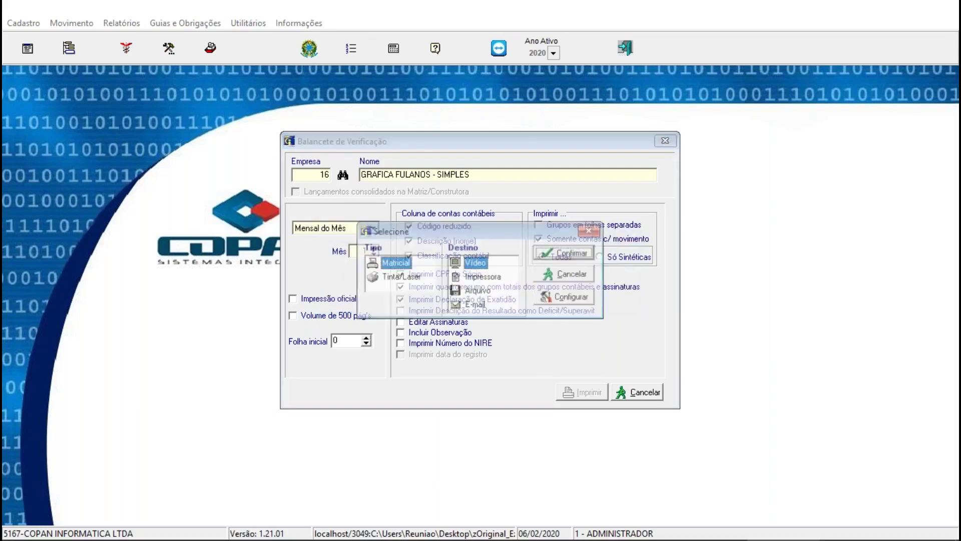
pyautogui.click(586, 254)
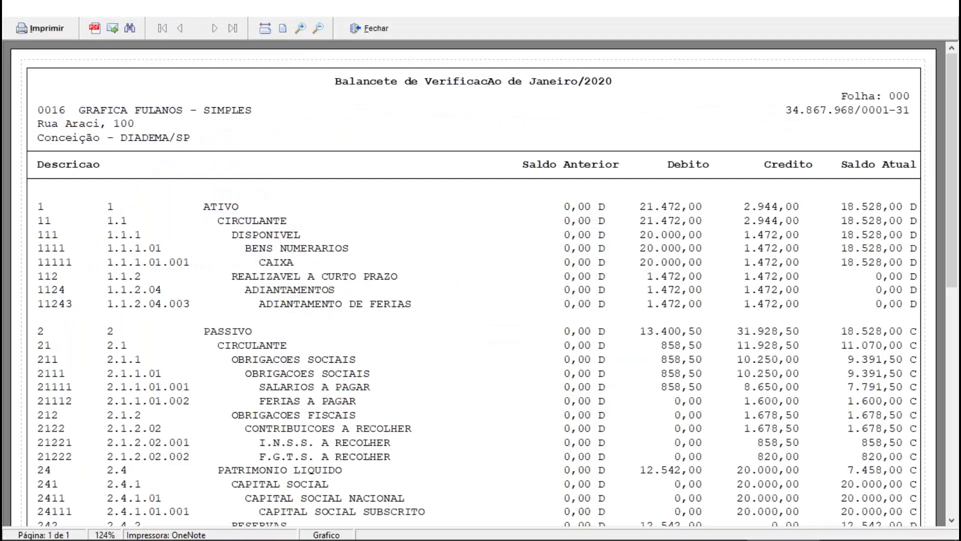
# - Review the January 2020 trial balance accounts and its summary totals, then close the preview and the report form
pyautogui.scroll(-5, 609, 362)
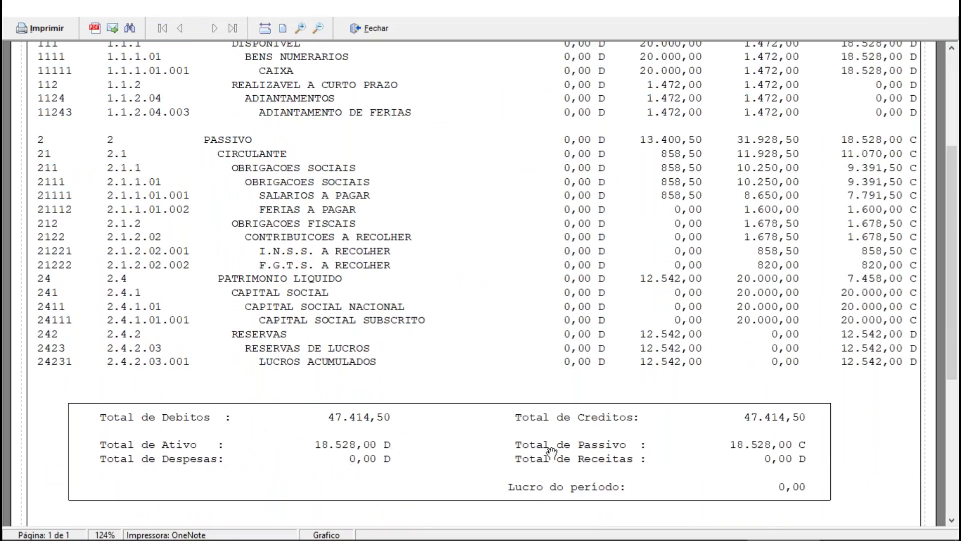
pyautogui.scroll(1, 740, 447)
pyautogui.scroll(3, 740, 447)
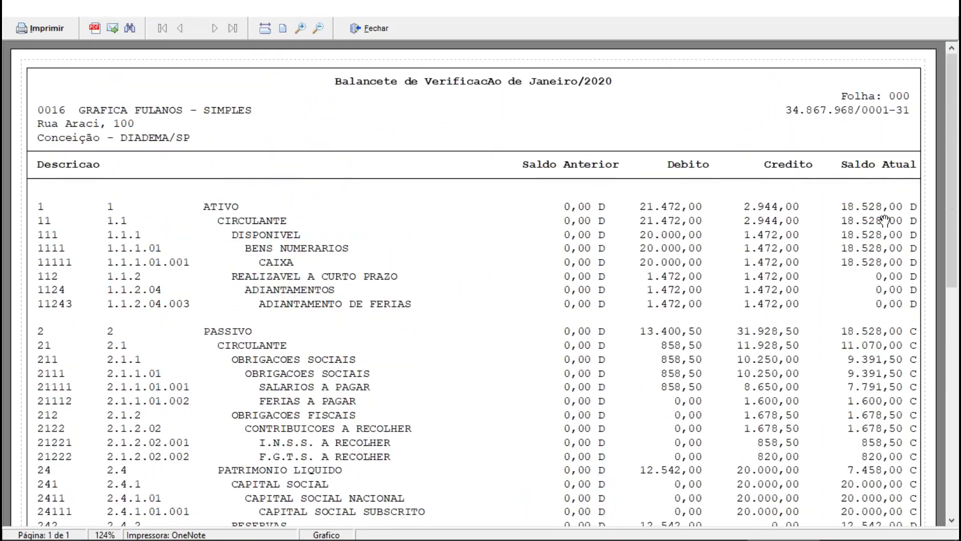
pyautogui.scroll(-2, 888, 334)
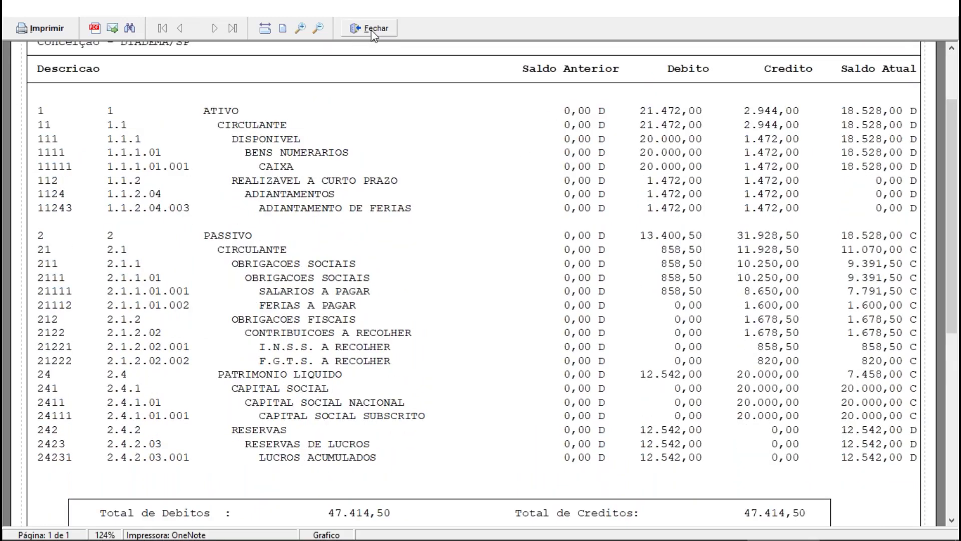
pyautogui.click(372, 31)
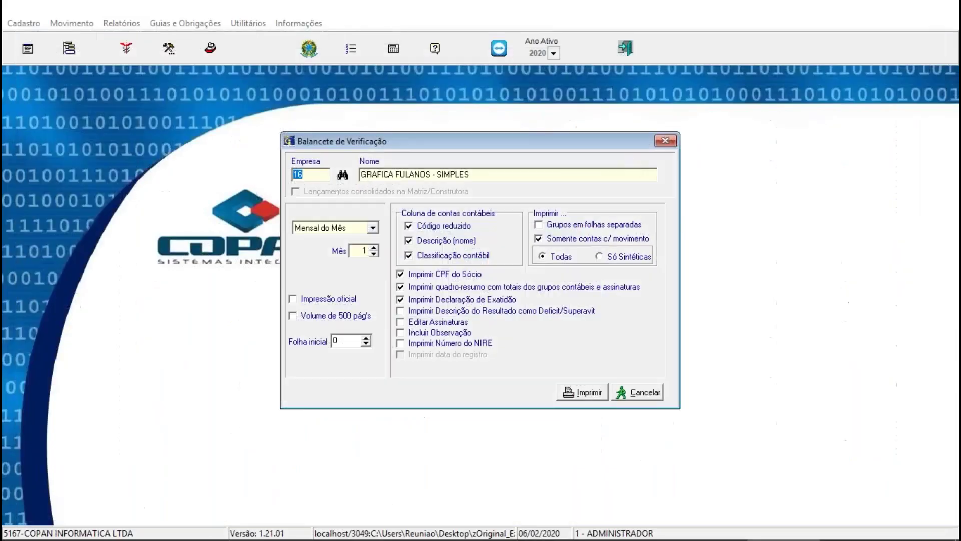
pyautogui.click(661, 146)
# - Set up a Balanço Patrimonial report for company 16, keeping the Mensal do Mês period and month 1
pyautogui.click(76, 29)
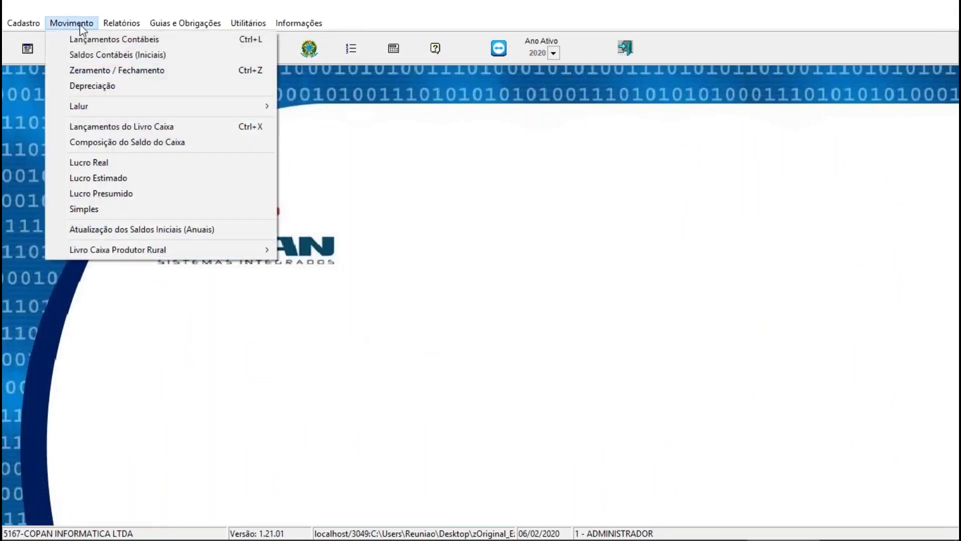
pyautogui.moveTo(125, 112)
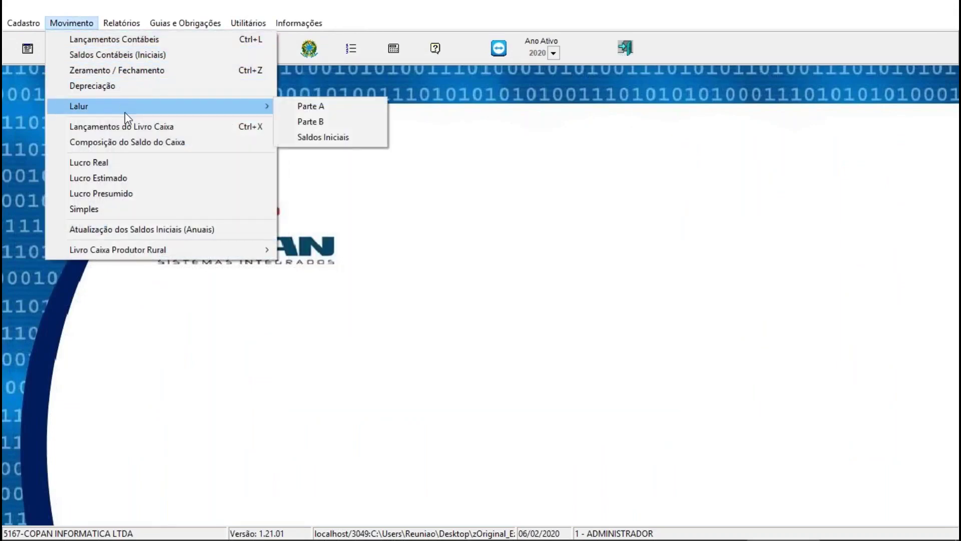
pyautogui.moveTo(125, 23)
pyautogui.click(139, 70)
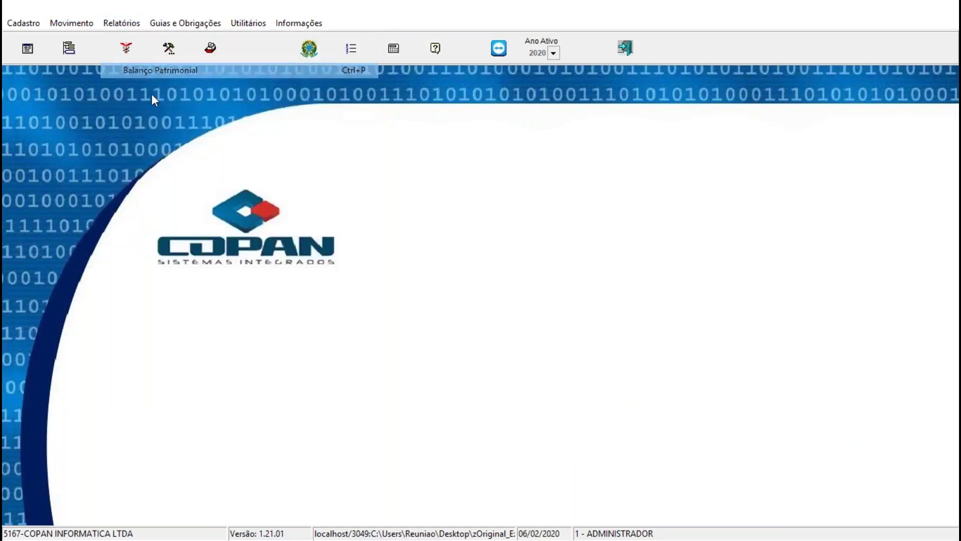
pyautogui.write('16')
pyautogui.press('Return')
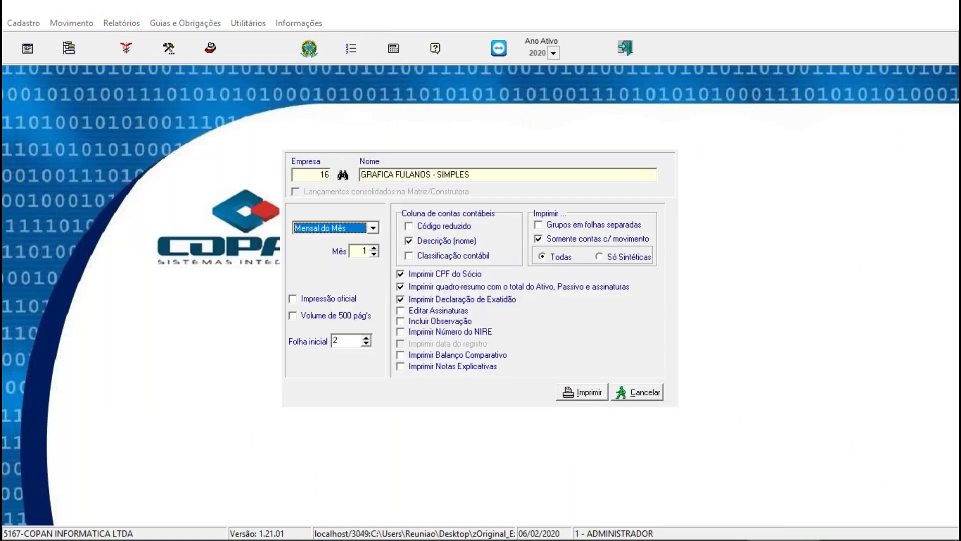
pyautogui.press('Return')
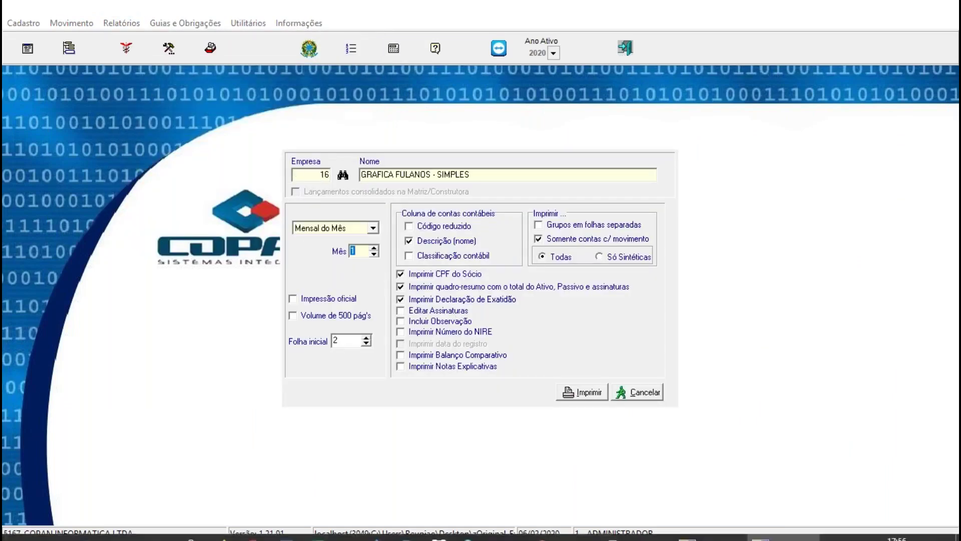
# - Add the Classificação contábil and Código reduzido columns, generate the balance sheet on screen and review its accounts through LUCROS ACUMULADOS
pyautogui.click(461, 255)
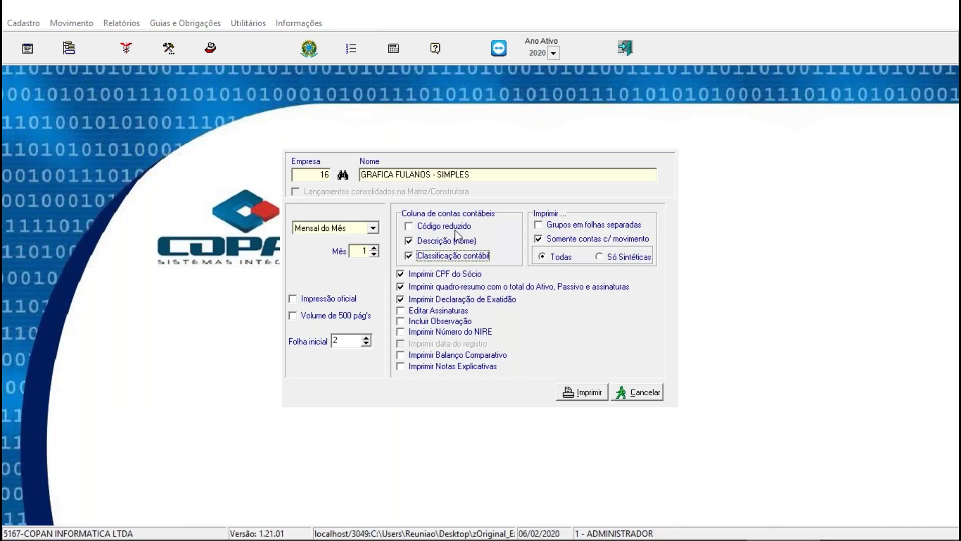
pyautogui.click(454, 227)
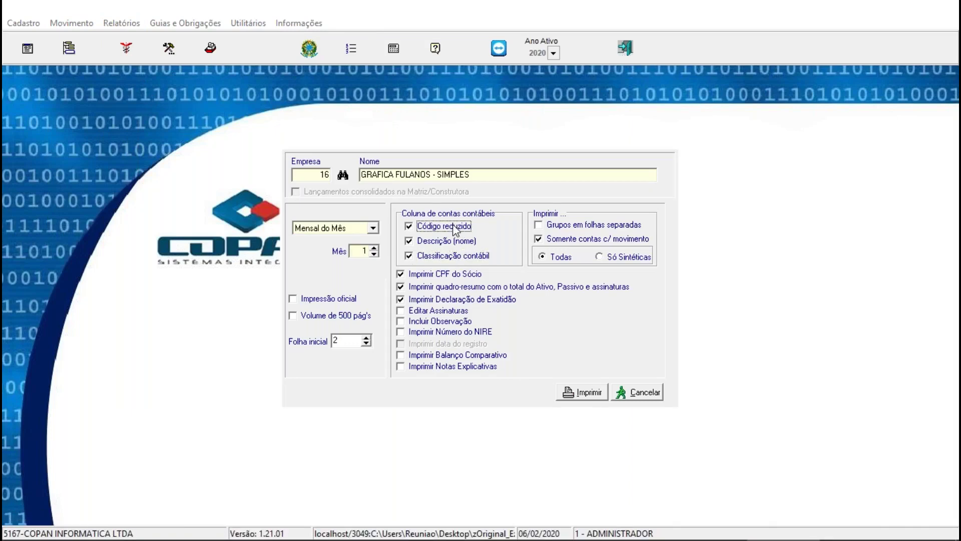
pyautogui.click(601, 393)
pyautogui.click(449, 299)
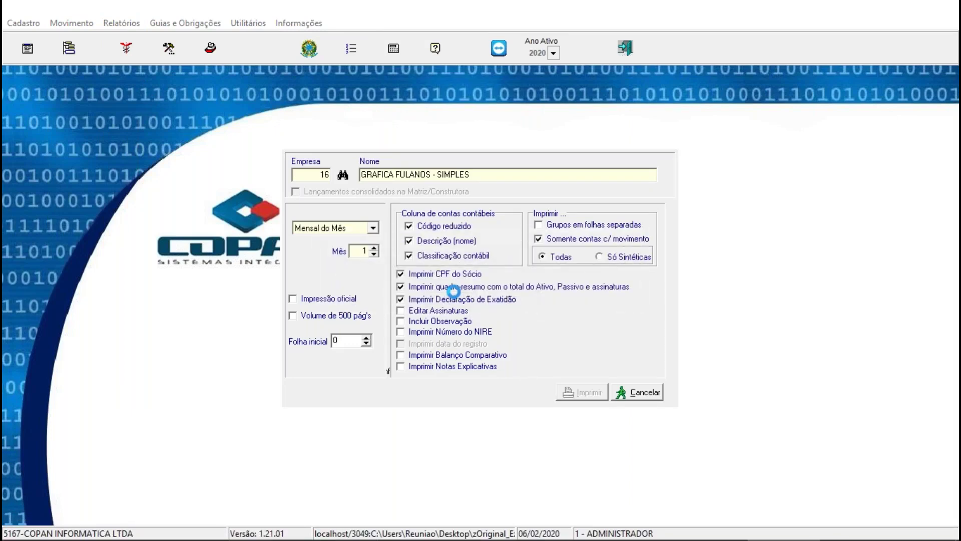
pyautogui.click(549, 256)
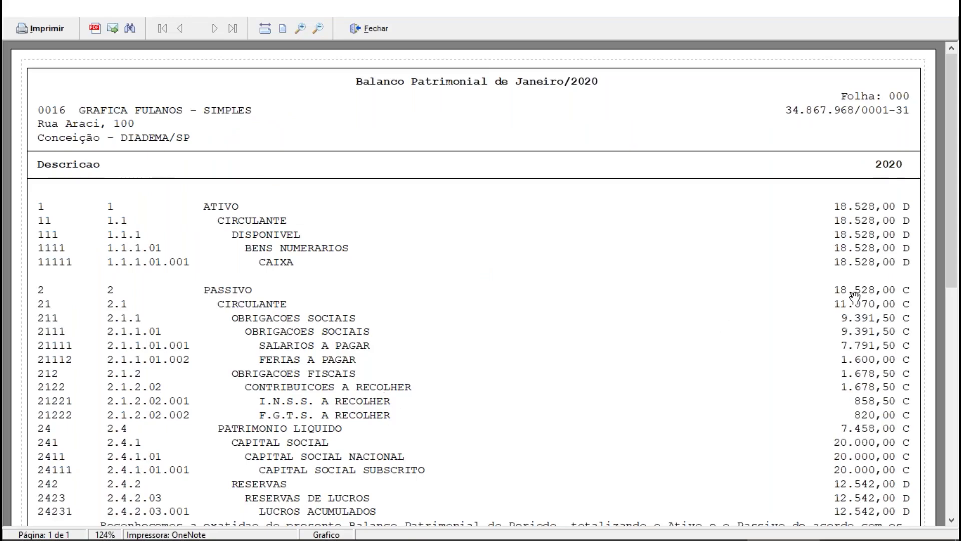
pyautogui.scroll(-2, 863, 299)
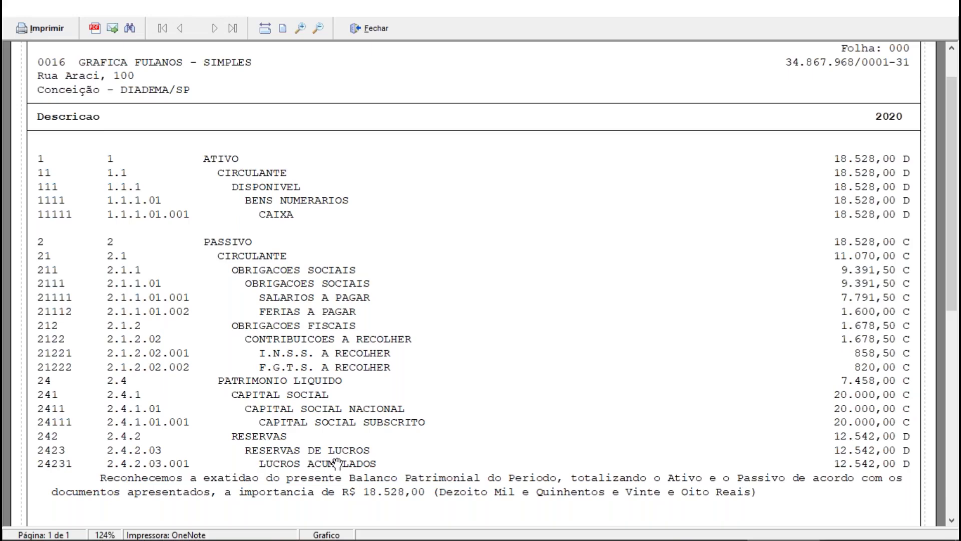
# - Switch to the PowerPoint slide show and advance past the Exportação de Lançamentos para o CLM slide to the closing quote
pyautogui.moveTo(519, 533)
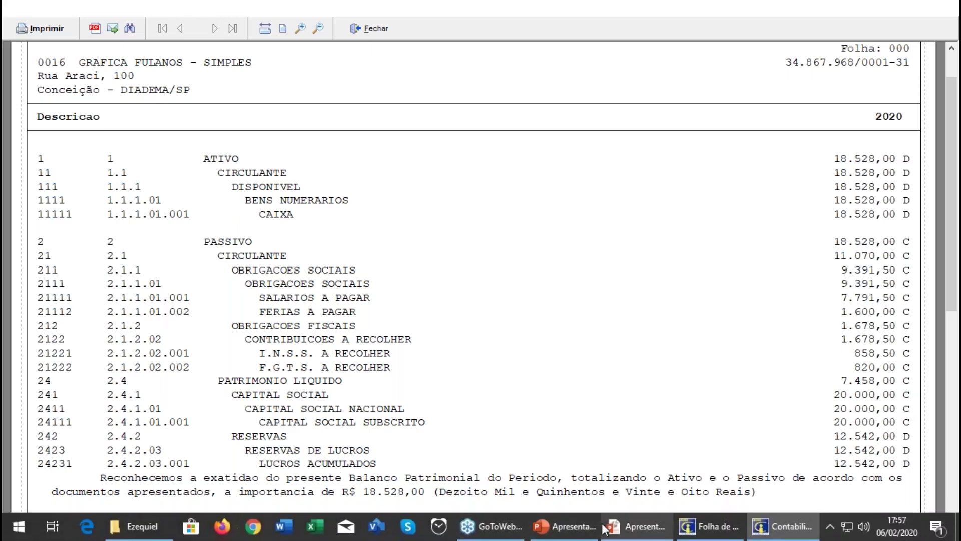
pyautogui.moveTo(621, 524)
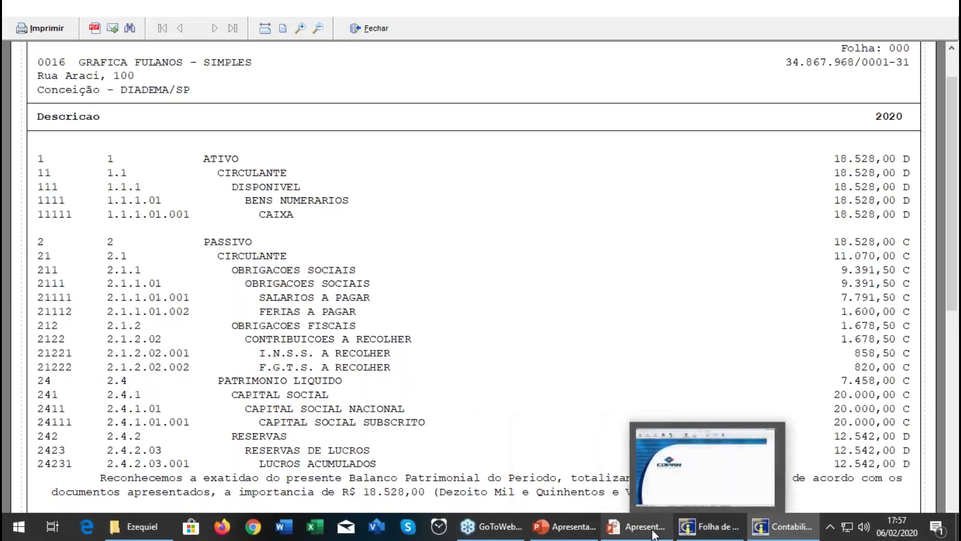
pyautogui.click(659, 491)
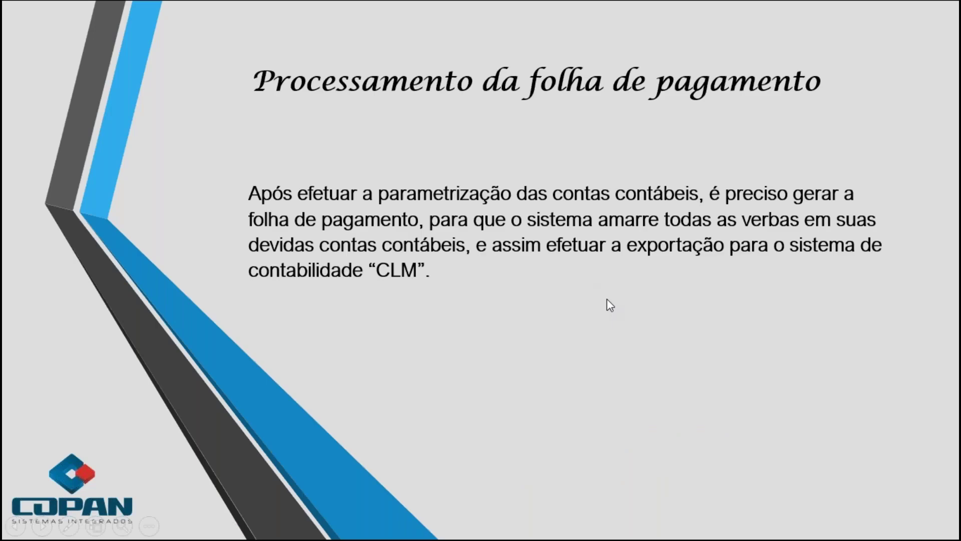
pyautogui.press('Right')
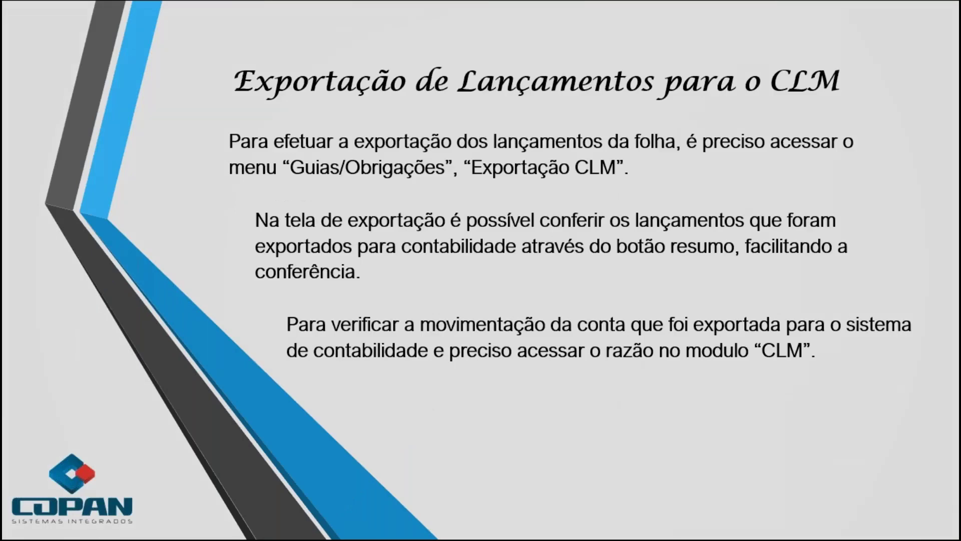
pyautogui.press('Right')
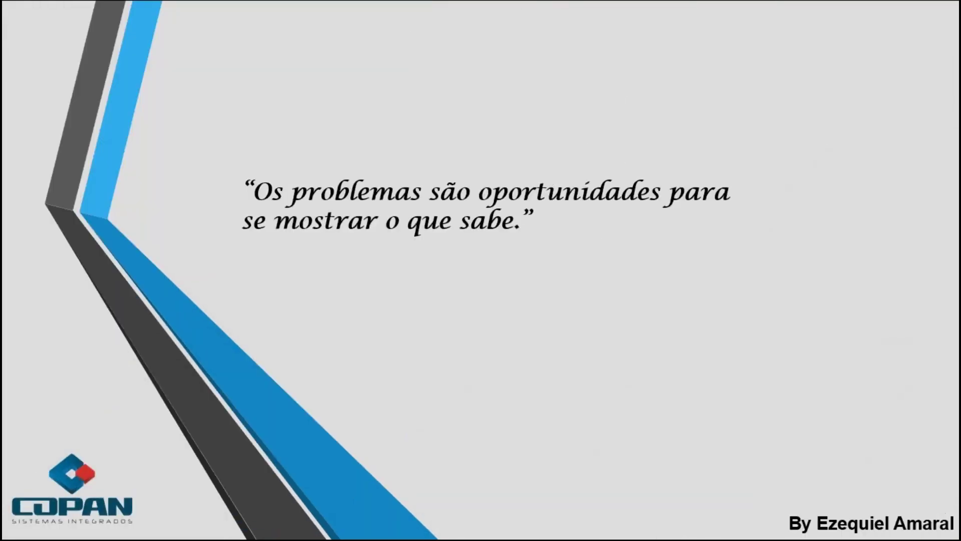